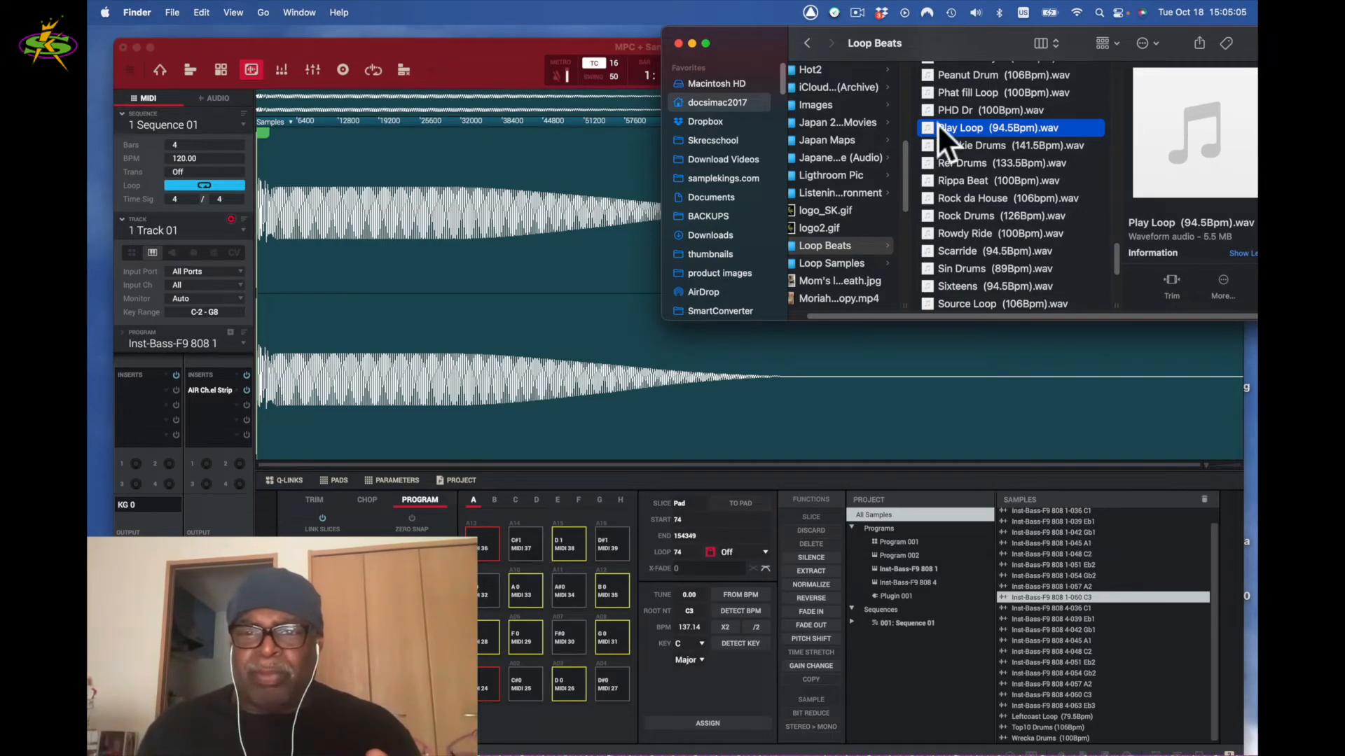
- Preview Play Loop (94.5Bpm).wav in Finder's Loop Beats folder and drag it into MPC's Samples list
left_click(1198, 132)
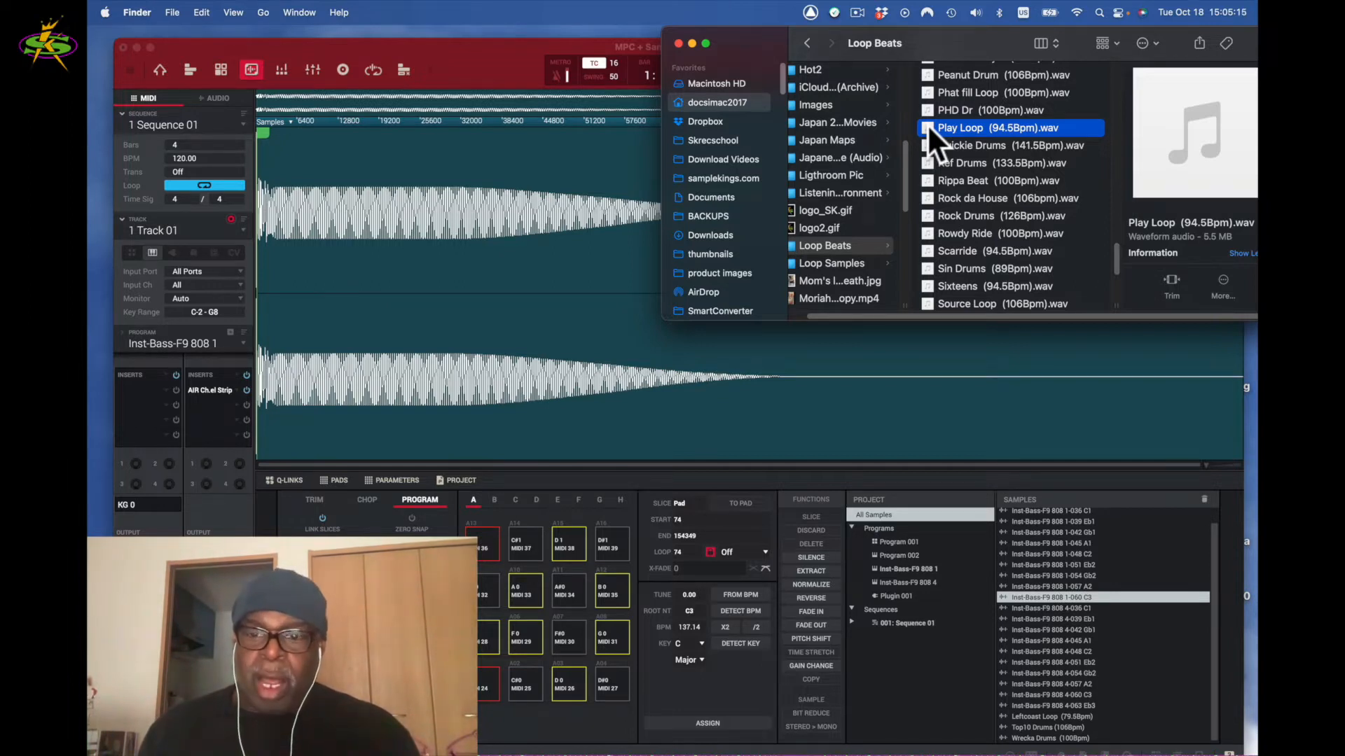
left_click_drag(927, 124, 1120, 666)
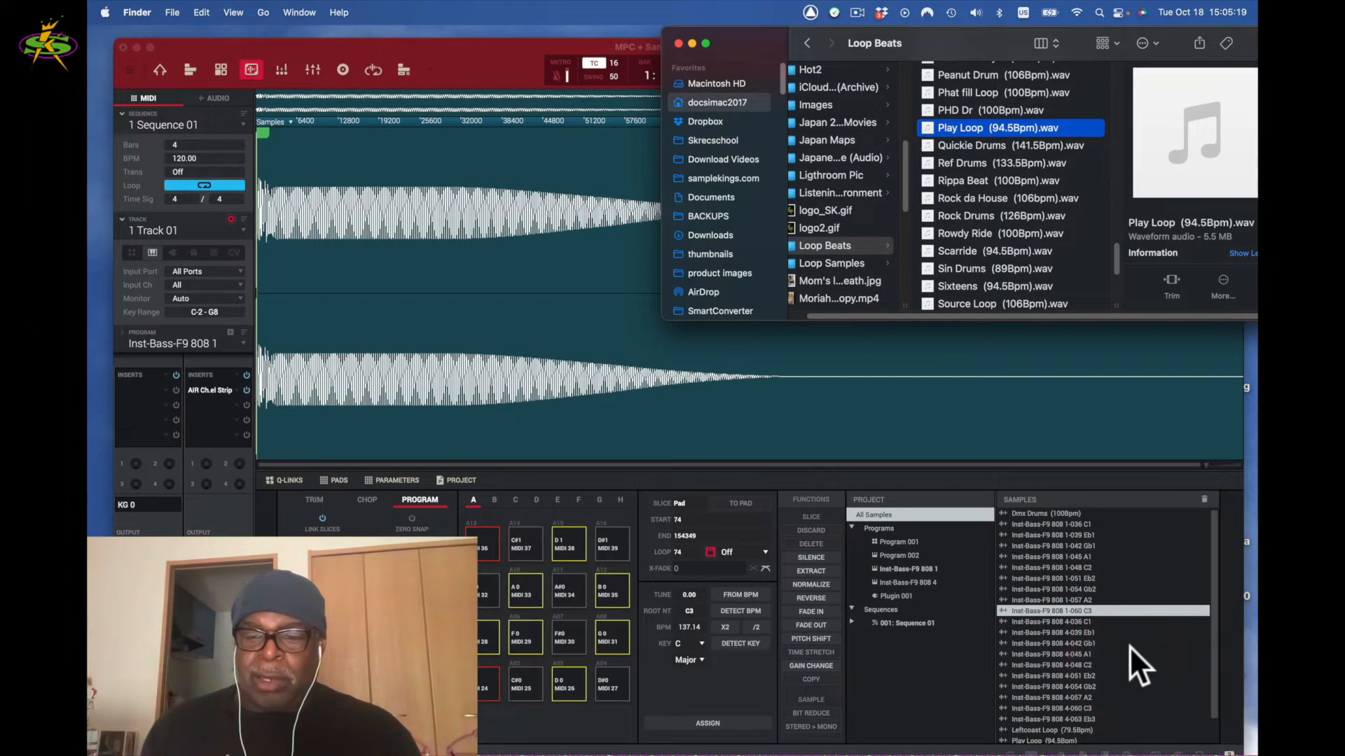
scroll(1130, 619, "down", 2)
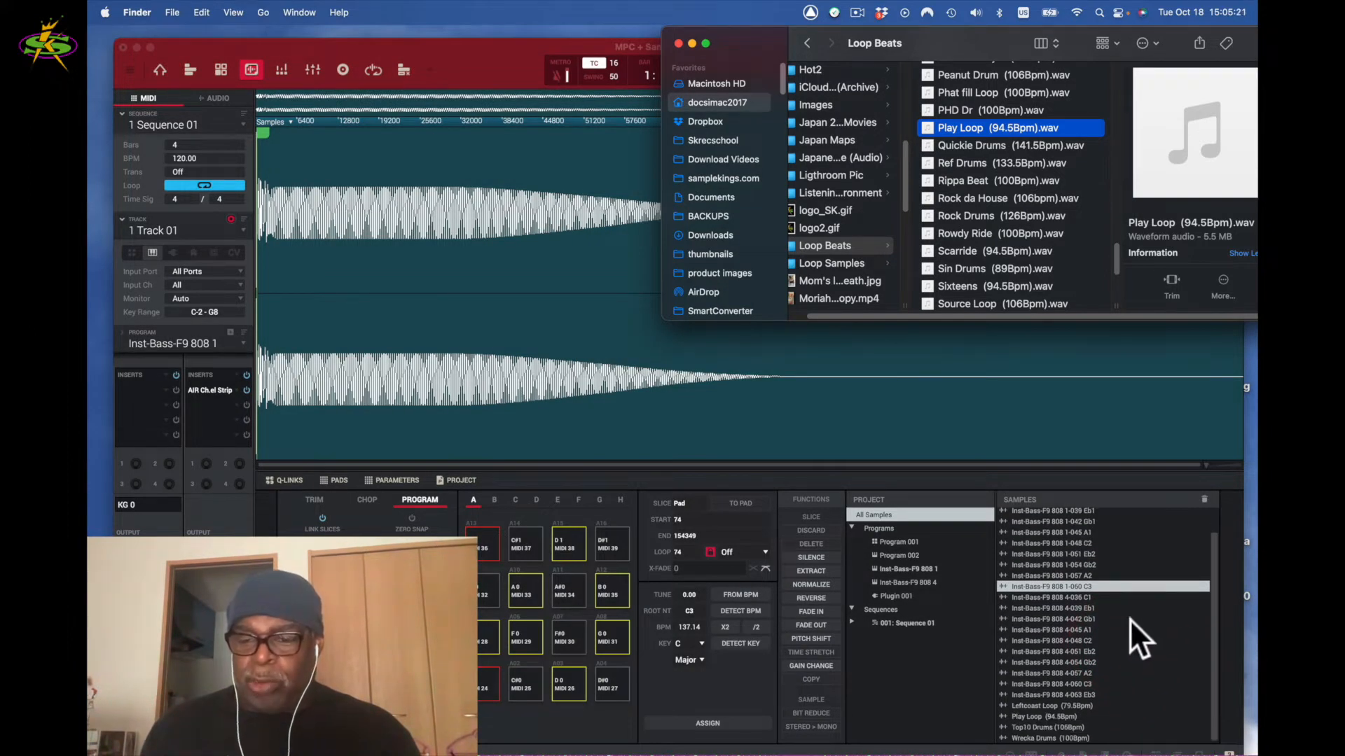
left_click(1002, 715)
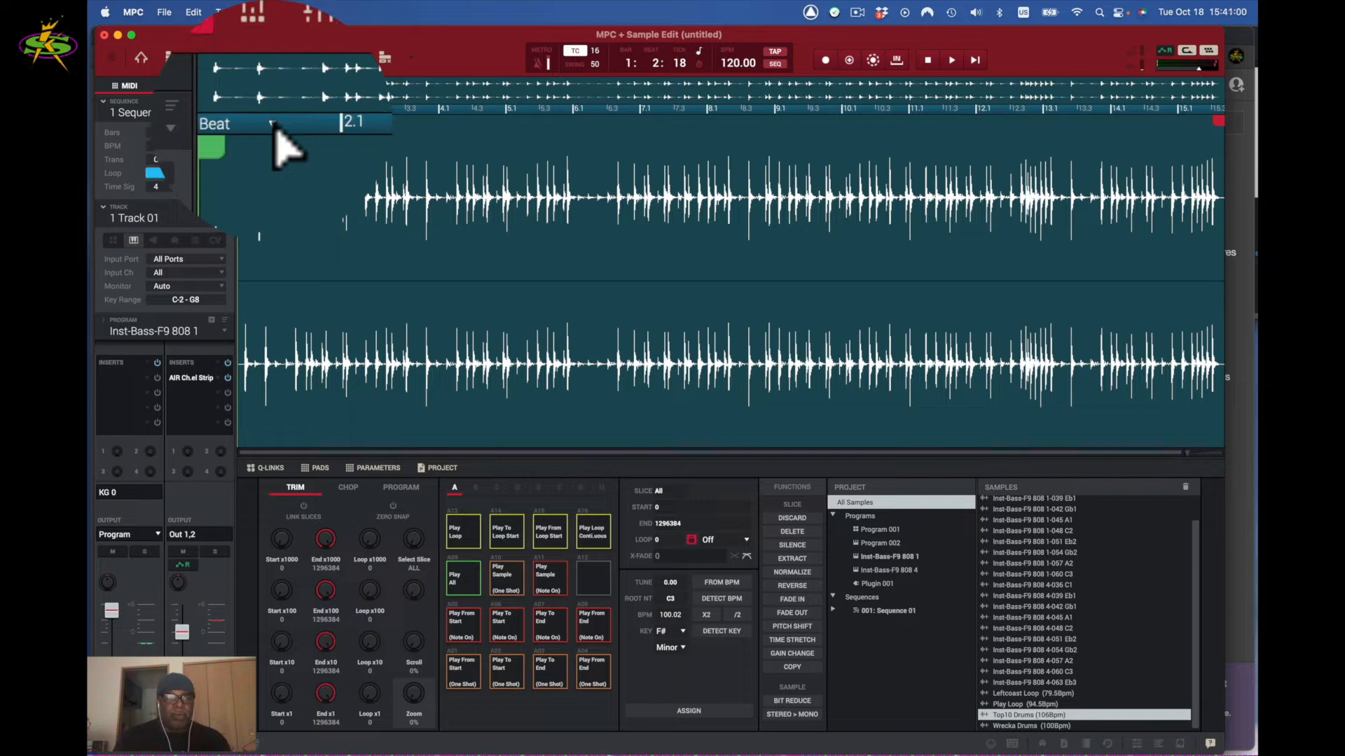
- Switch the Sample Edit ruler units from Beat to Samples
left_click(273, 124)
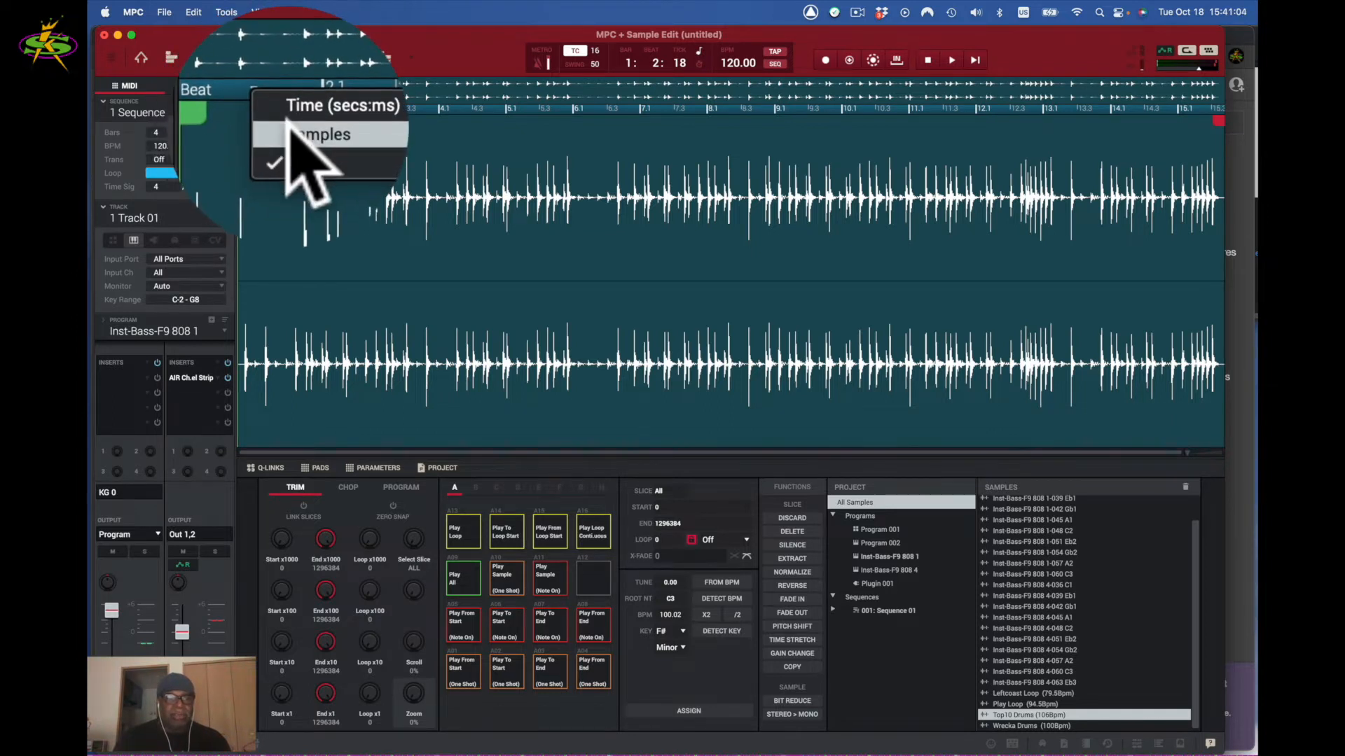
left_click(291, 131)
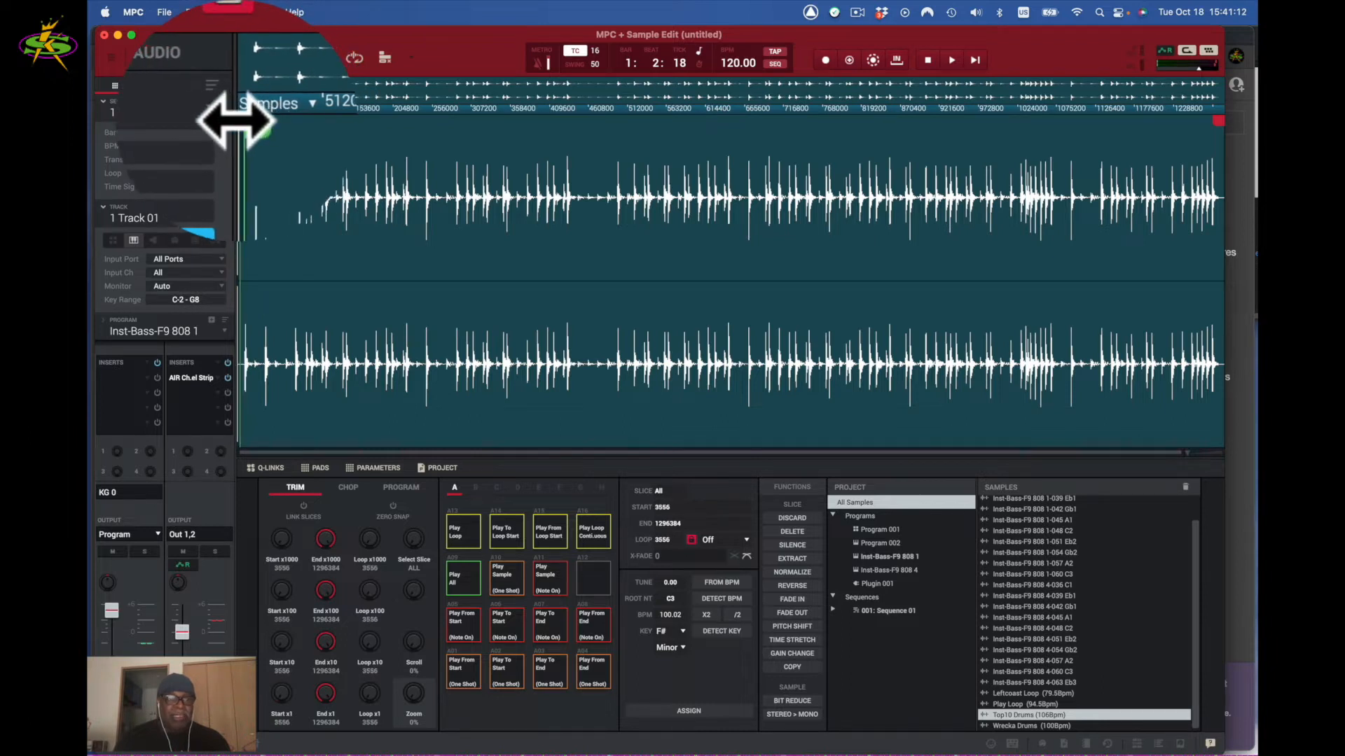
left_click(232, 121)
mouse_move(1173, 120)
left_mouse_down()
mouse_move(1154, 123)
mouse_move(1190, 121)
left_mouse_up()
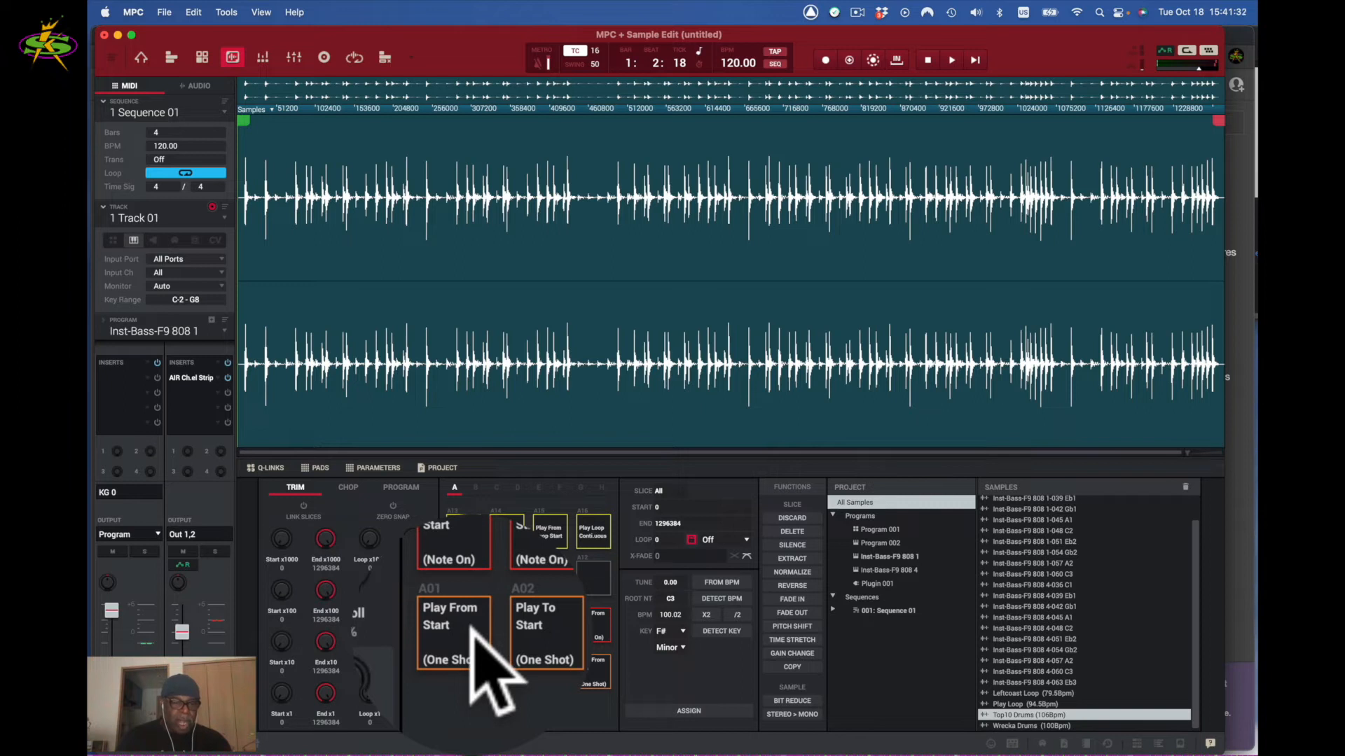
left_click(470, 626)
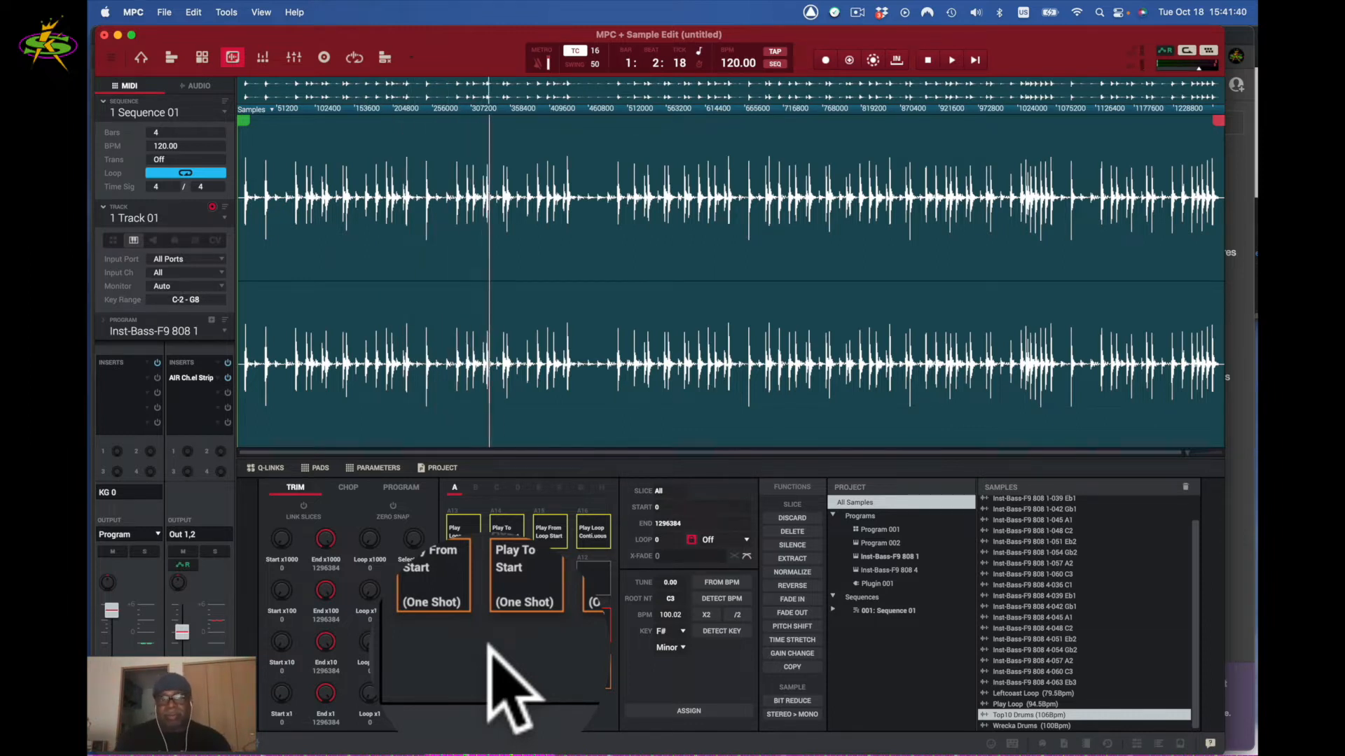
left_click(461, 623)
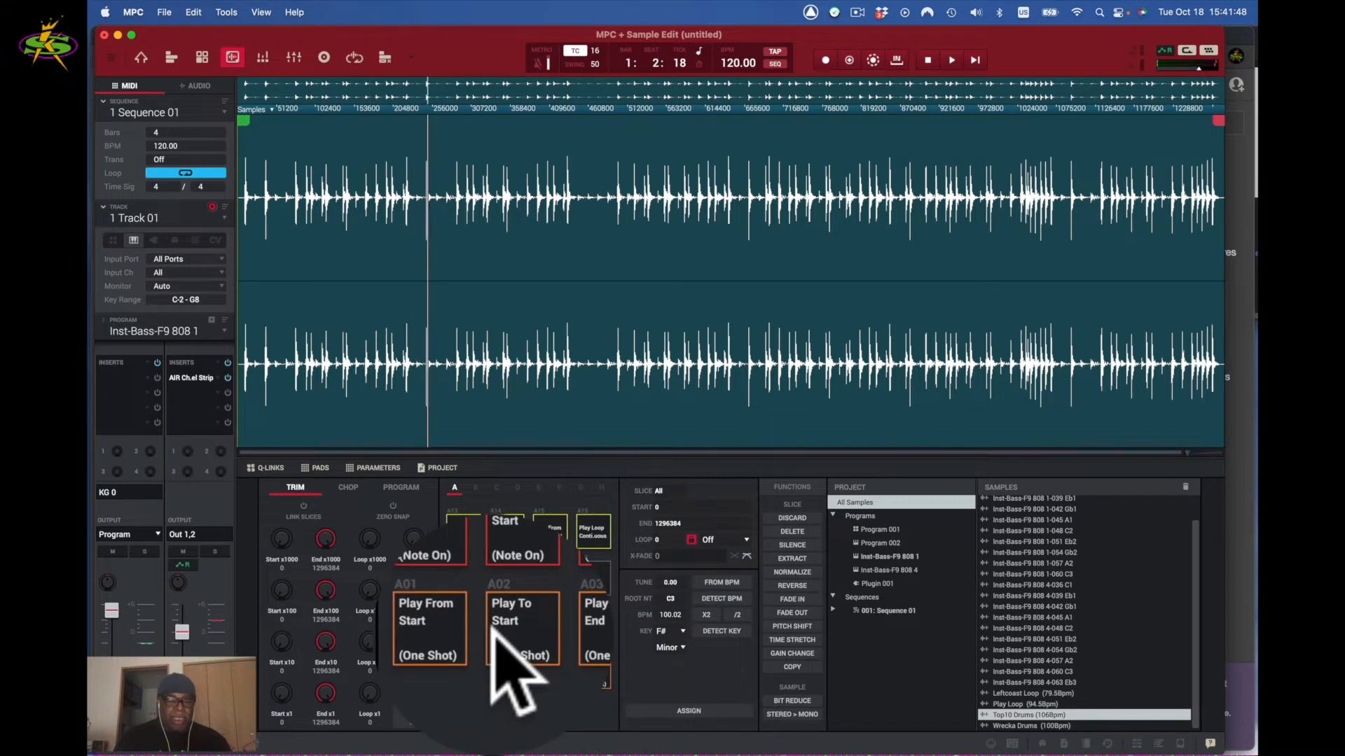
left_click(464, 635)
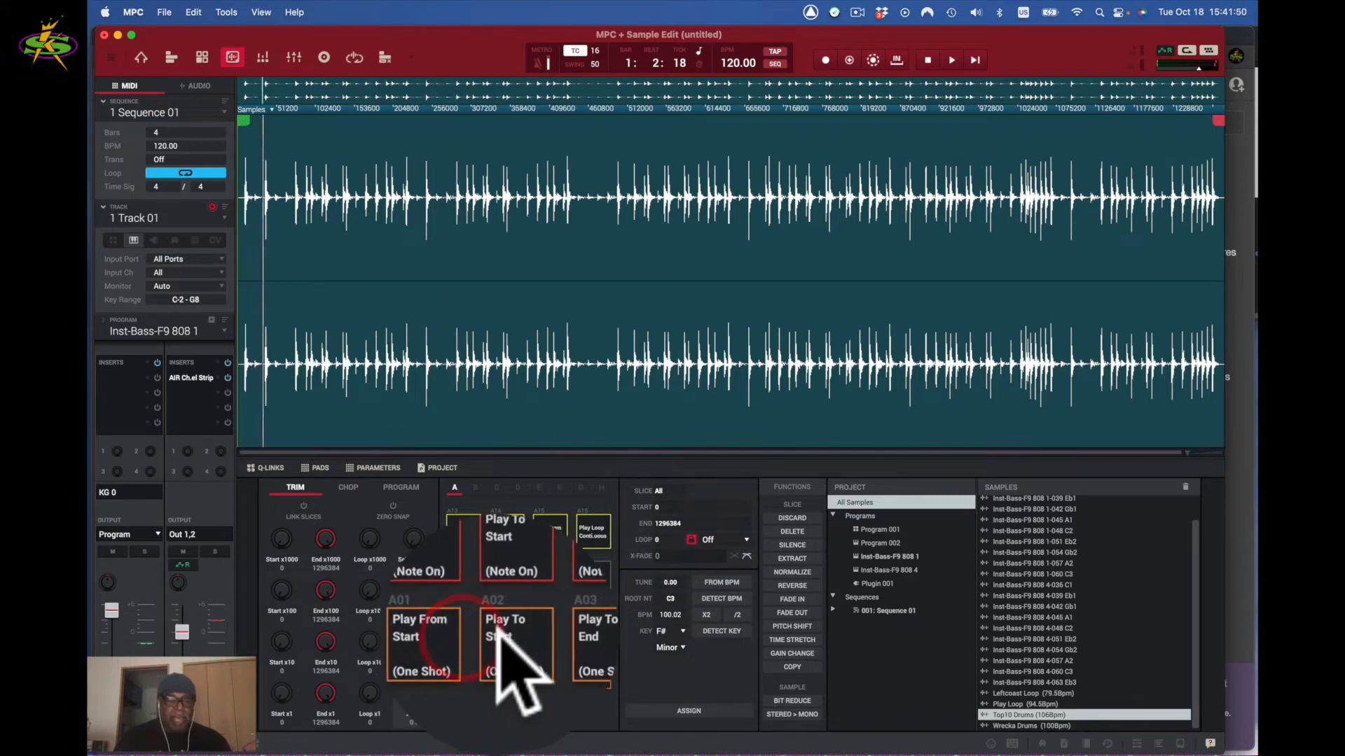
left_click(498, 634)
left_click(586, 631)
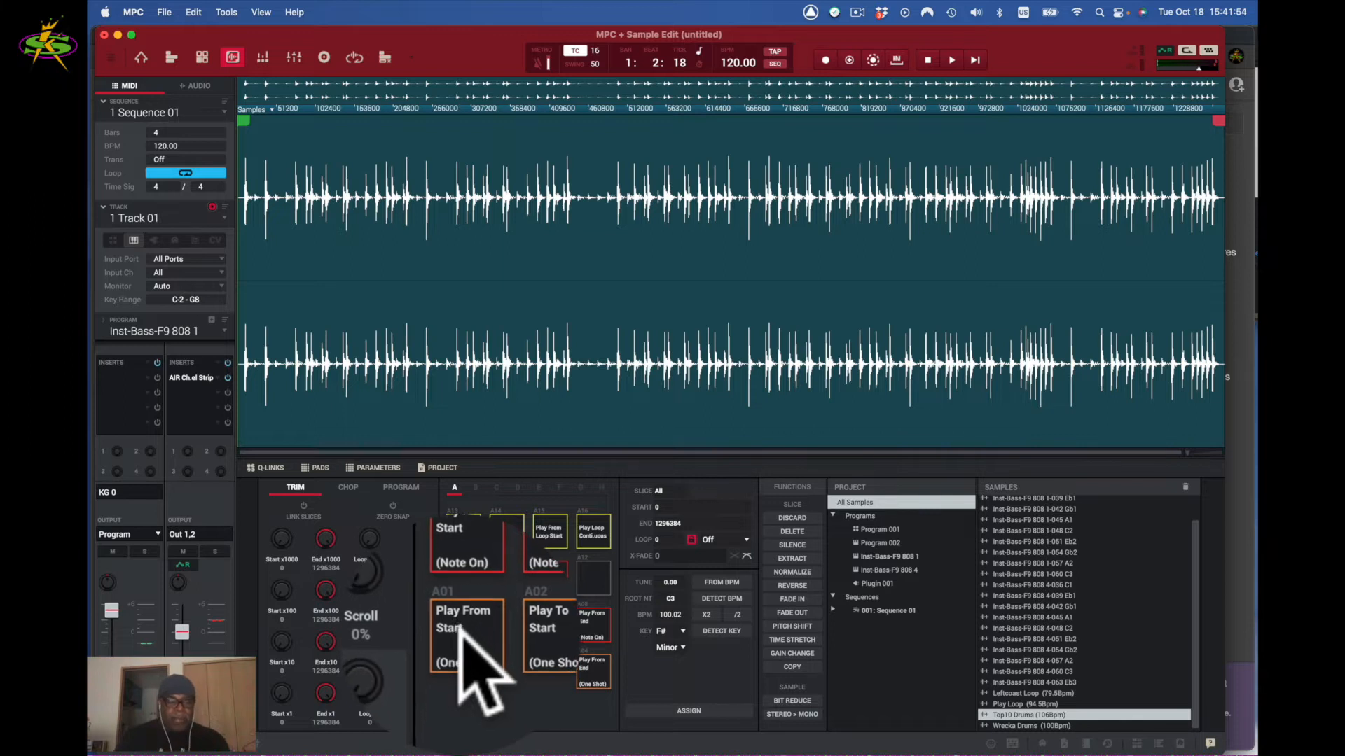
left_click(461, 630)
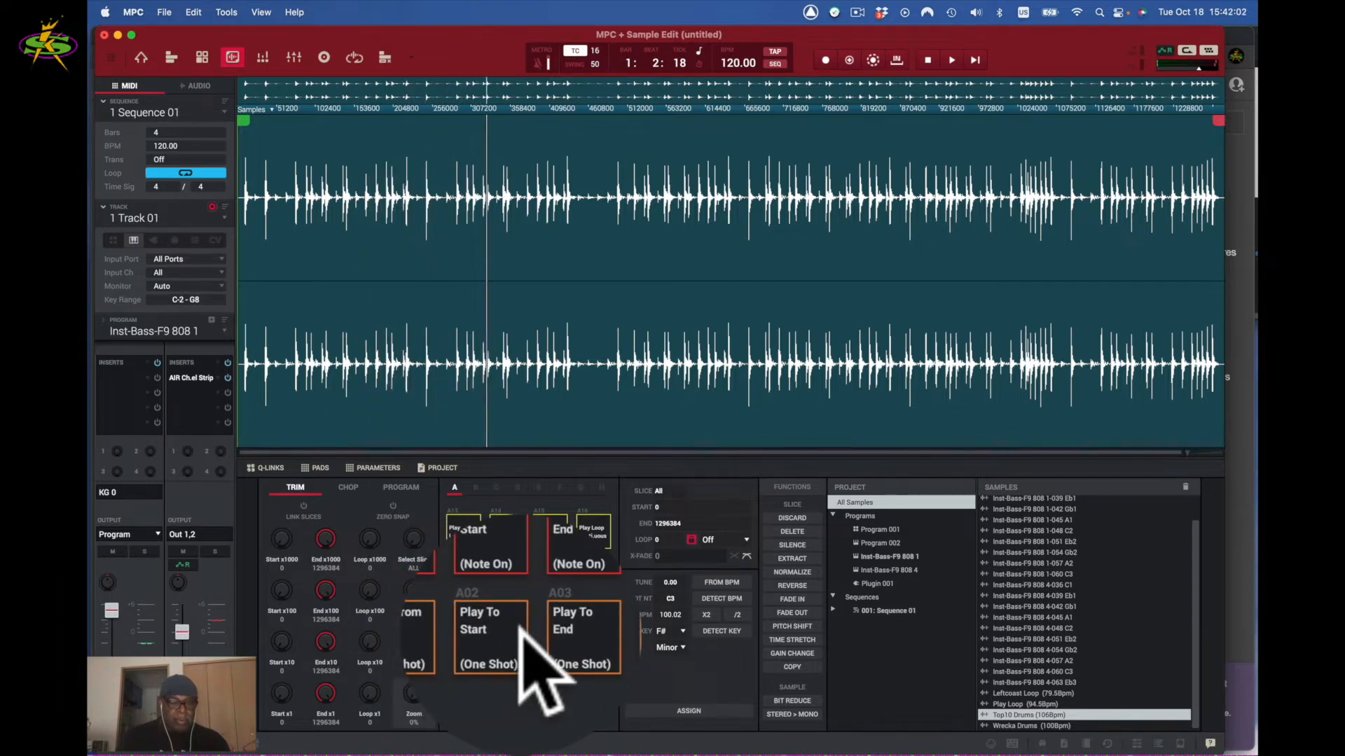
left_click(507, 629)
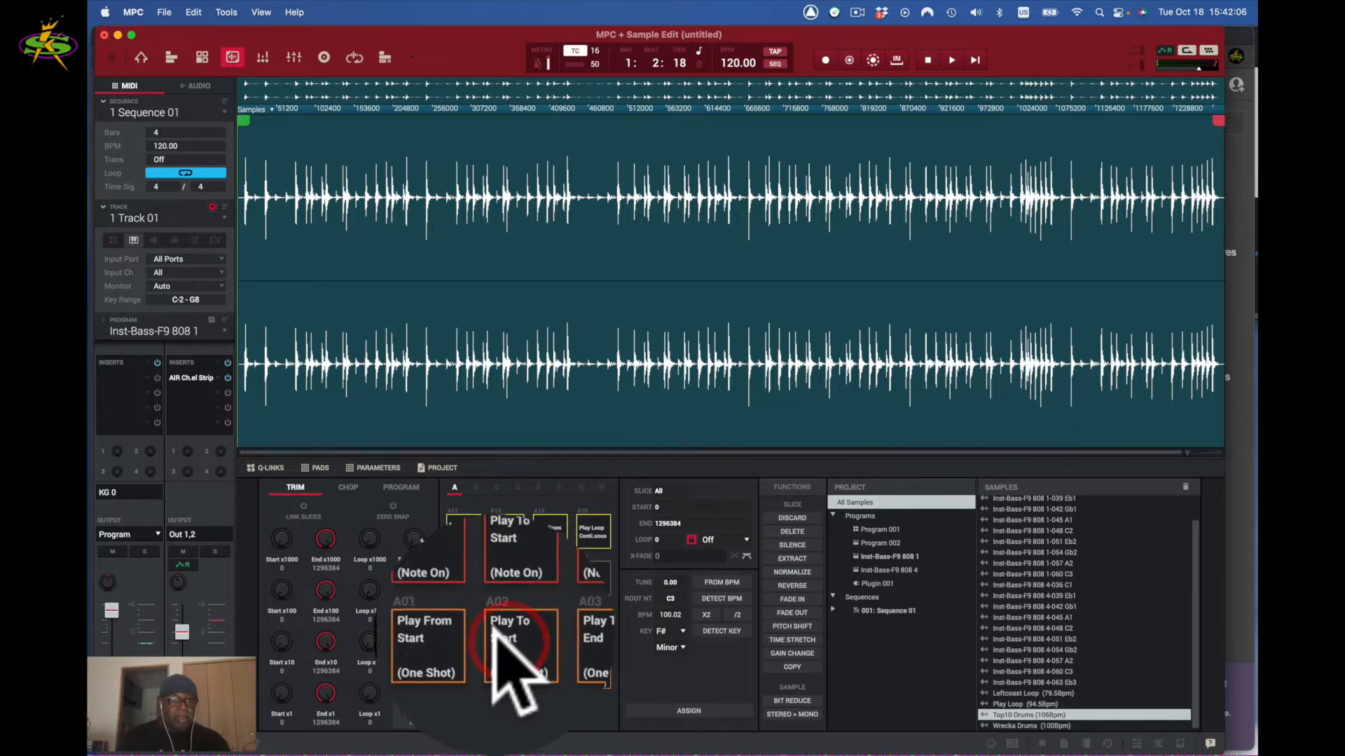
- Trim the loop to start at 88915 and end at 1212804, previewing the cut-off start
left_click_drag(245, 120, 310, 125)
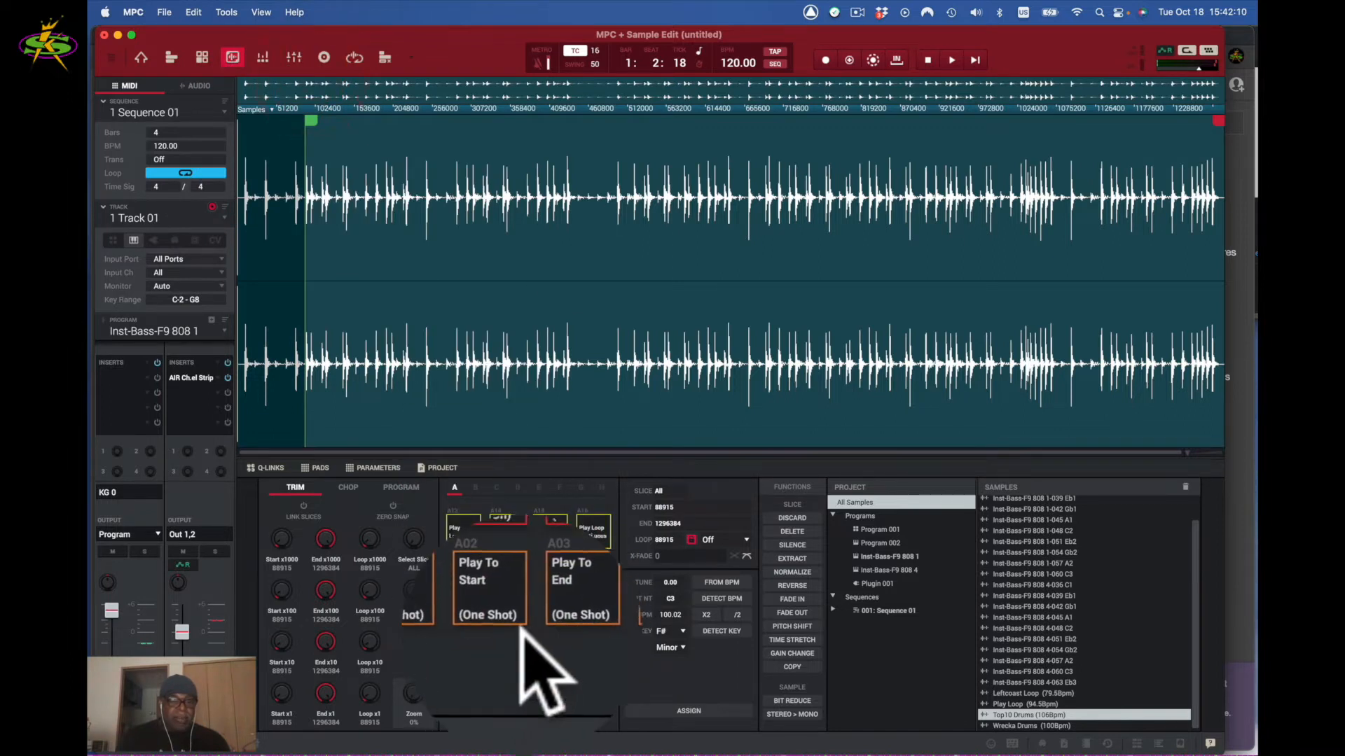
left_click(506, 627)
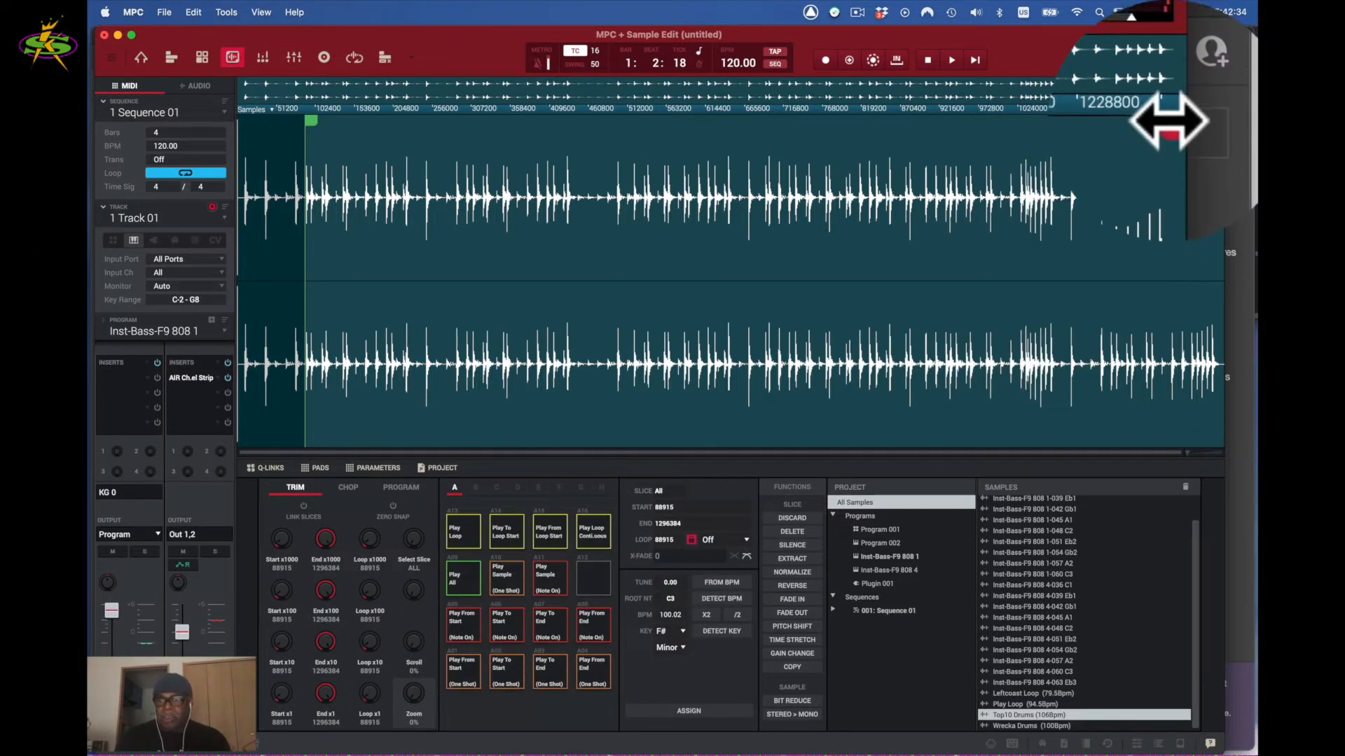
left_click_drag(1220, 118, 1156, 117)
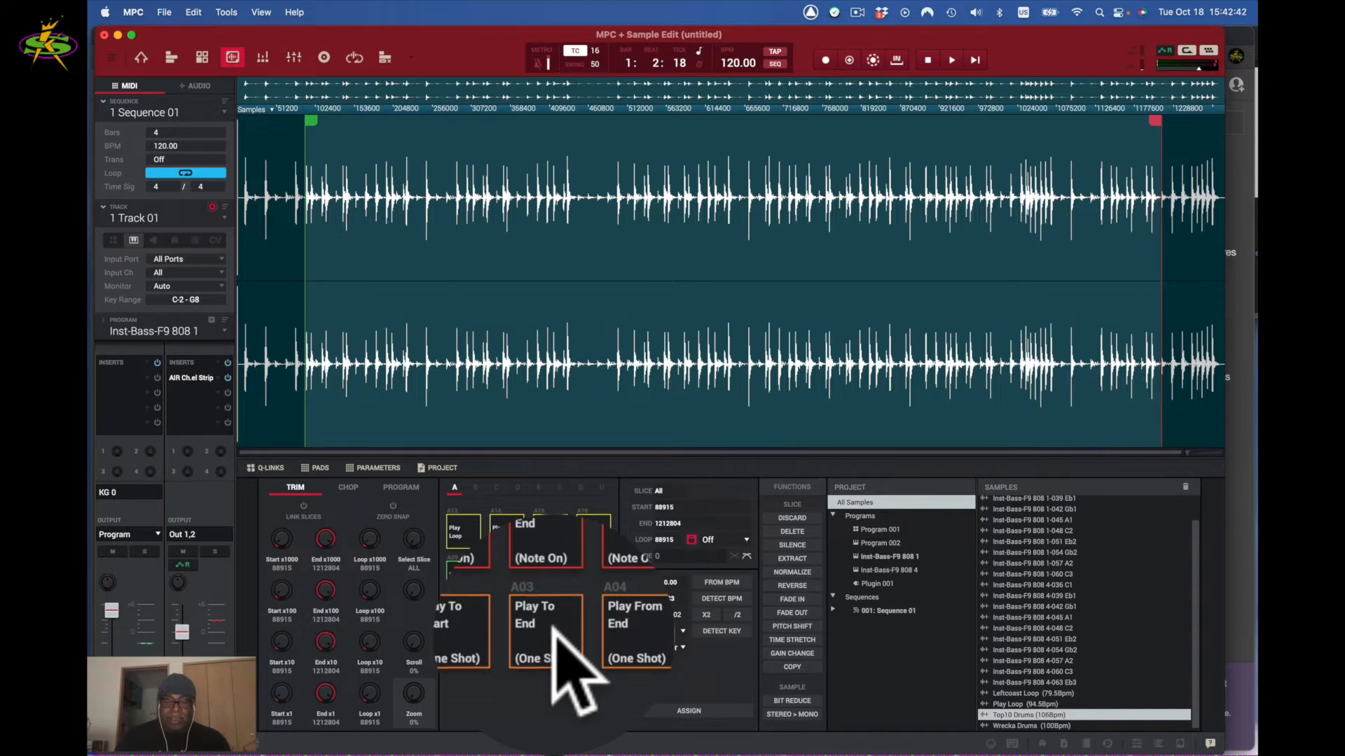
left_click(599, 627)
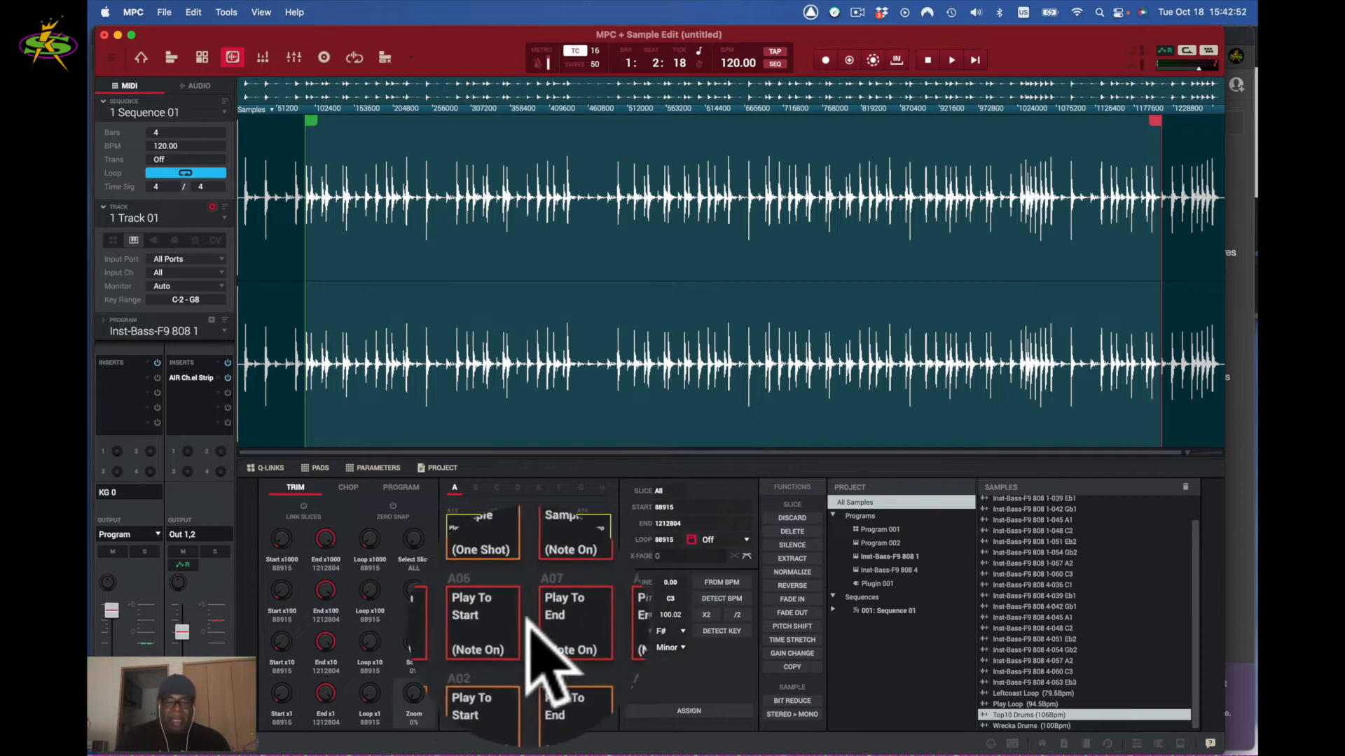
left_click(471, 623)
left_click(470, 624)
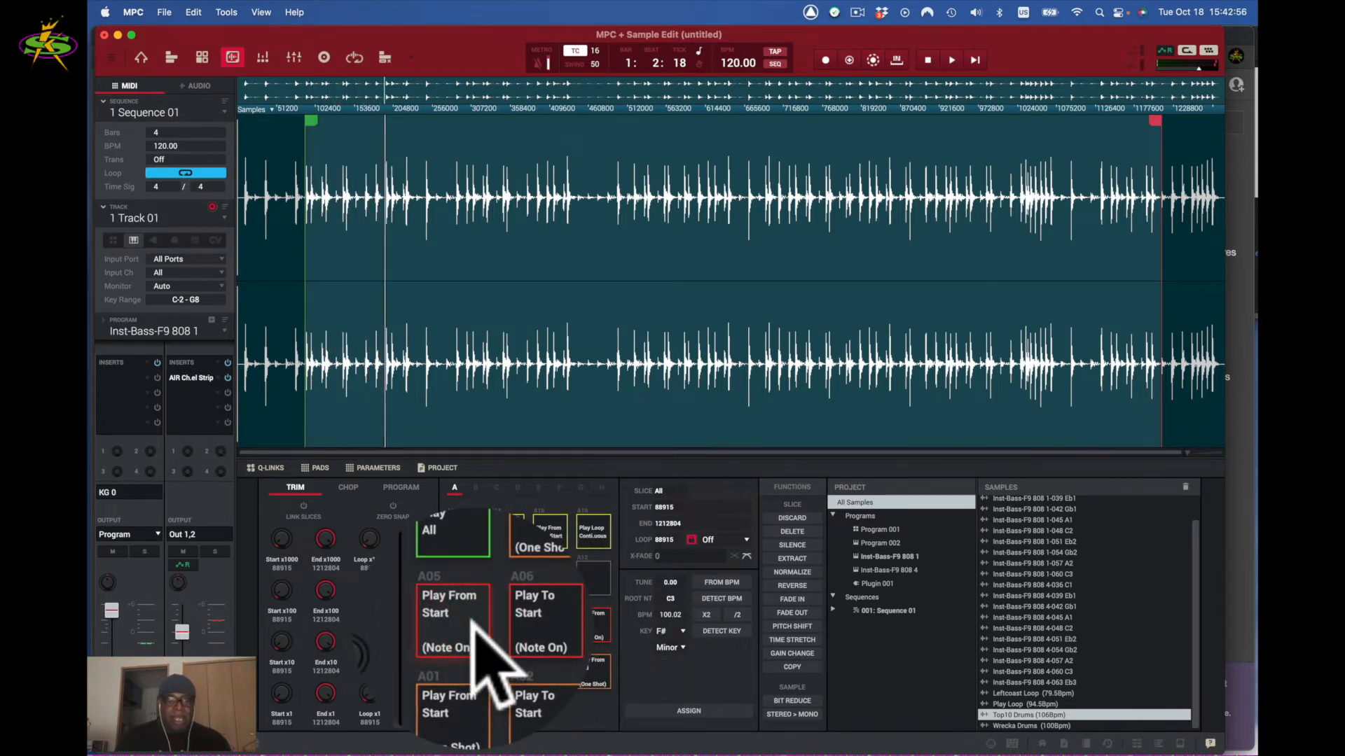
left_click(471, 625)
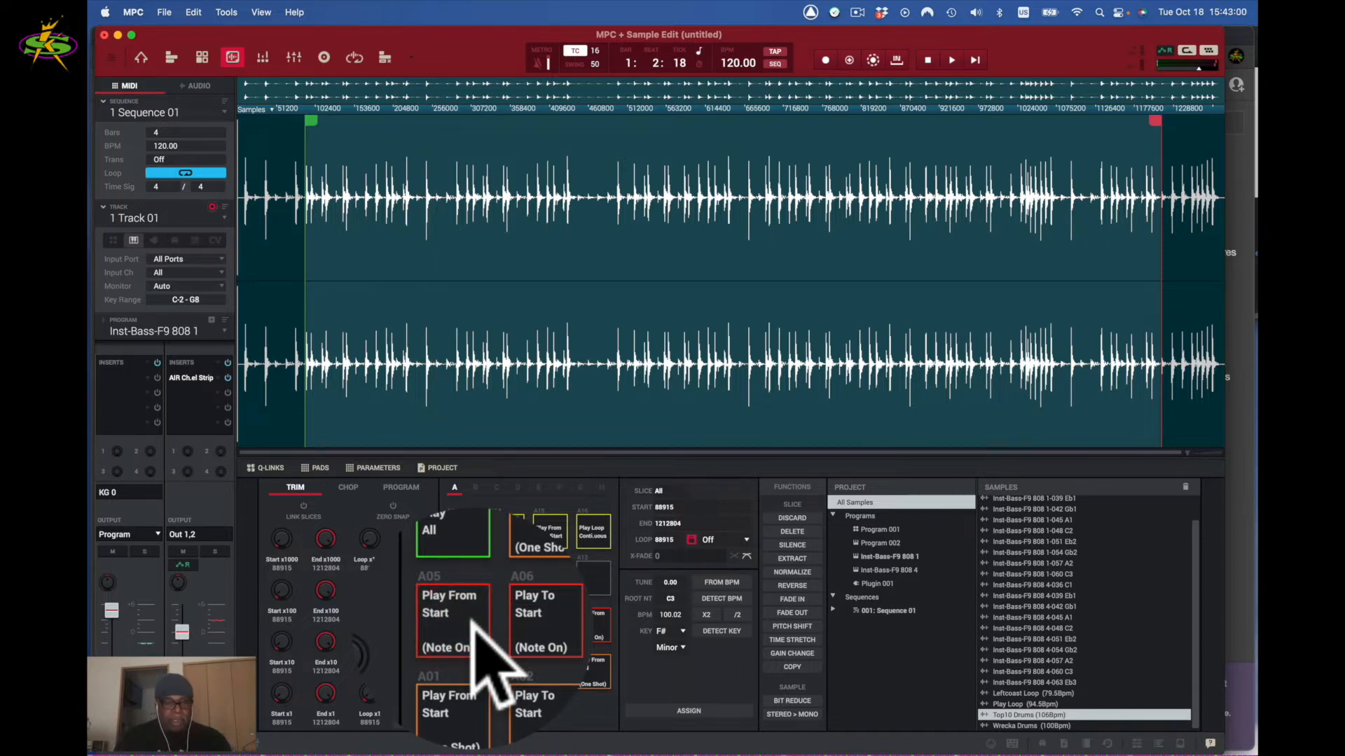
key("s")
key("s")
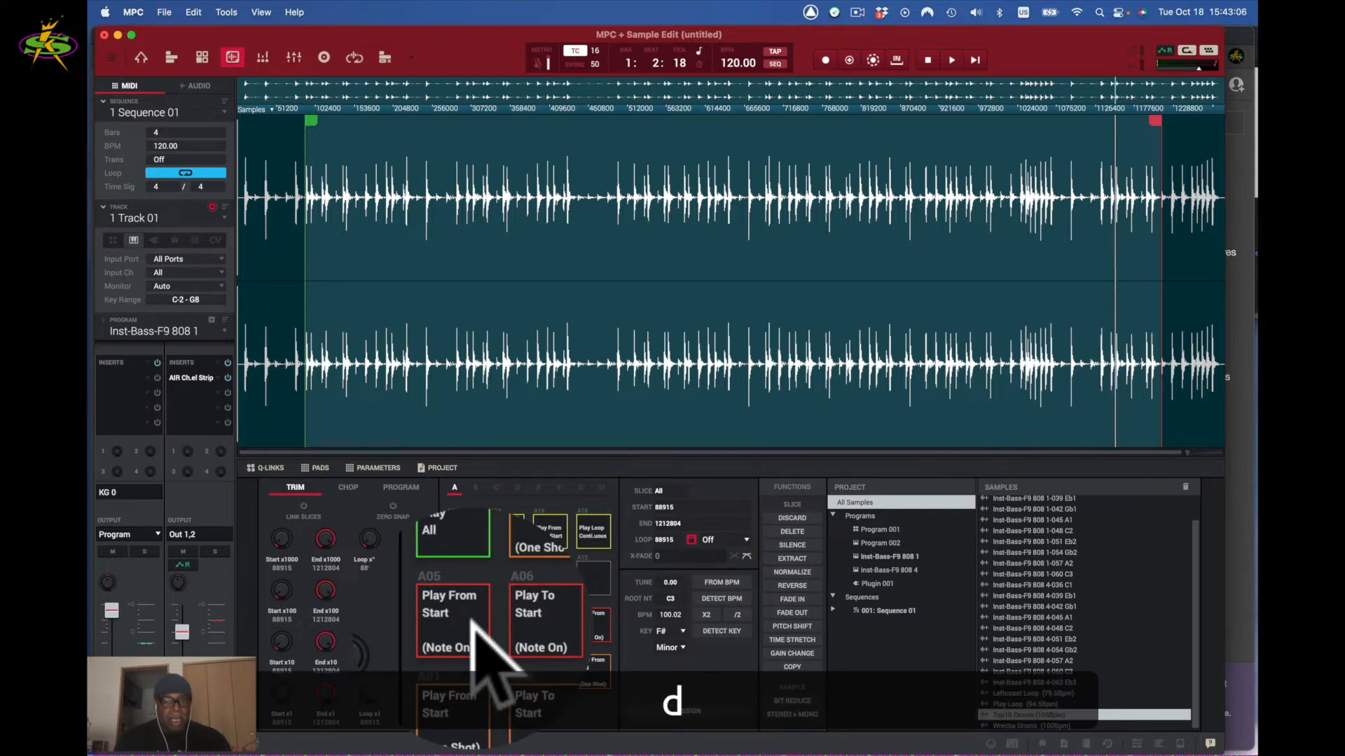
key("a")
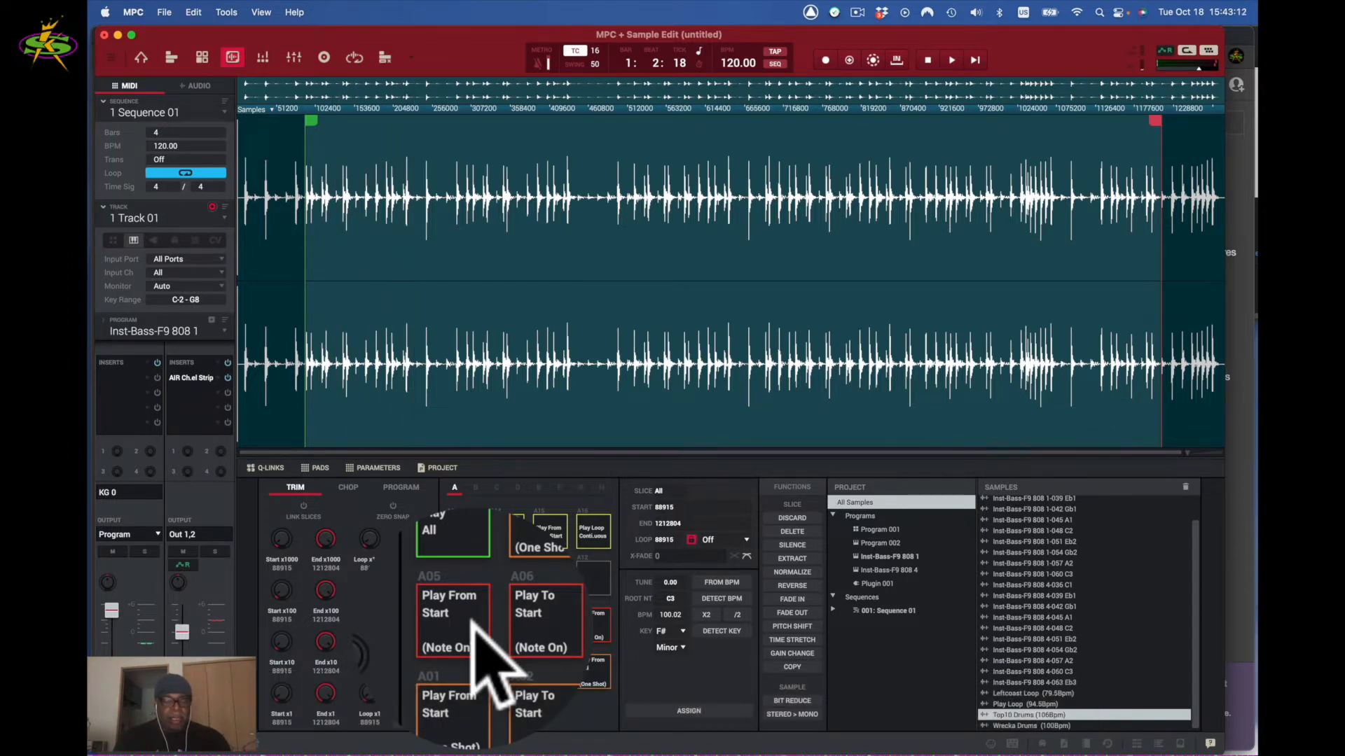
scroll(471, 622, "down", 2)
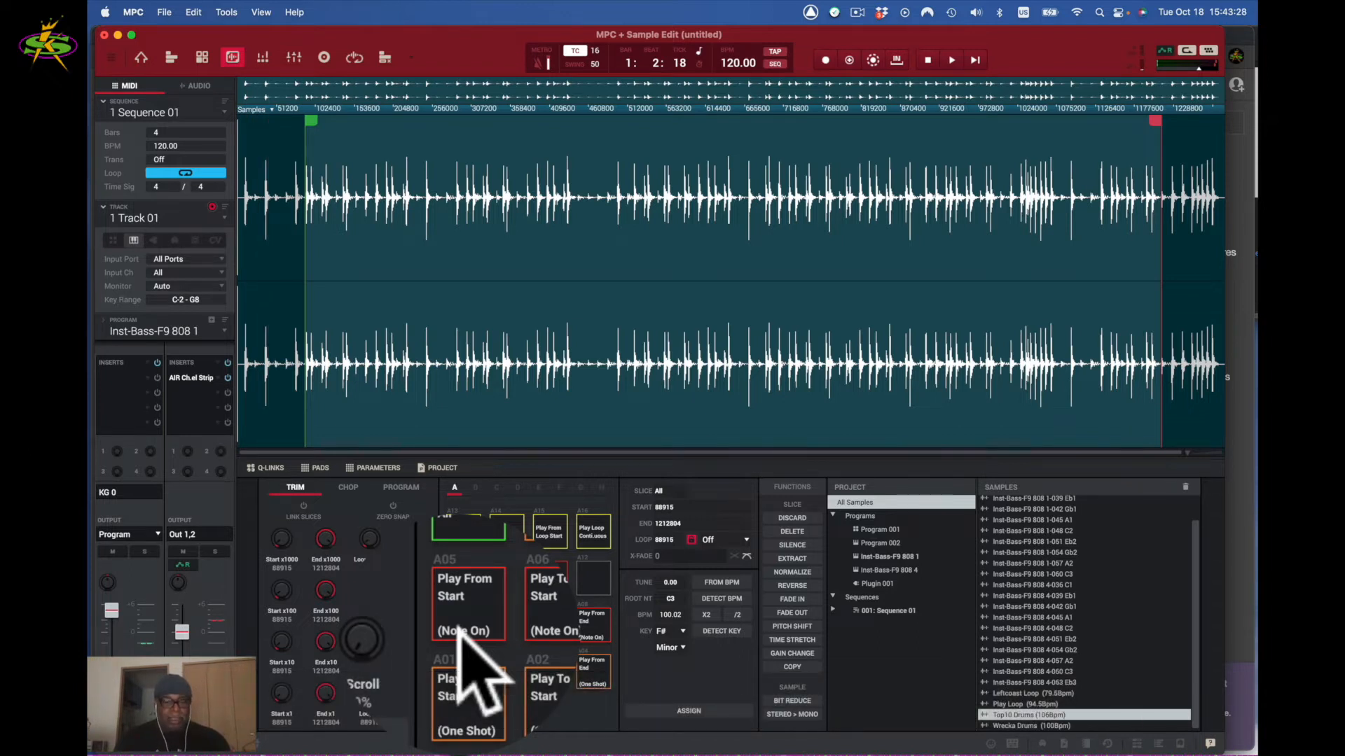
key("d")
key("d")
key("f")
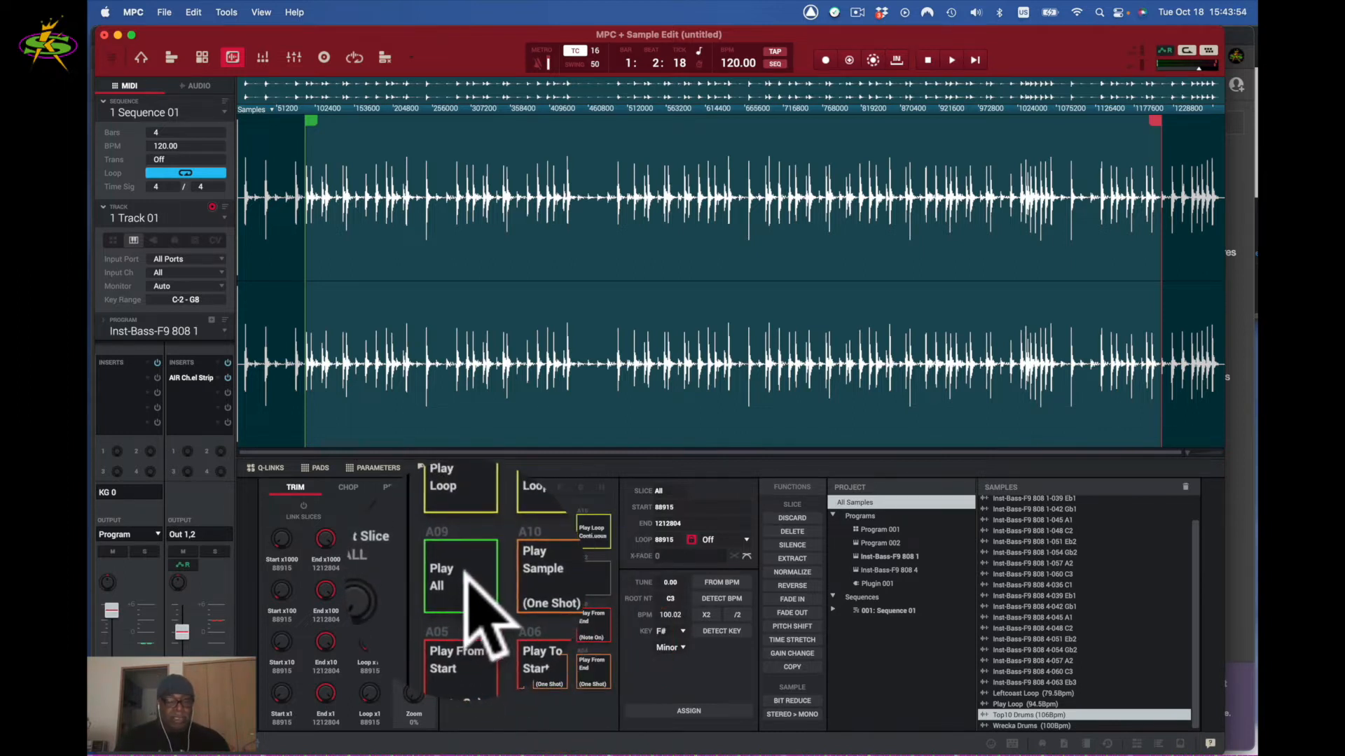
left_click(467, 580)
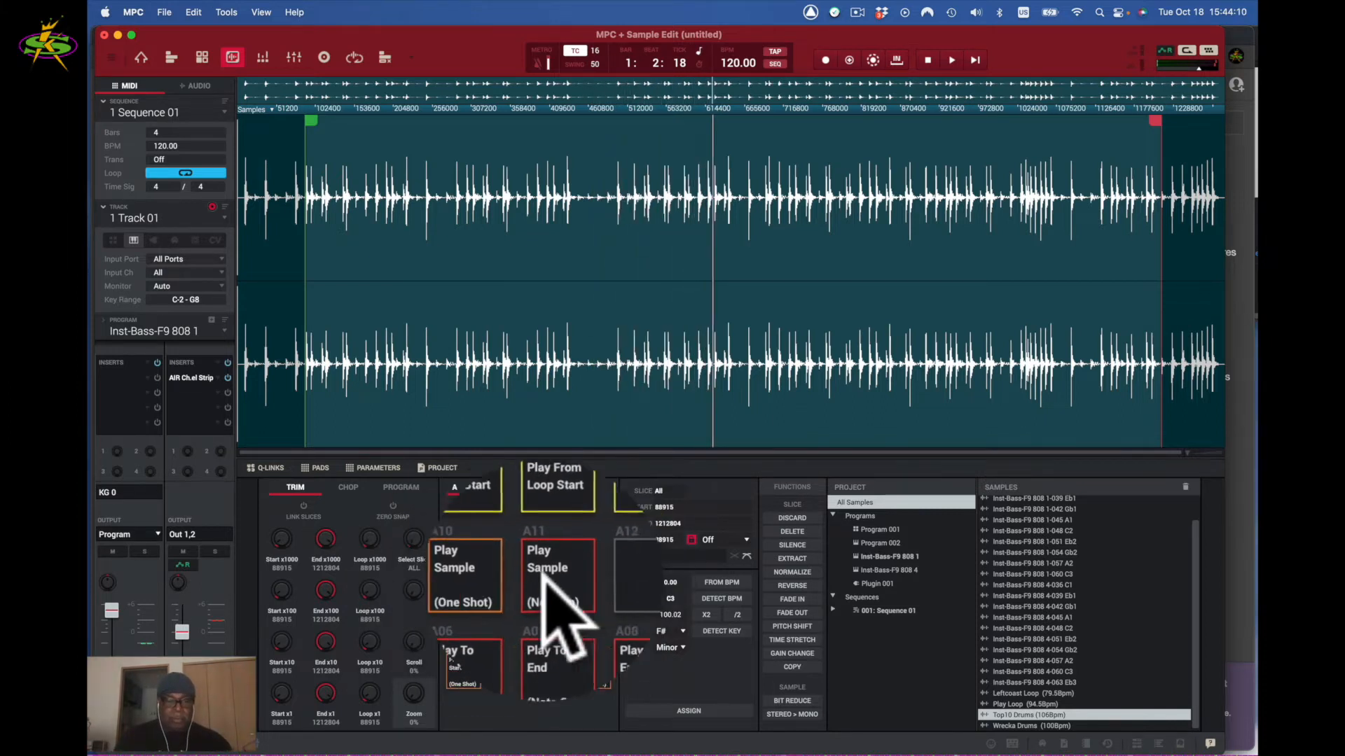
left_click(505, 578)
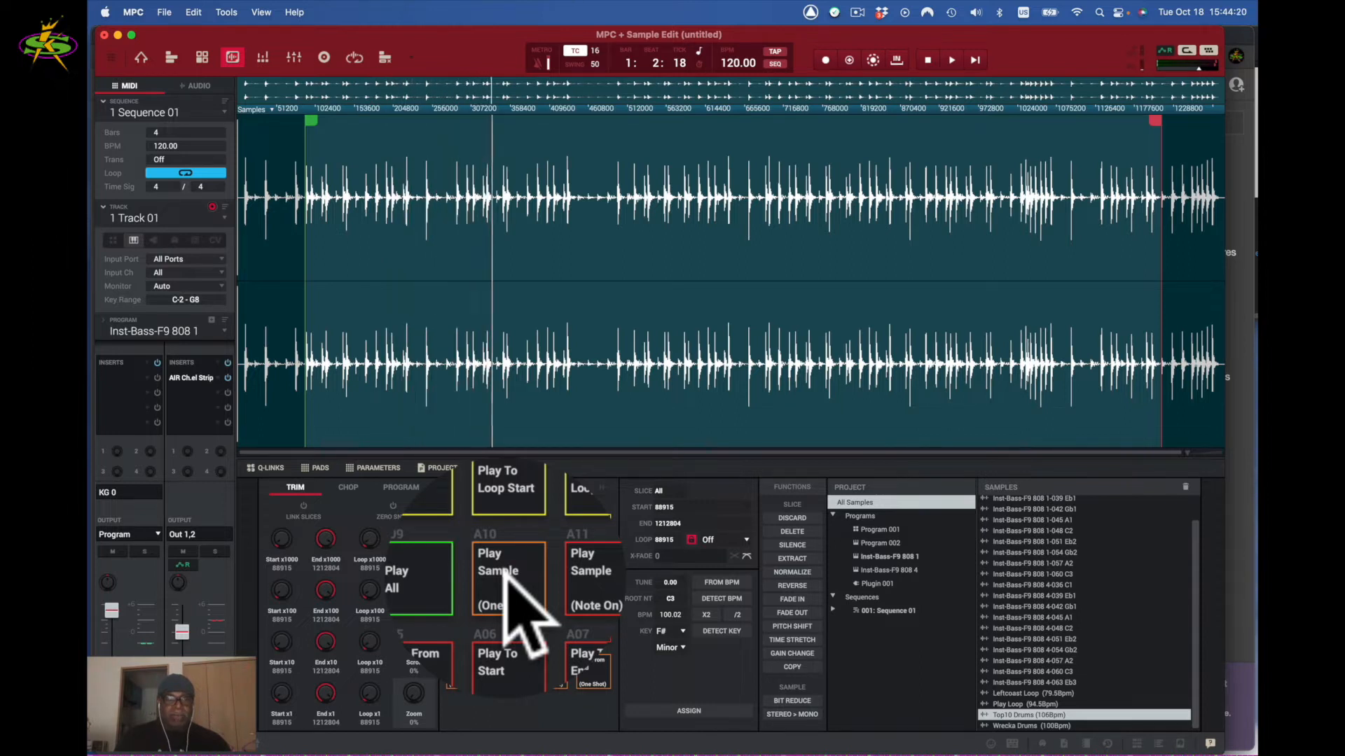
left_click(505, 577)
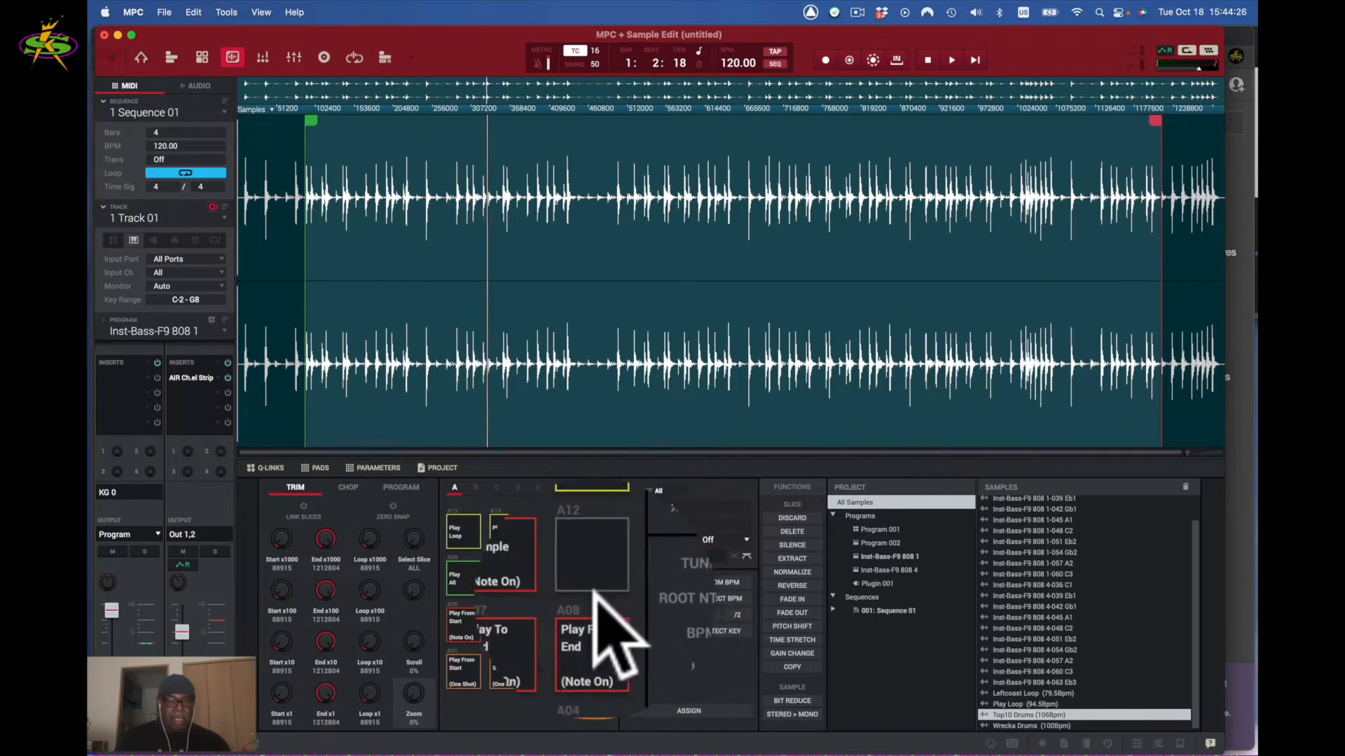
left_click(546, 578)
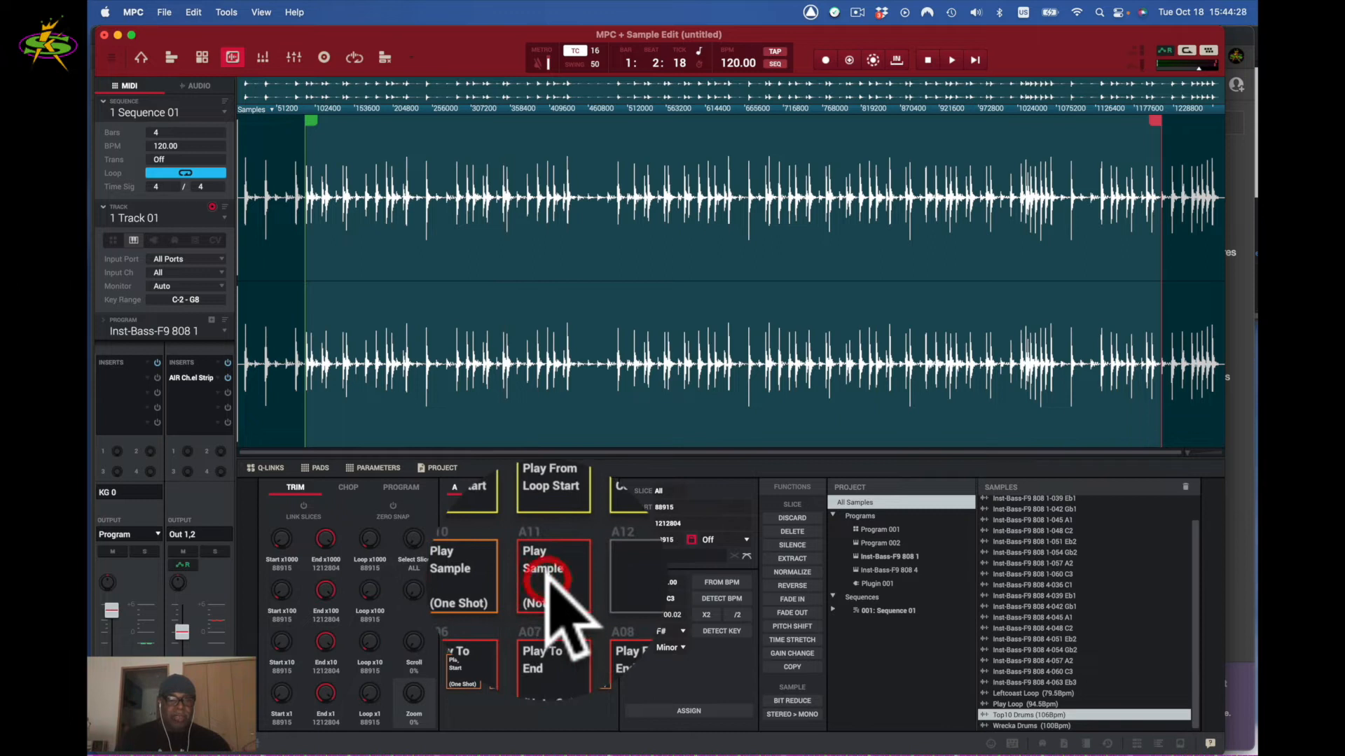
left_click(545, 576)
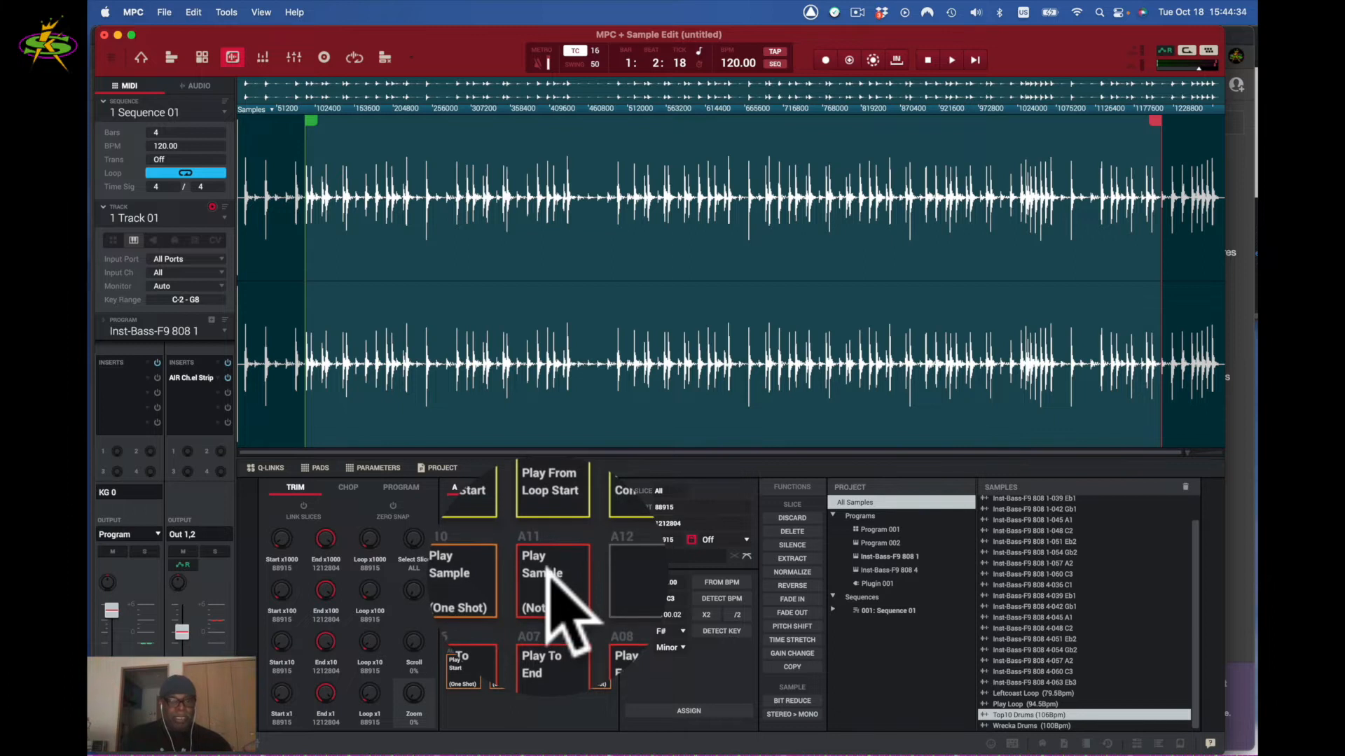
left_click(545, 576)
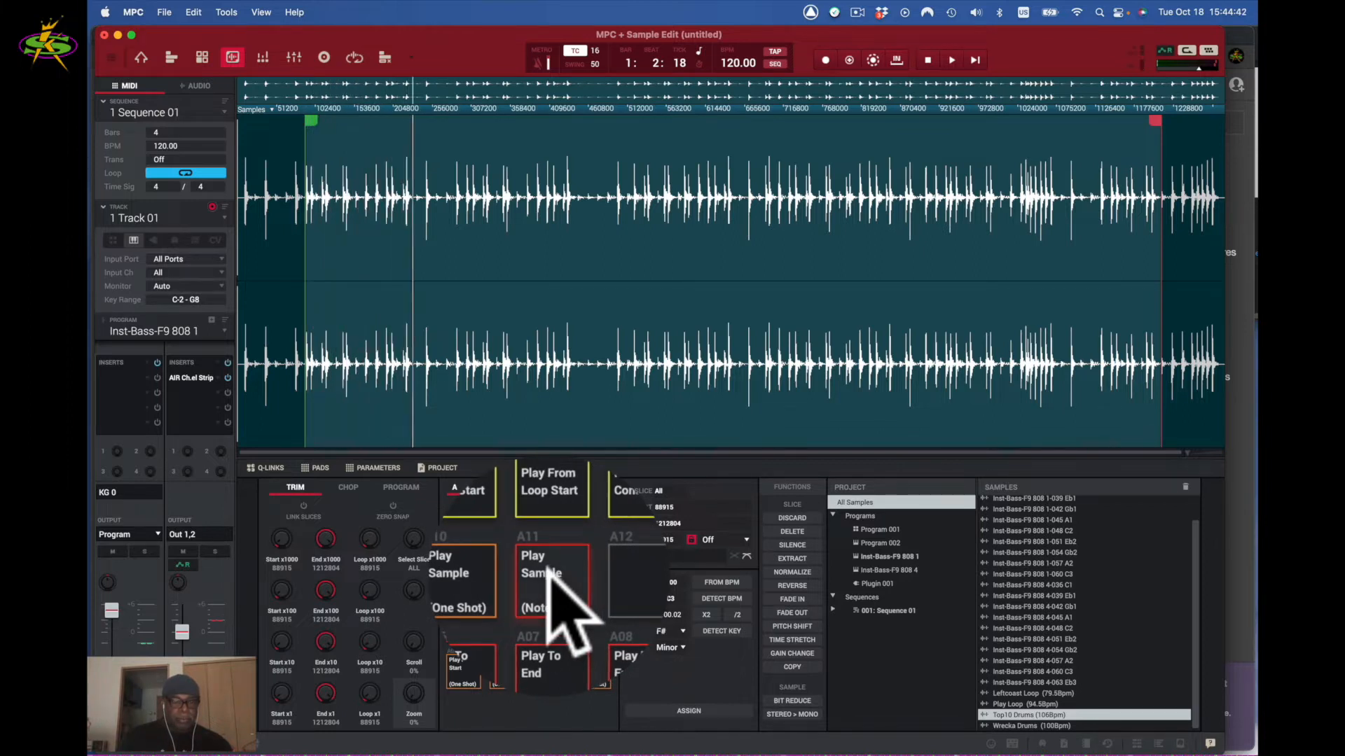
left_click(550, 576)
left_click(592, 573)
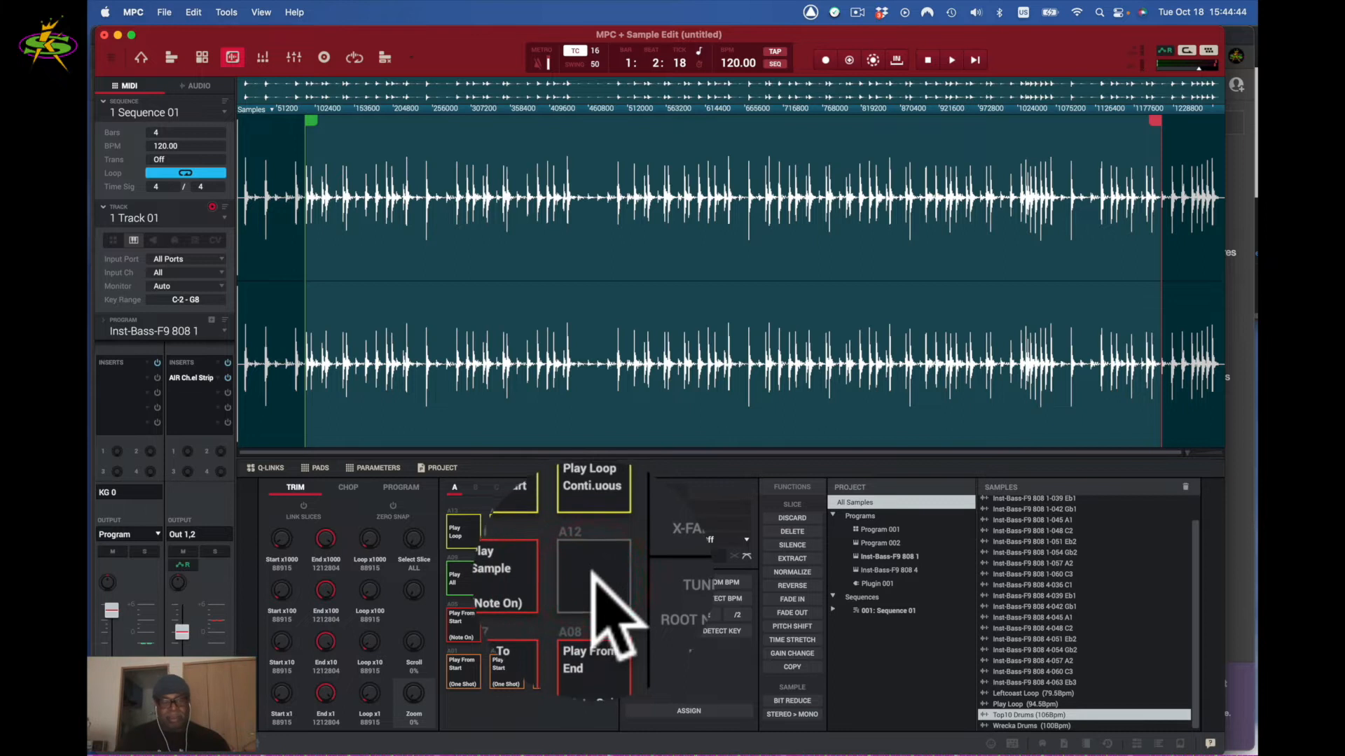
left_click(463, 534)
left_click(463, 535)
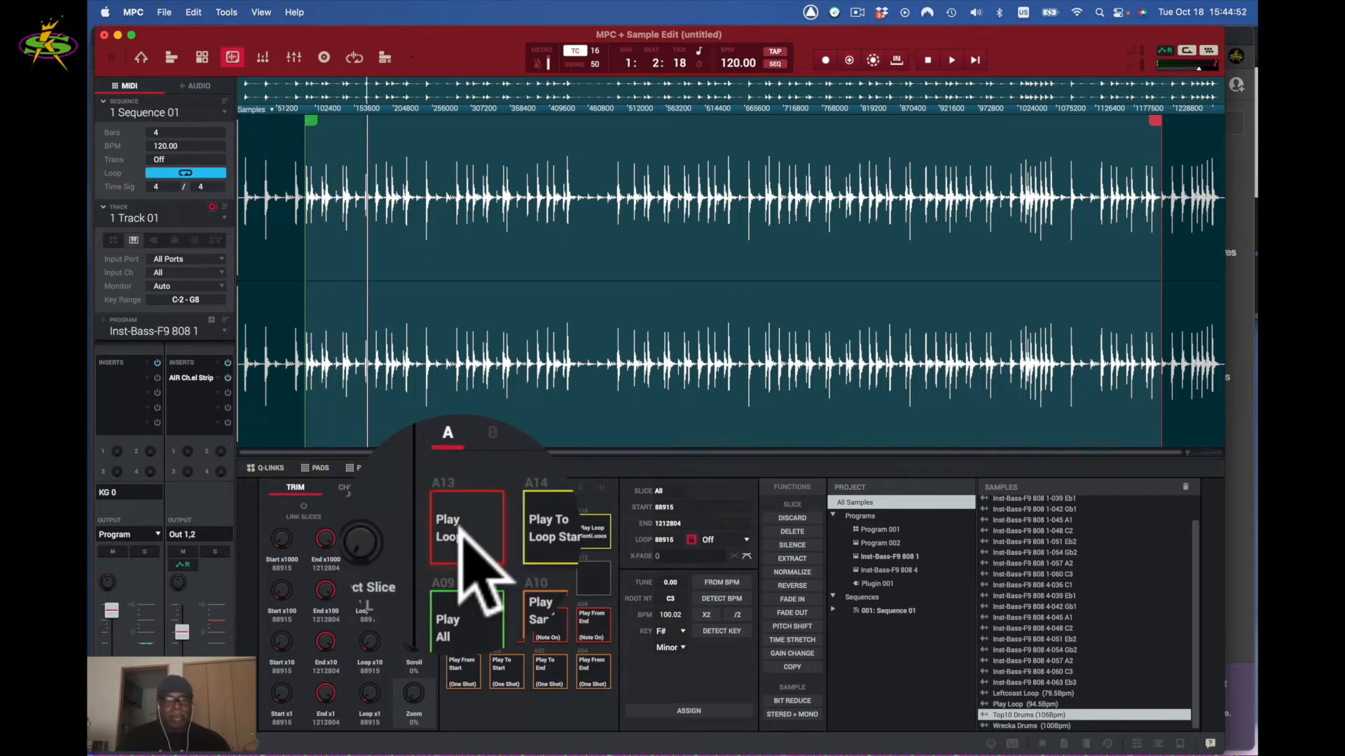
left_click(467, 536)
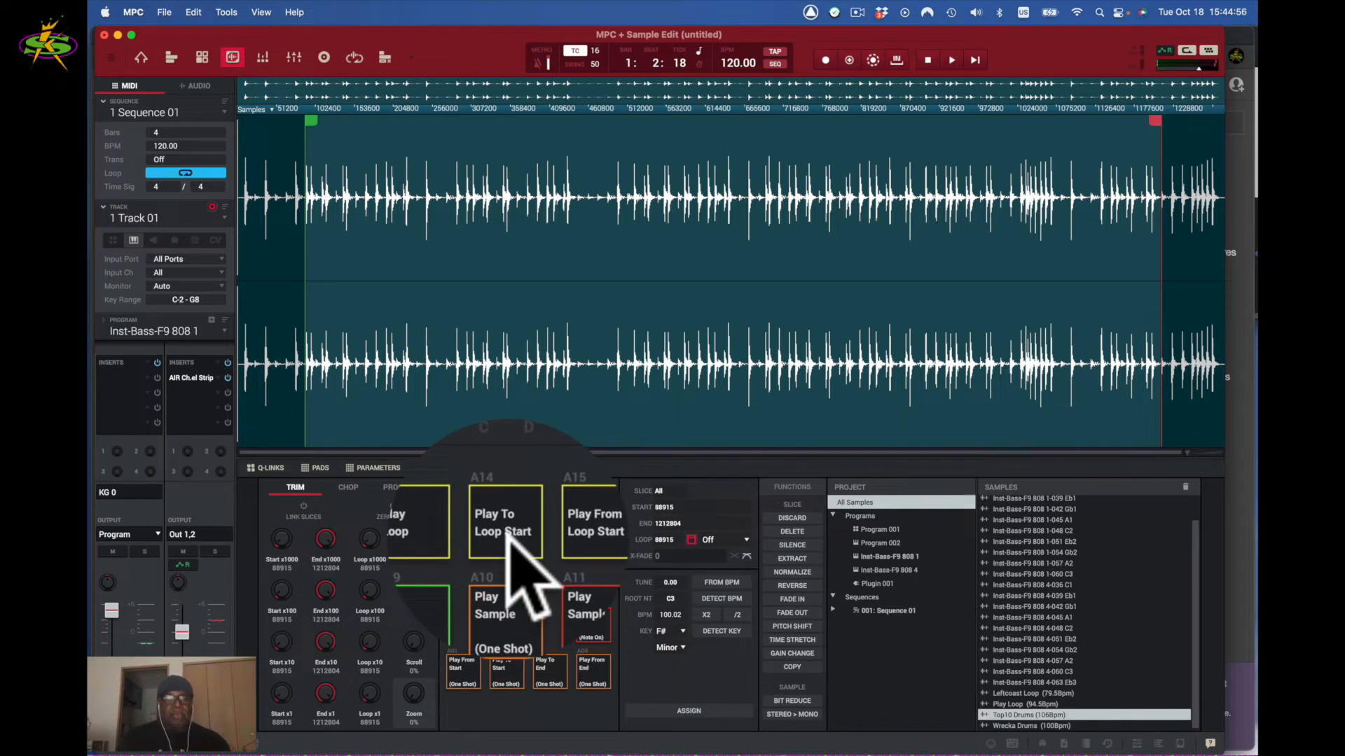
left_click(509, 538)
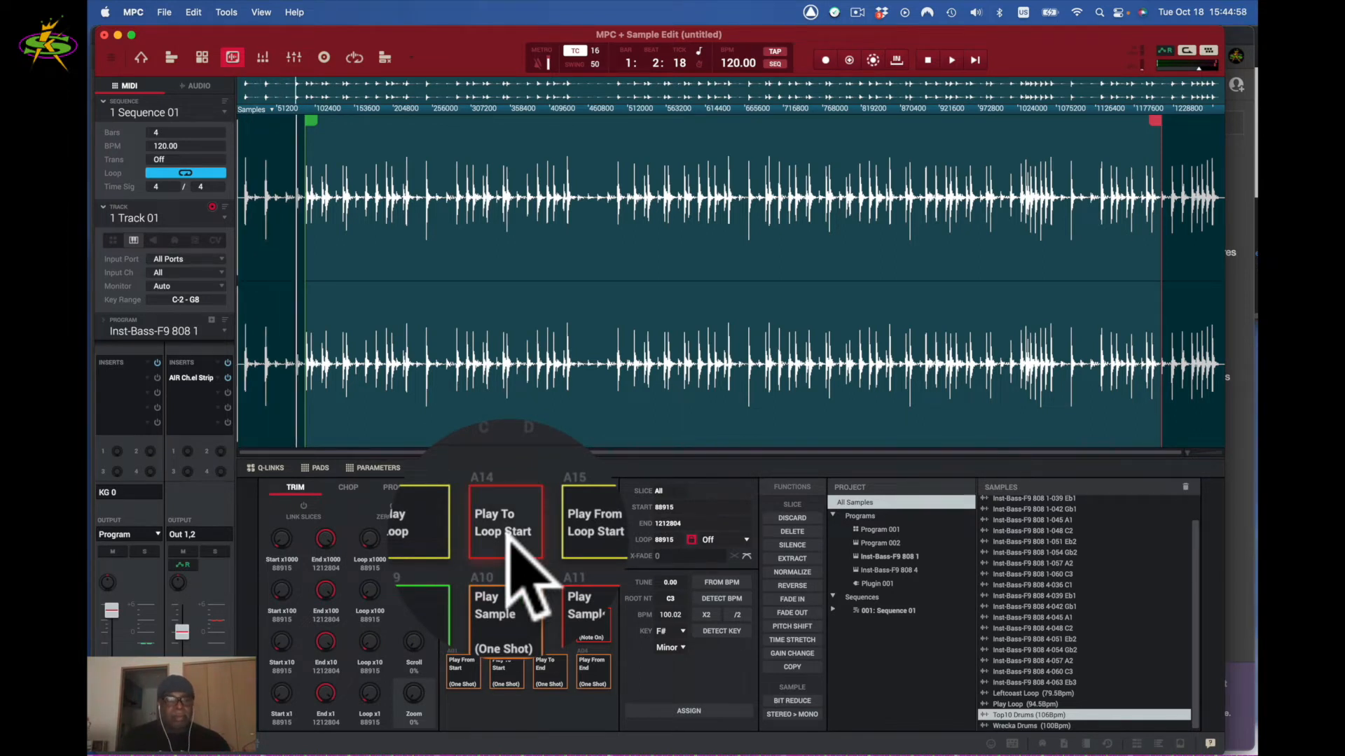
left_click(508, 540)
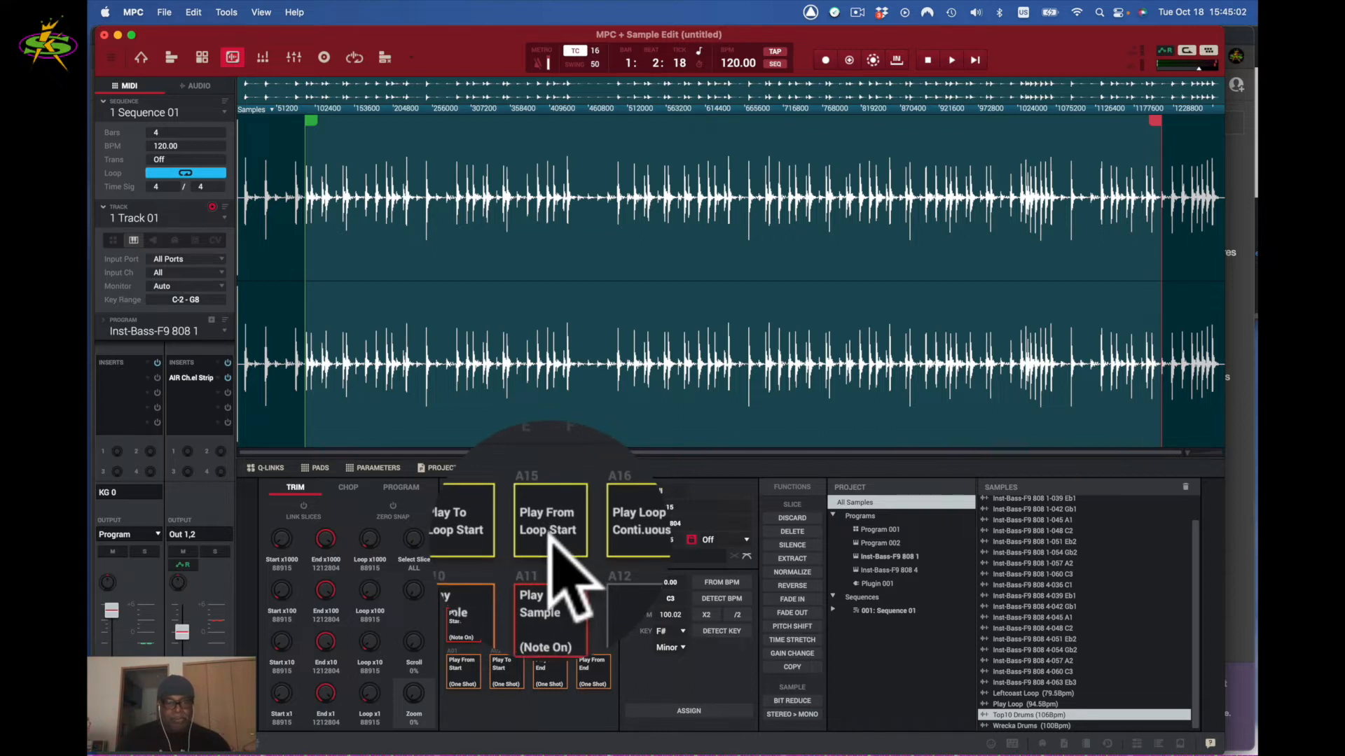
left_click(548, 540)
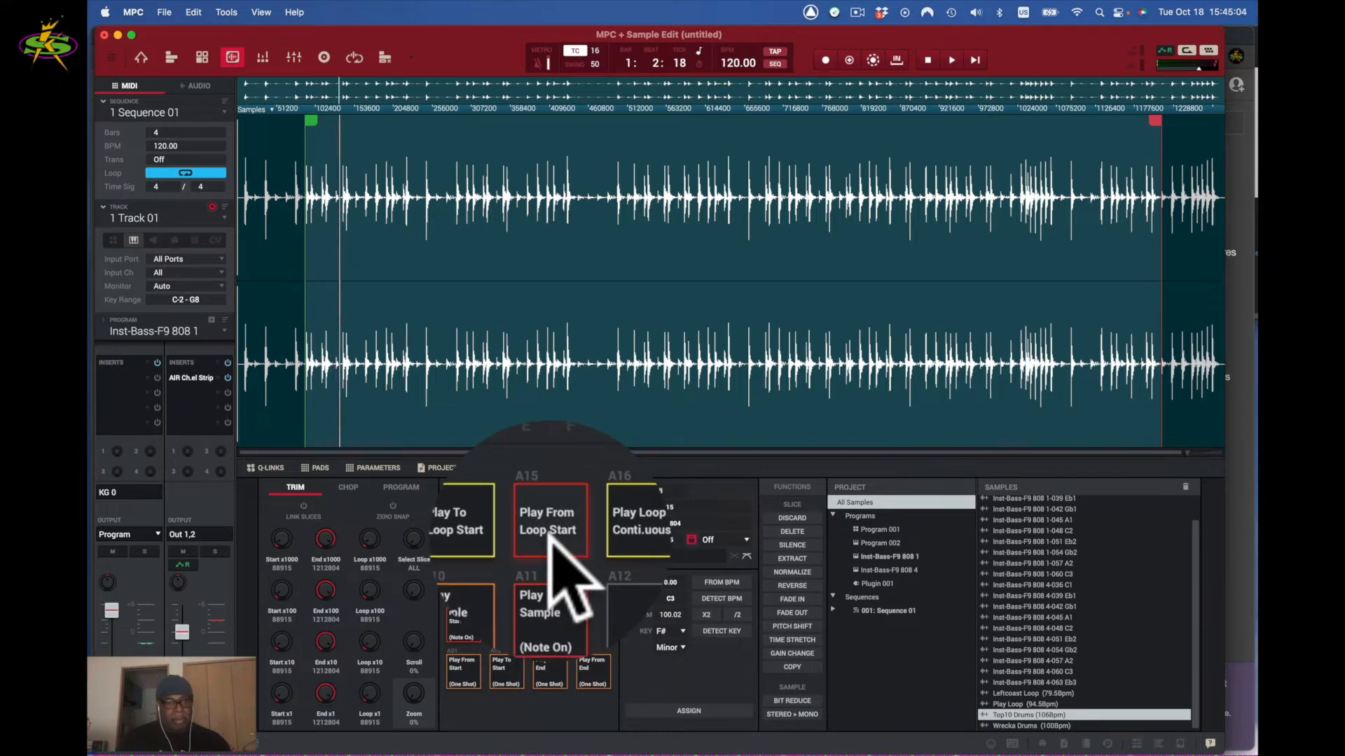
left_click(591, 533)
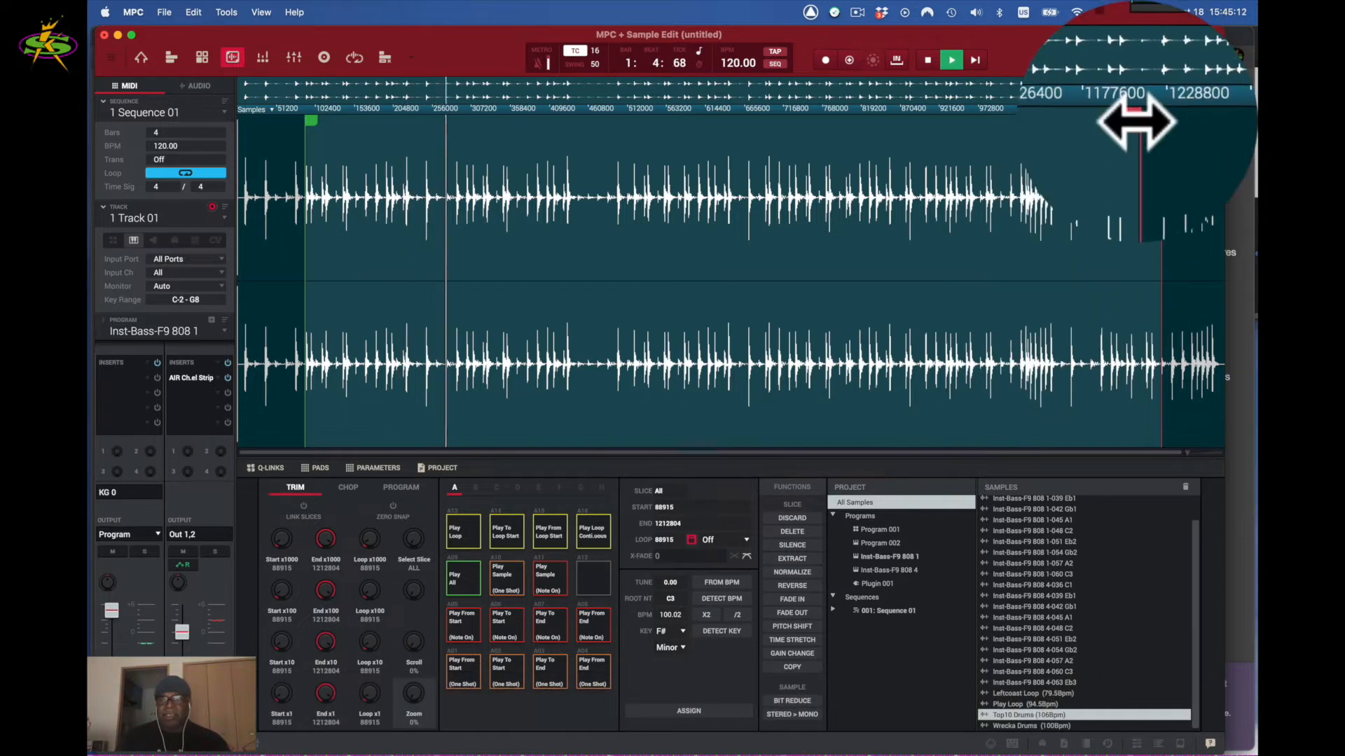
- Drag the End and Start markers to trim the sample to 8891–221399, then zoom in
left_click_drag(1134, 120, 424, 181)
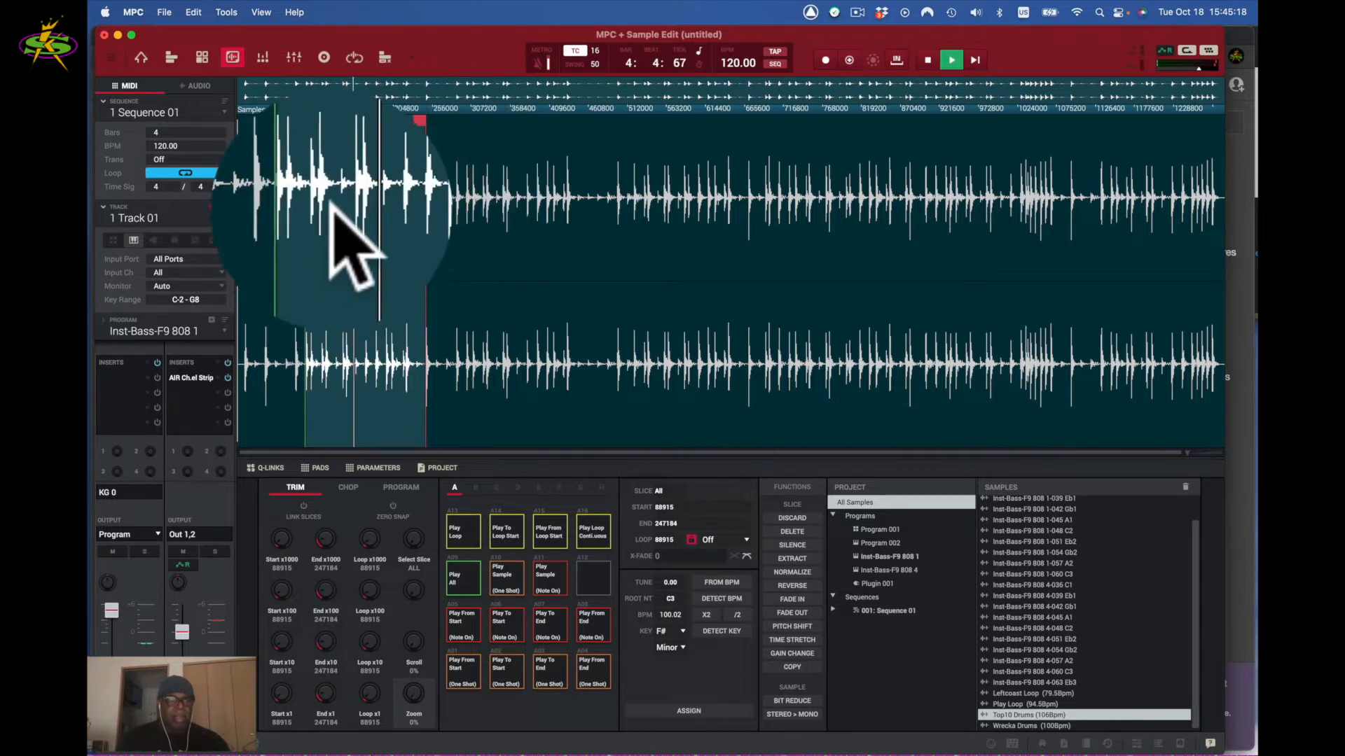
left_click_drag(312, 123, 251, 138)
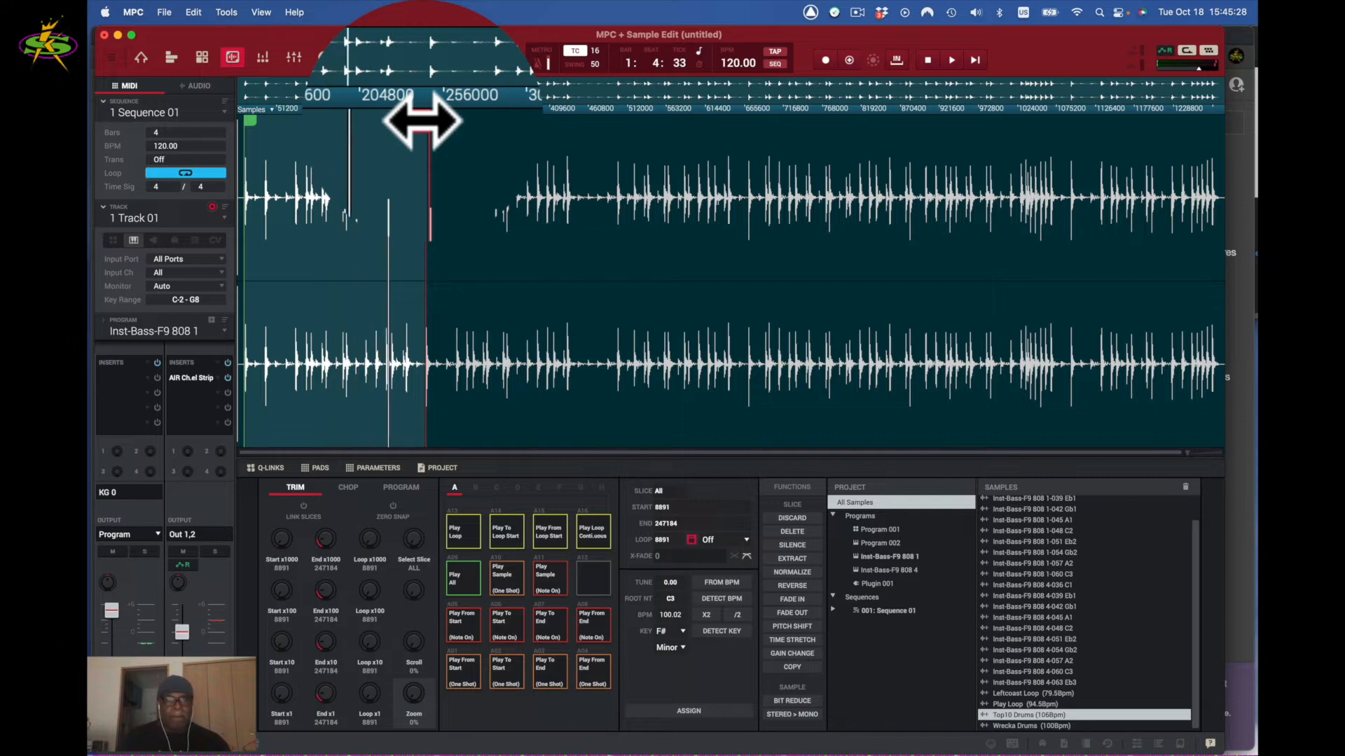
left_click_drag(422, 121, 402, 127)
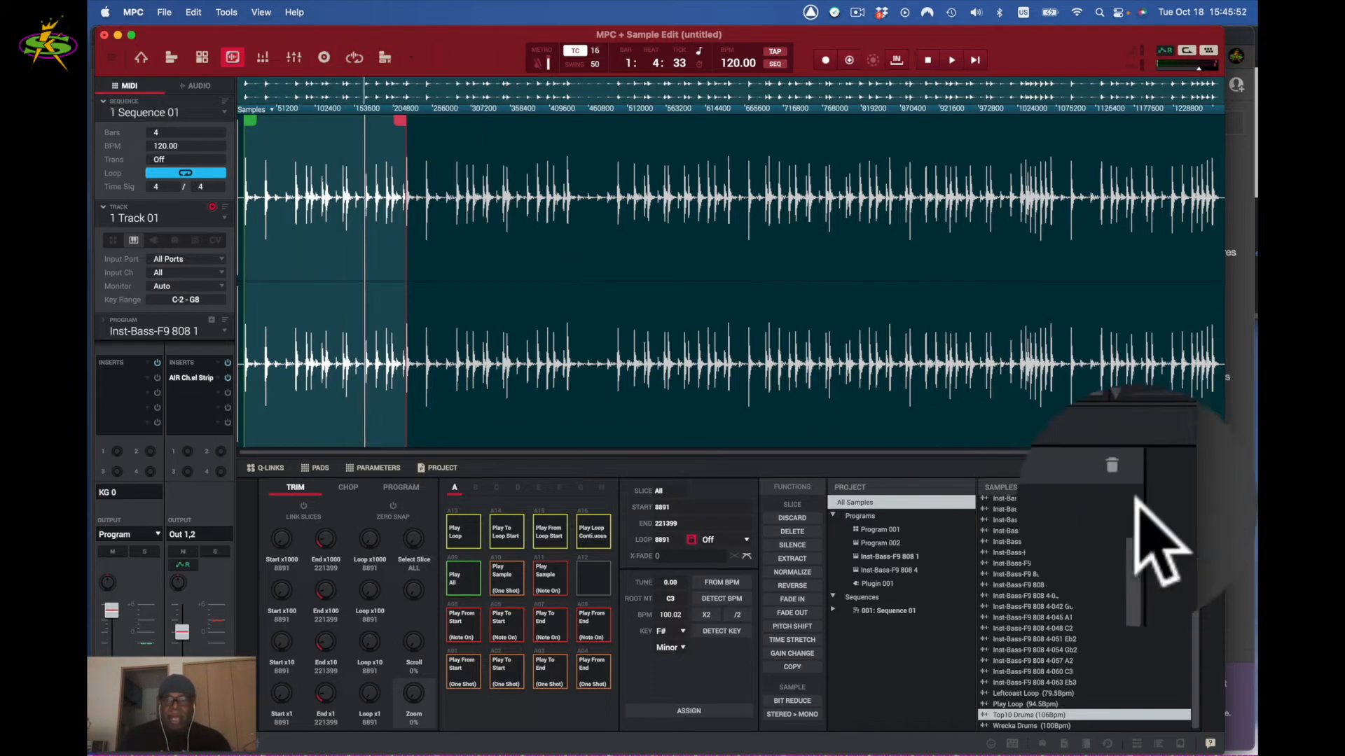
left_click_drag(1136, 449, 1134, 449)
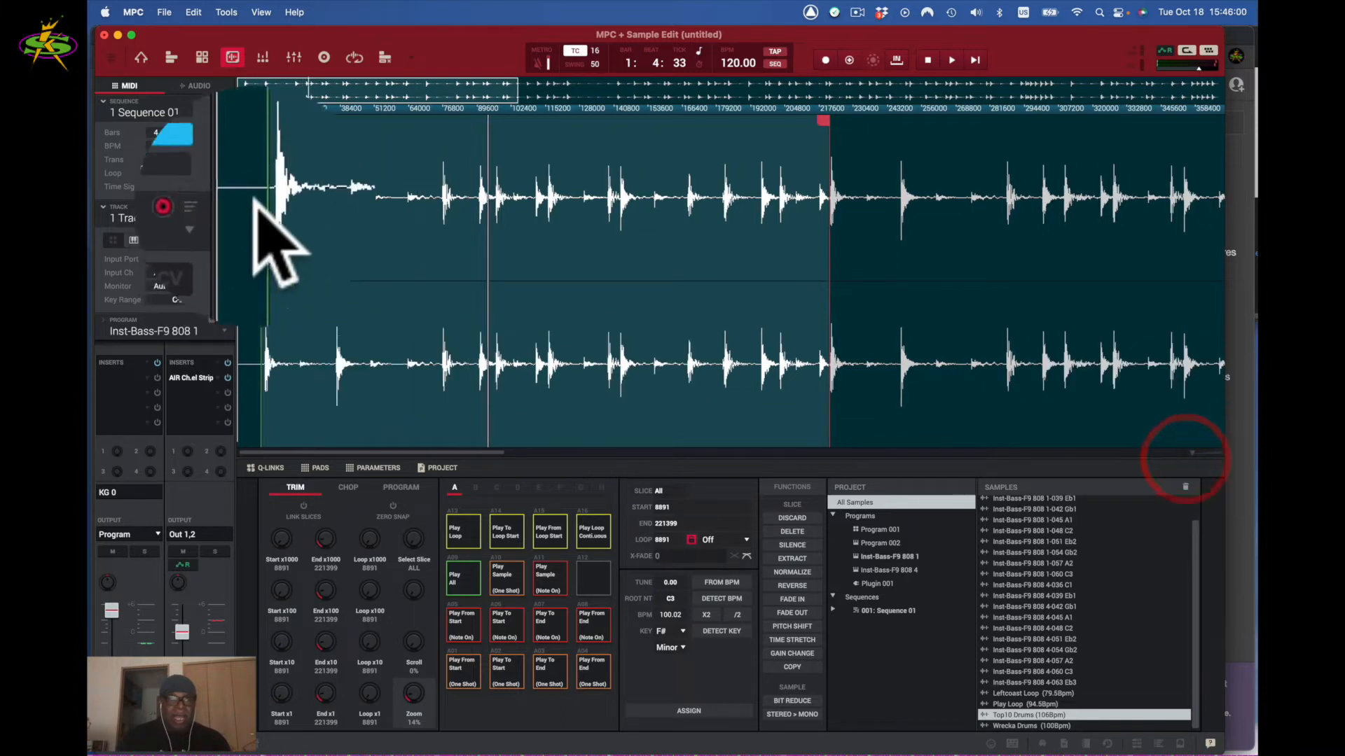
- Move the sample start to 10257 on the first drum hit and play it as a continuous loop
left_click(265, 121)
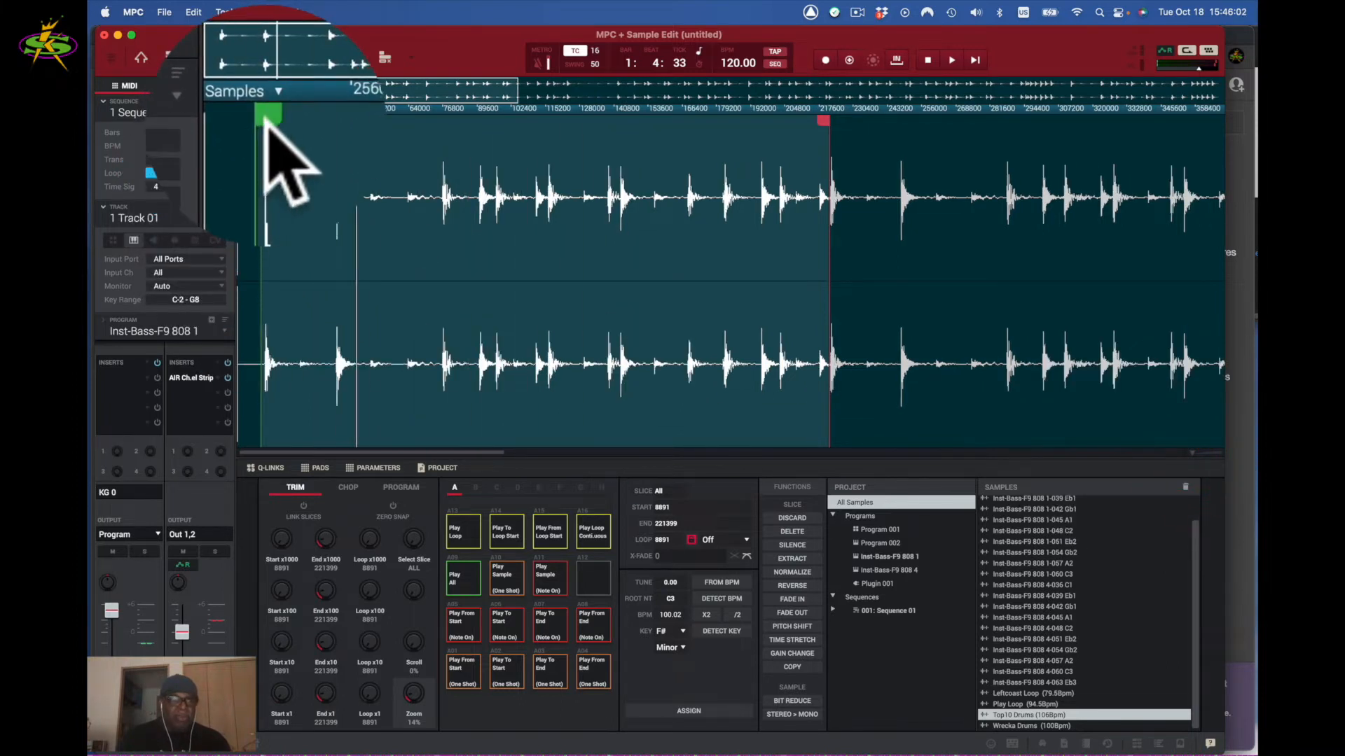
left_click_drag(1192, 453, 1196, 453)
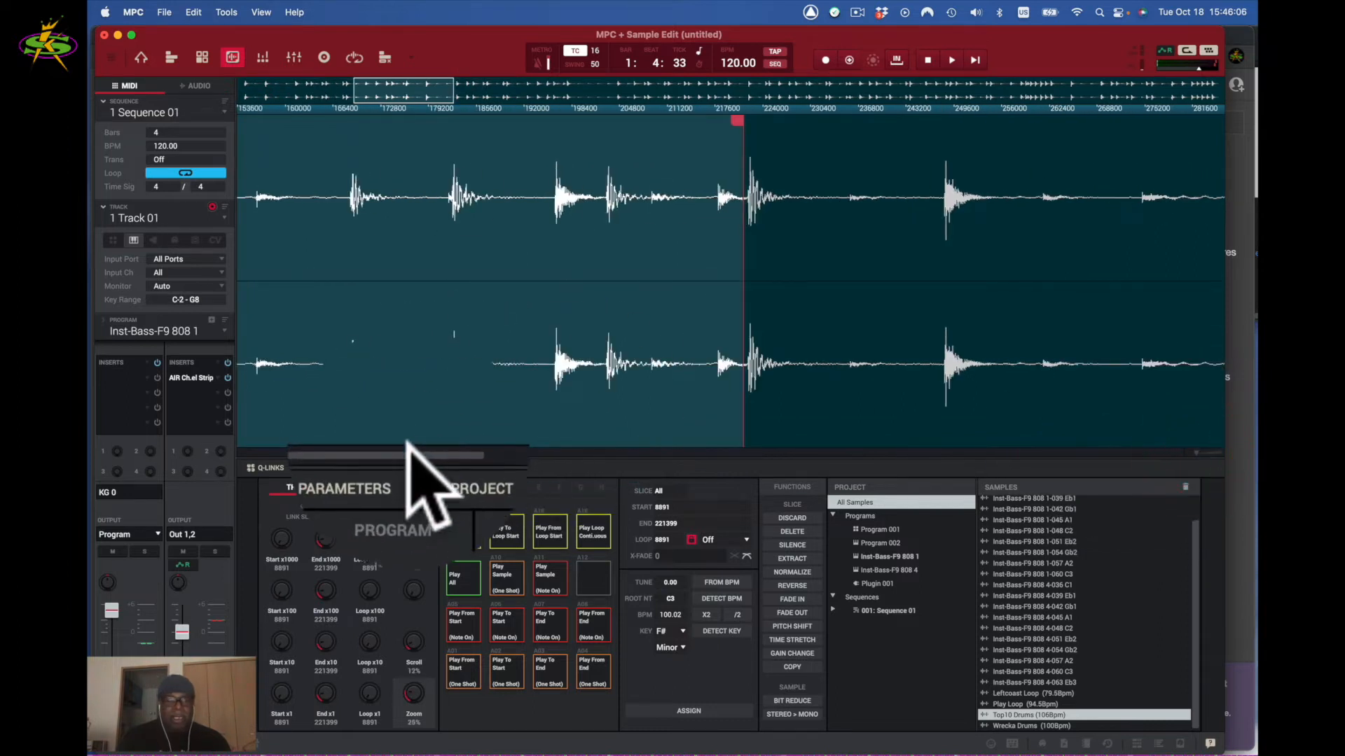
left_click_drag(412, 449, 285, 451)
left_click_drag(306, 121, 293, 121)
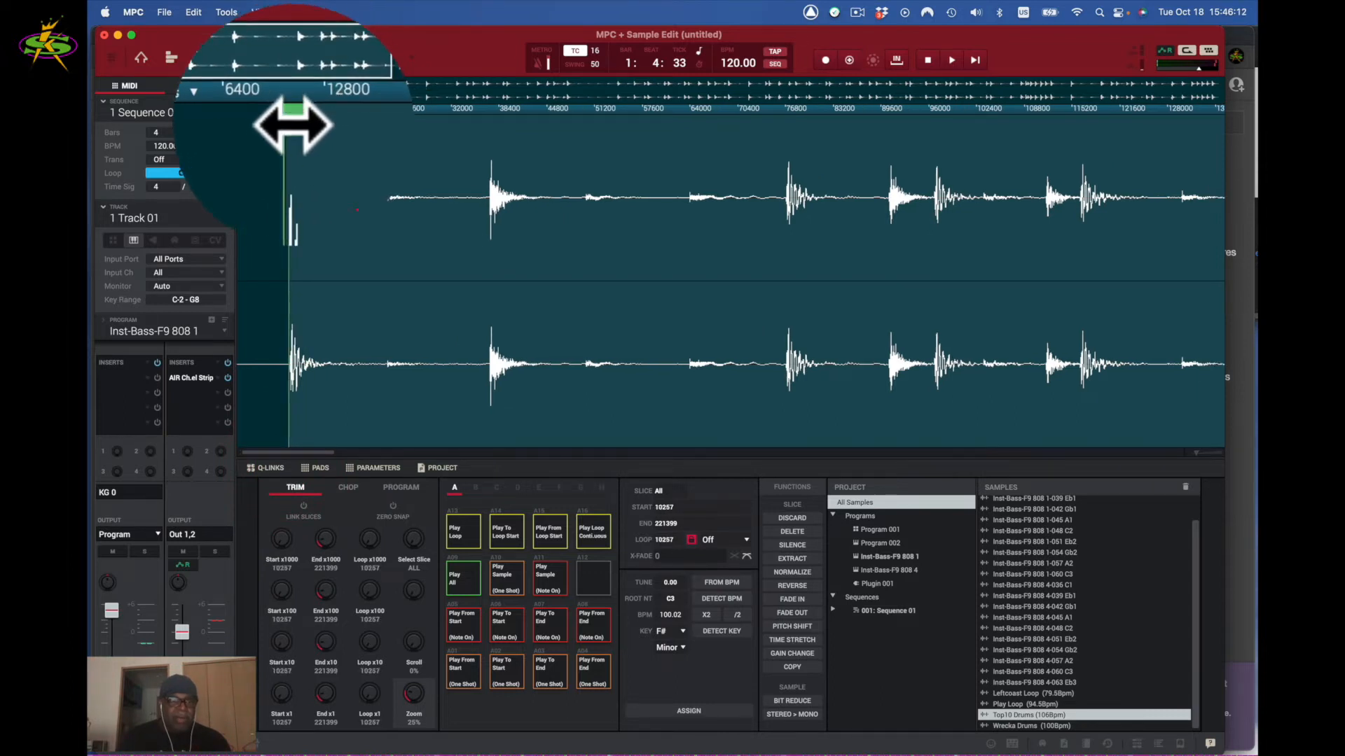
left_click(594, 530)
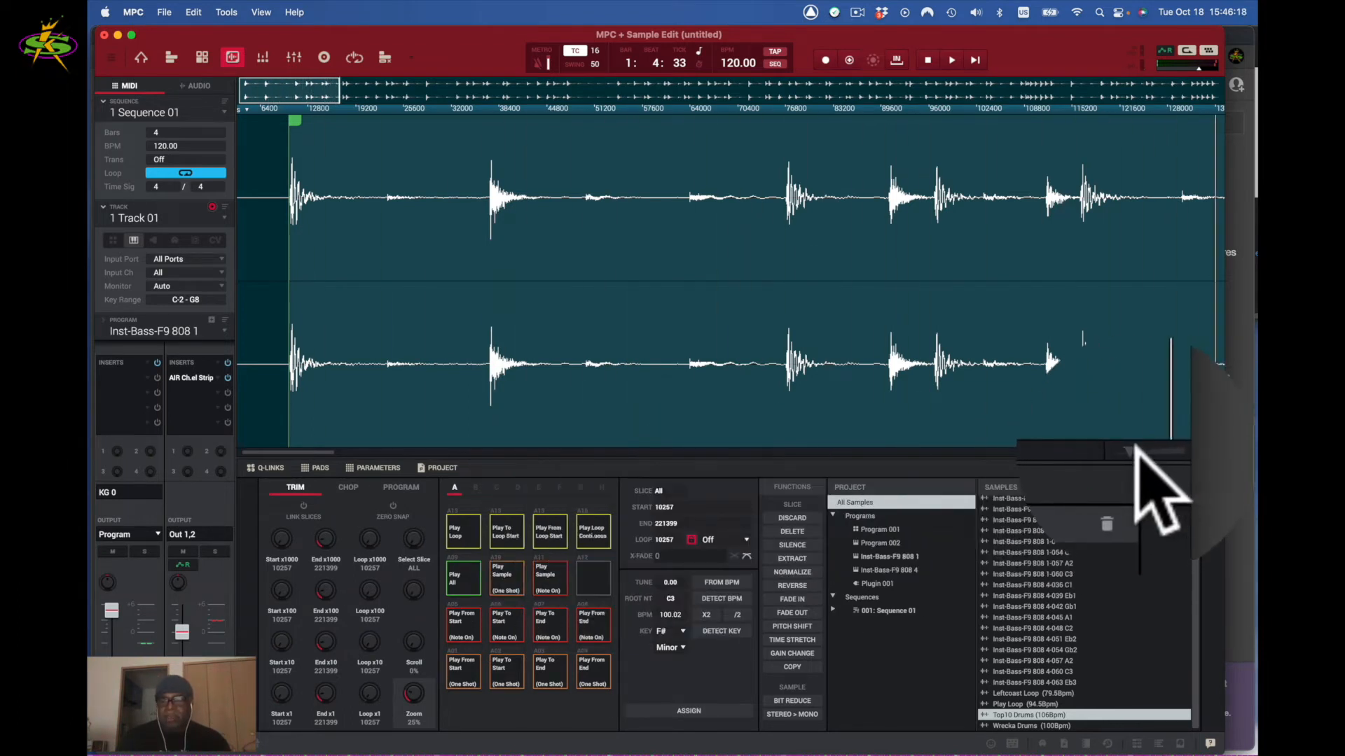
scroll(1138, 451, "up", 2)
scroll(1136, 448, "down", 2)
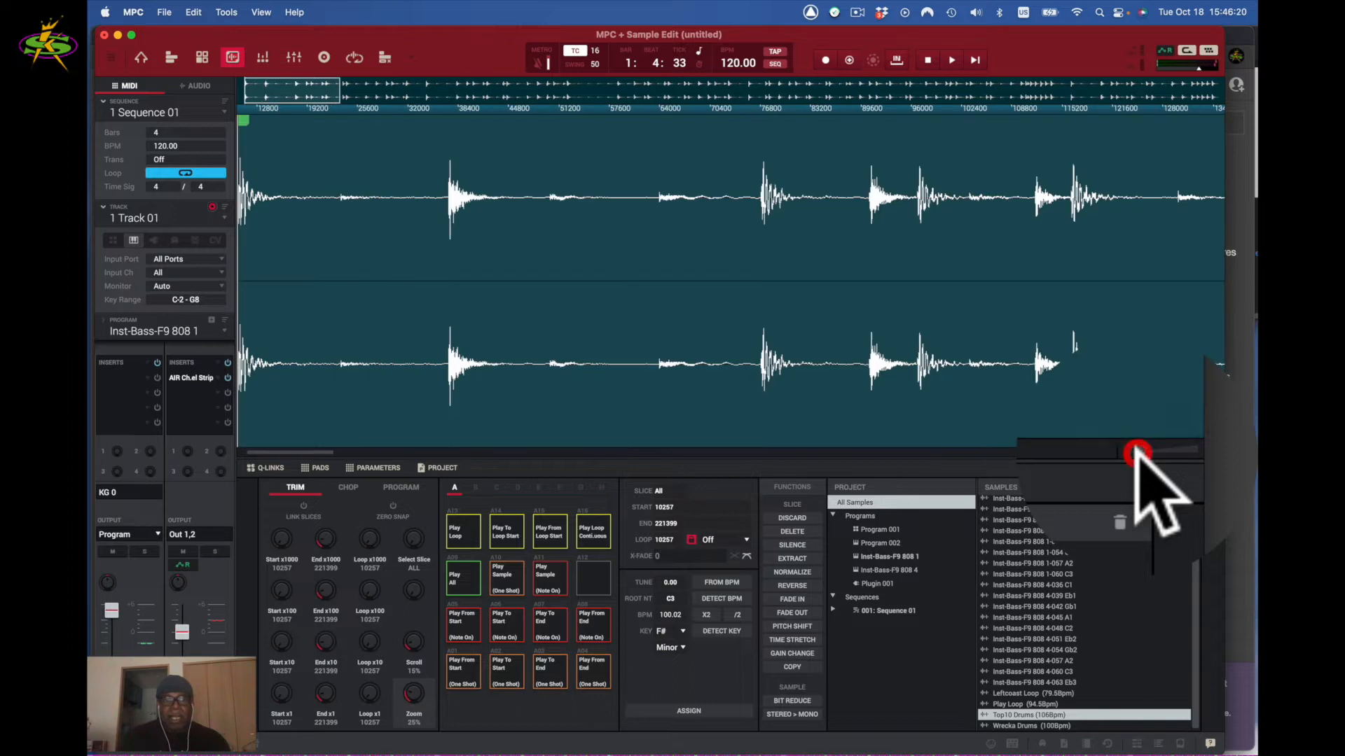
scroll(1136, 447, "down", 2)
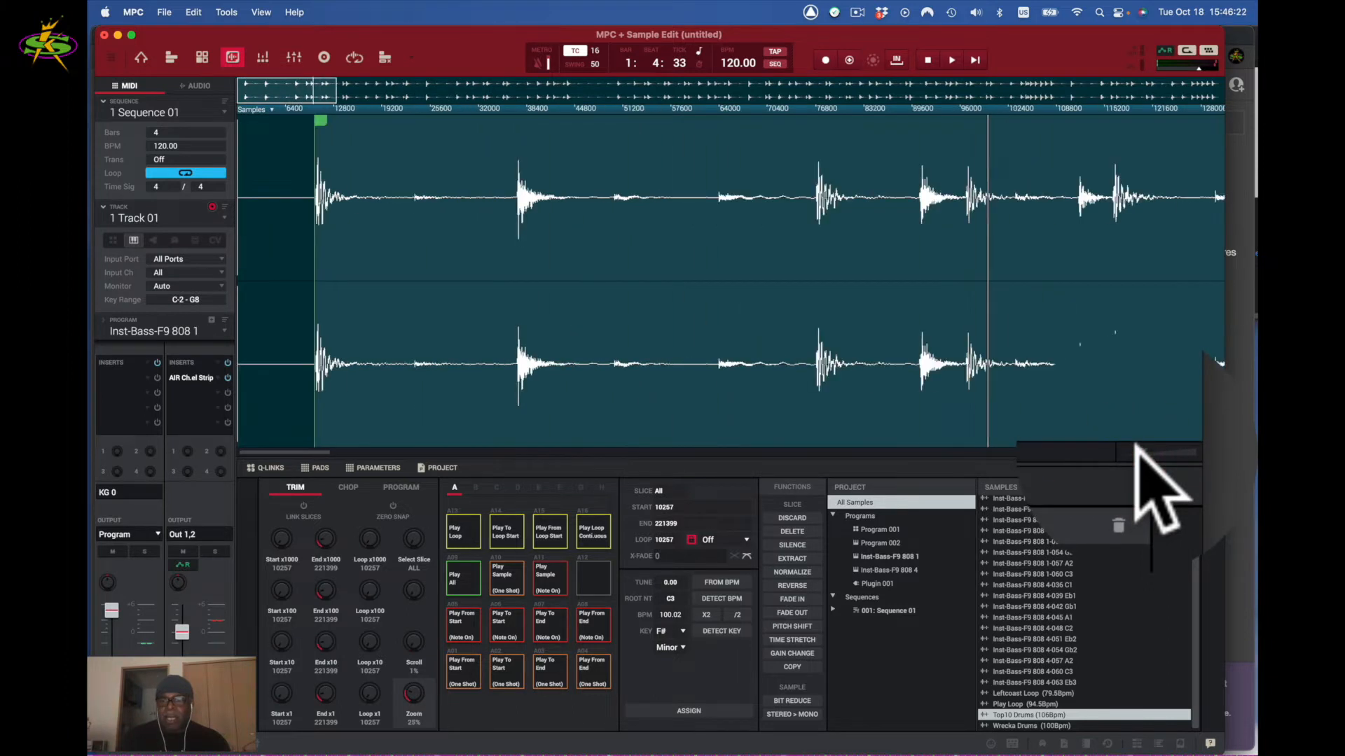
scroll(1138, 454, "down", 2)
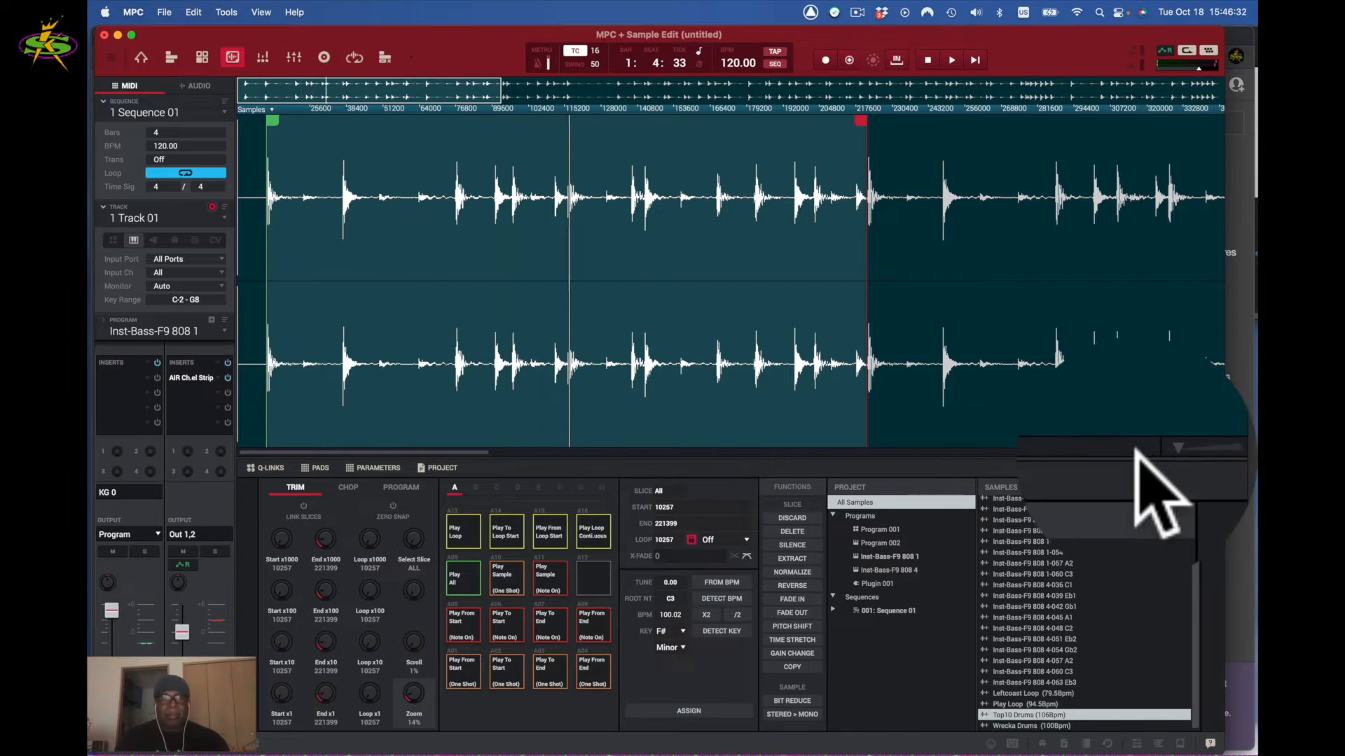
- Move the sample start to 115838 and play the 115838–222059 section as a continuous loop
left_click_drag(270, 126, 411, 133)
left_click_drag(522, 138, 560, 145)
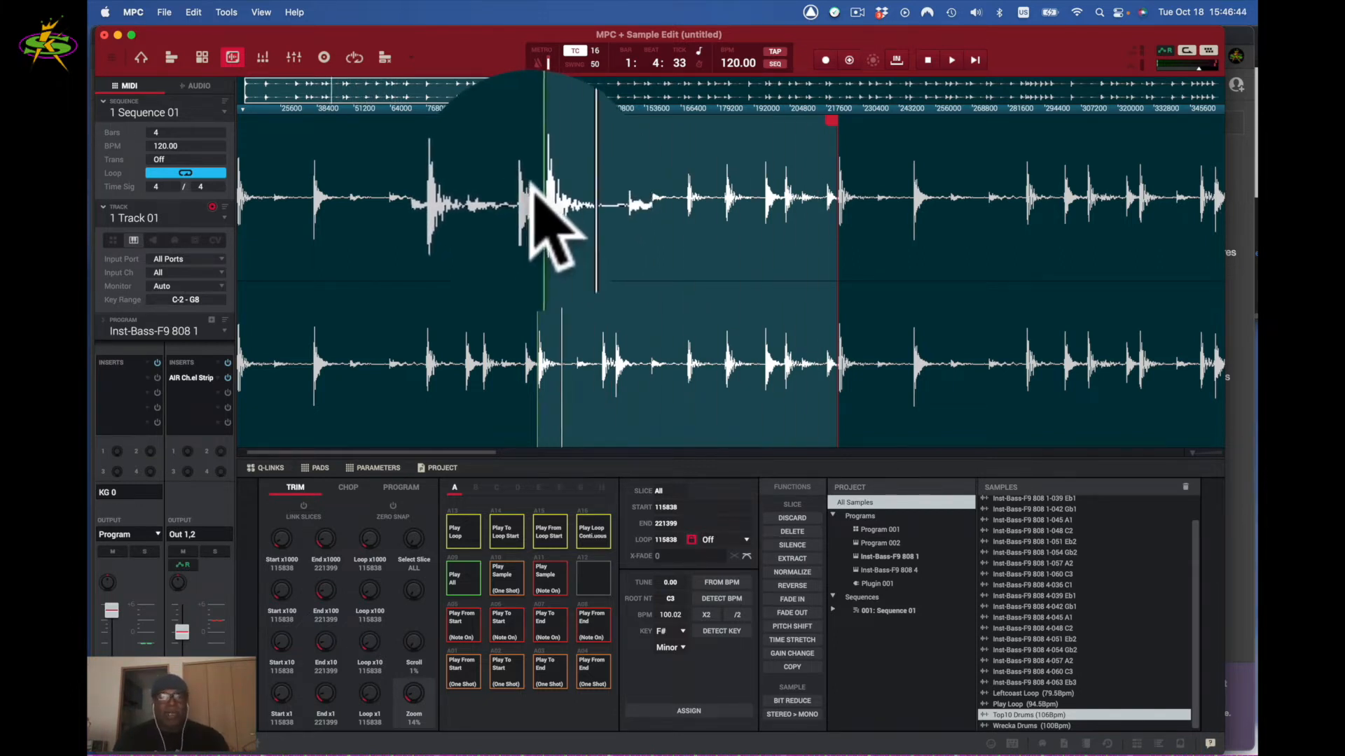
key("space")
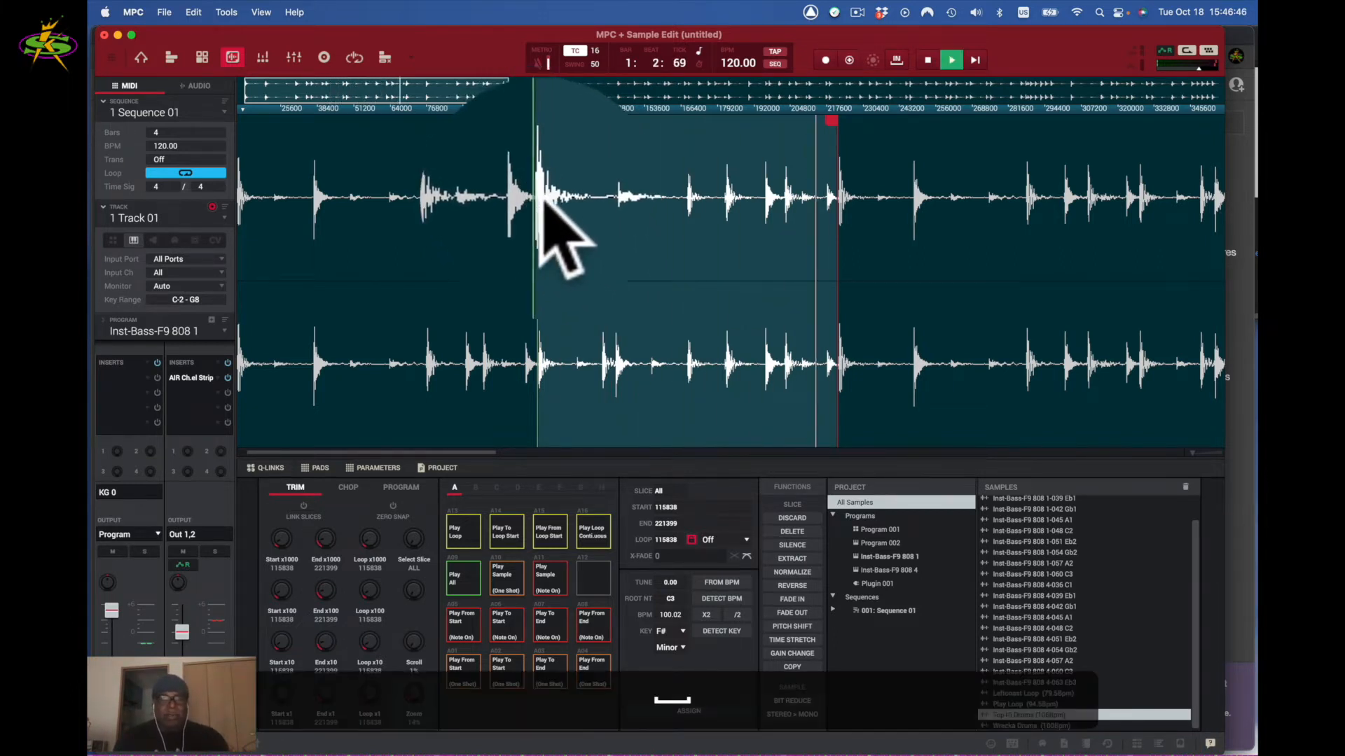
left_click(587, 539)
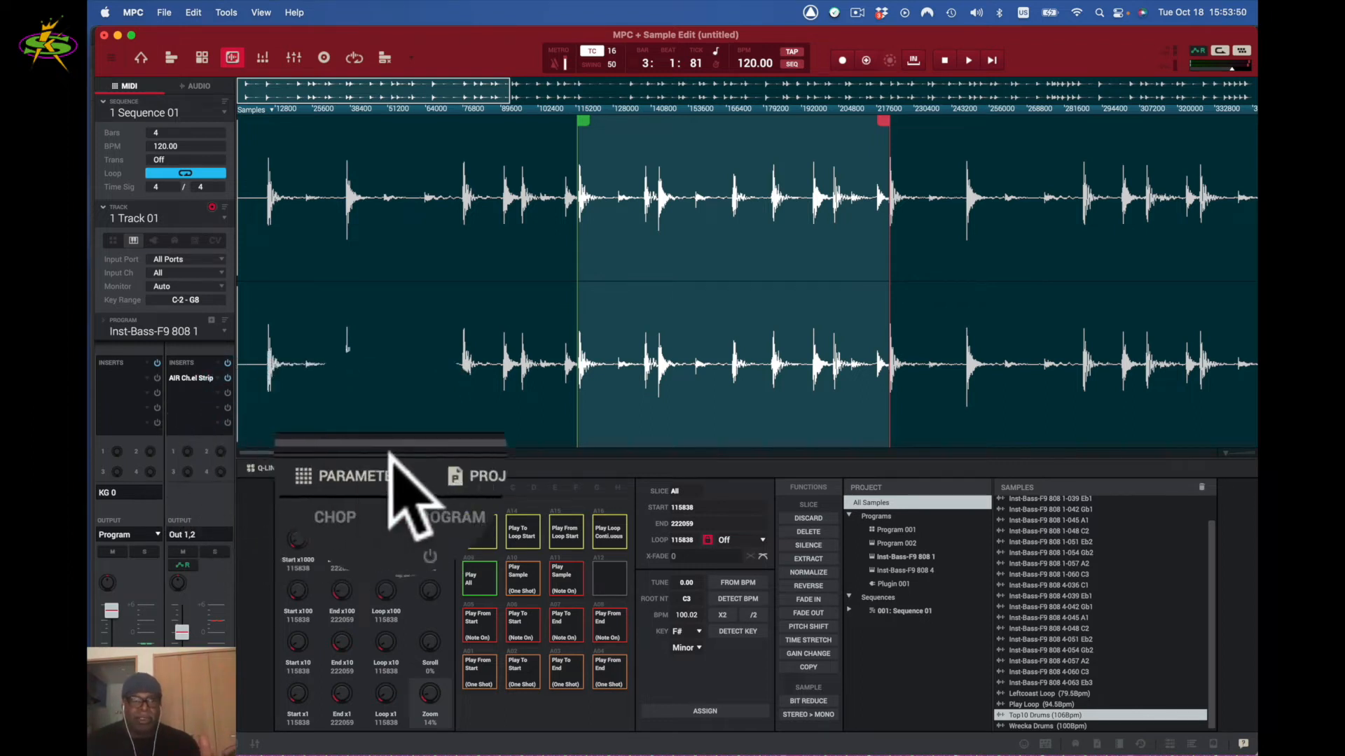
- Collapse the Q-Links, Pads, Parameters and Project panels, then reopen only the Q-Links trim knobs
left_click(269, 468)
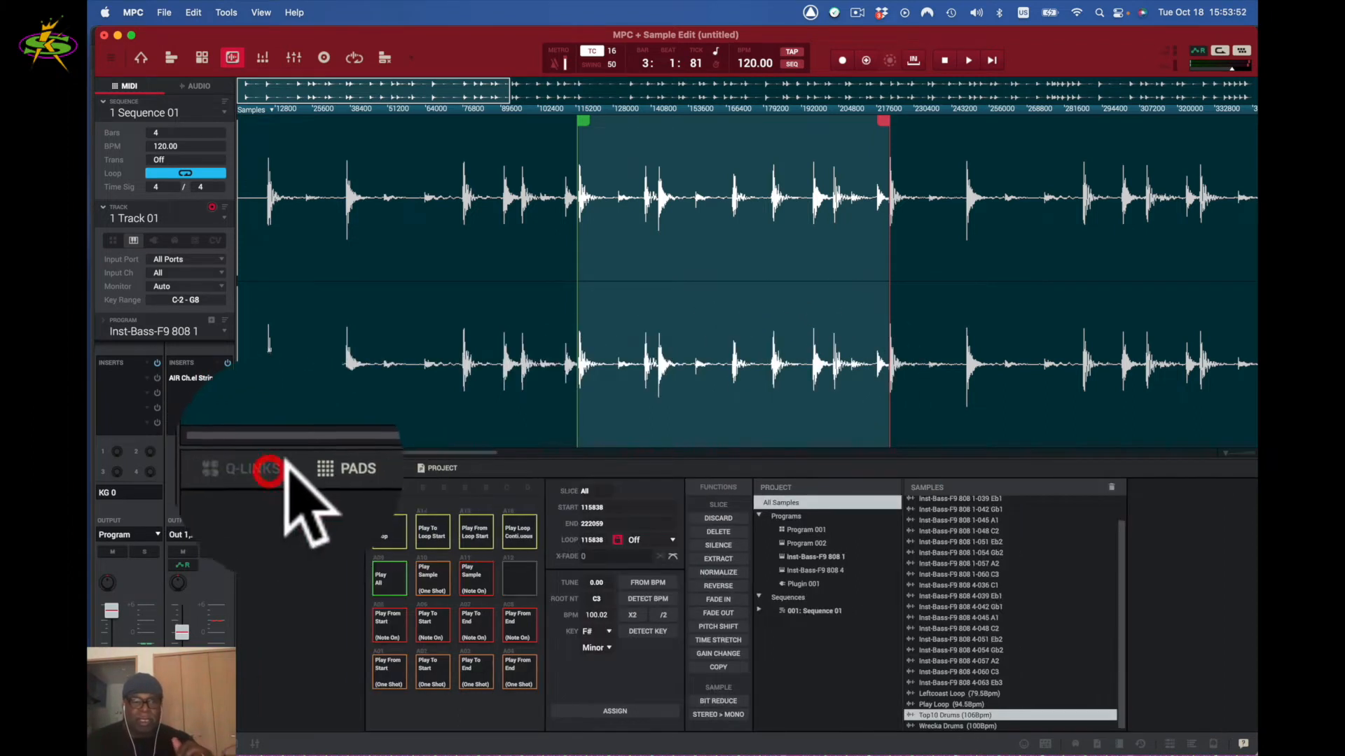
left_click(315, 466)
left_click(351, 467)
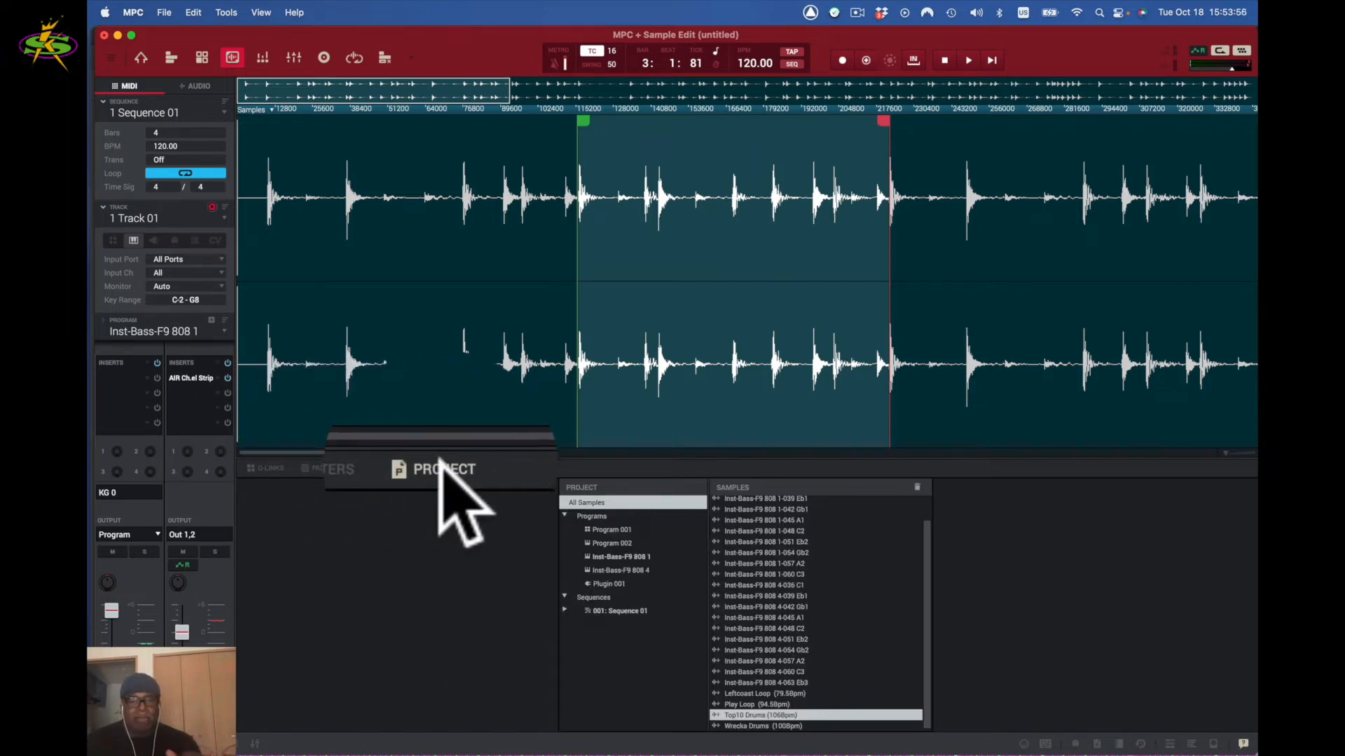
left_click(438, 467)
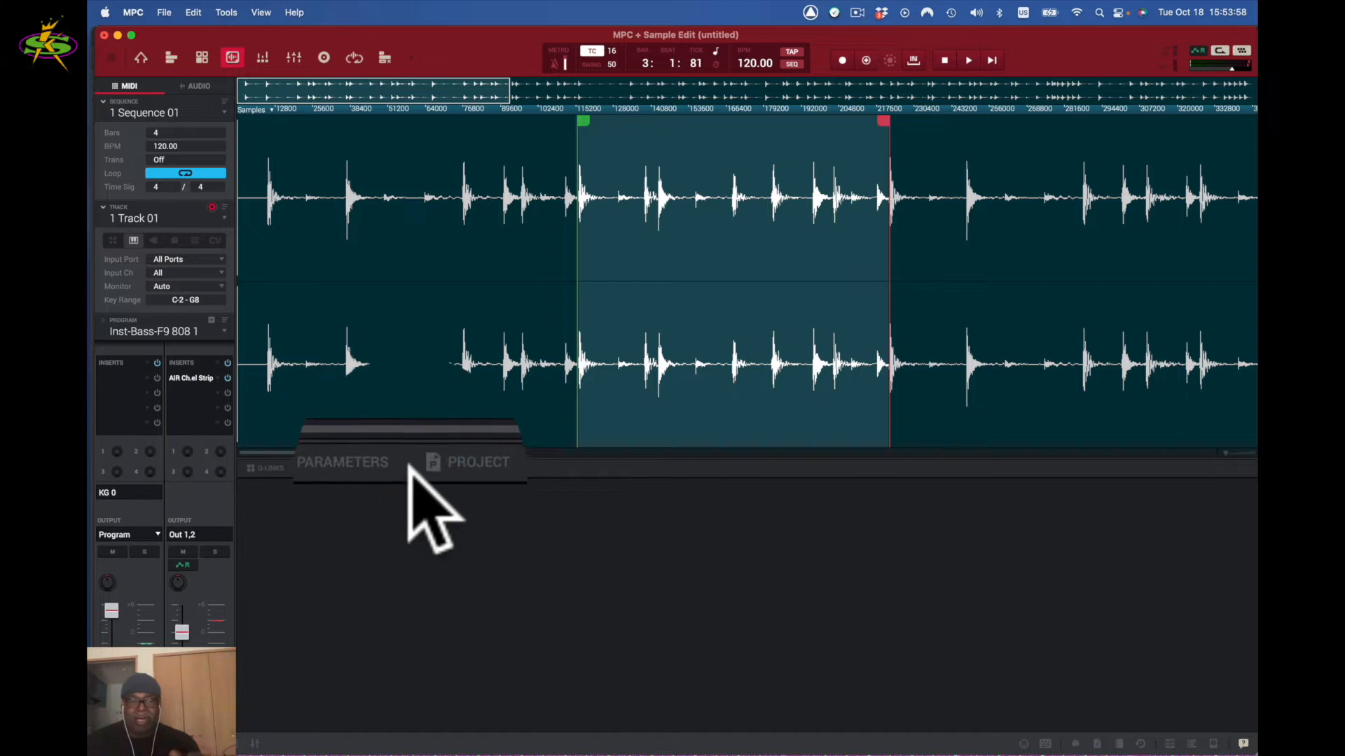
left_click(270, 467)
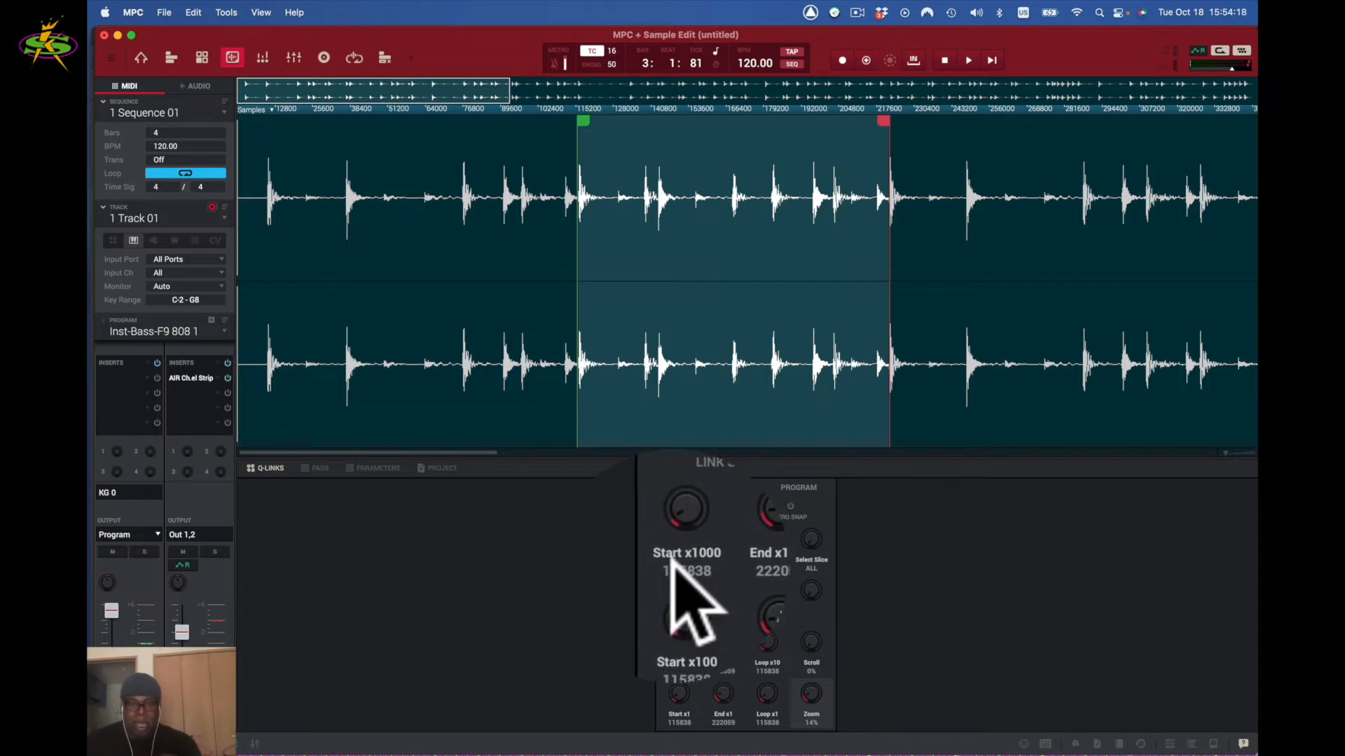
- Nudge the sample start with the Trim panel's Start x10/x100 knobs, ending with Start back at 0
left_click(677, 536)
left_click_drag(676, 541, 676, 542)
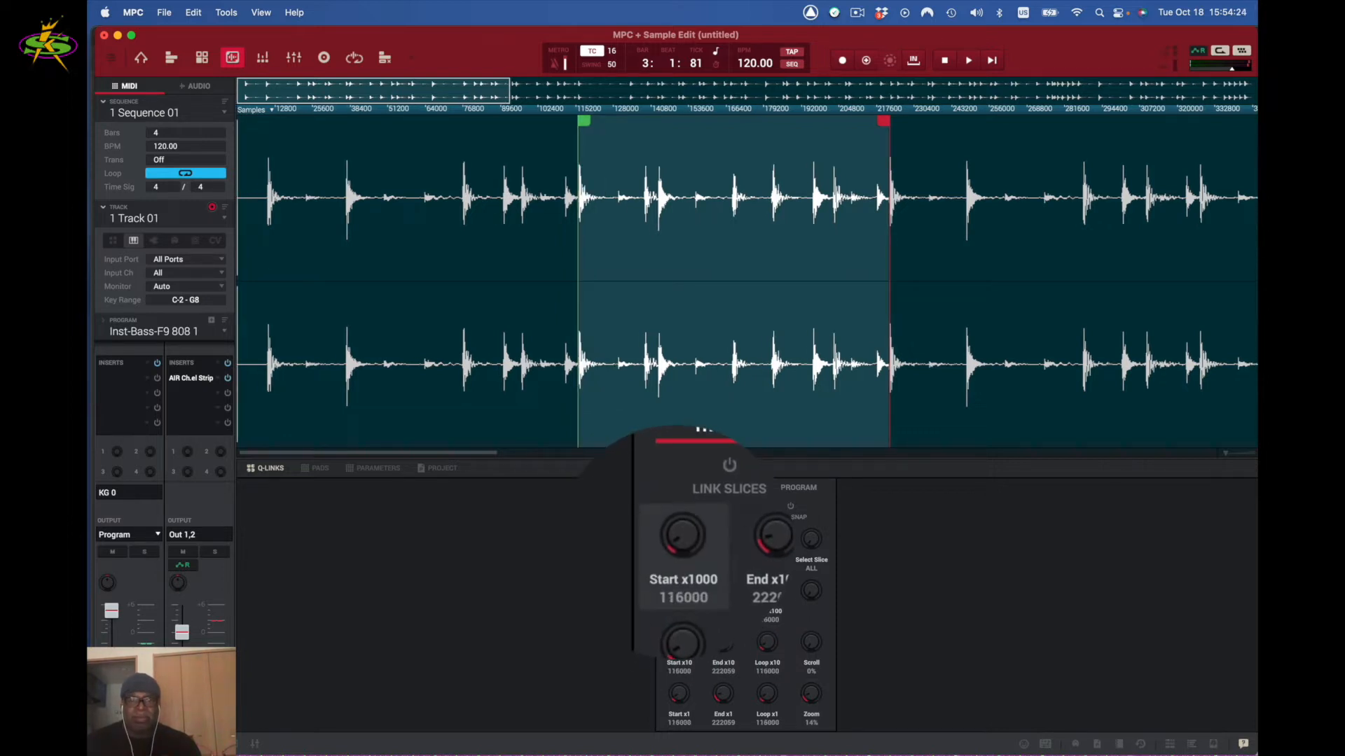
left_click_drag(675, 542, 675, 541)
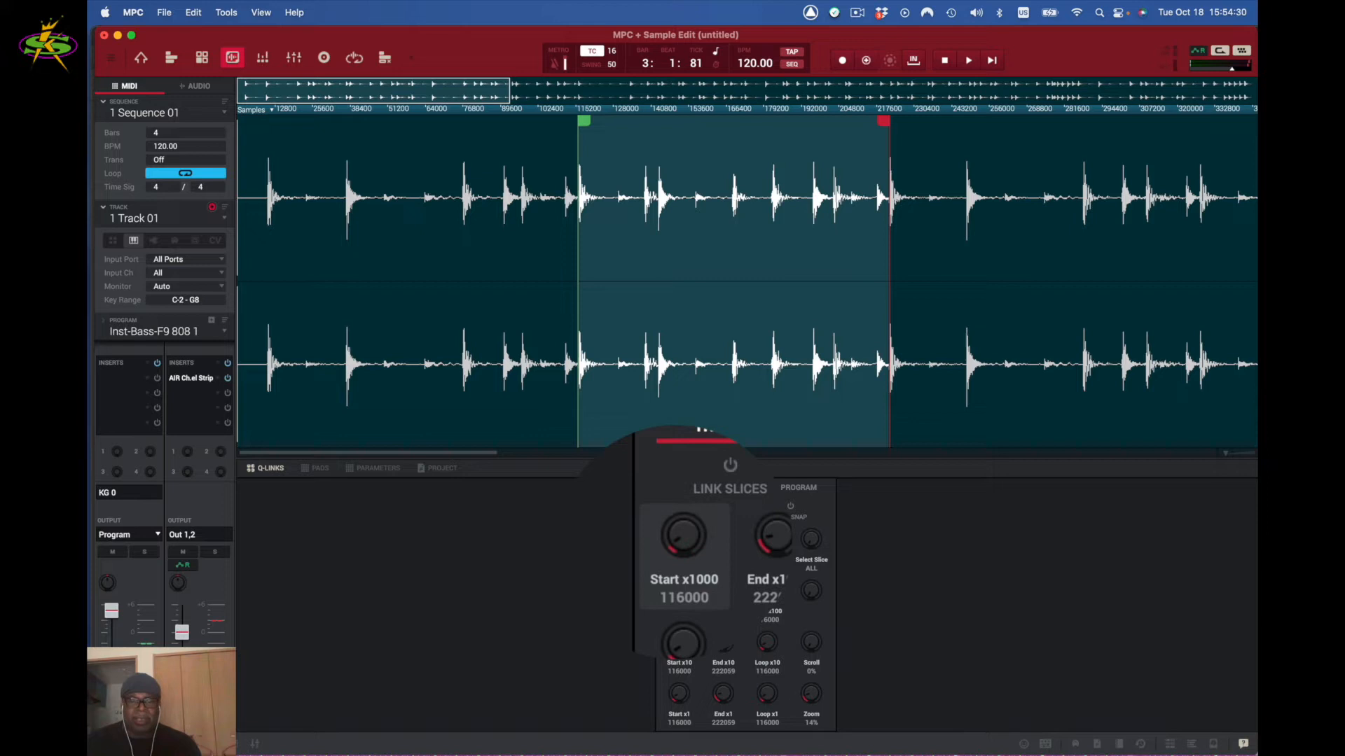
left_click_drag(675, 542, 675, 542)
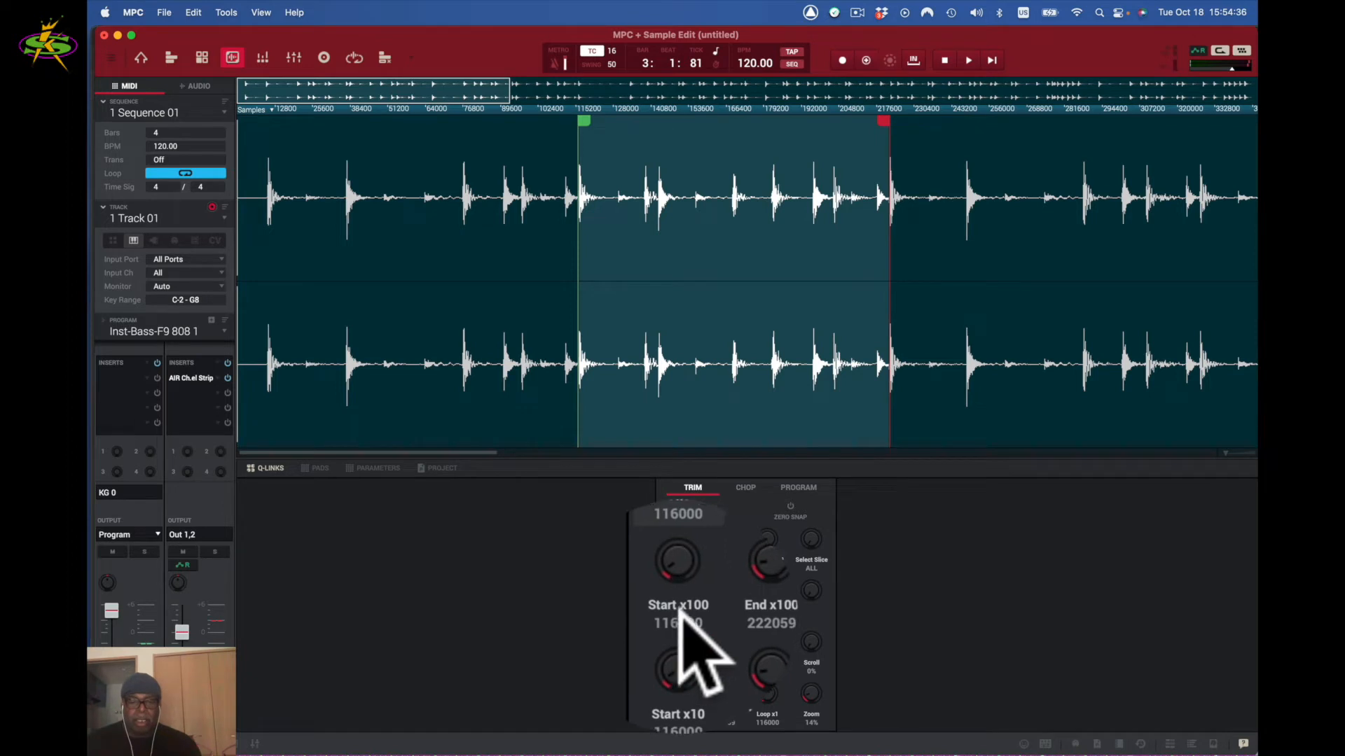
left_click_drag(675, 589, 676, 589)
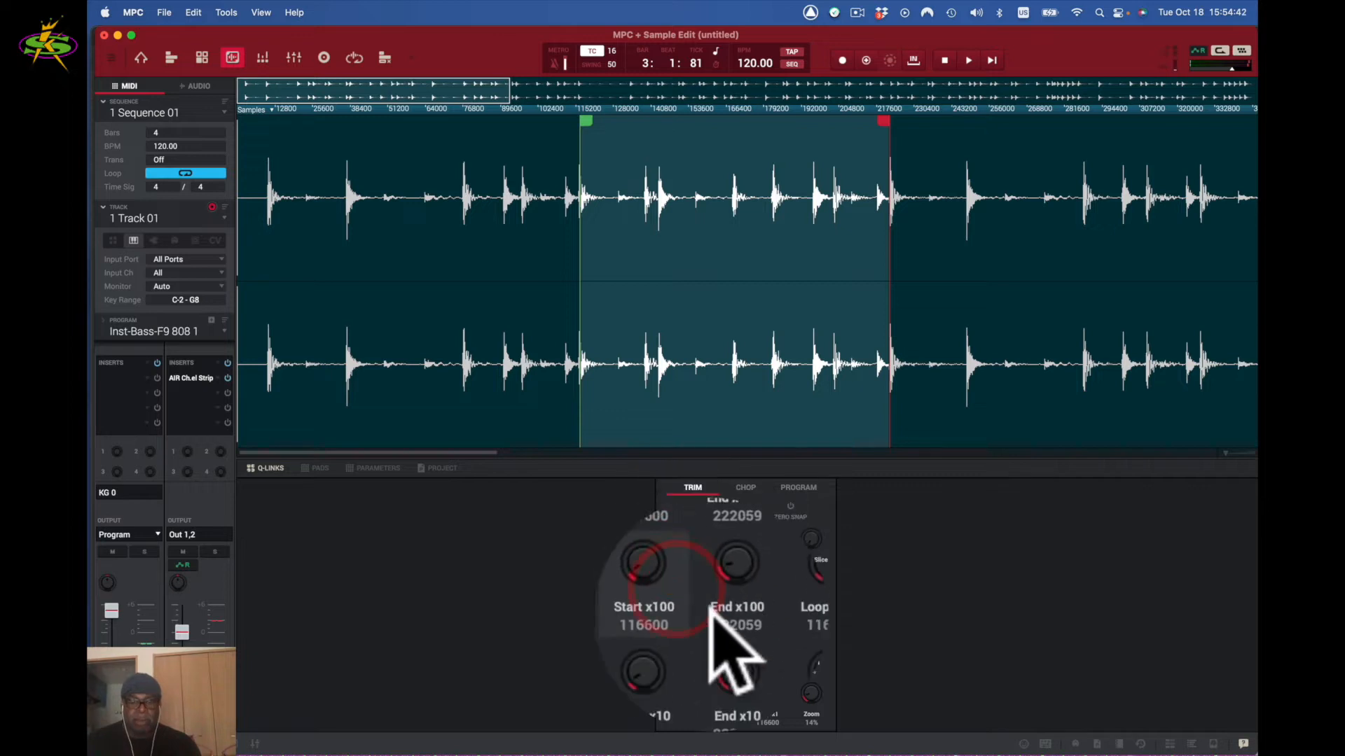
left_click_drag(680, 642, 679, 658)
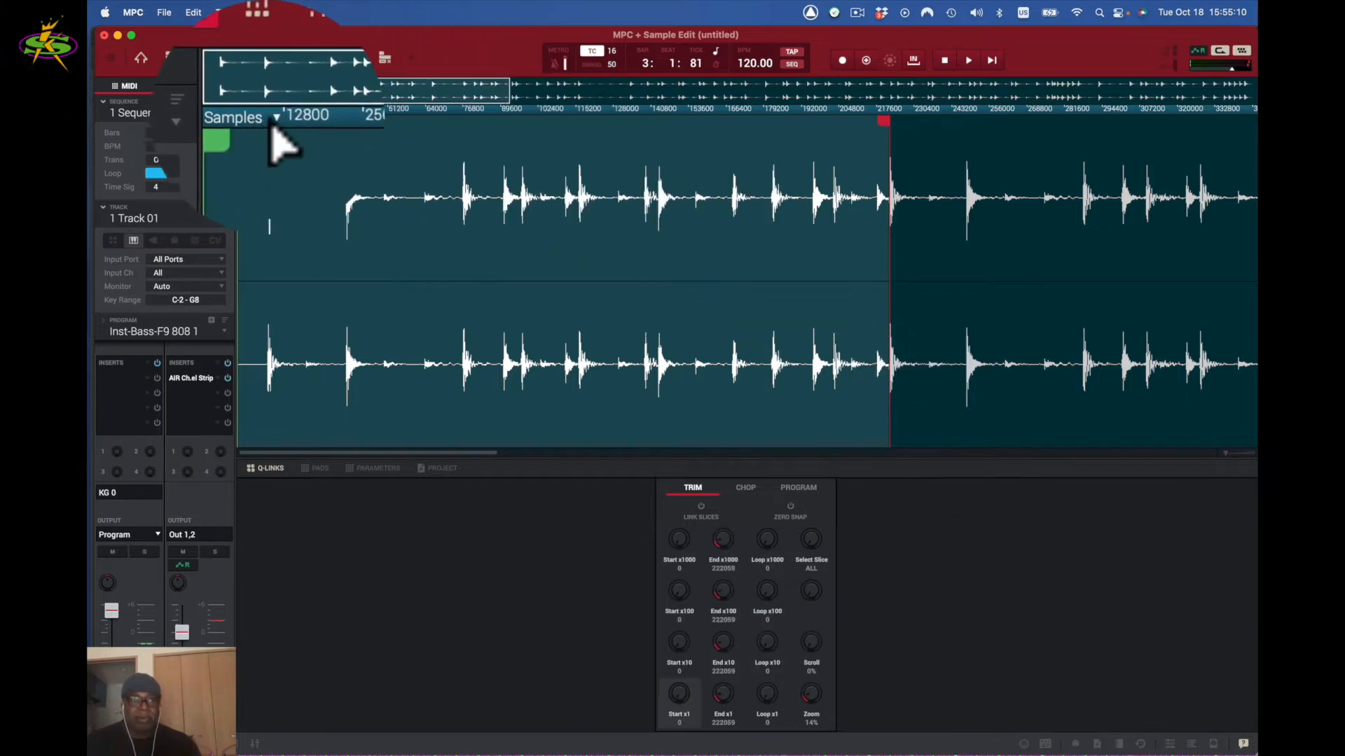
- Zoom the waveform in closely around the red end marker at 222059
mouse_move(807, 746)
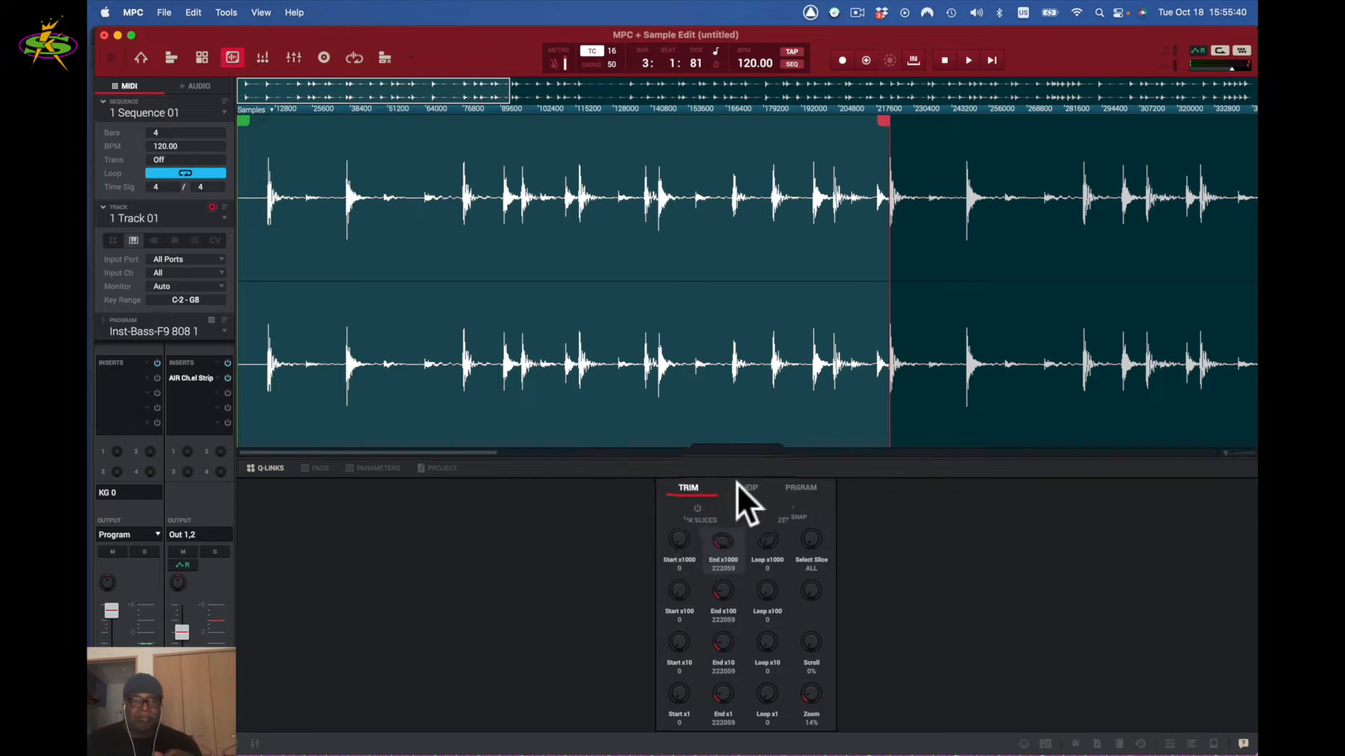
left_click_drag(1225, 453, 1253, 450)
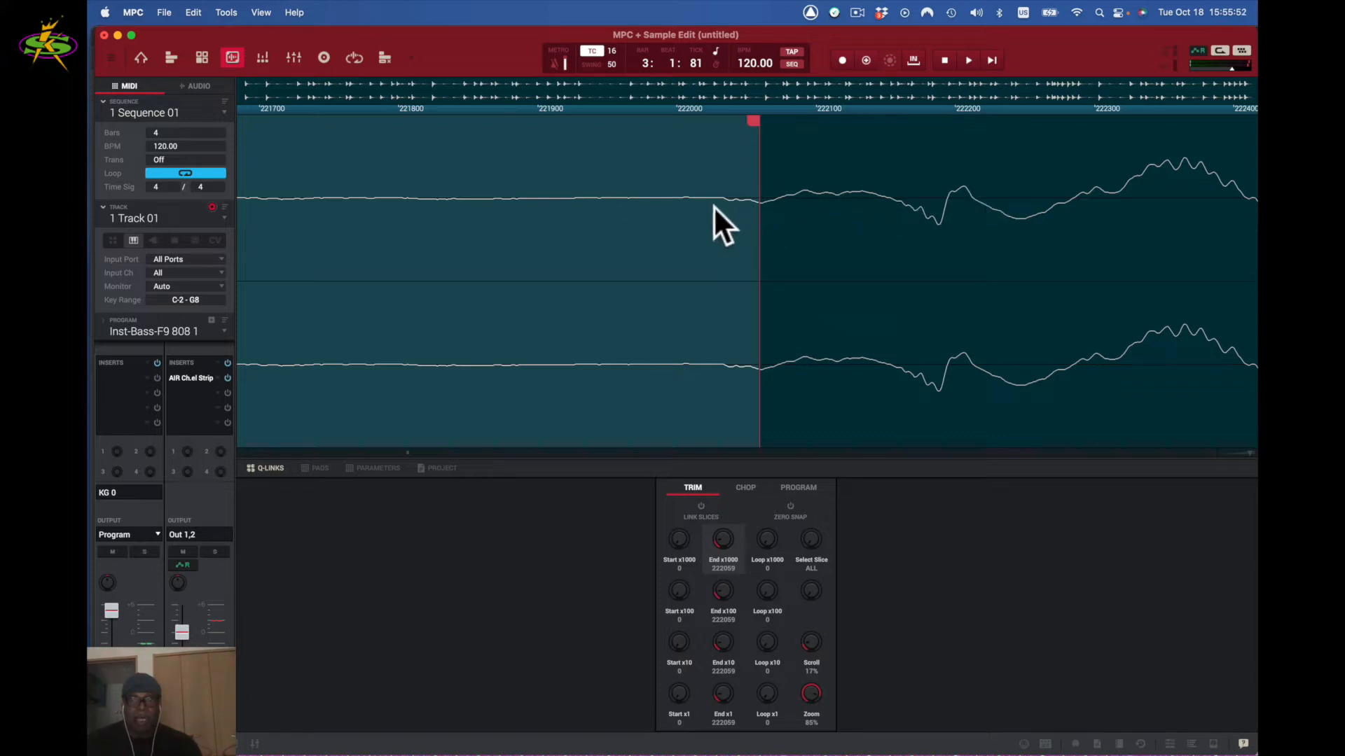
- Drag the red end marker slightly left so END reads 222030
left_click_drag(754, 121, 703, 131)
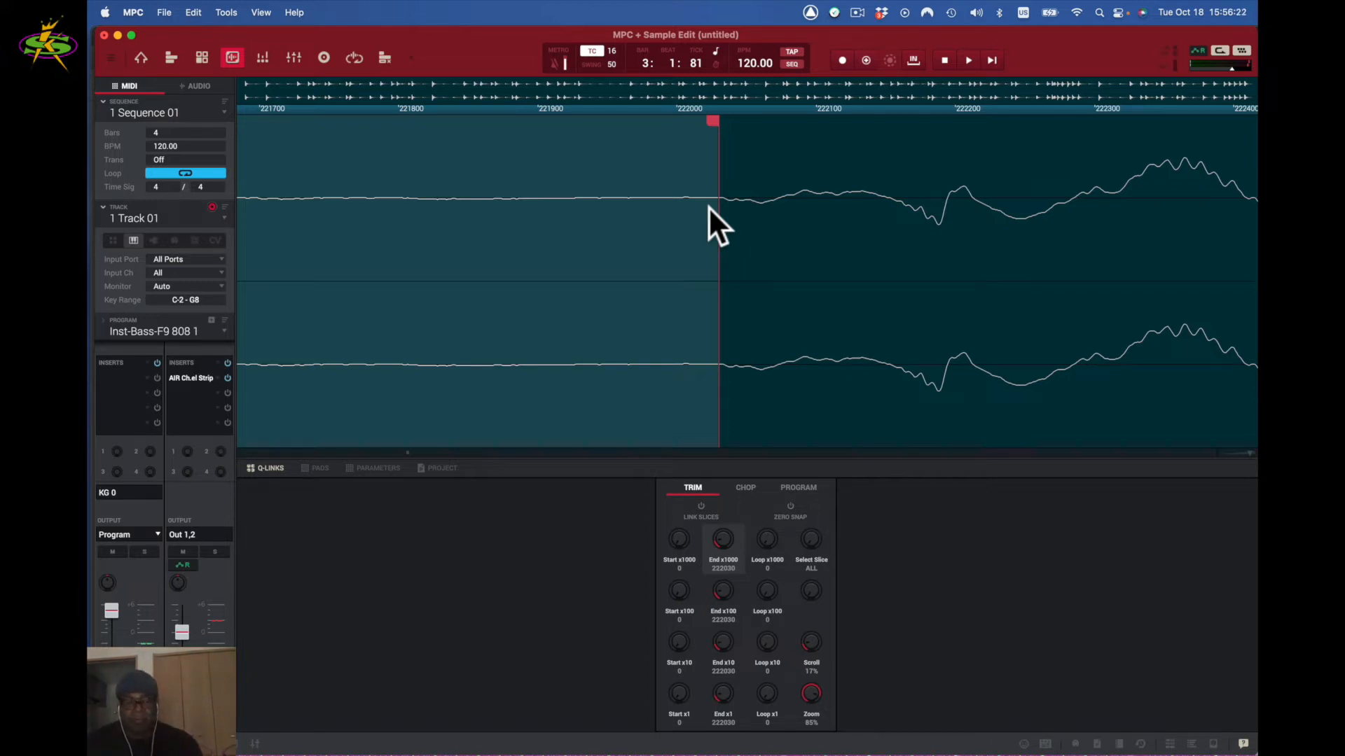
key("shift+super")
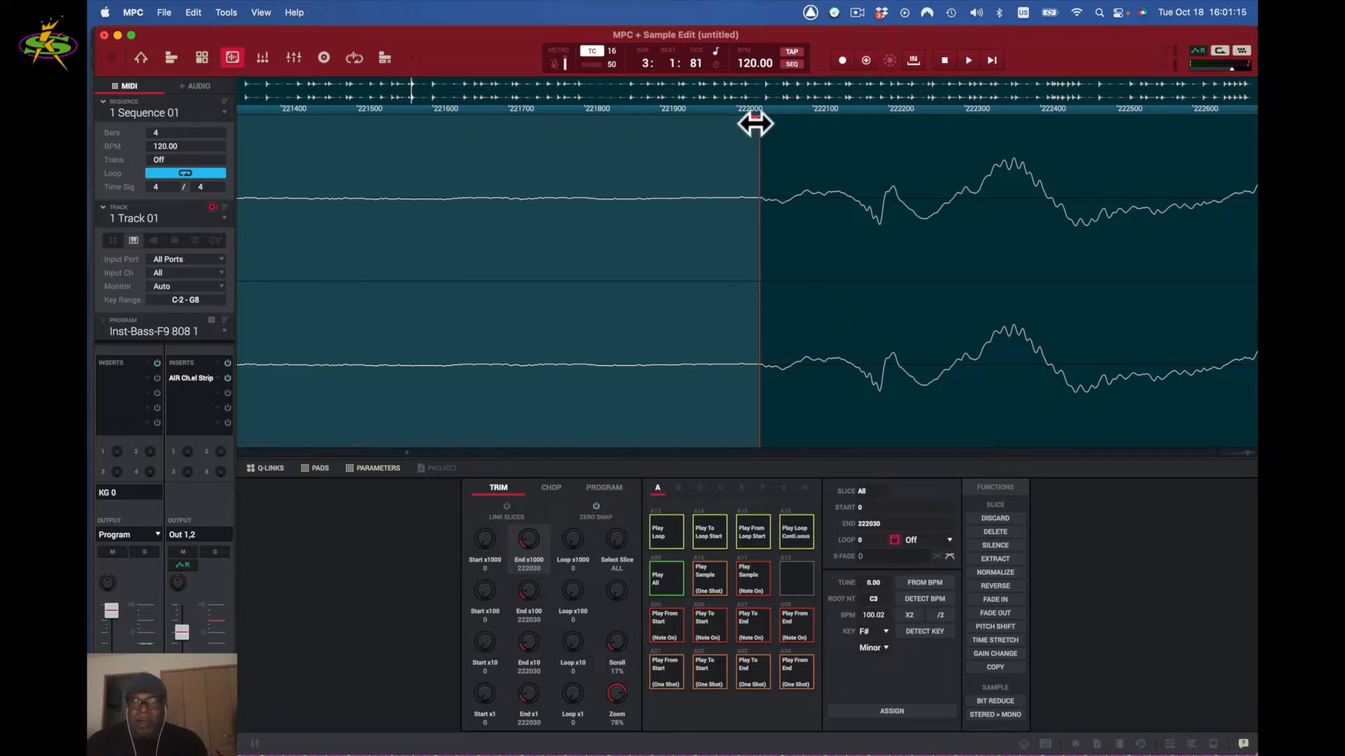
- Drag the loop end point later to sample 222409, ending with zero snap switched off
left_click_drag(758, 120, 771, 127)
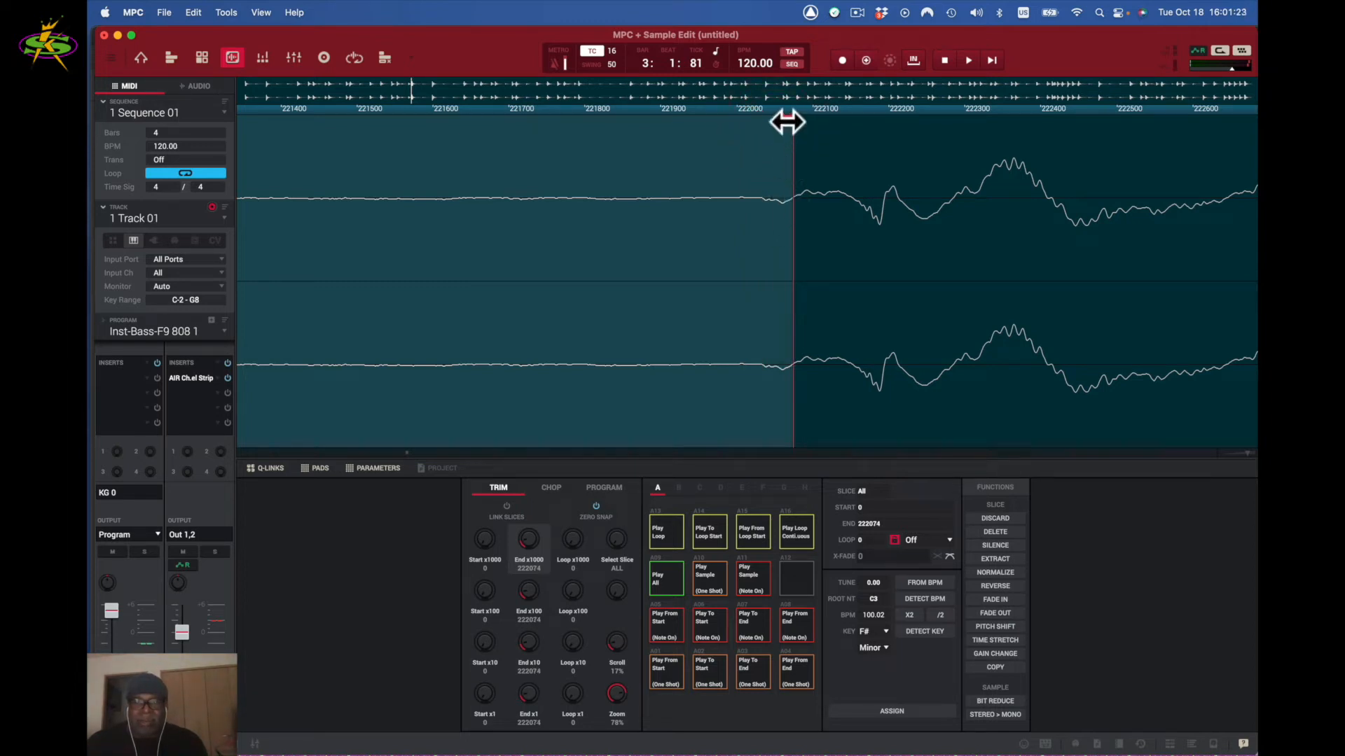
left_click_drag(780, 123, 750, 129)
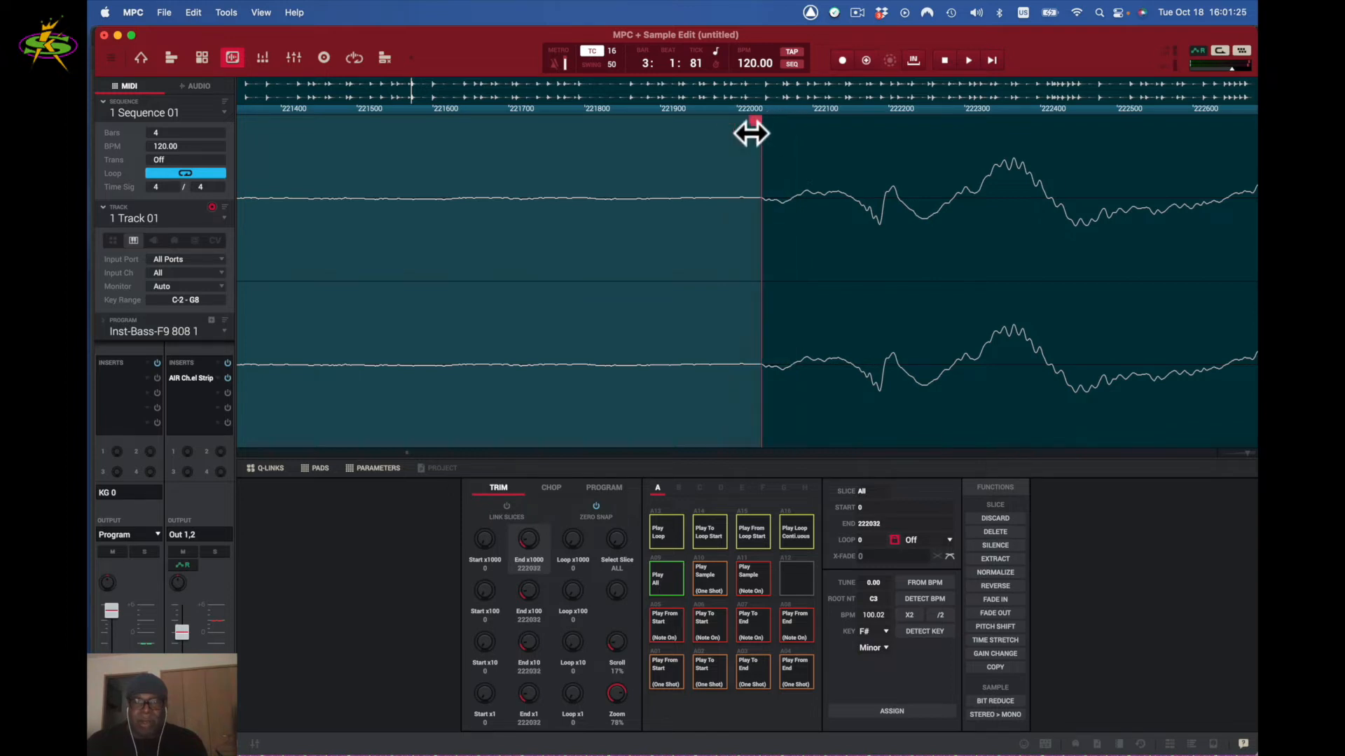
left_click(594, 503)
mouse_move(752, 121)
left_mouse_down()
mouse_move(726, 120)
mouse_move(755, 123)
left_mouse_up()
left_click(594, 504)
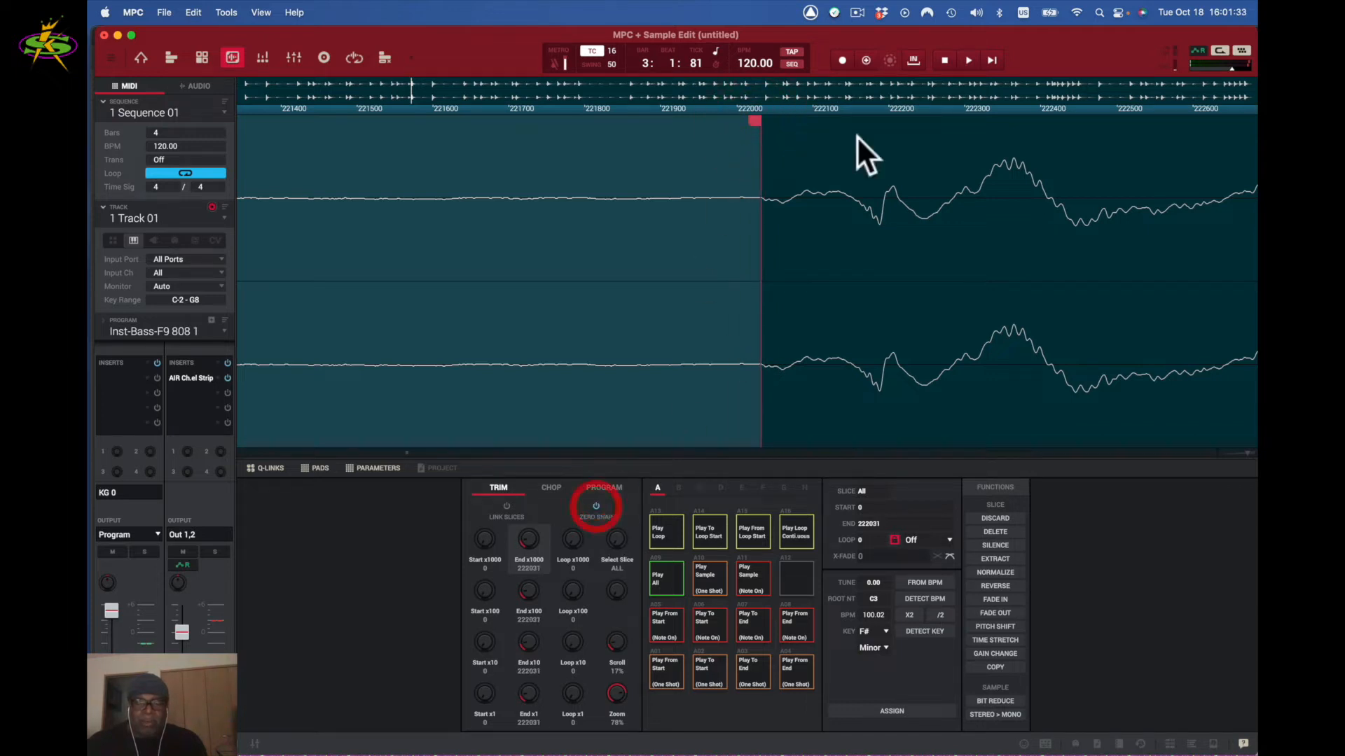
left_click_drag(753, 122, 798, 116)
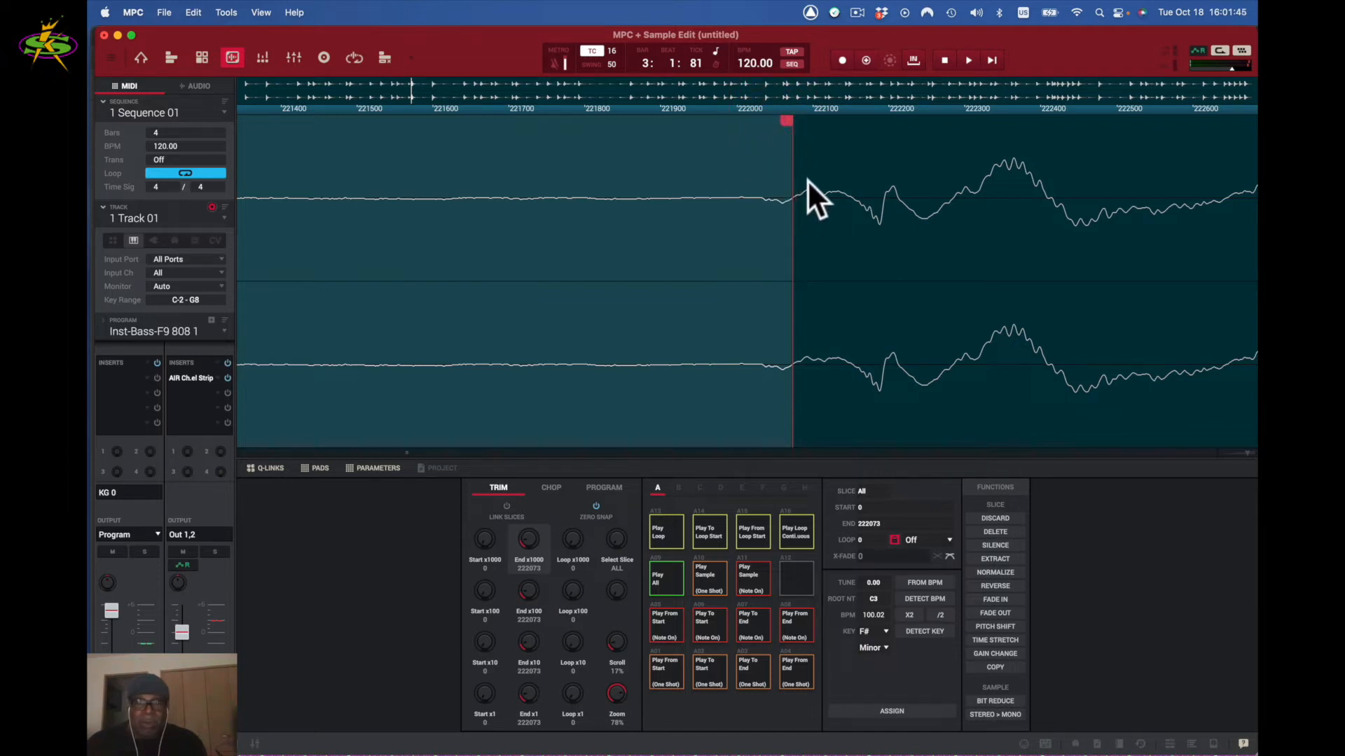
left_click_drag(796, 126, 882, 115)
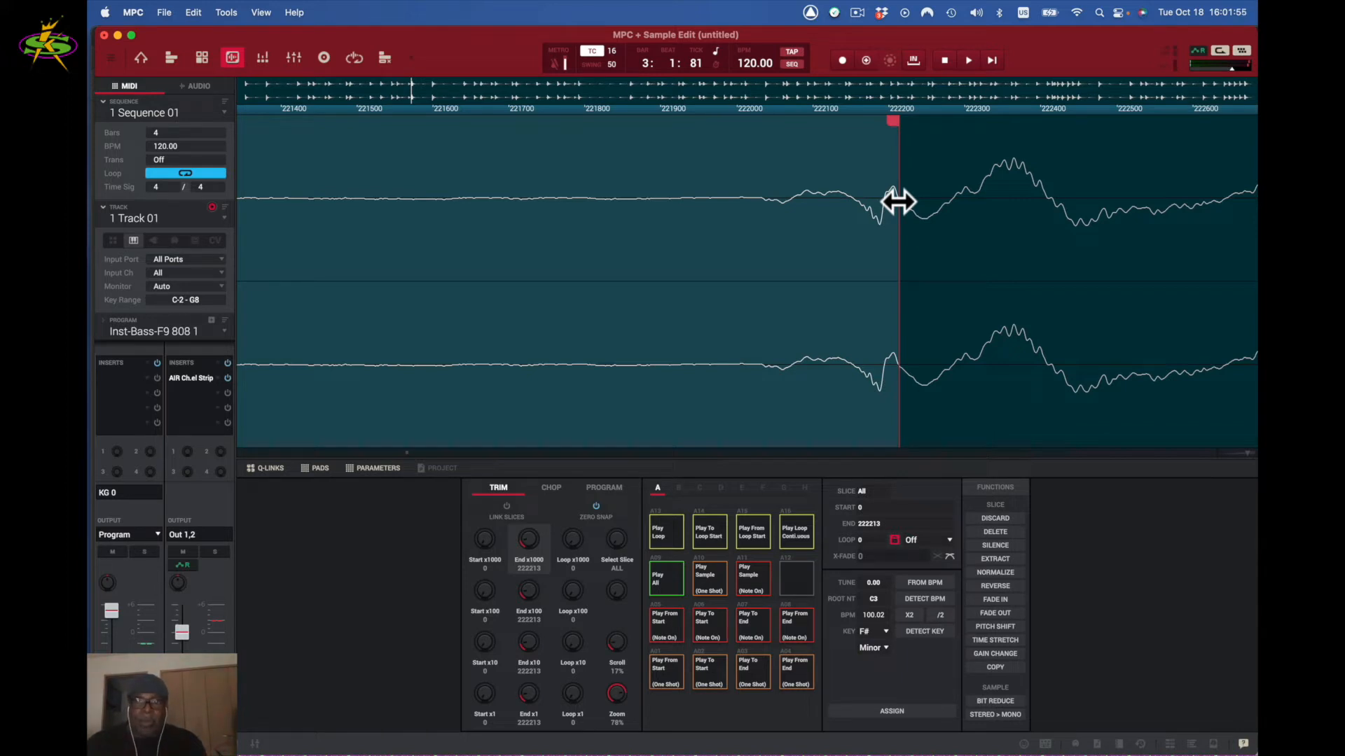
left_click_drag(892, 120, 1009, 106)
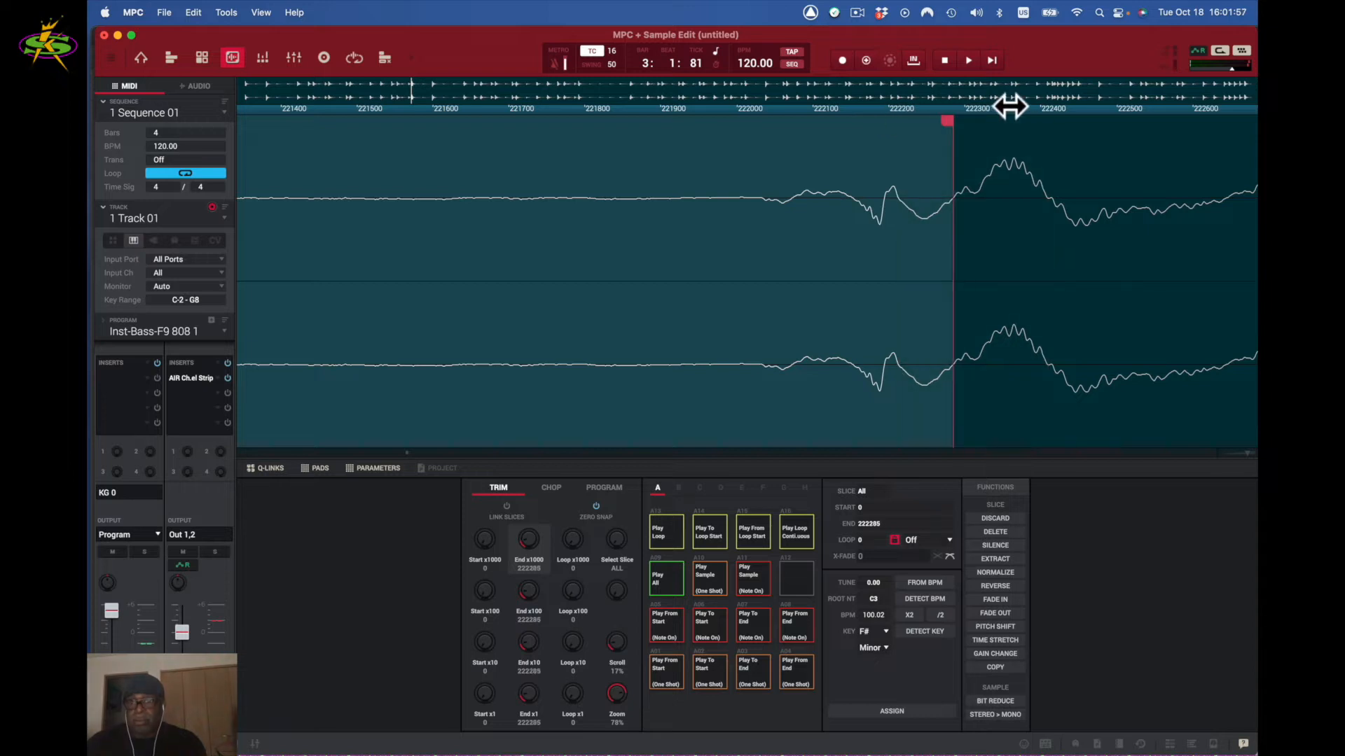
left_click_drag(952, 120, 1003, 121)
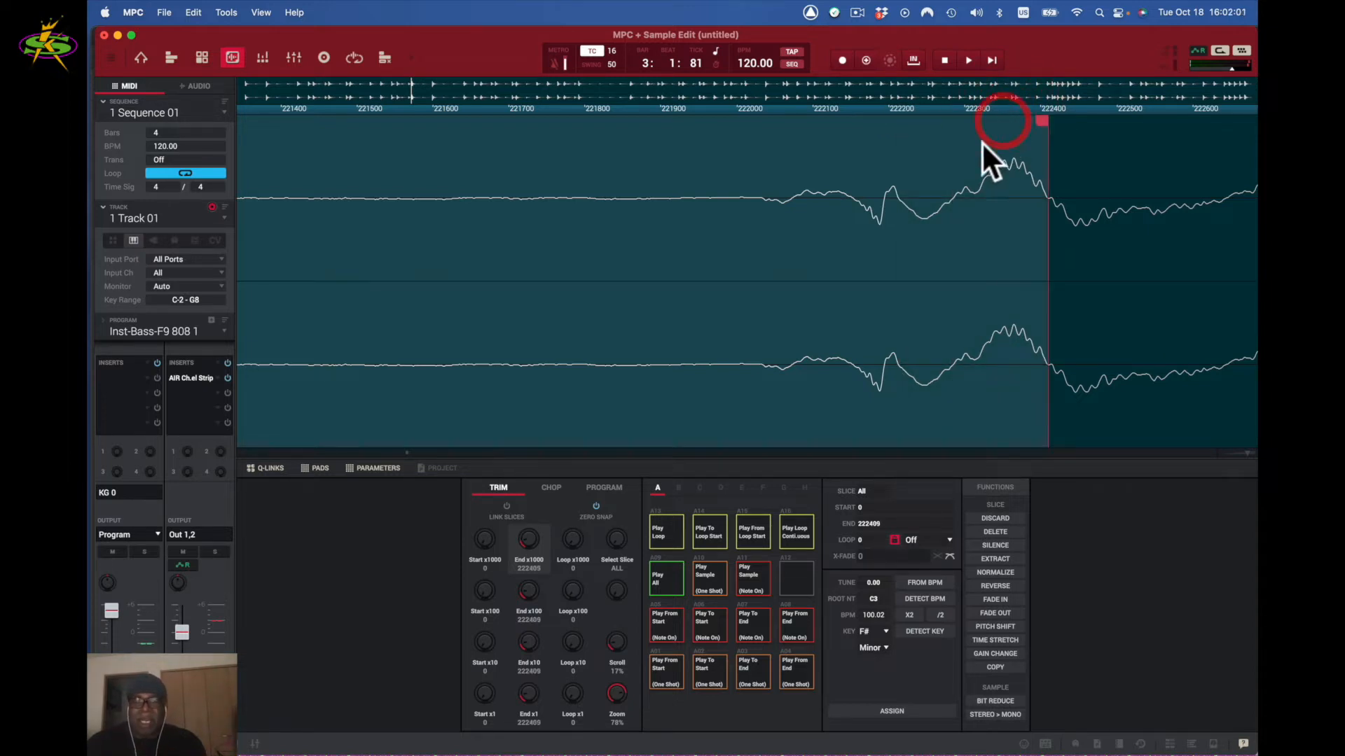
left_click(596, 506)
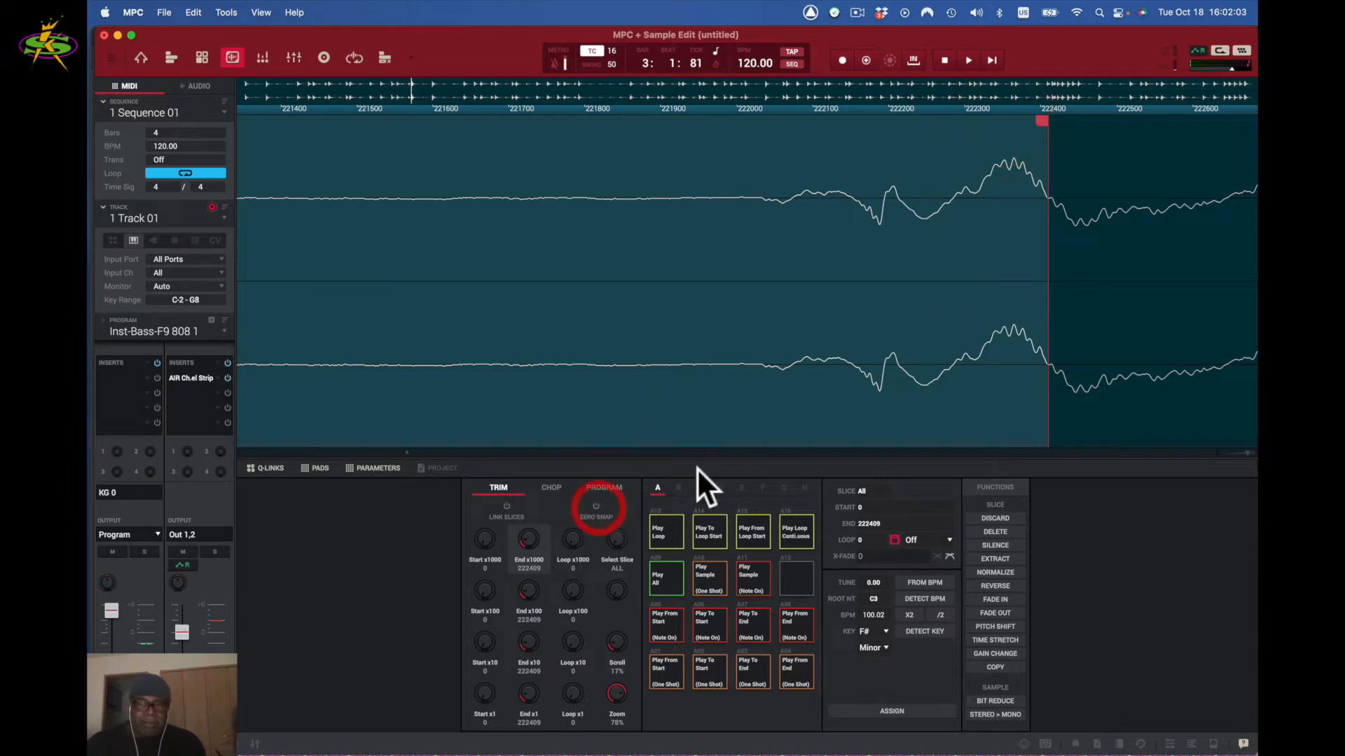
- Pull the red end marker back earlier until END reads 222029
left_click_drag(1038, 120, 752, 105)
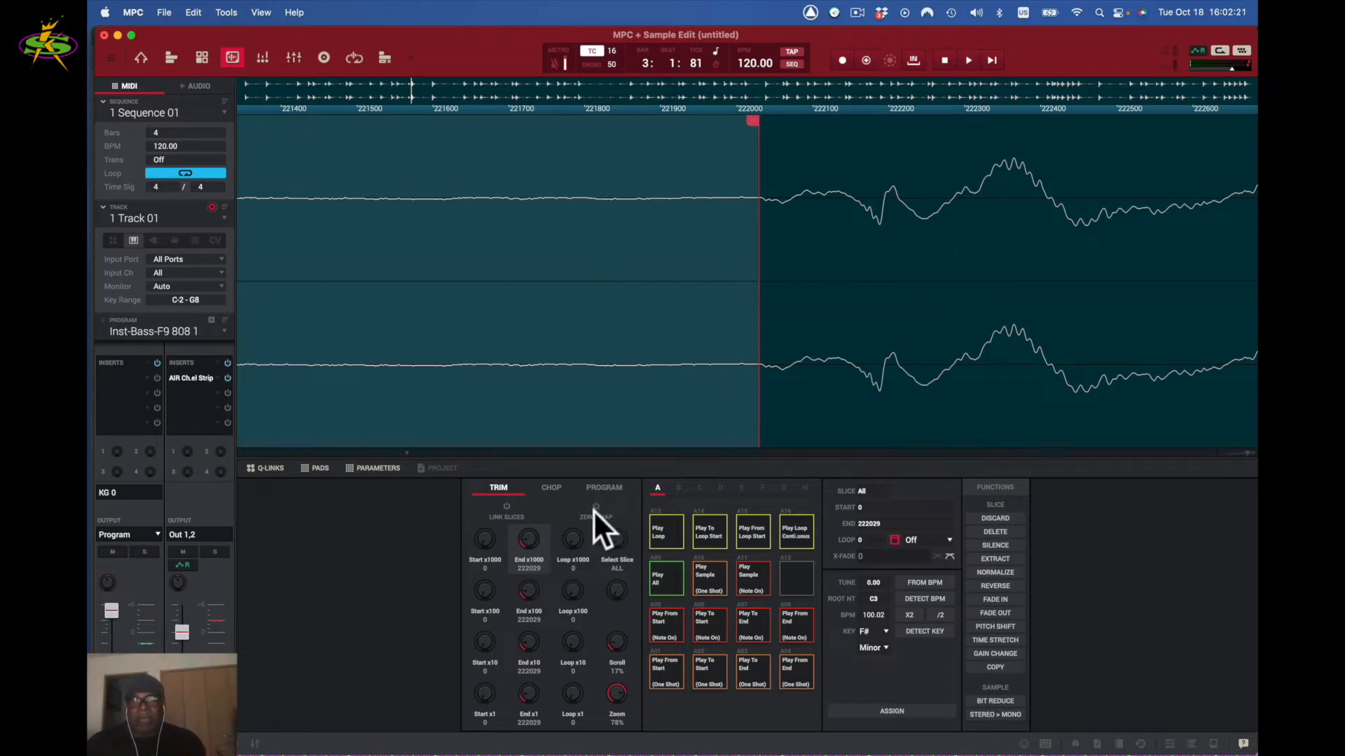
key("shift+super")
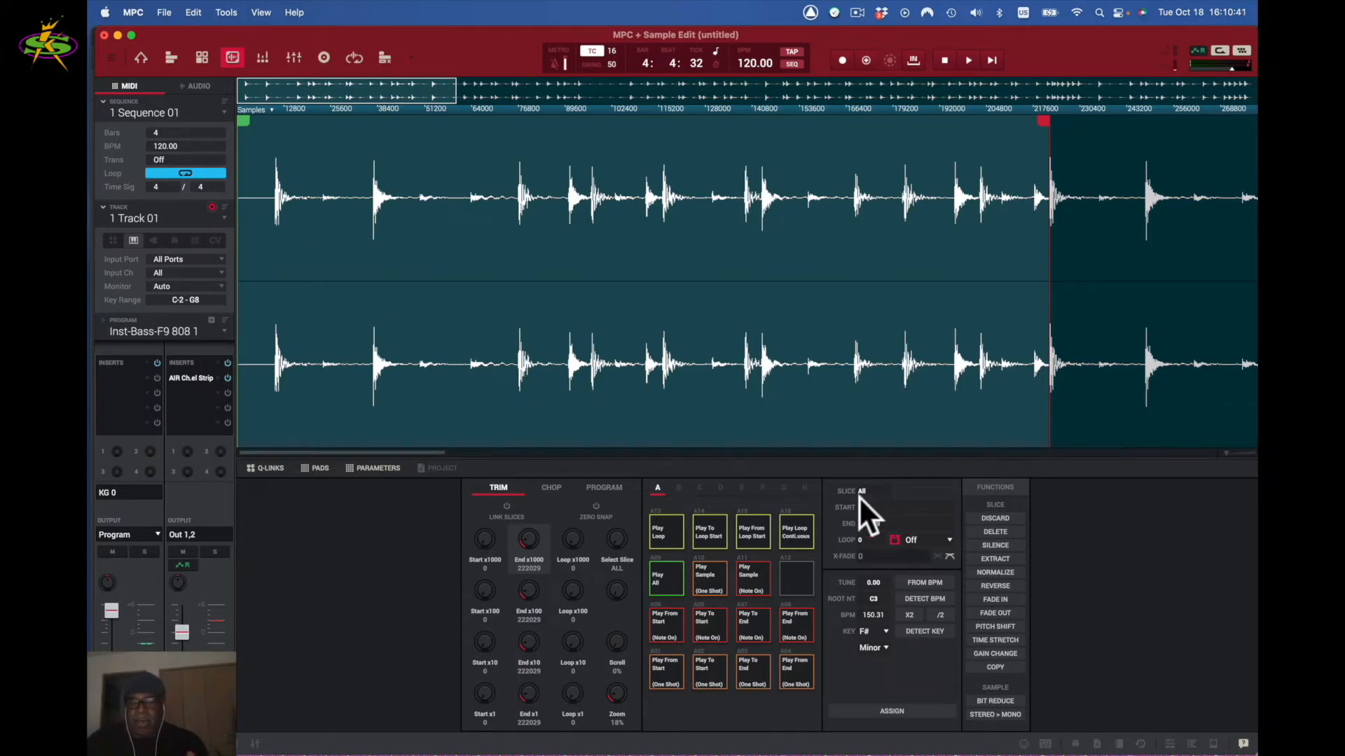
left_click(370, 469)
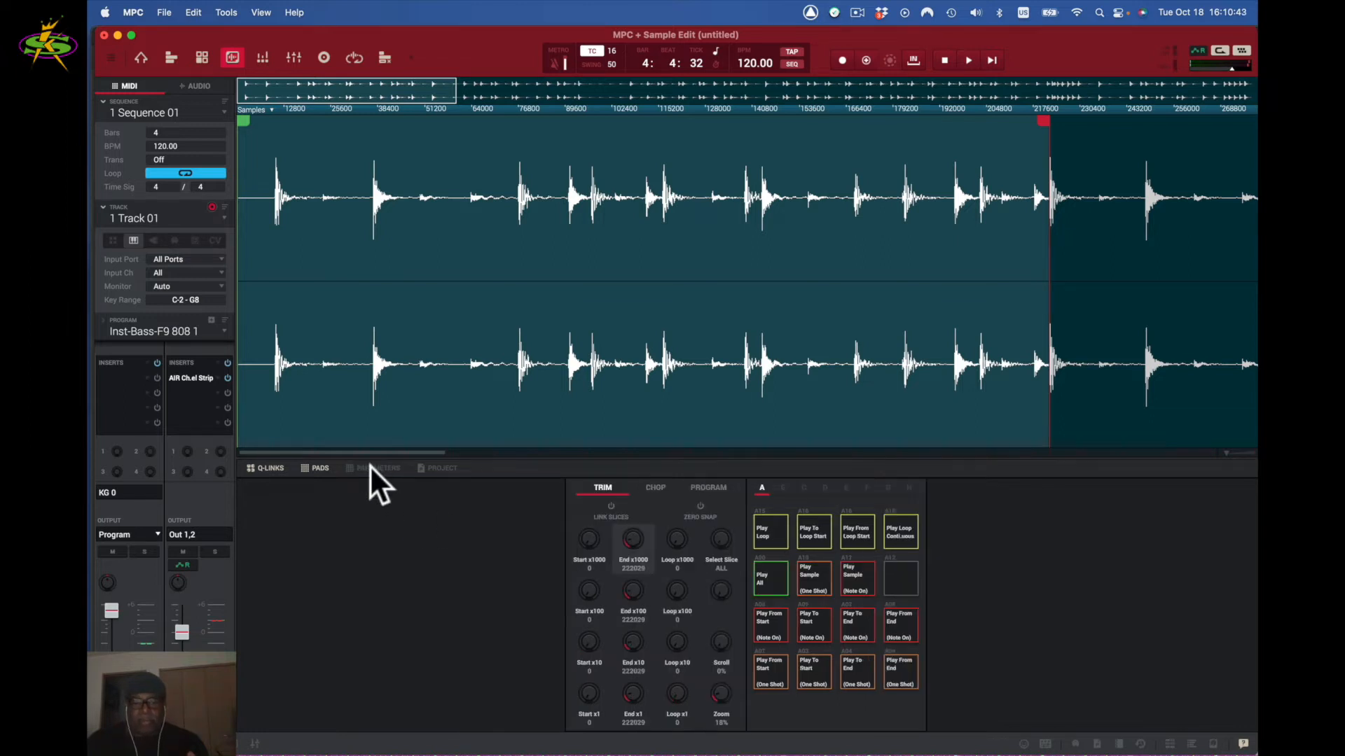
left_click(371, 468)
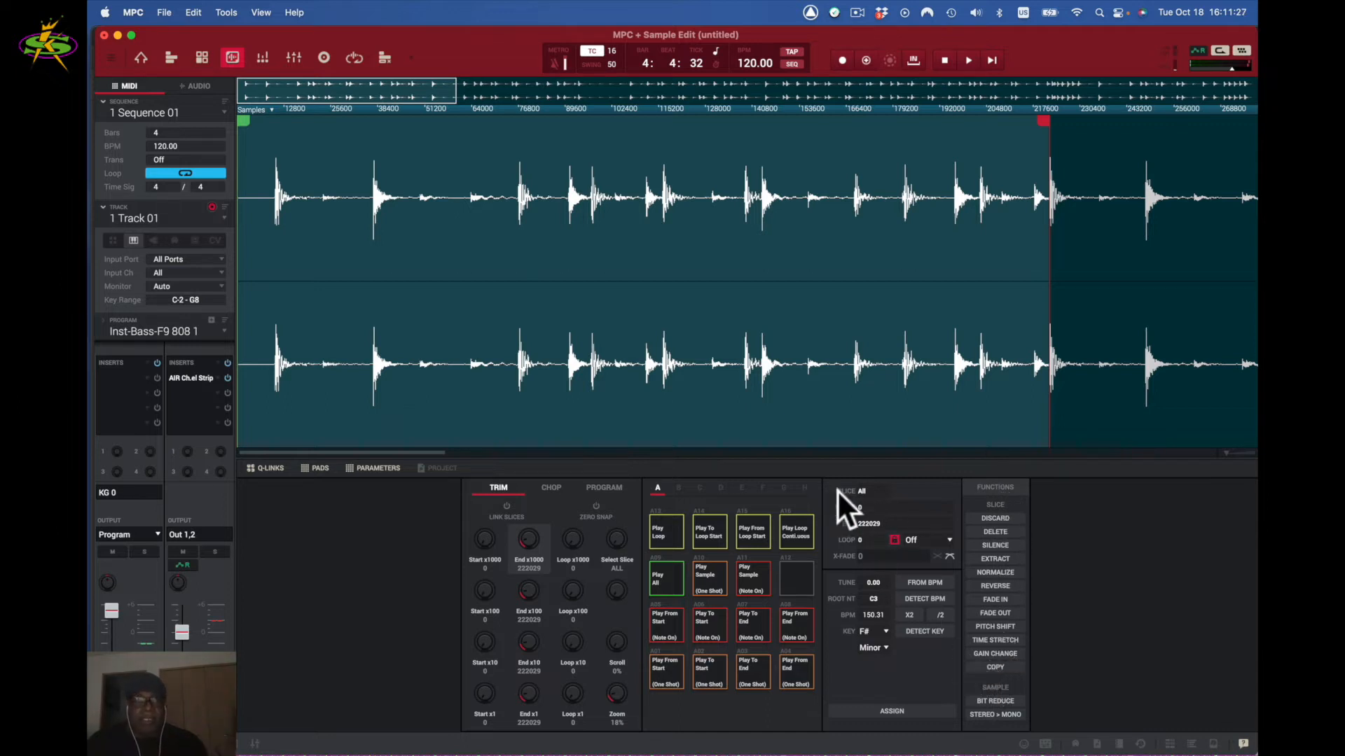
key("space")
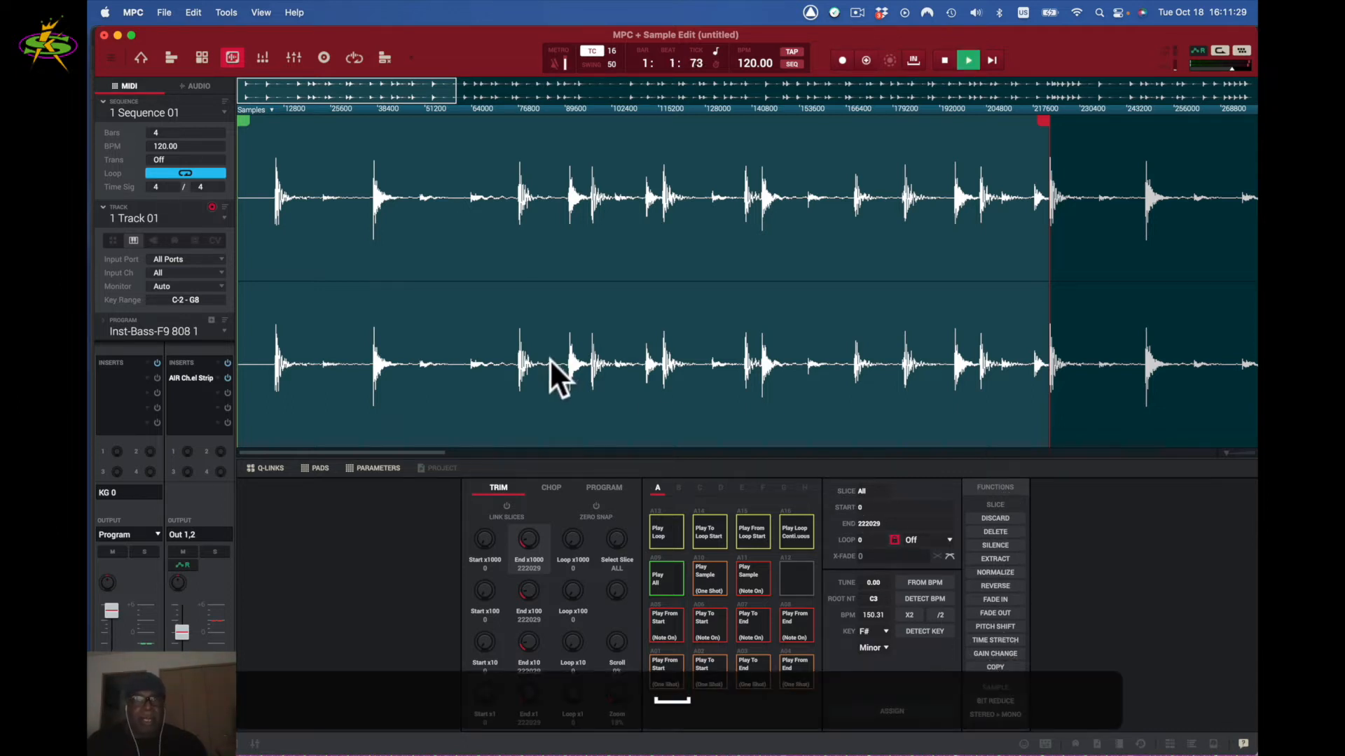
key("space")
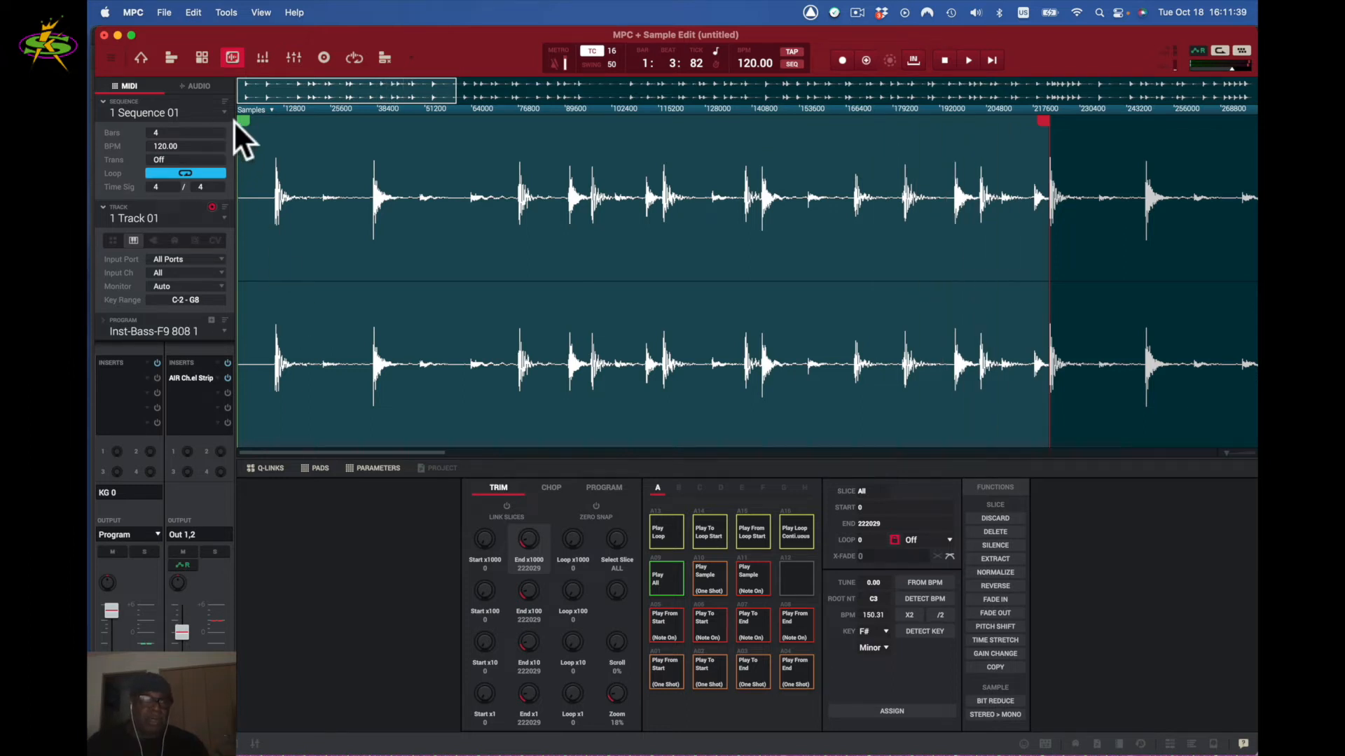
- Zoom in and drag the start marker later toward the first drum hit
left_click_drag(241, 122, 275, 124)
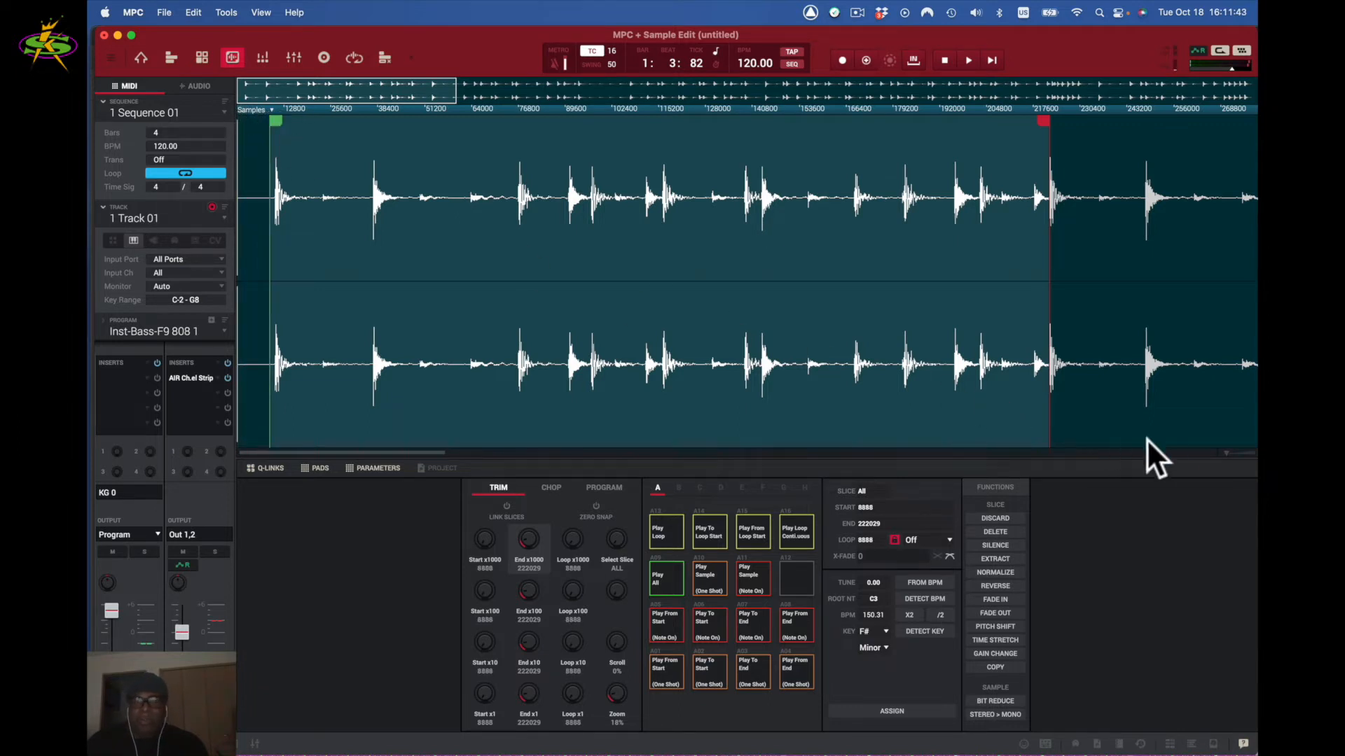
scroll(1225, 451, "up", 5)
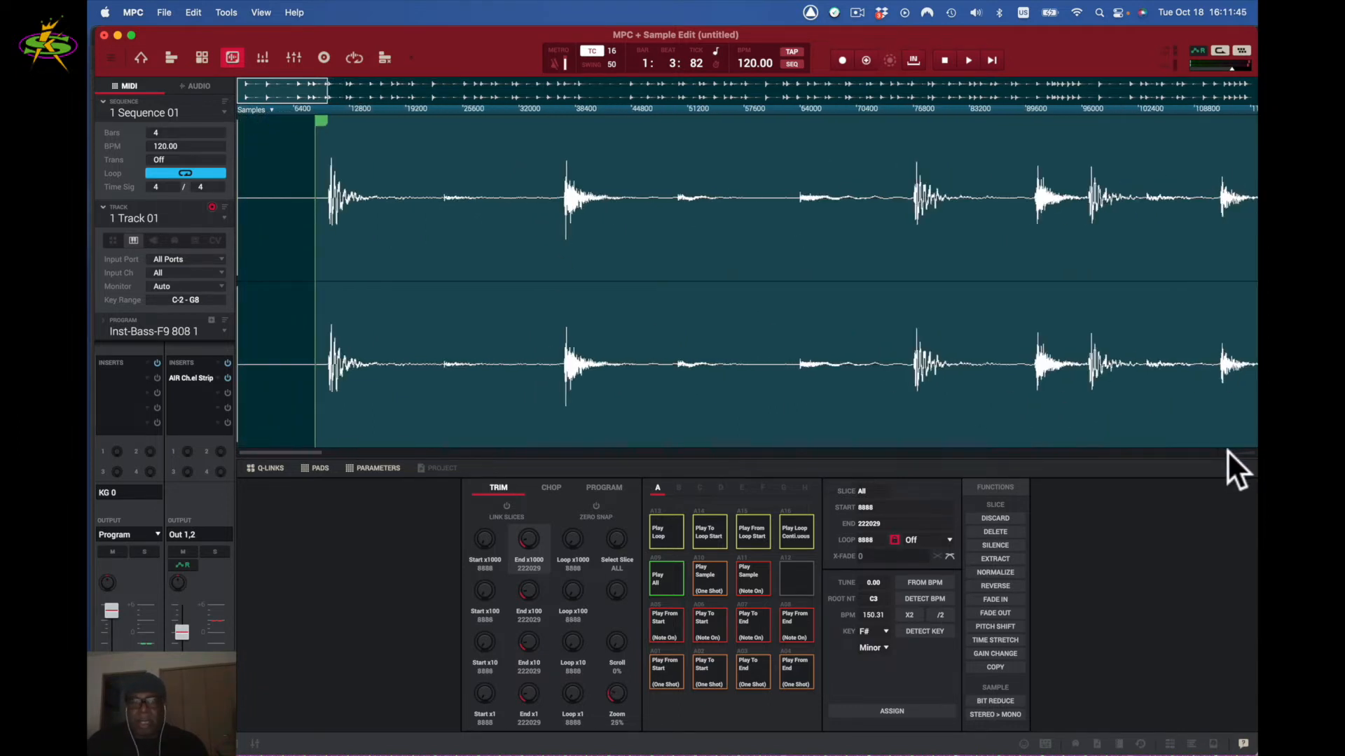
scroll(1228, 451, "up", 5)
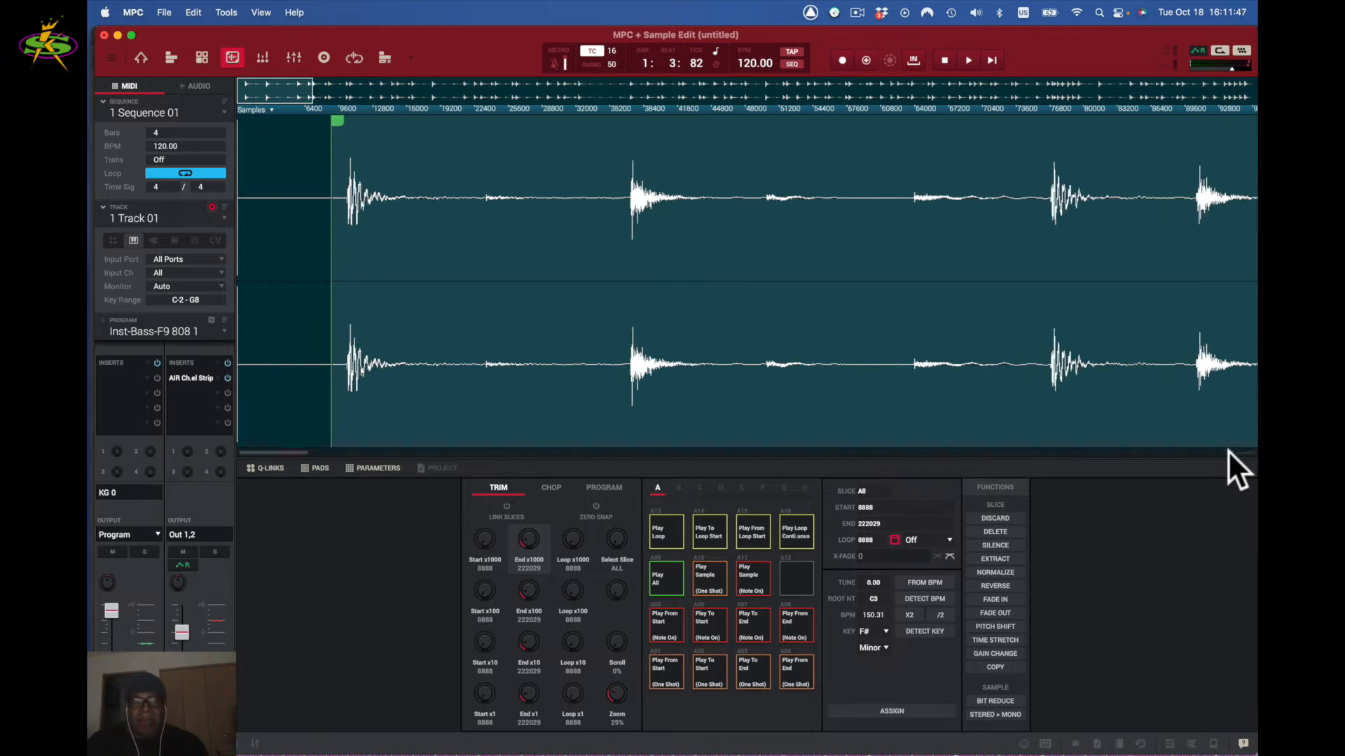
scroll(1230, 449, "up", 1)
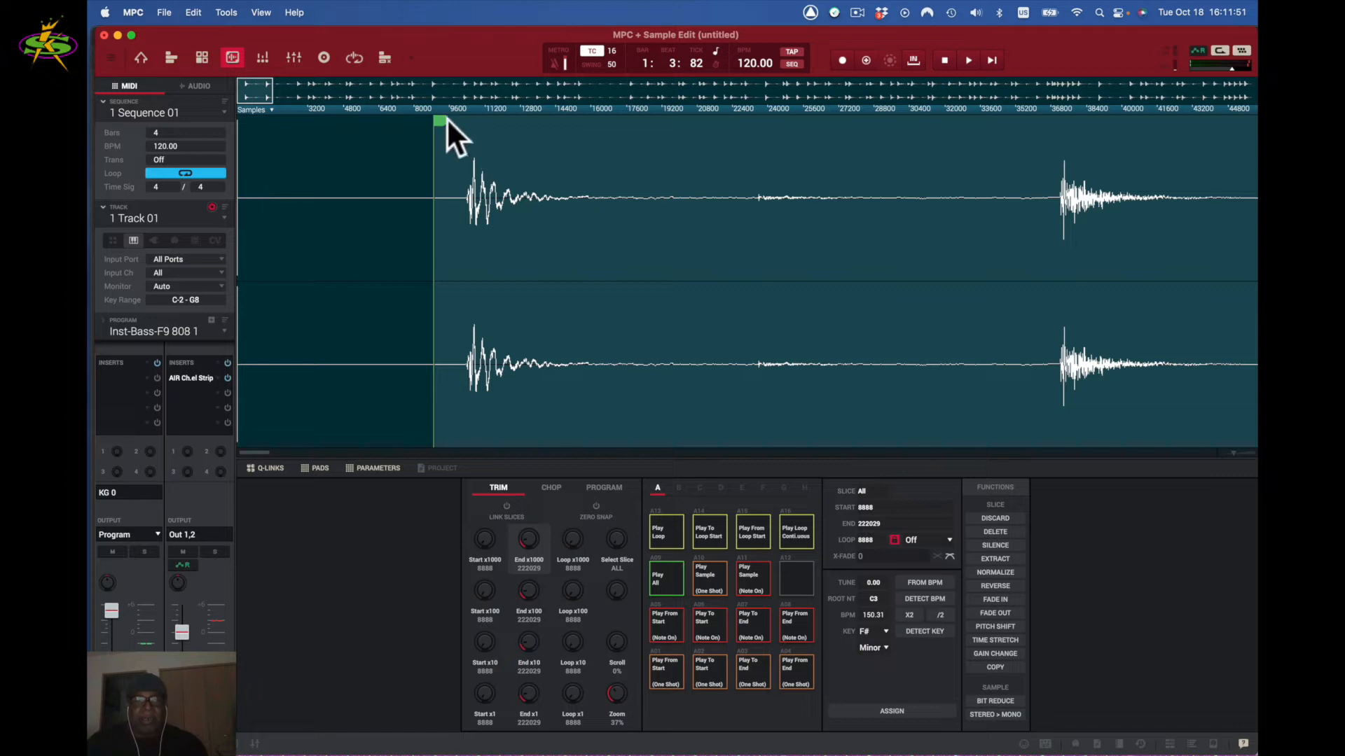
left_click_drag(441, 123, 469, 129)
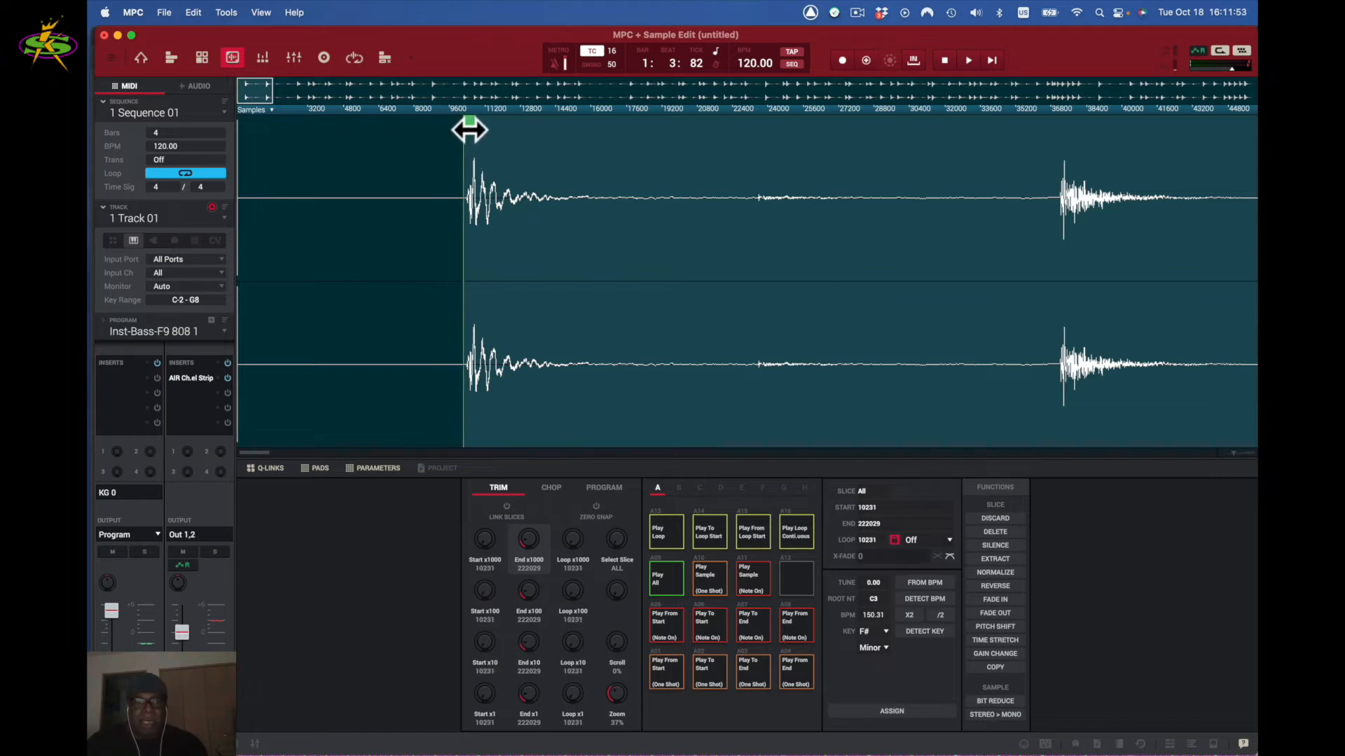
scroll(1233, 449, "up", 15)
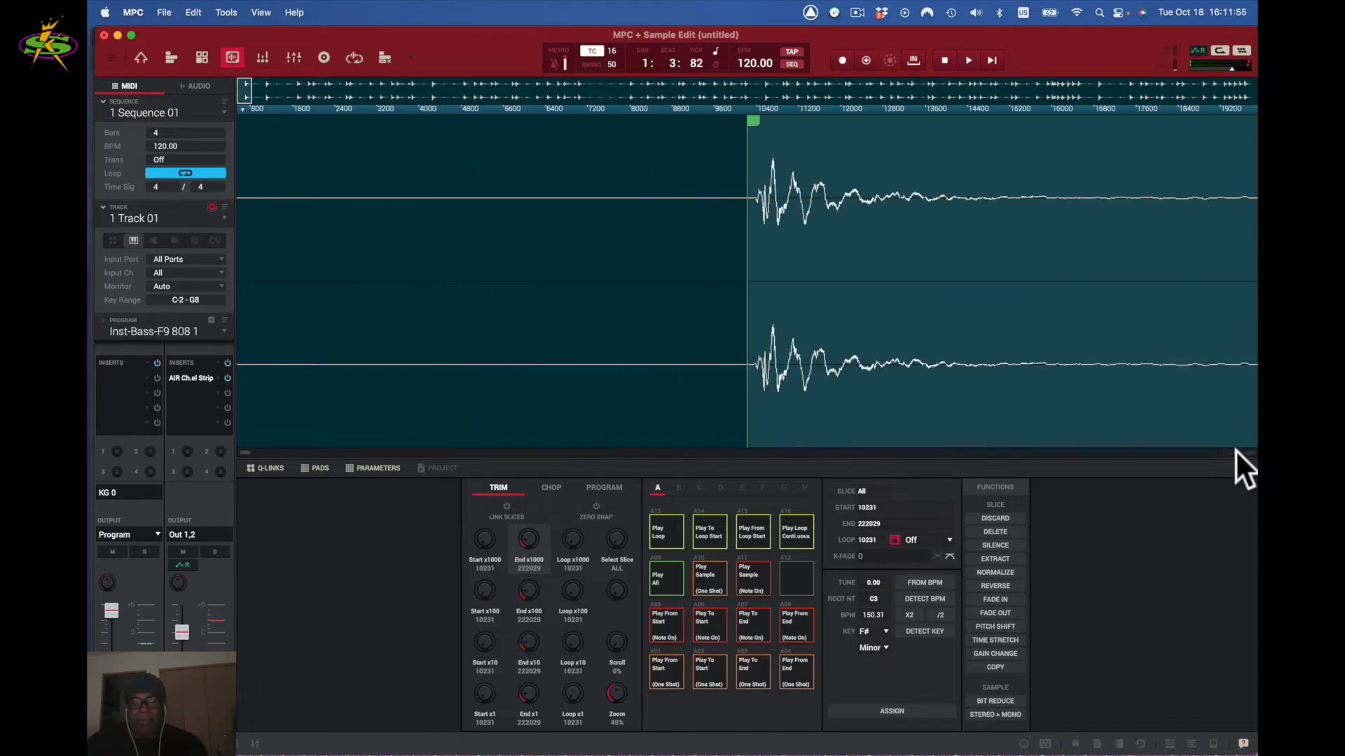
scroll(1245, 466, "up", 1)
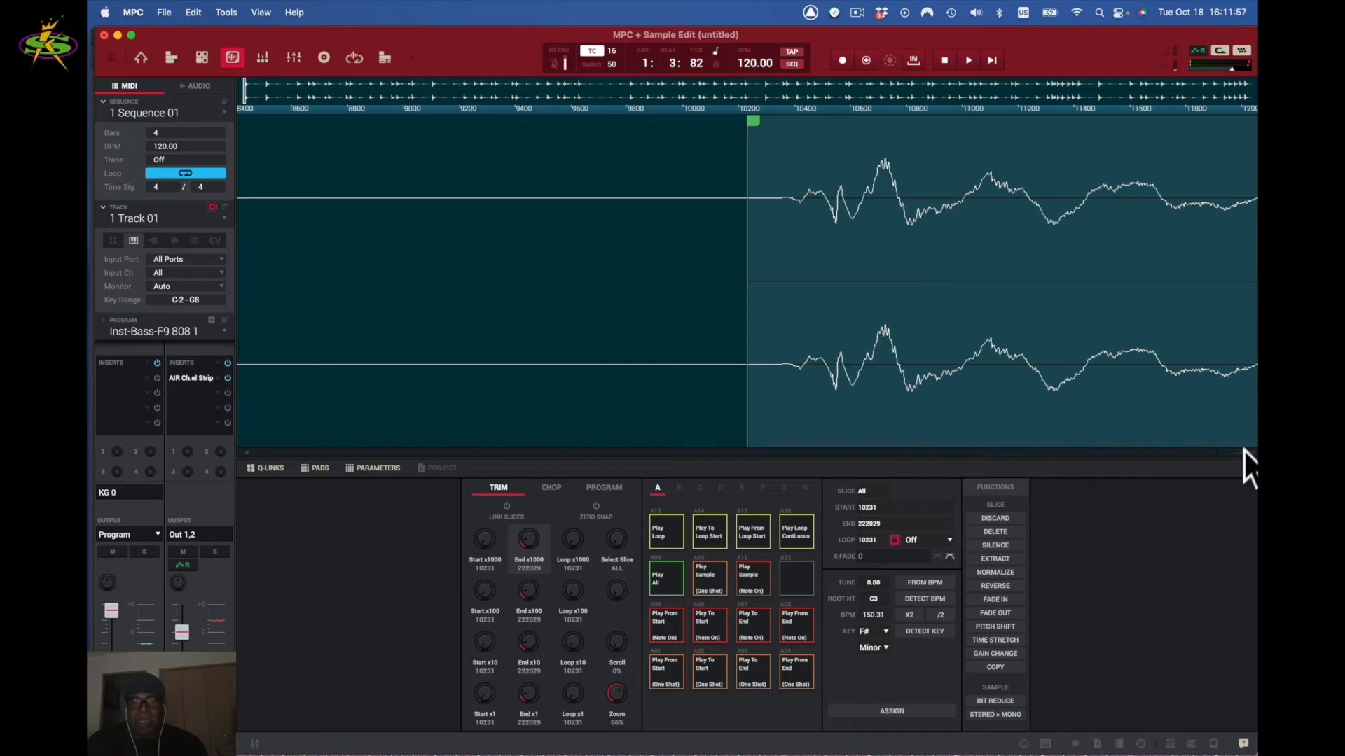
left_click_drag(754, 123, 784, 133)
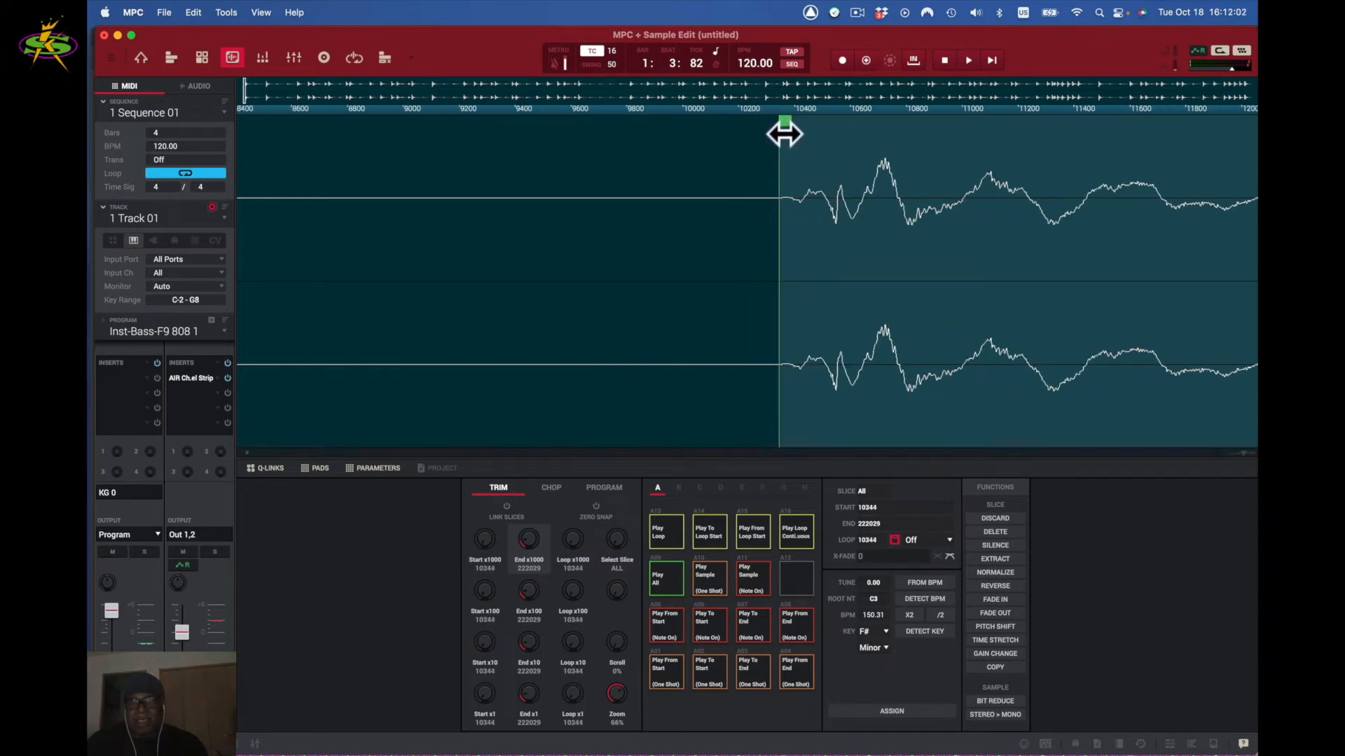
- With zero snap back on, fine-tune the sample start to exactly 10354
left_click(595, 506)
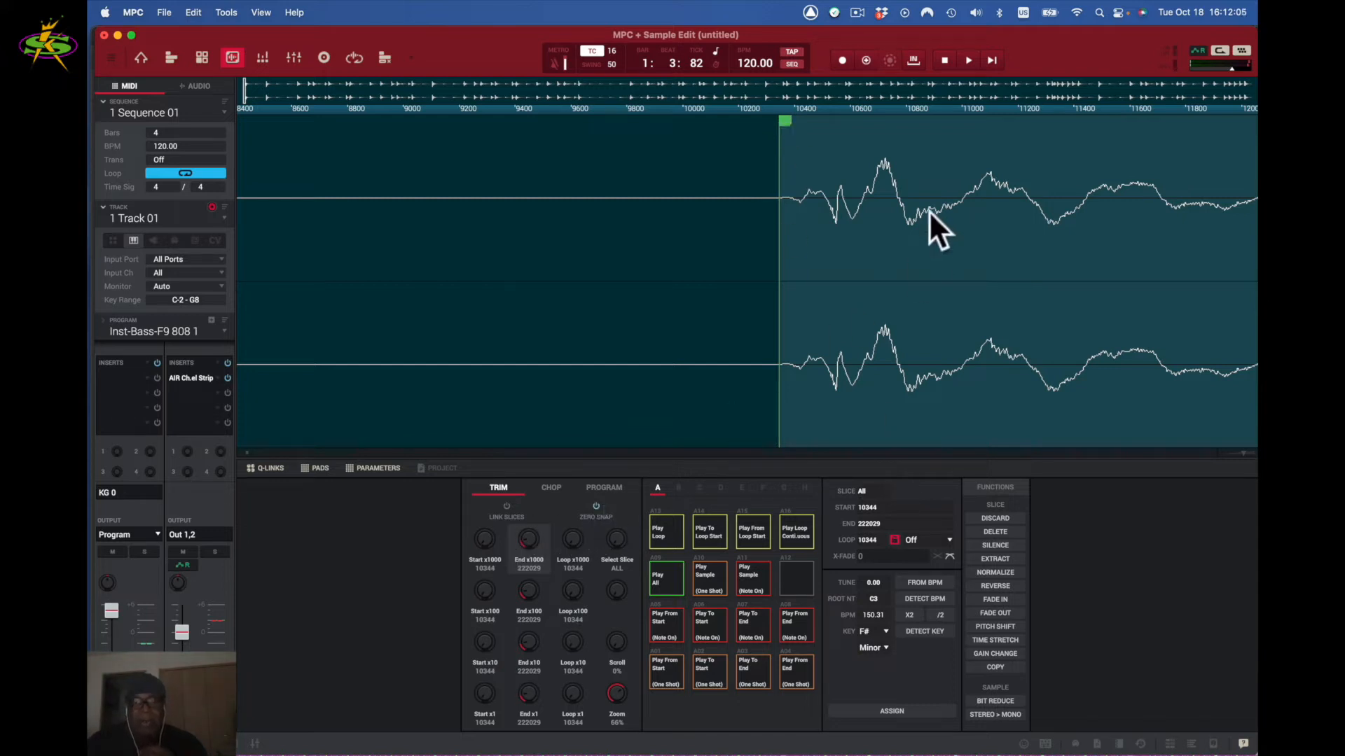
mouse_move(785, 122)
left_mouse_down()
mouse_move(669, 127)
mouse_move(807, 129)
mouse_move(441, 115)
mouse_move(831, 153)
mouse_move(772, 153)
left_mouse_up()
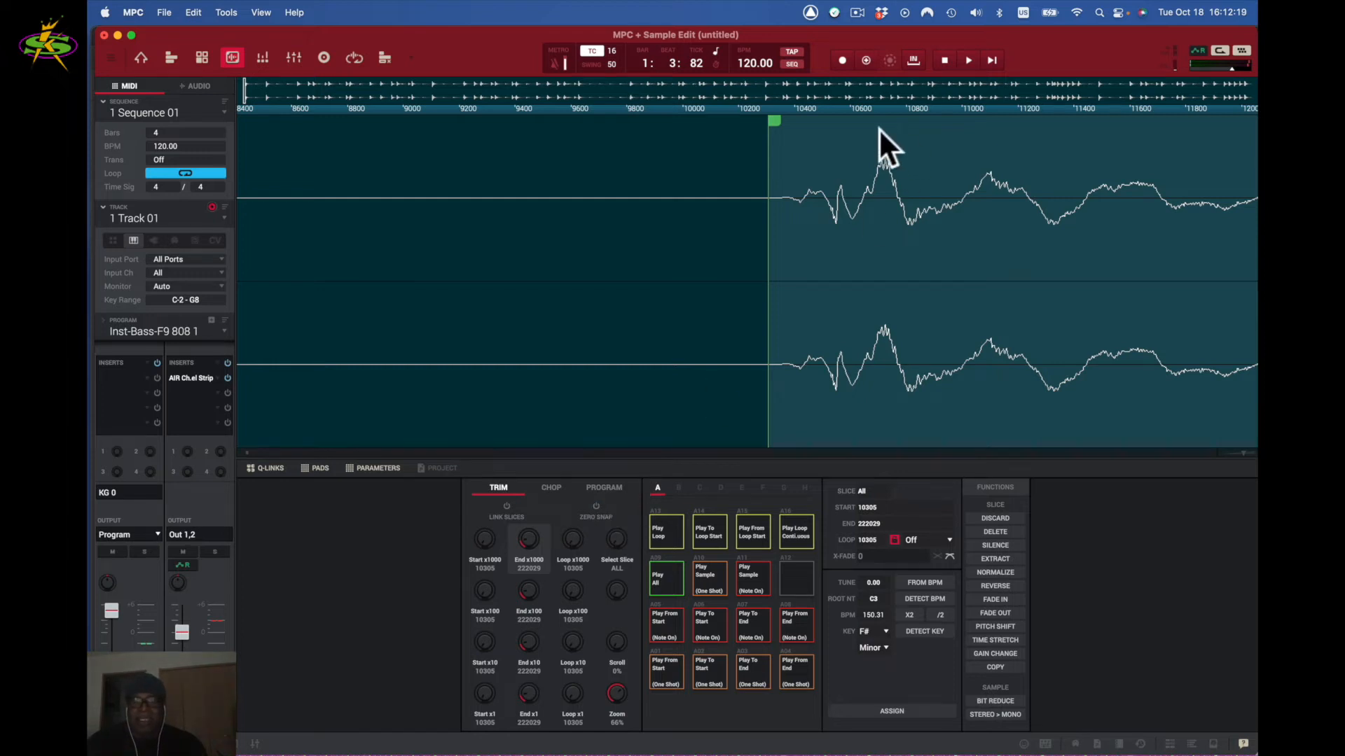
left_click_drag(774, 124, 781, 126)
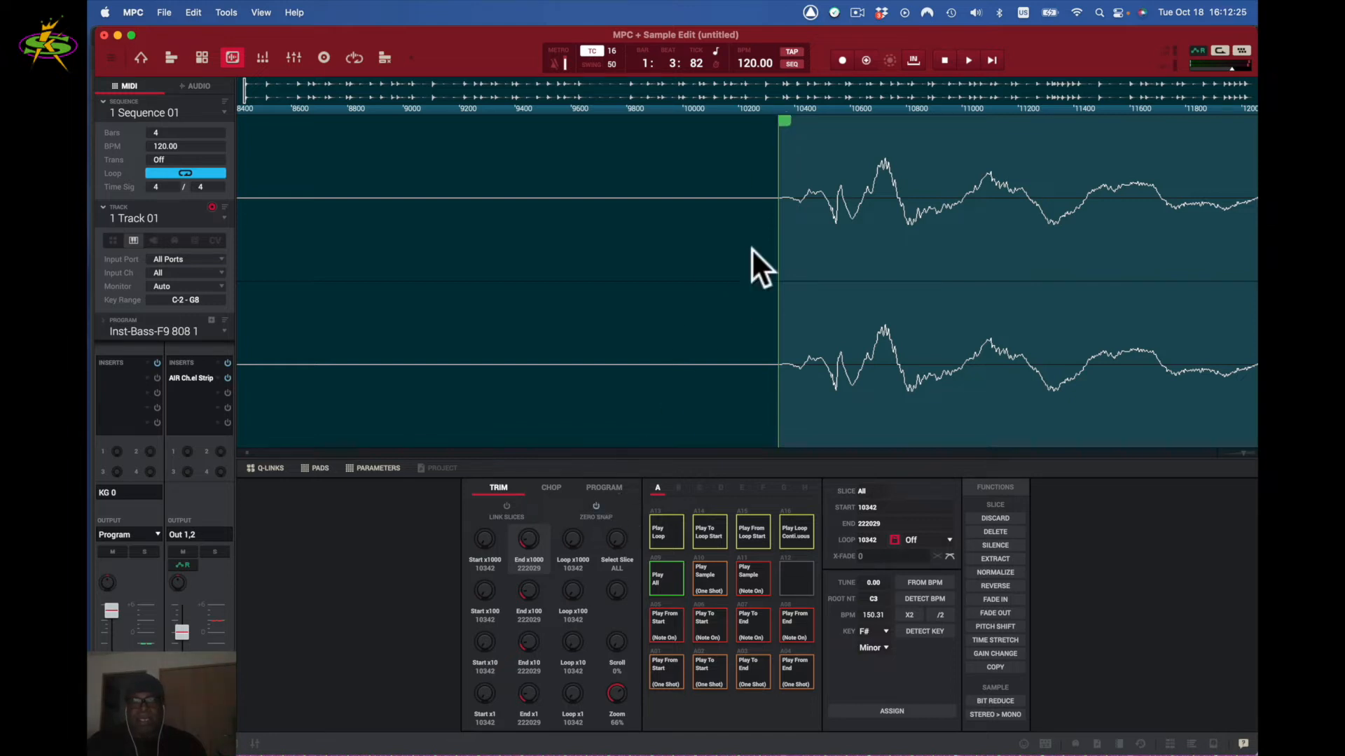
left_click_drag(786, 124, 787, 128)
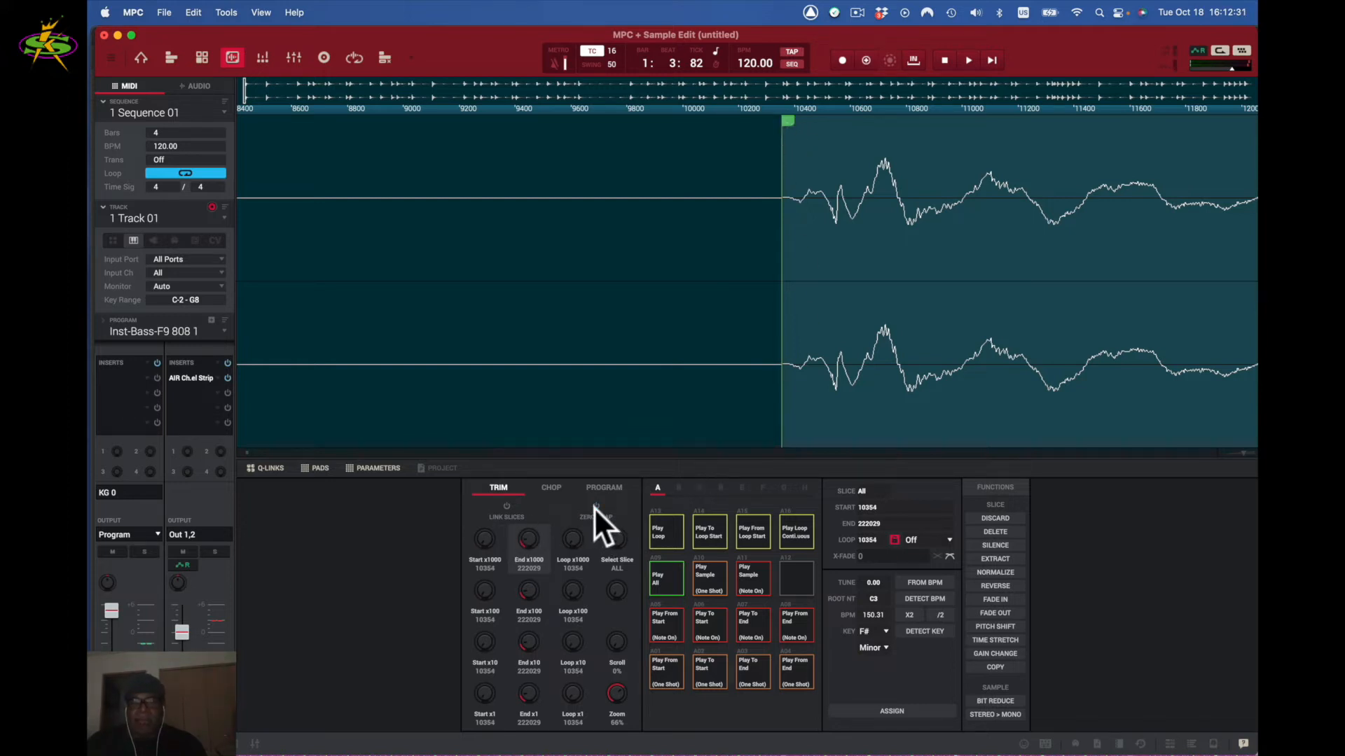
left_click_drag(1244, 453, 1222, 451)
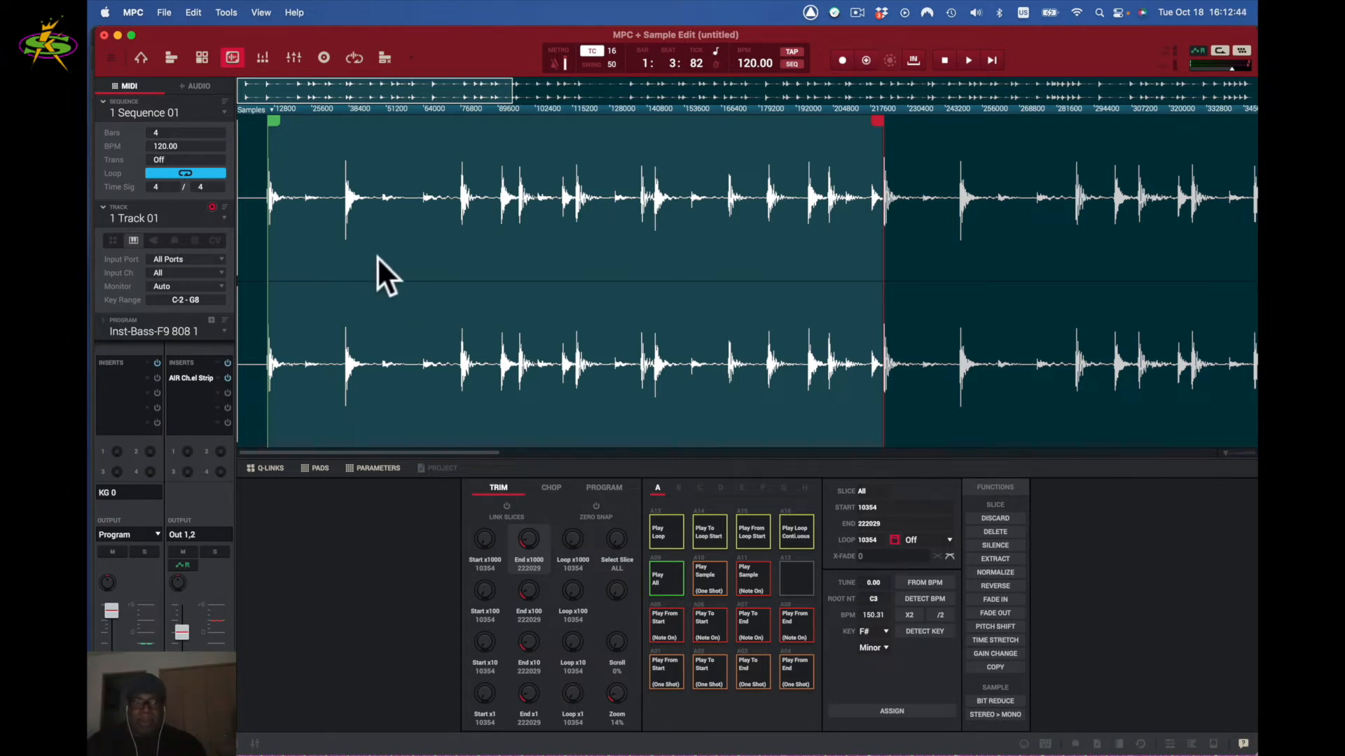
key("space")
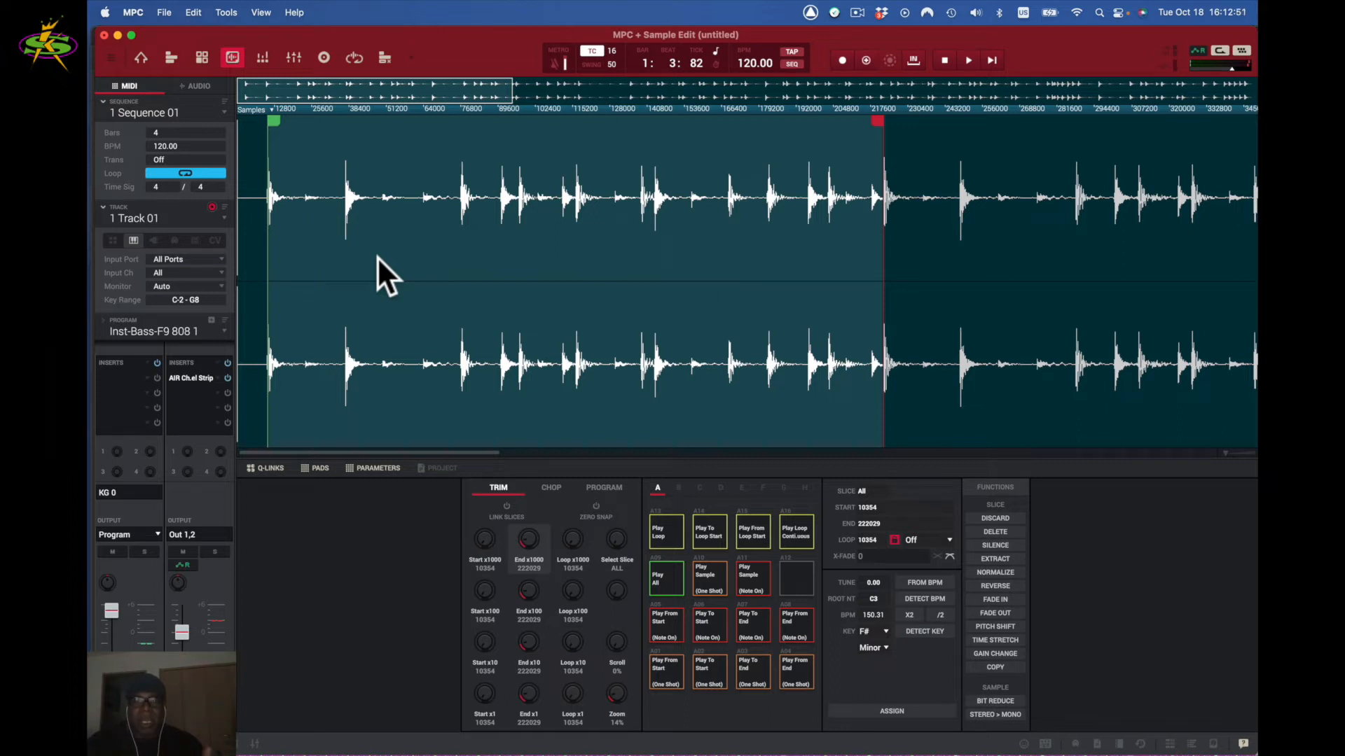
- Unlink the loop point from the start and audition the loop on pad A16
left_click(894, 539)
left_click(801, 535)
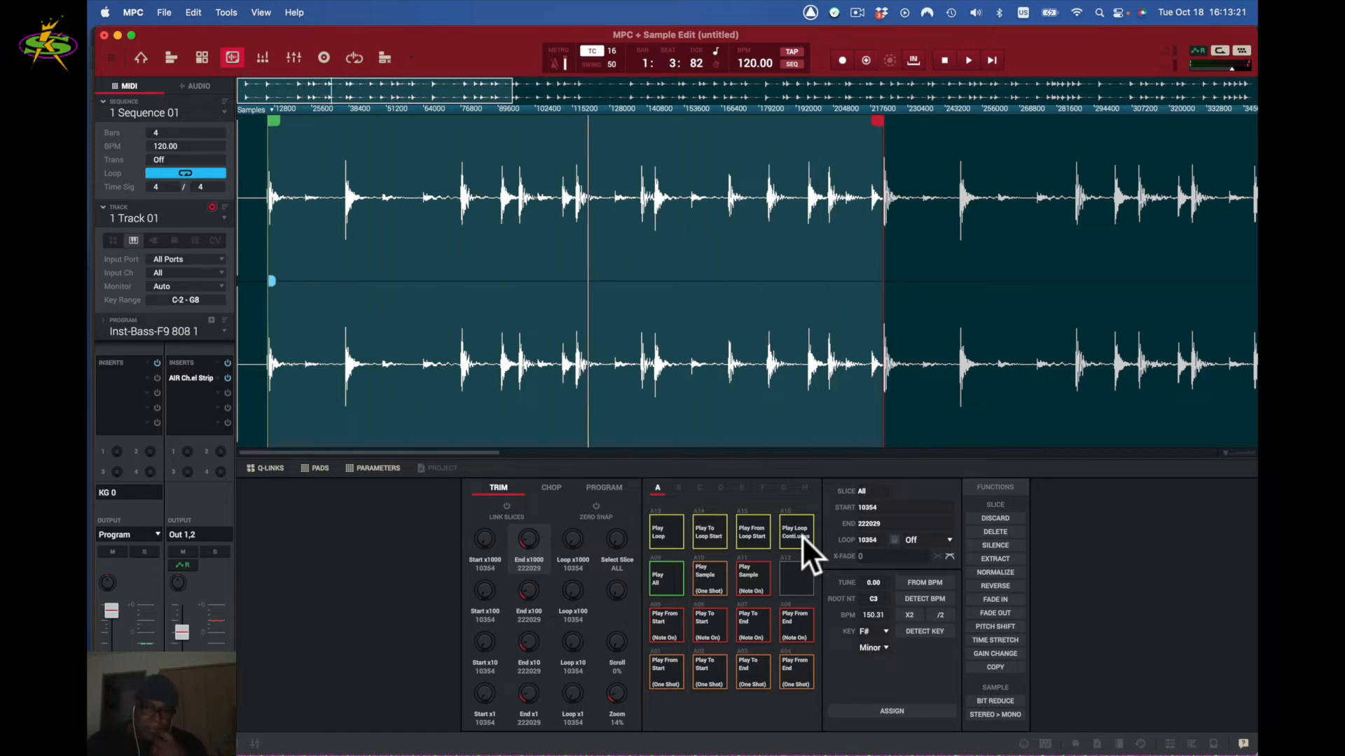
left_click(791, 531)
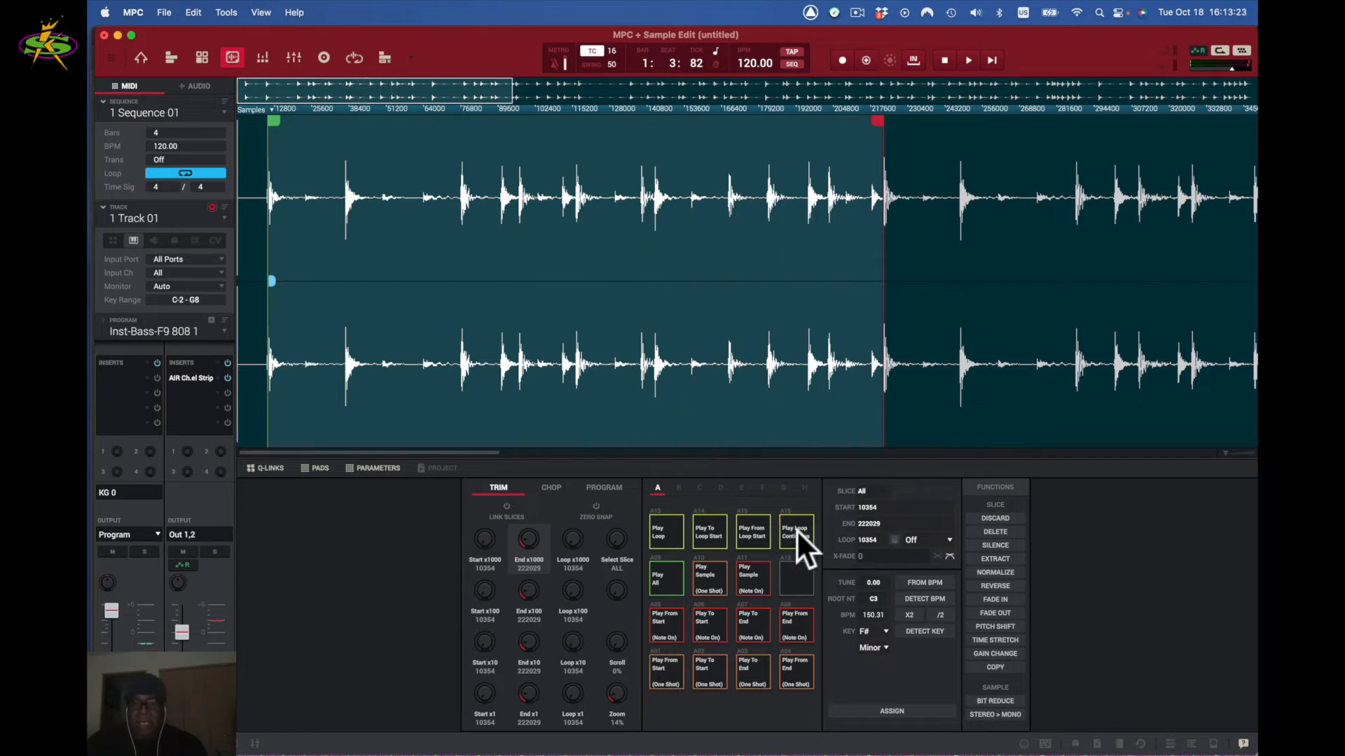
- Set the loop mode to Fwd and audition the forward loop
left_click(950, 538)
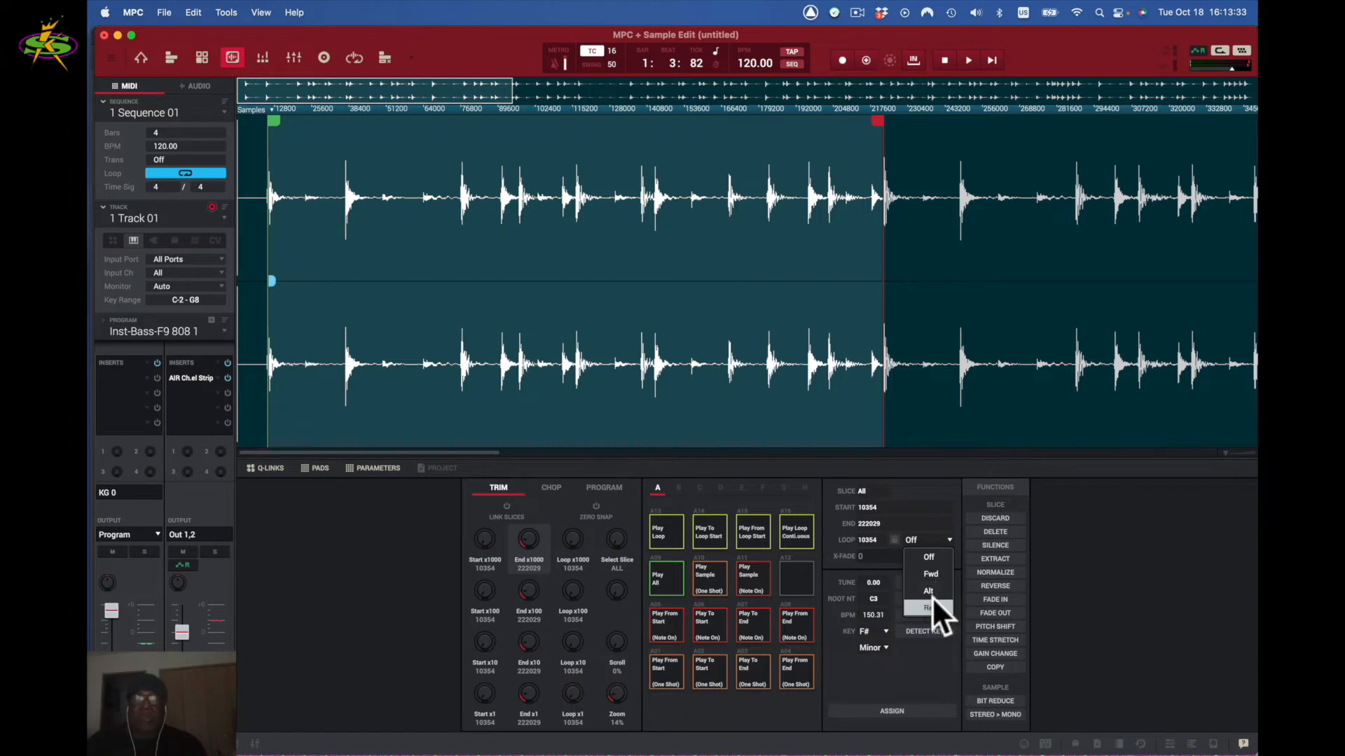
left_click(928, 573)
left_click(794, 528)
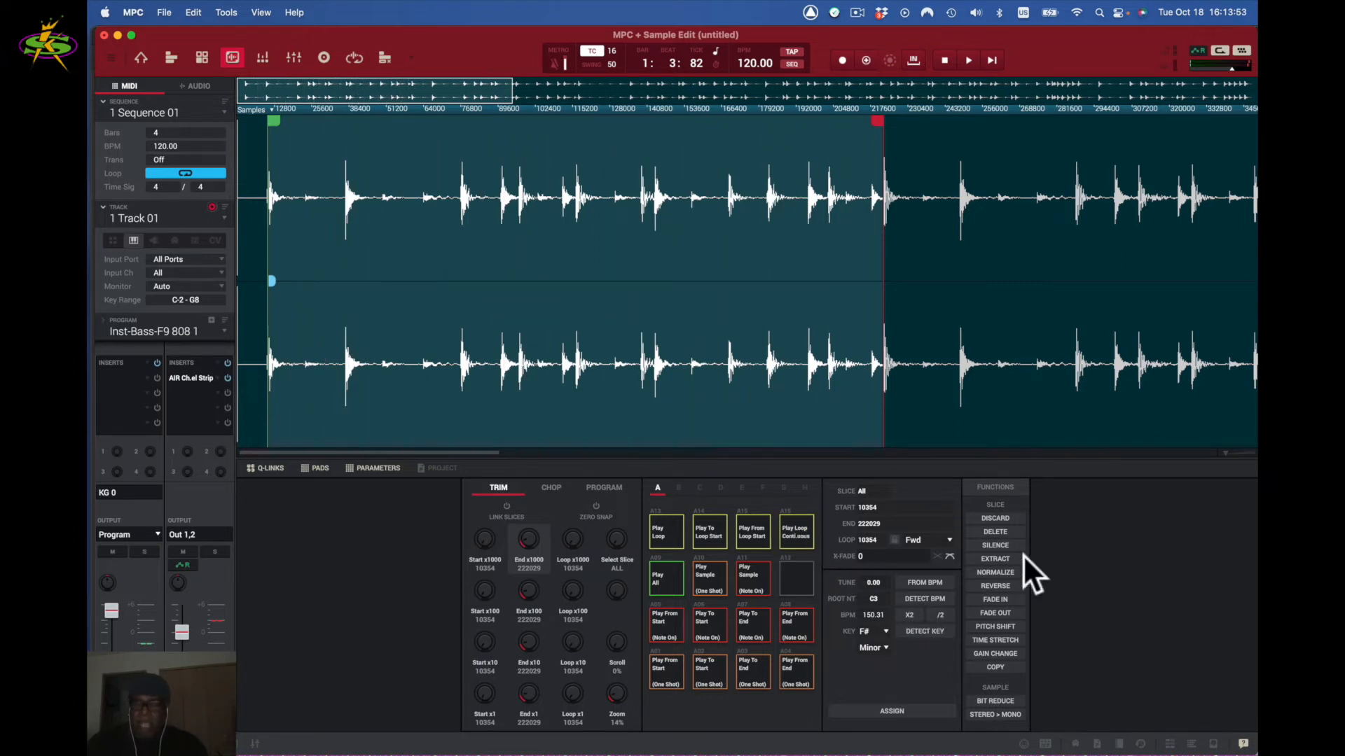
- Switch the loop mode to Alt and listen to the alternating loop
left_click(947, 540)
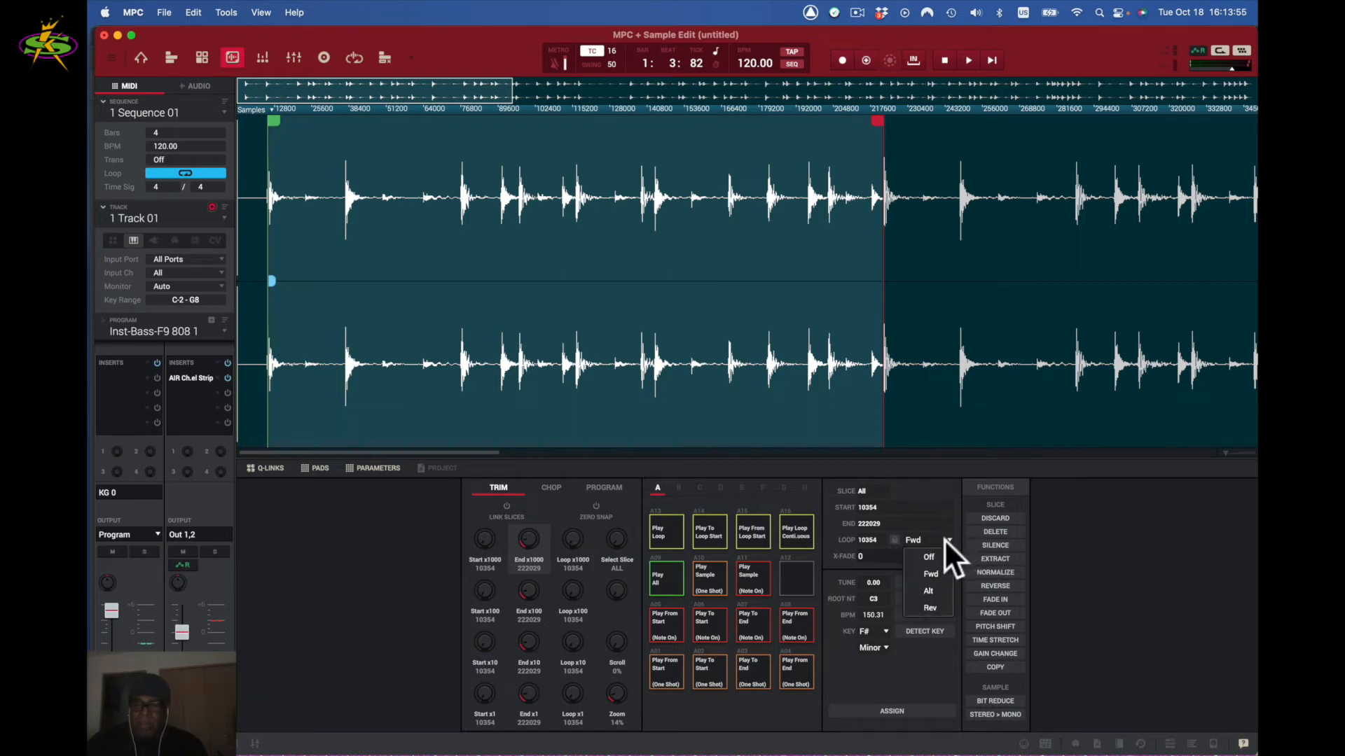
left_click(941, 591)
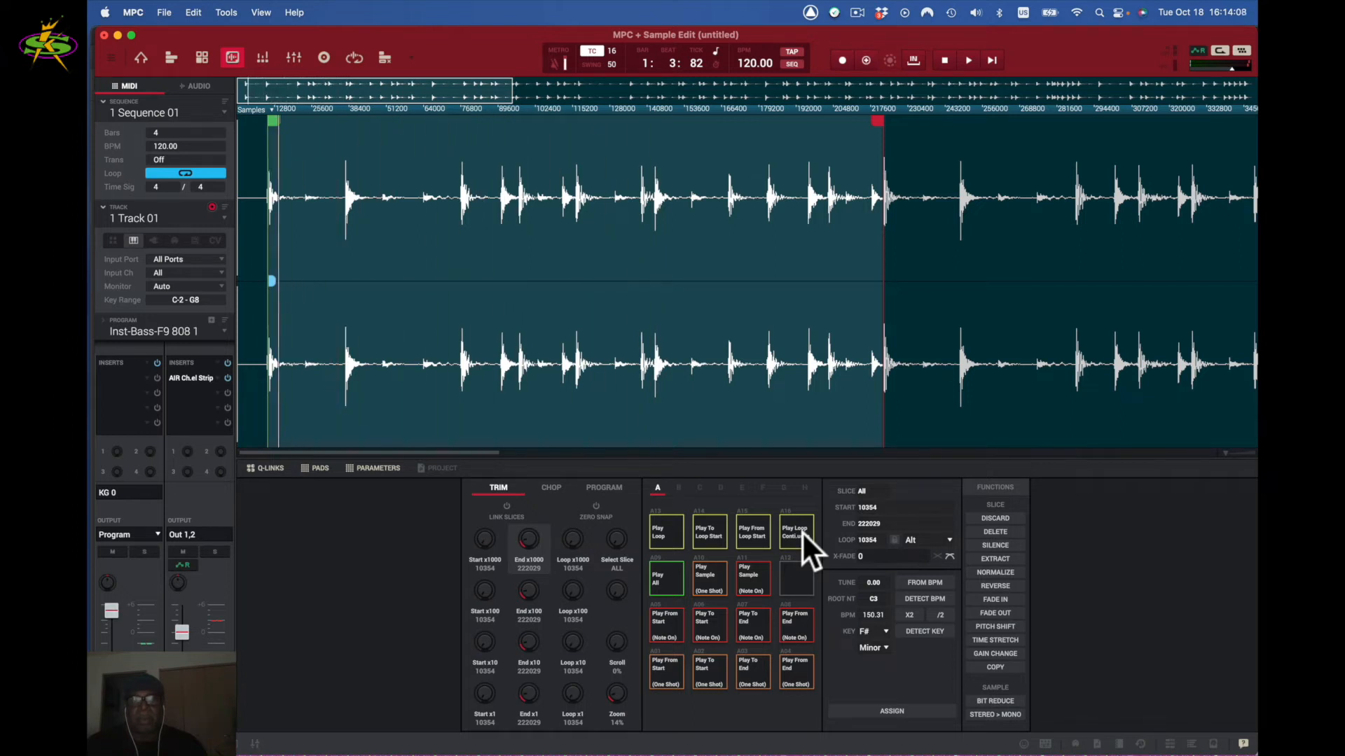
left_click(801, 531)
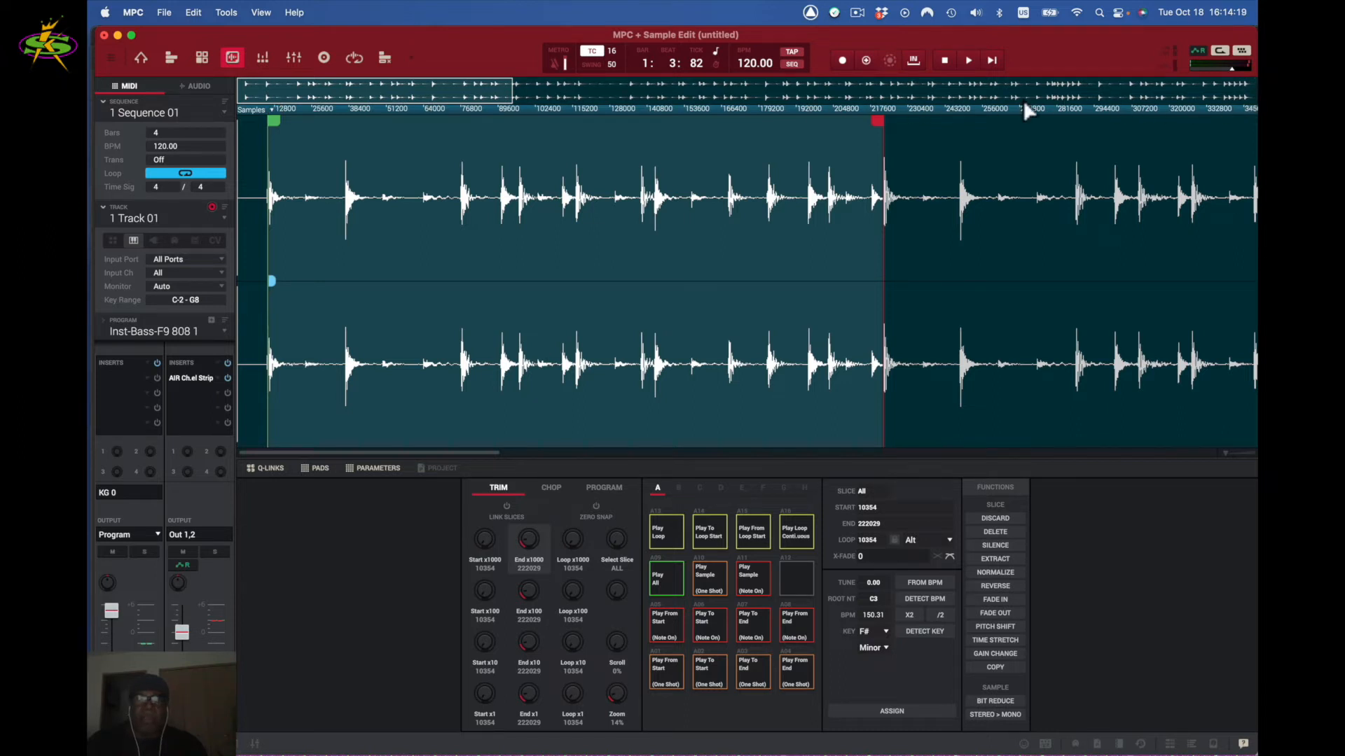
mouse_move(405, 81)
left_mouse_down()
mouse_move(444, 99)
mouse_move(846, 99)
mouse_move(390, 99)
left_mouse_up()
- Change the loop mode to Rev and audition the reverse loop
left_click(949, 540)
left_click(932, 607)
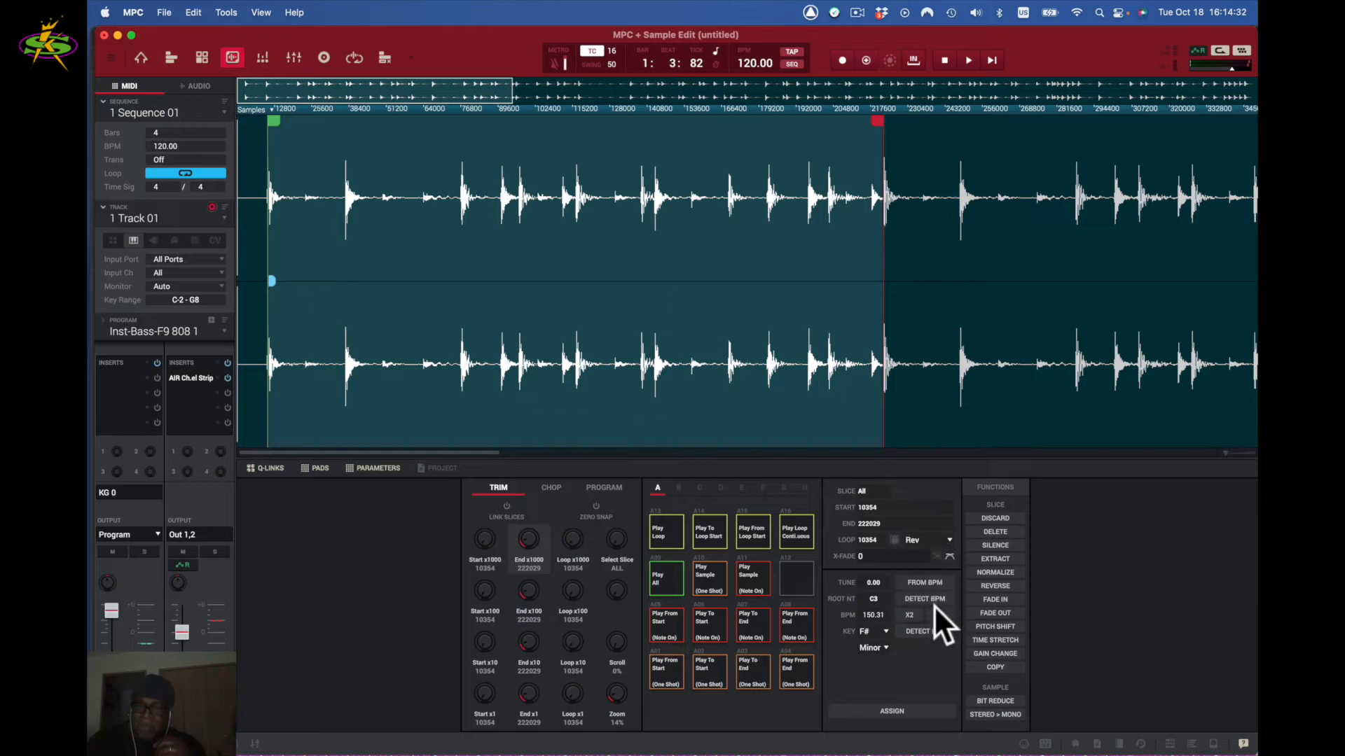
left_click(790, 527)
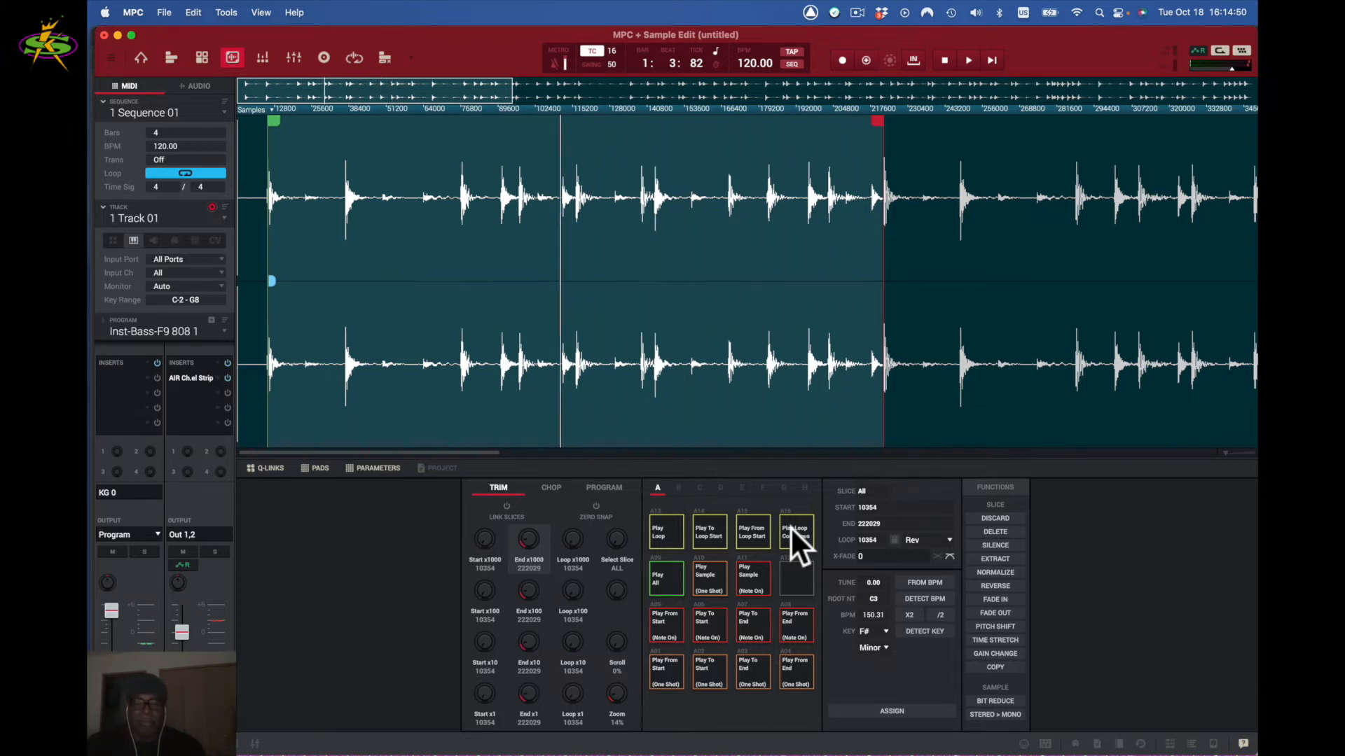
key("space")
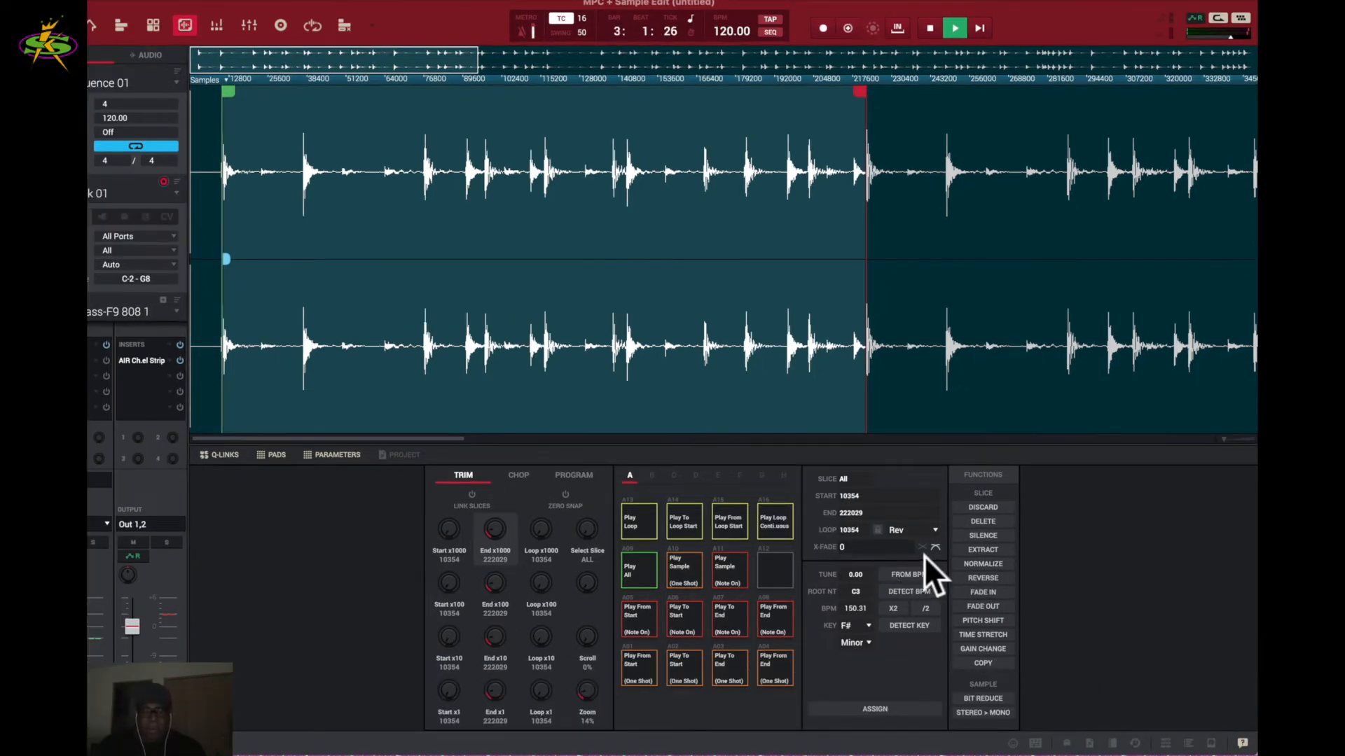
key("space")
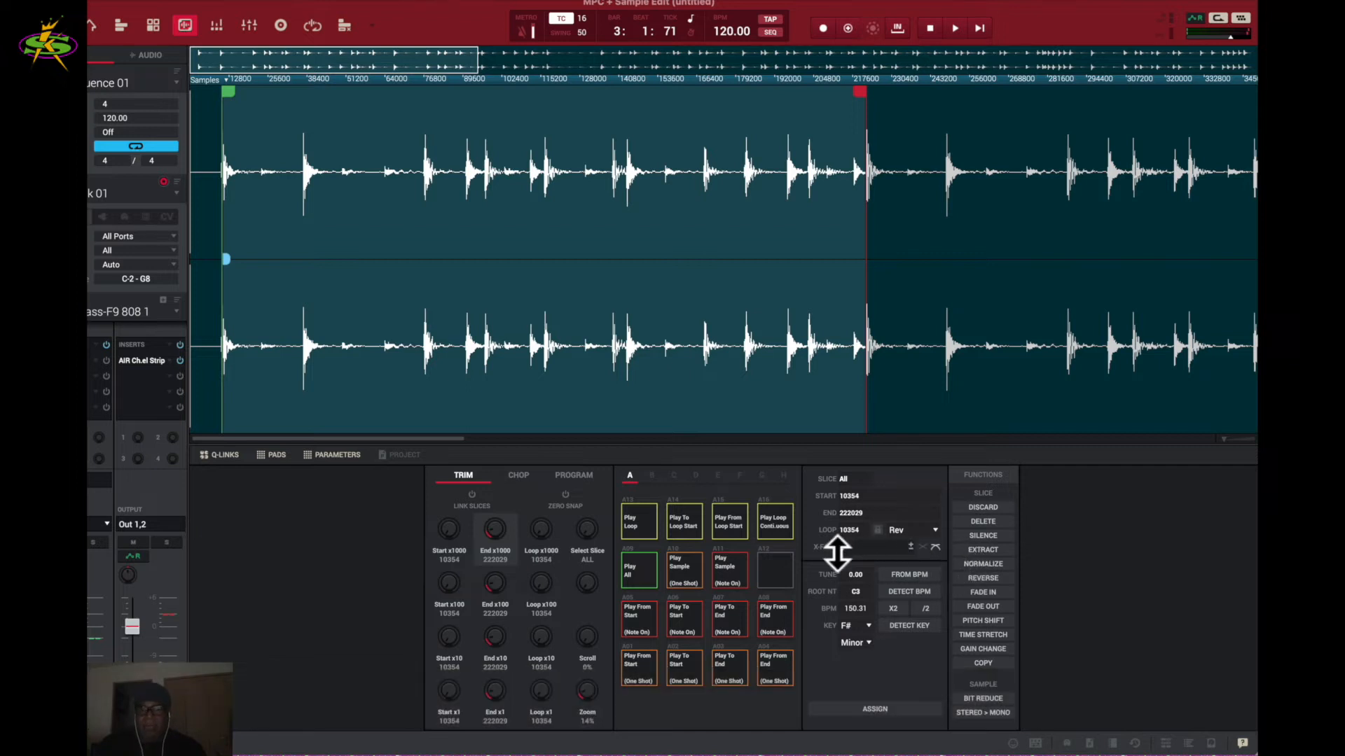
left_click(922, 546)
mouse_move(913, 548)
left_mouse_down()
mouse_move(913, 518)
mouse_move(910, 547)
left_mouse_up()
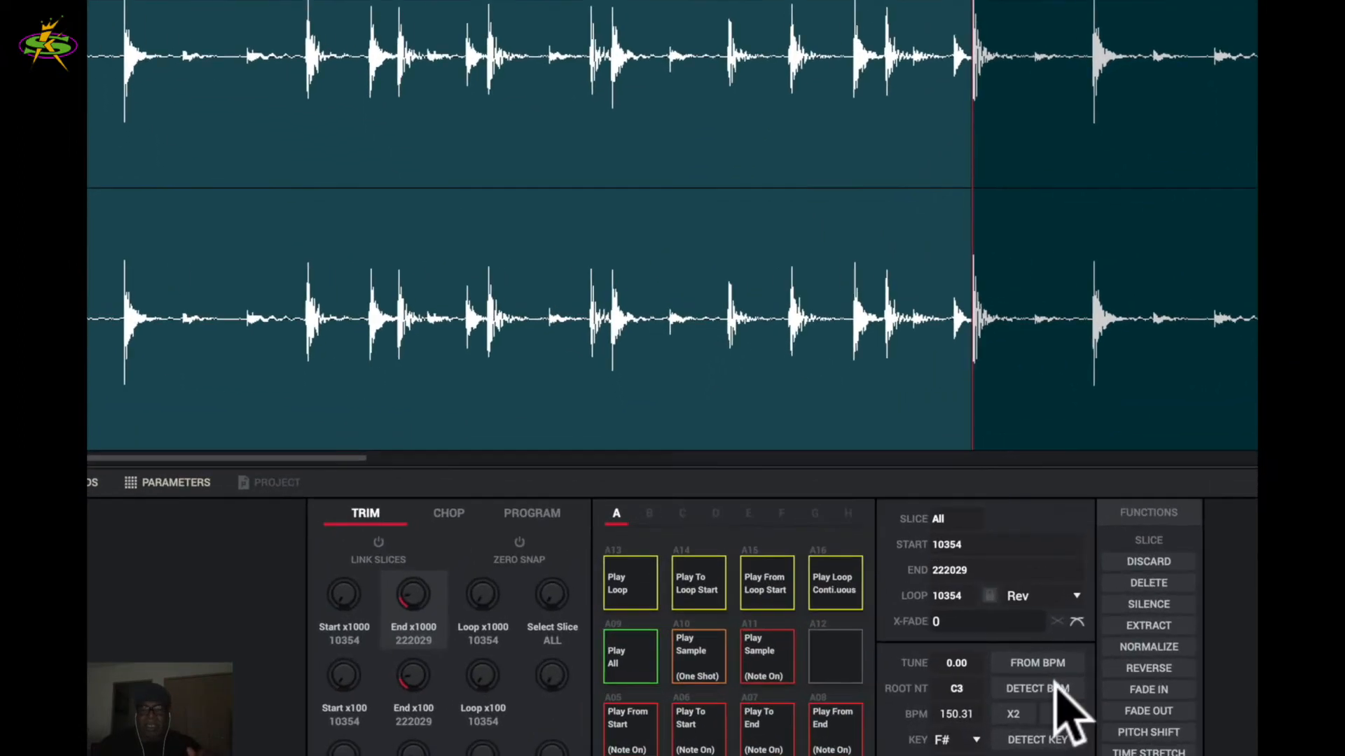
left_click(1036, 755)
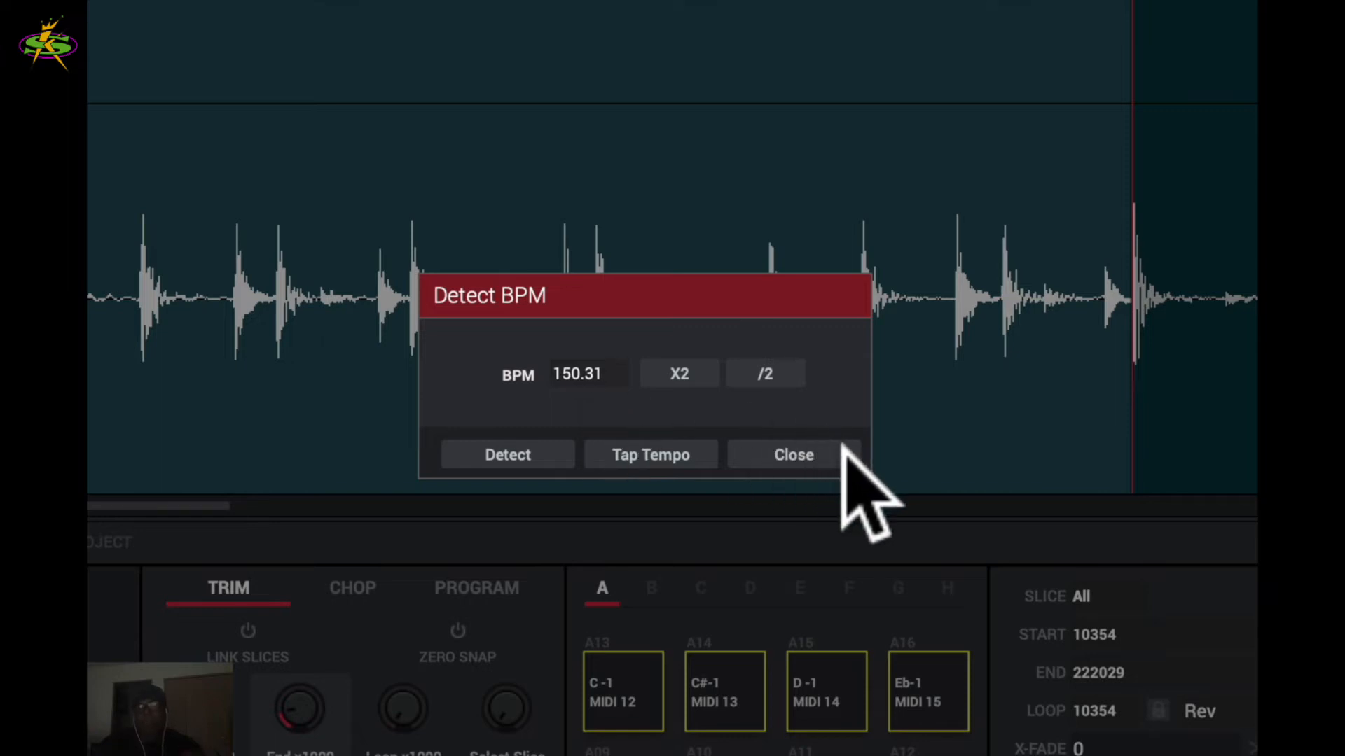
left_click(783, 449)
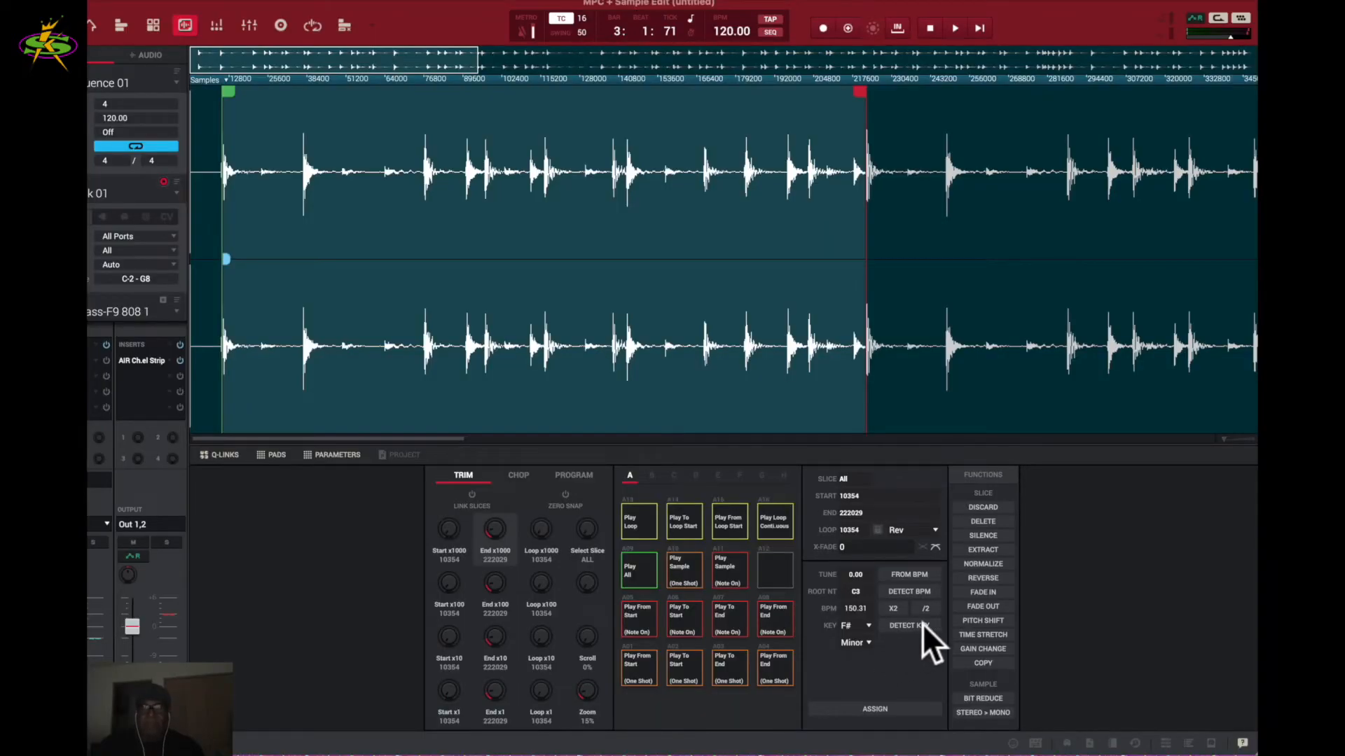
- Run Discard on the drum loop, leaving a sample that runs 0 to 211674
left_click(984, 505)
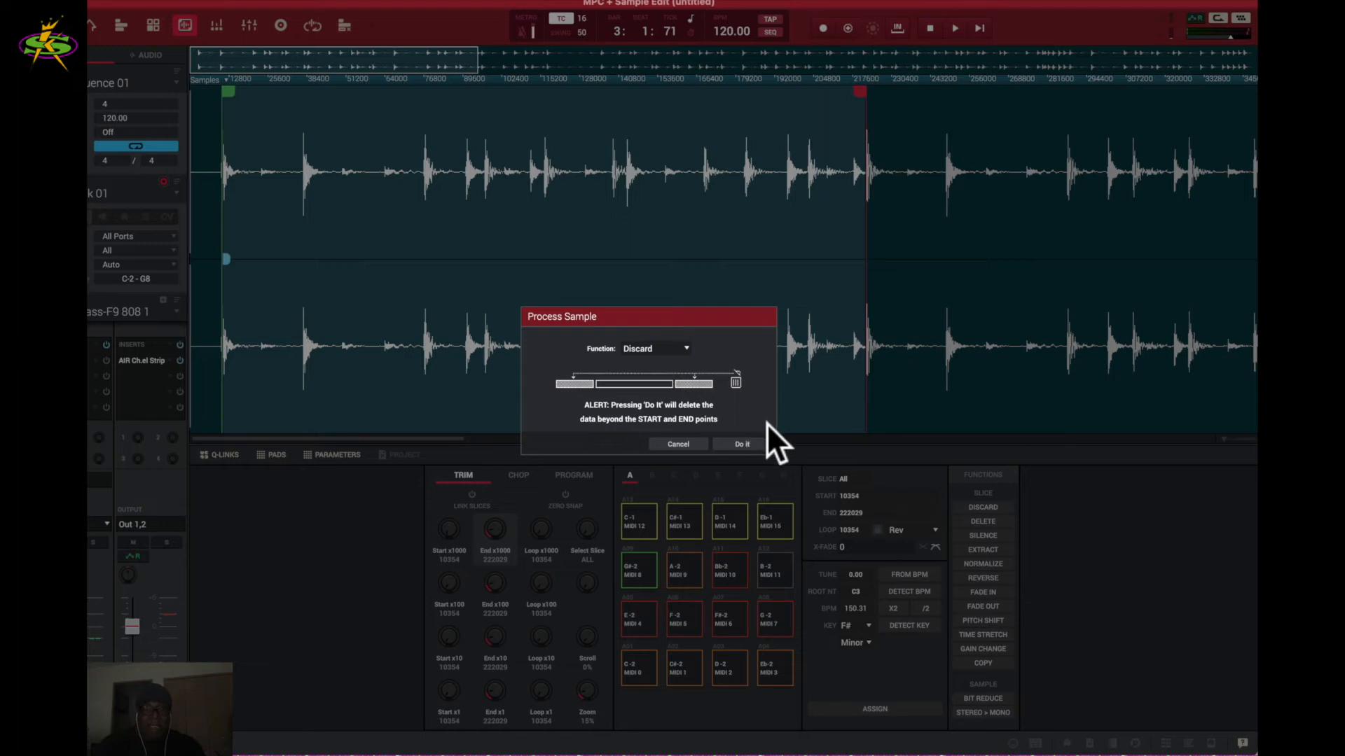
left_click(751, 441)
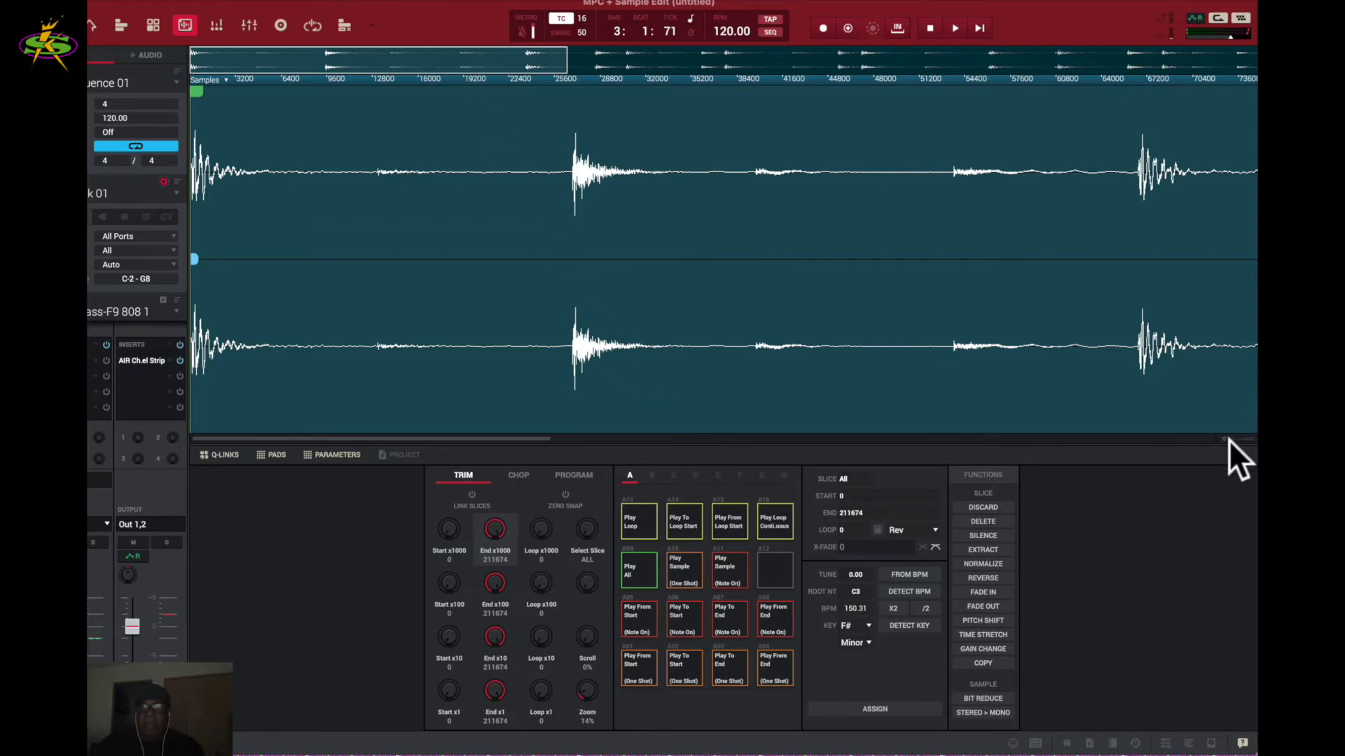
- Audition the trimmed sample on pad A01, then undo the Discard to restore start 10354 and end 222029
mouse_move(1225, 440)
left_mouse_down()
mouse_move(1243, 438)
mouse_move(1208, 443)
left_mouse_up()
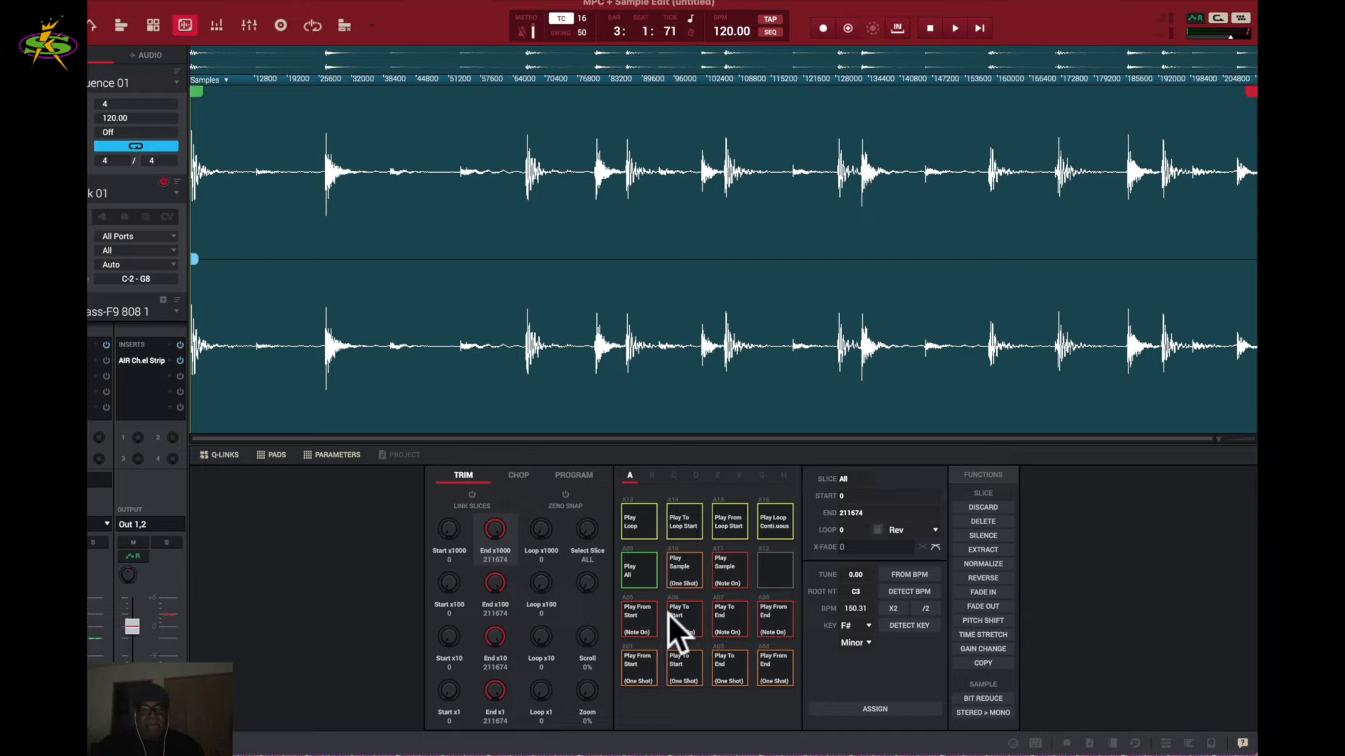
left_click(645, 659)
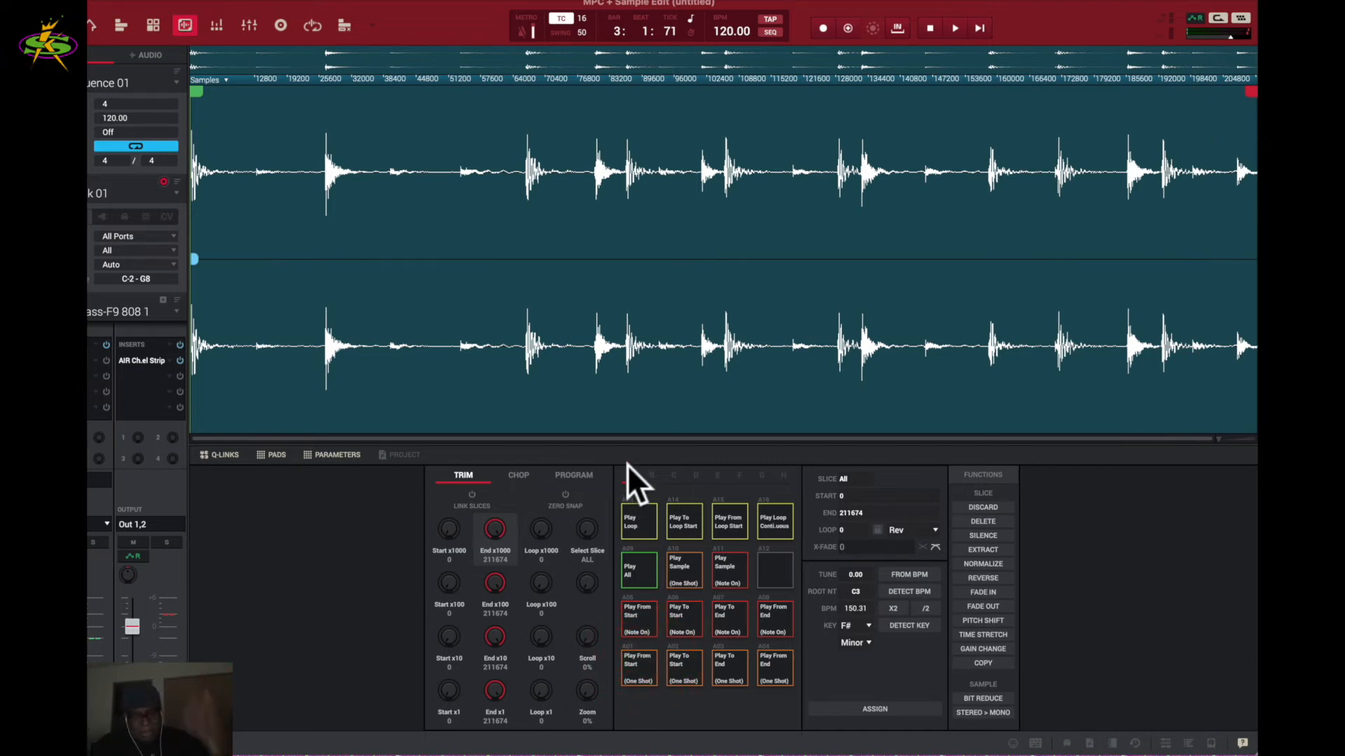
key("super+z")
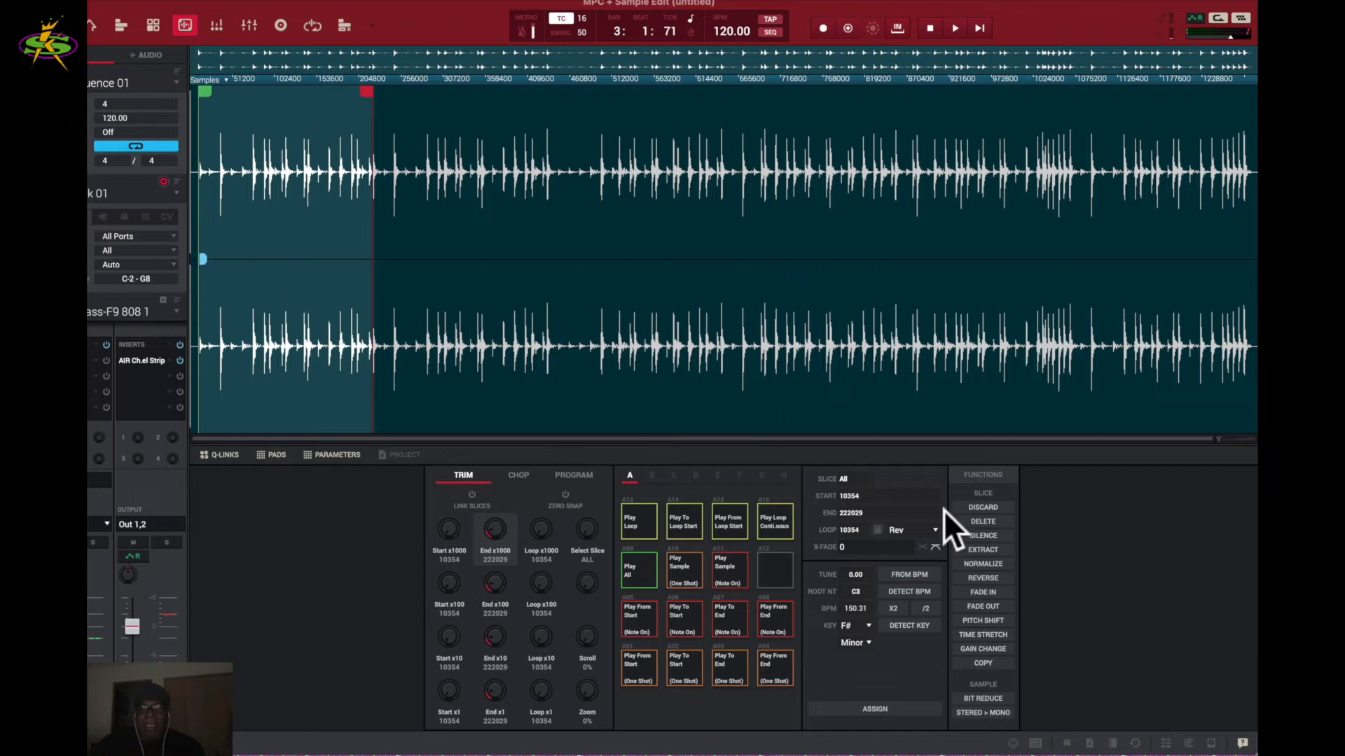
- Relink the loop point to the start and choose Delete from the Functions list
left_click(879, 531)
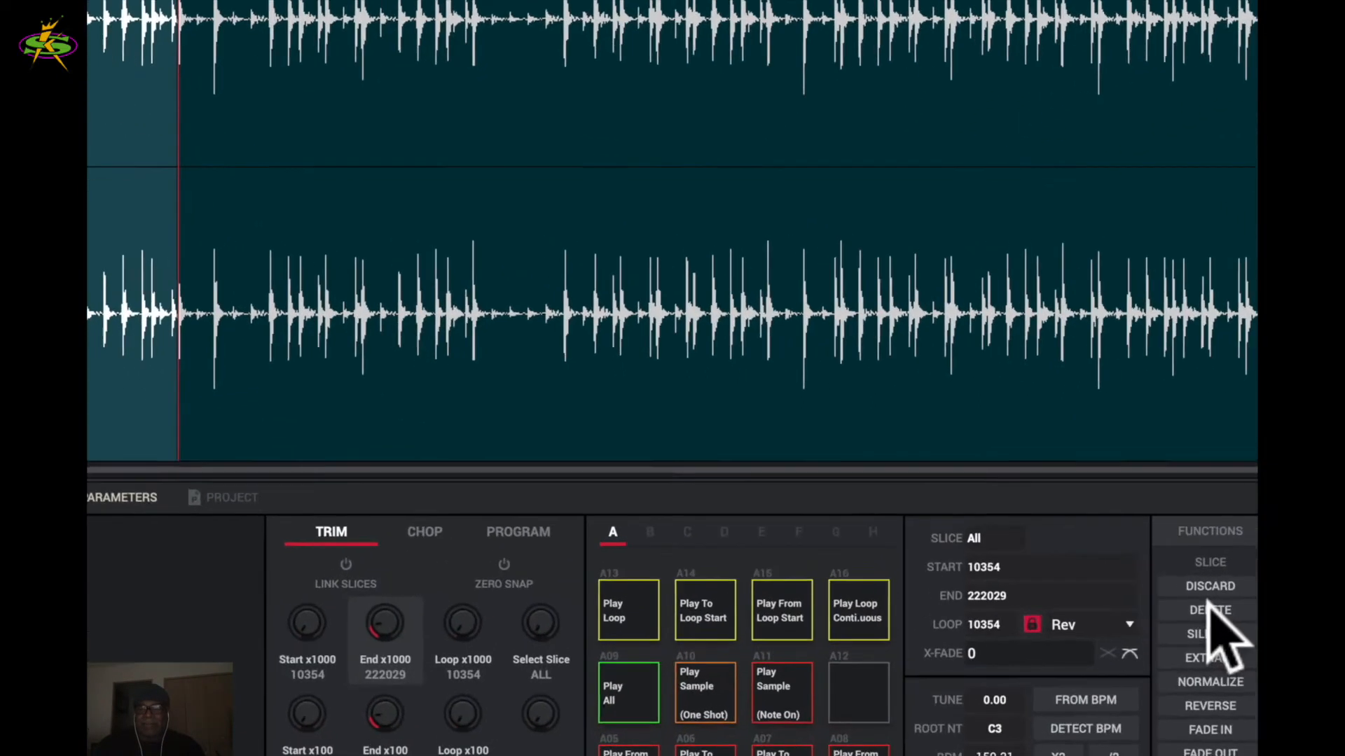
left_click(983, 521)
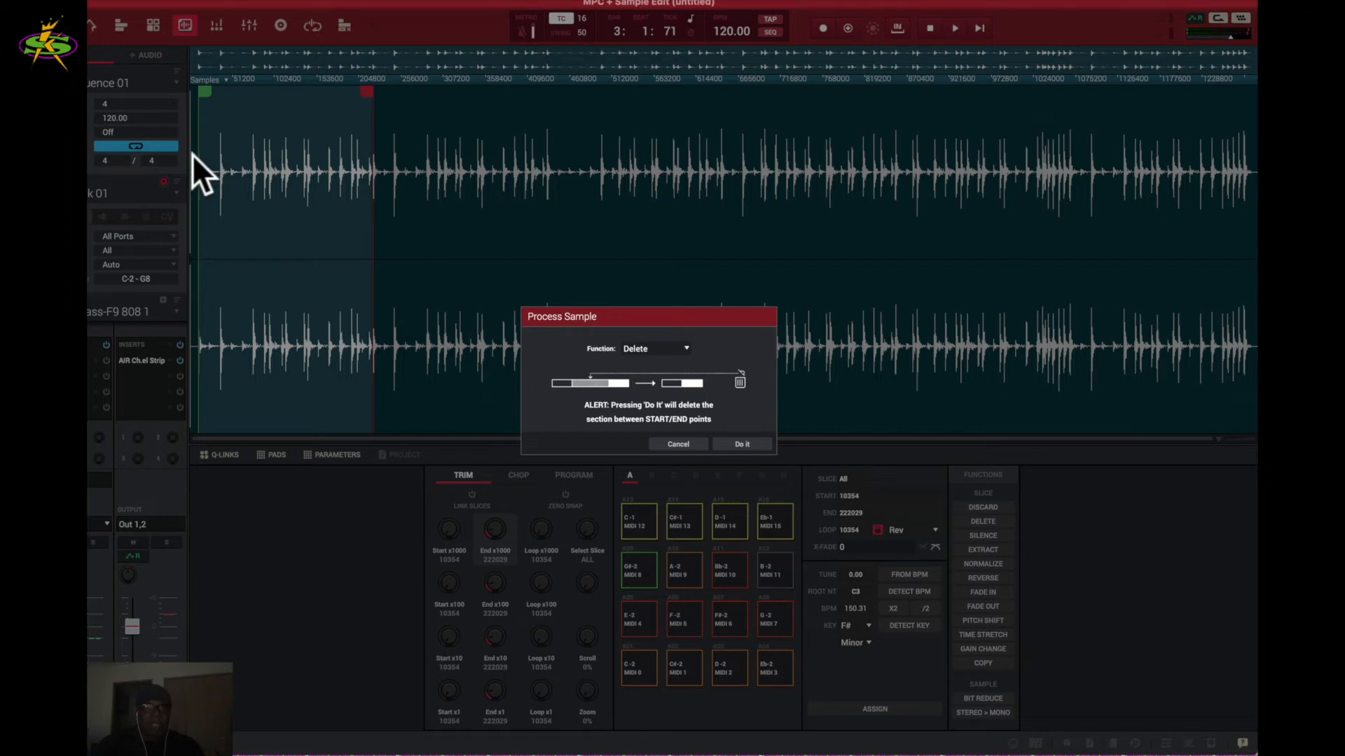
- Apply the Delete, listen to the shortened loop, then undo to restore start 10354 and end 222029
left_click(742, 442)
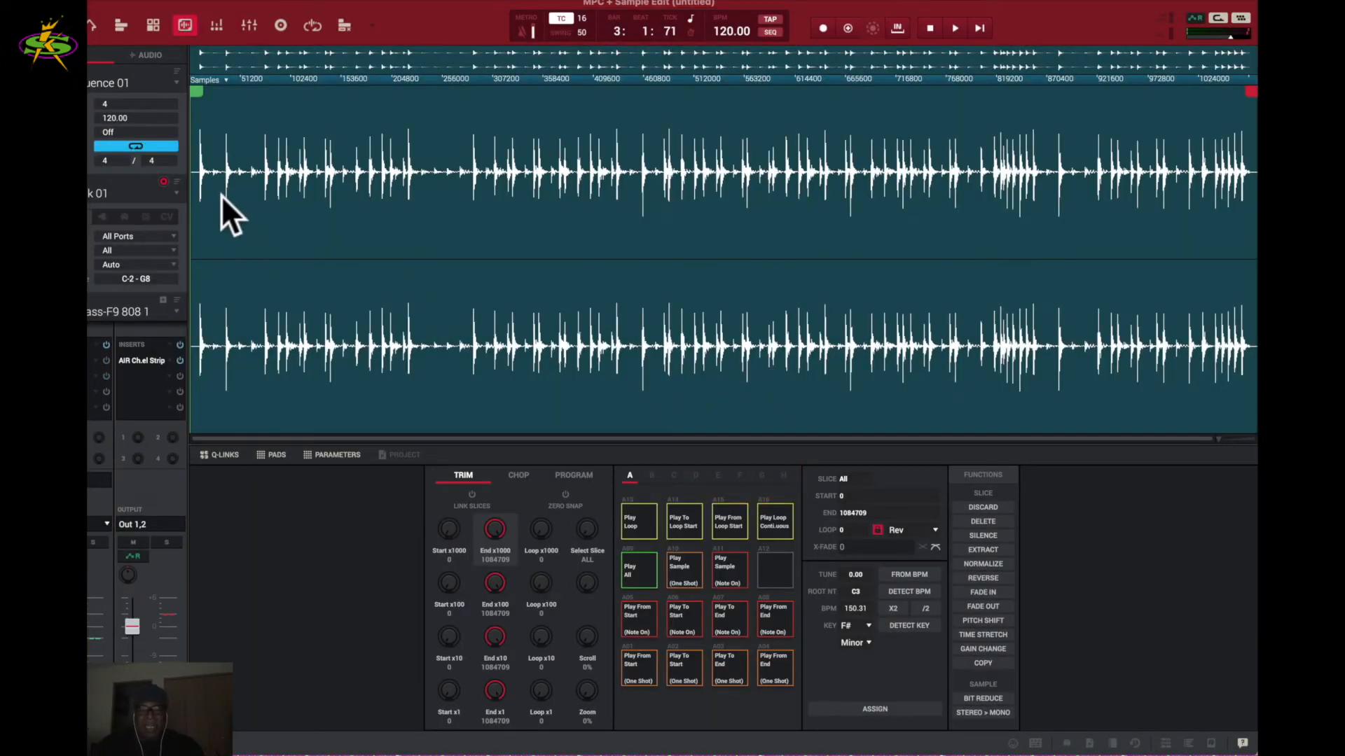
key("space")
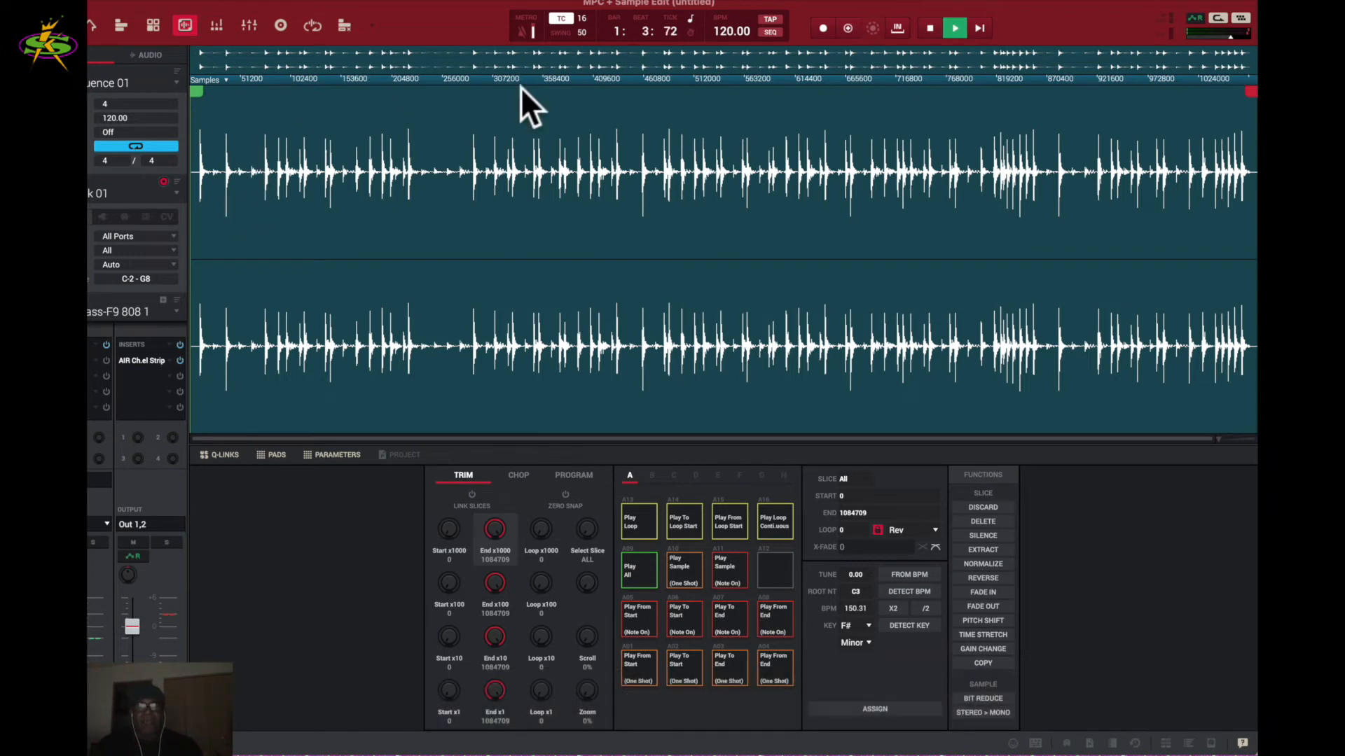
key("space")
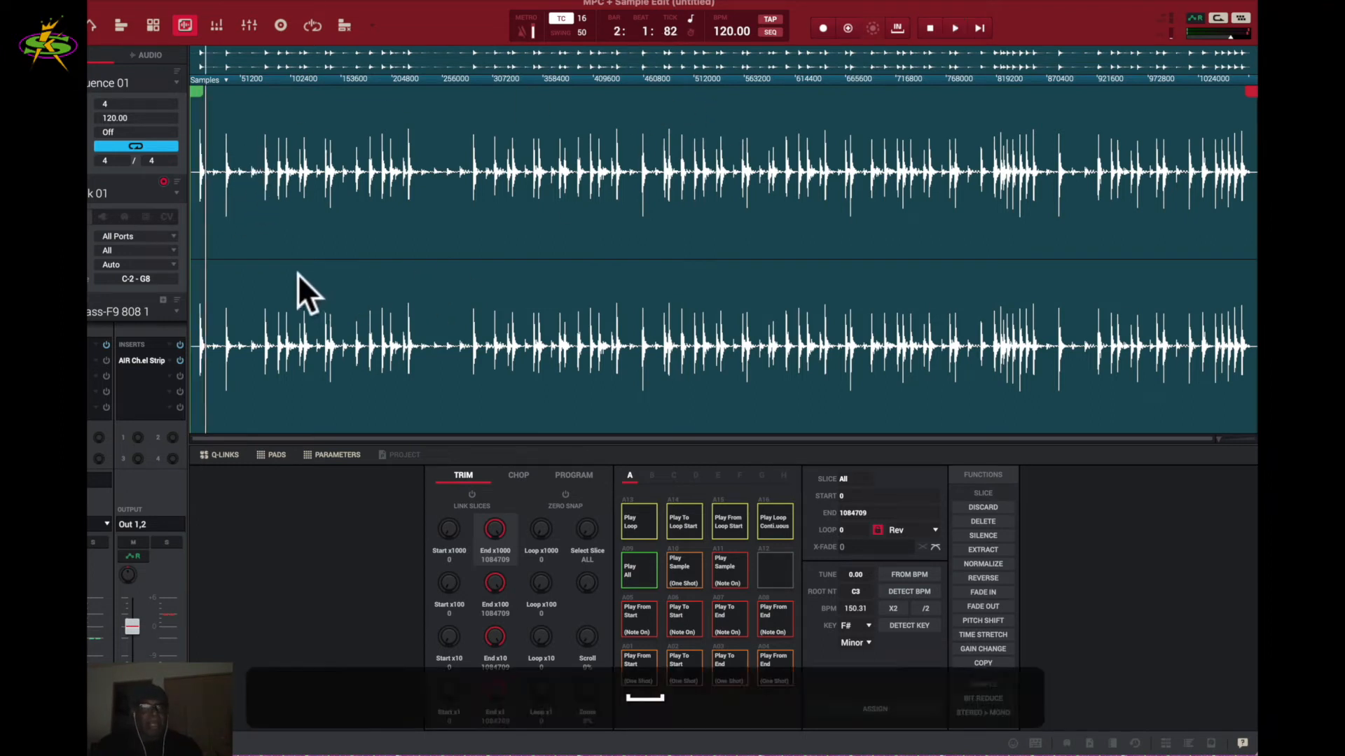
left_click(297, 275)
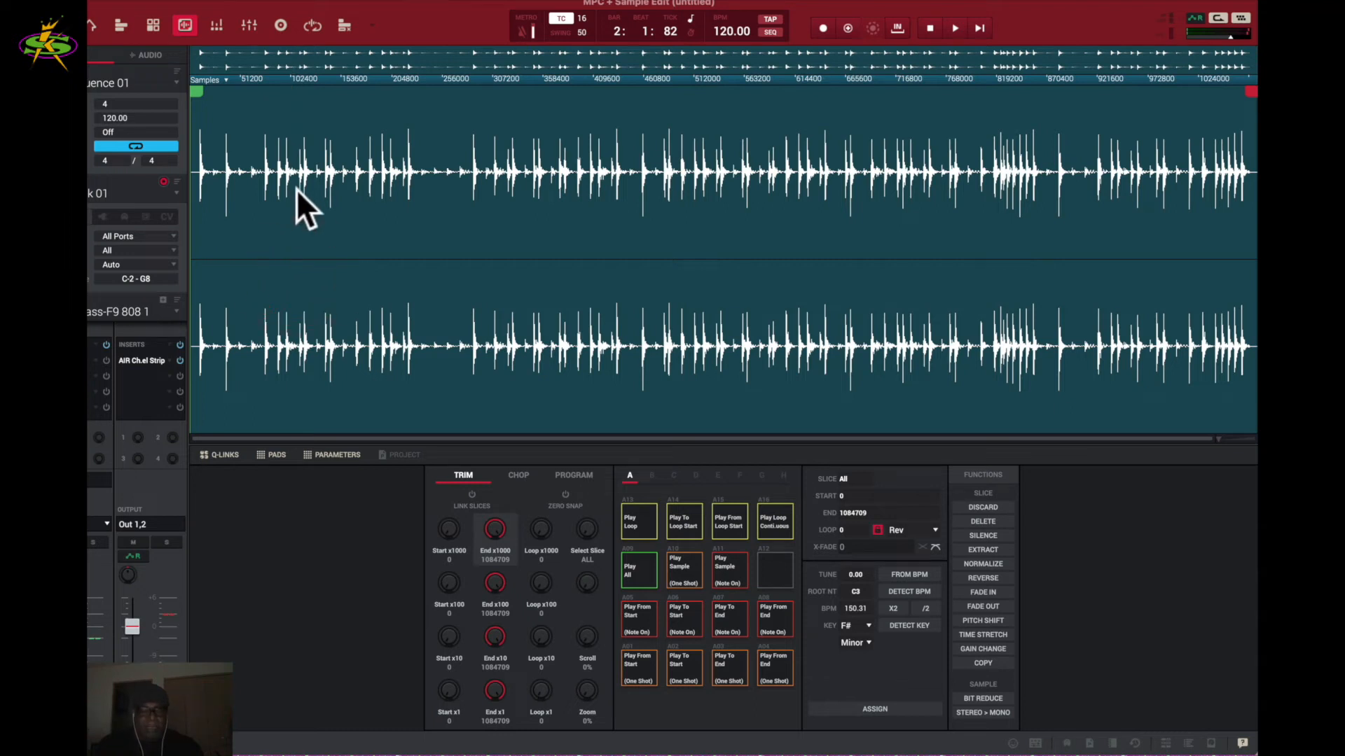
key("super+z")
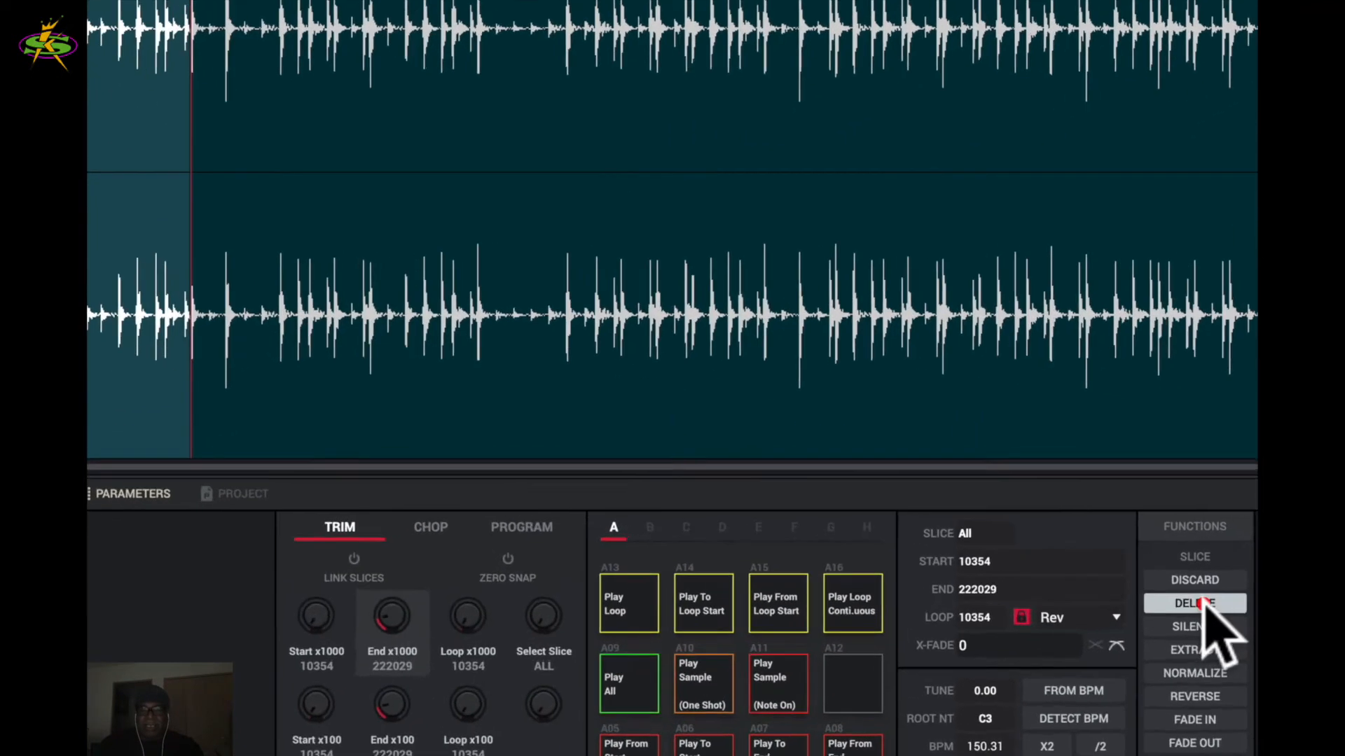
left_click(984, 521)
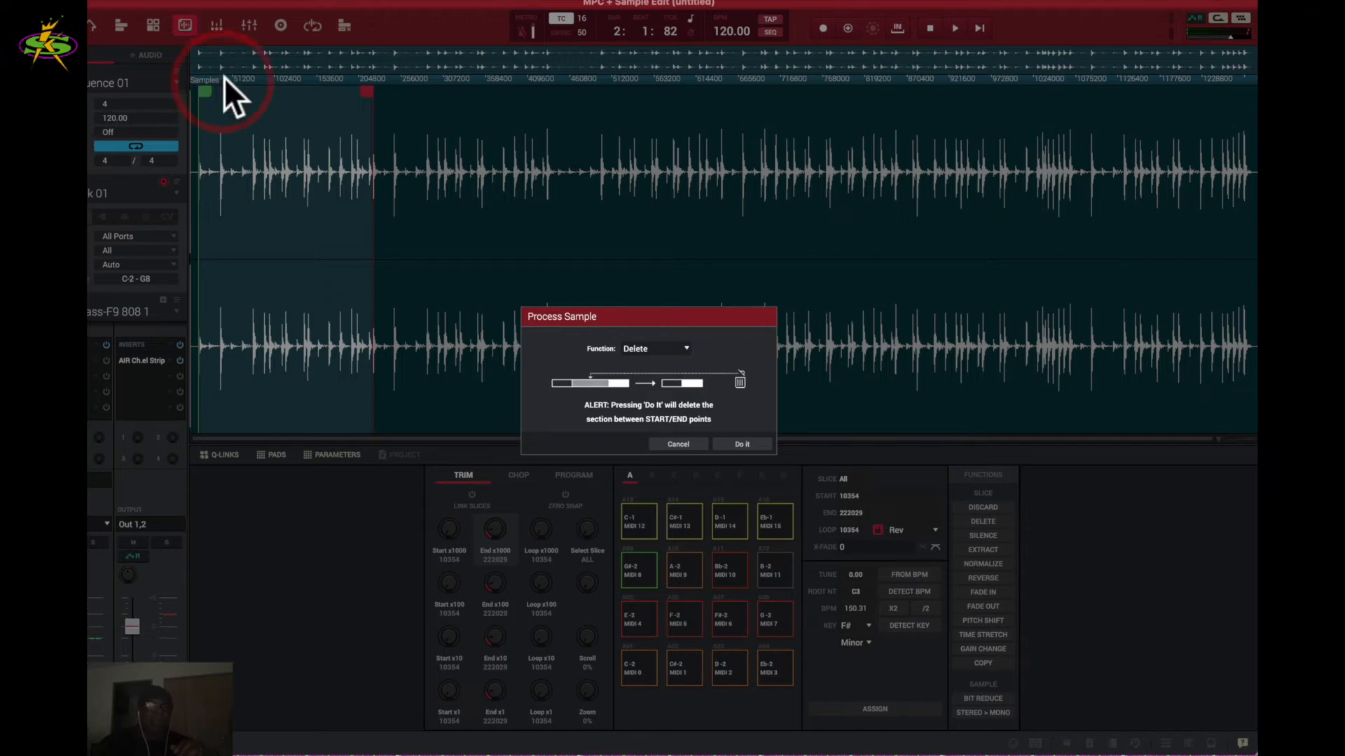
left_click(683, 443)
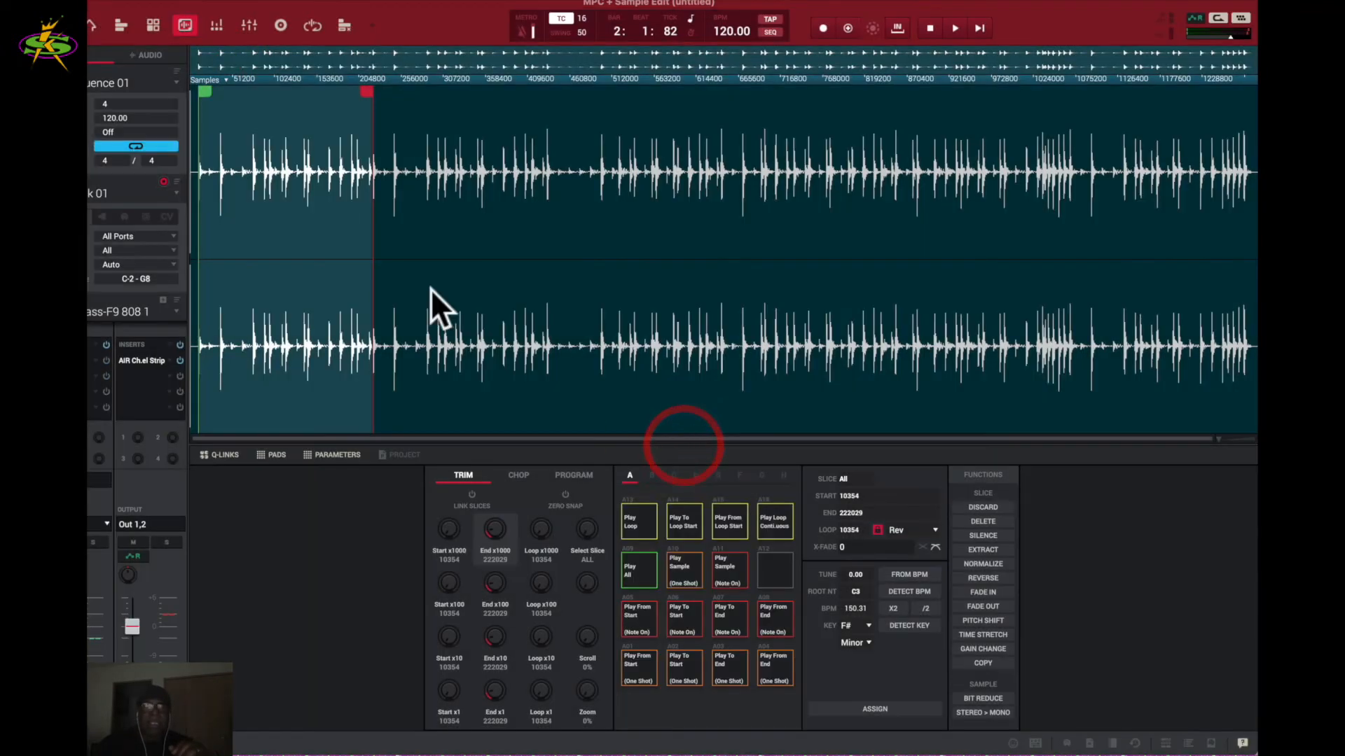
left_click(227, 81)
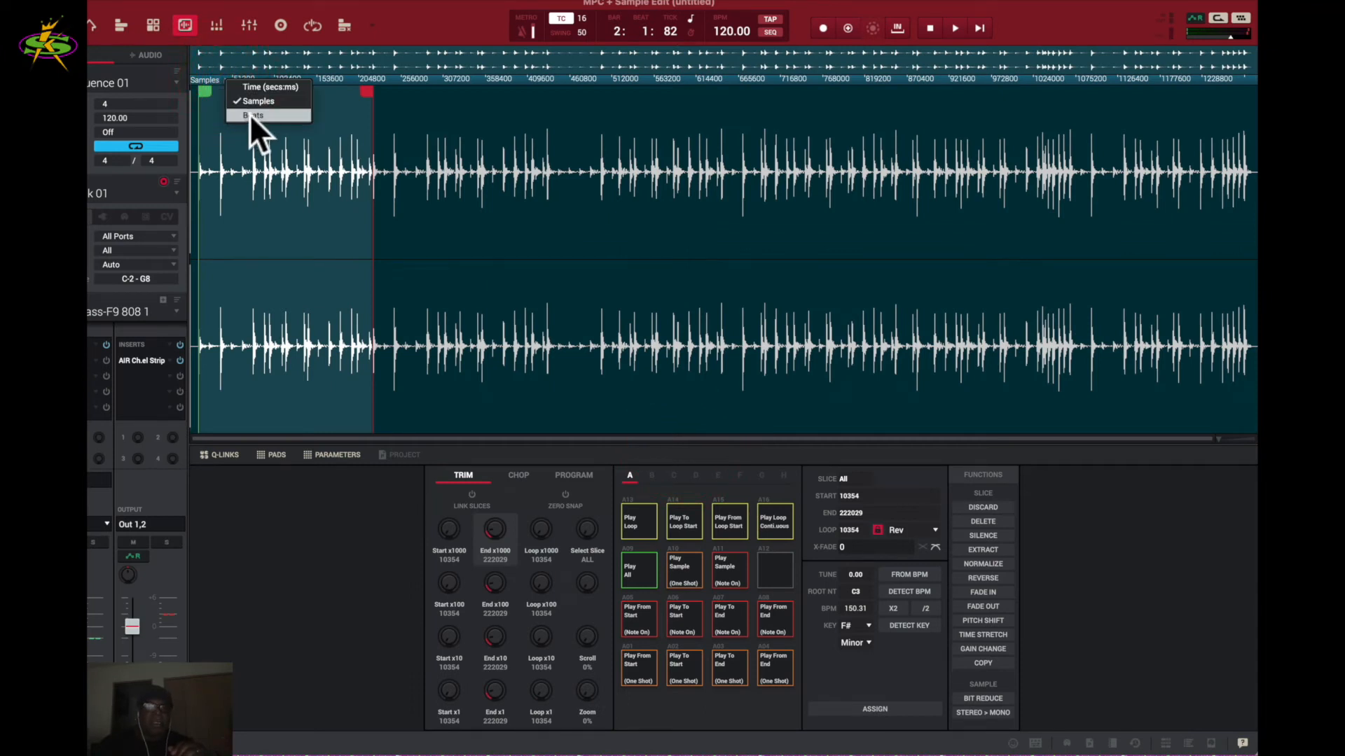
- Switch the ruler to Beats, test Delete with playback, then undo the deletion
left_click(249, 113)
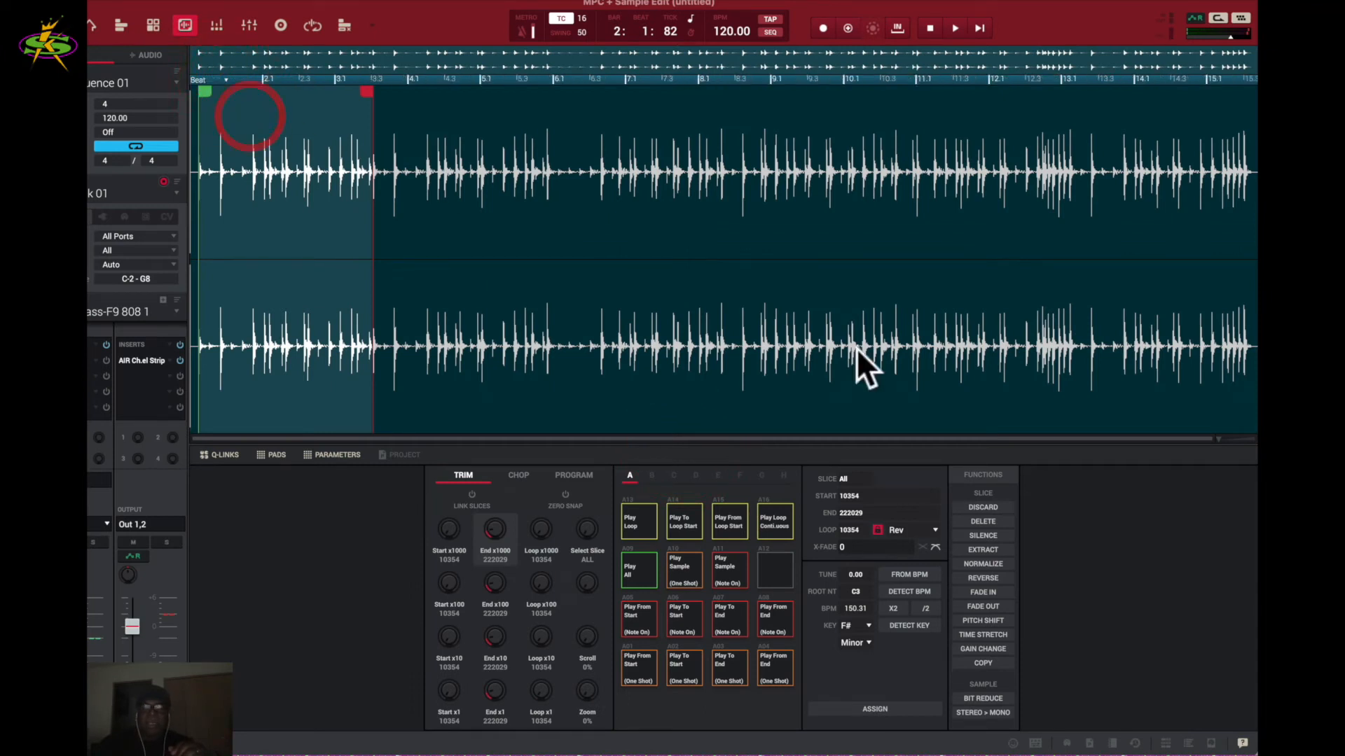
left_click(983, 520)
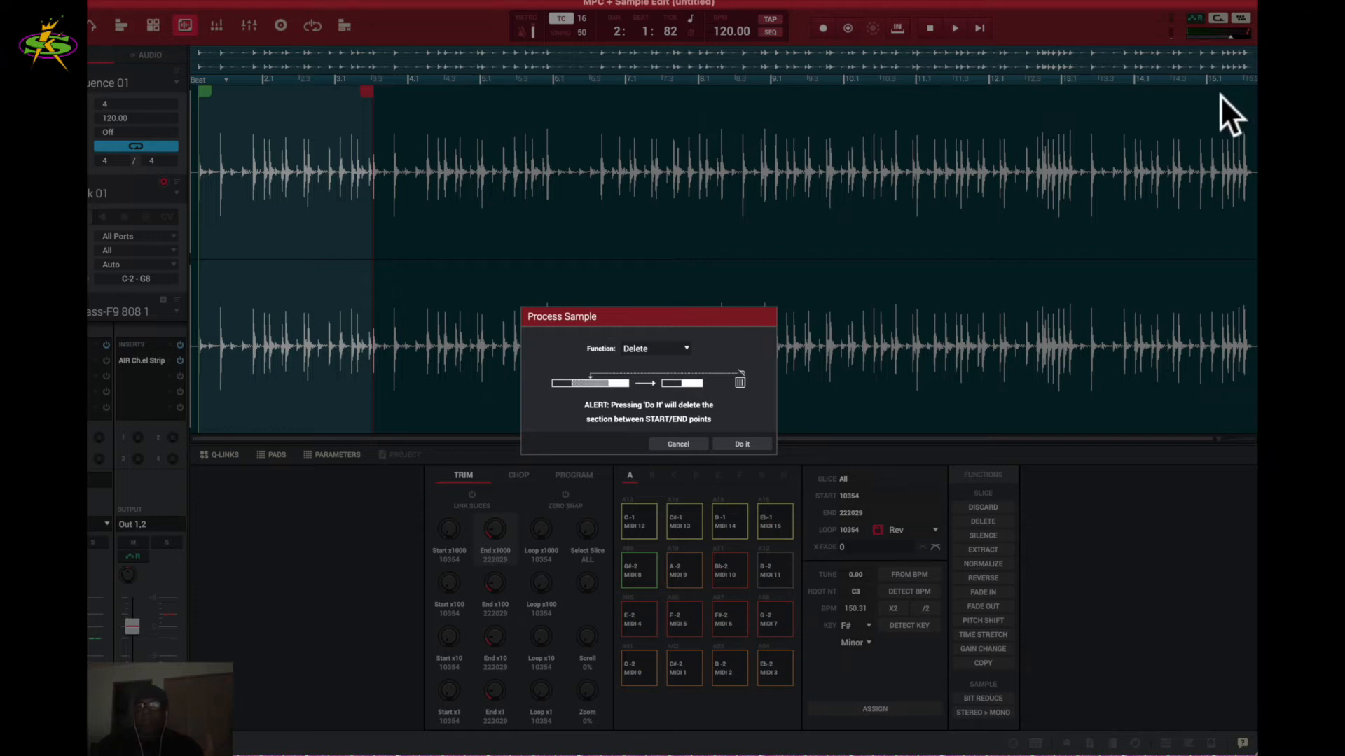
left_click(737, 443)
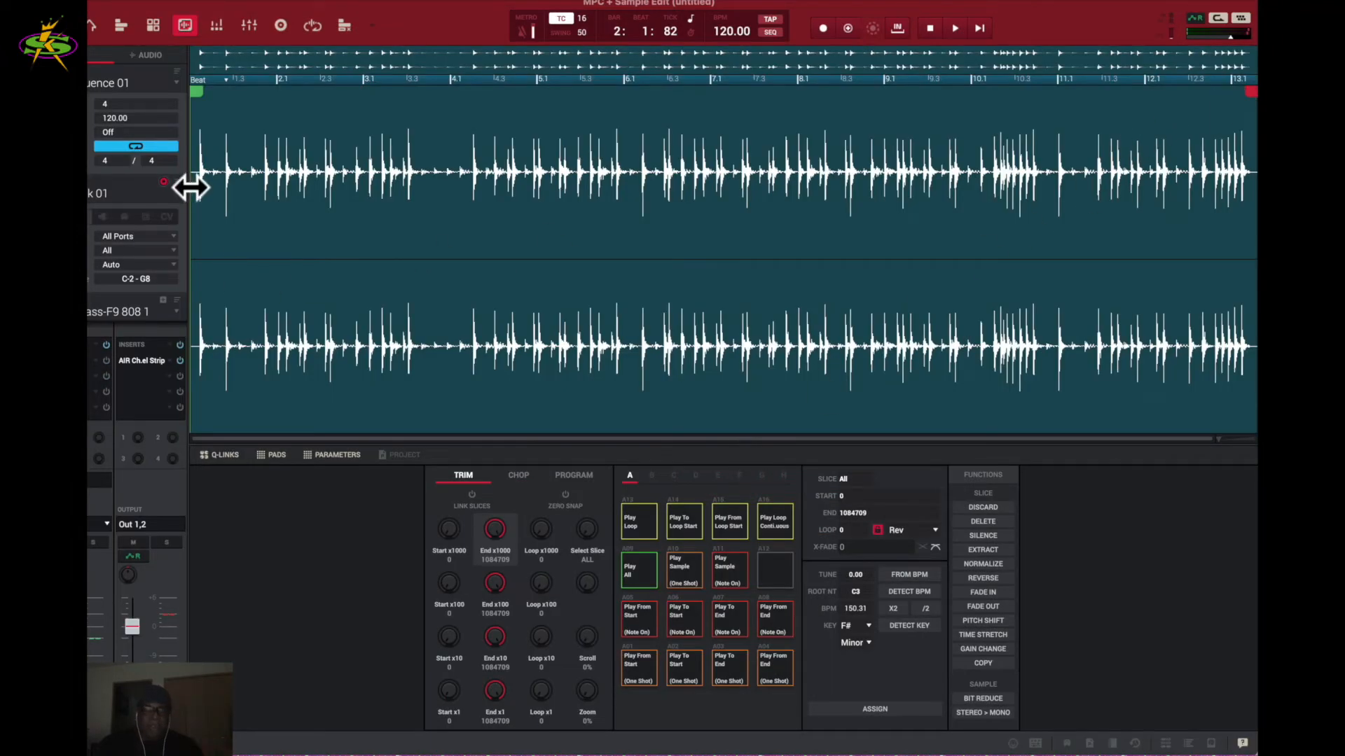
key("space")
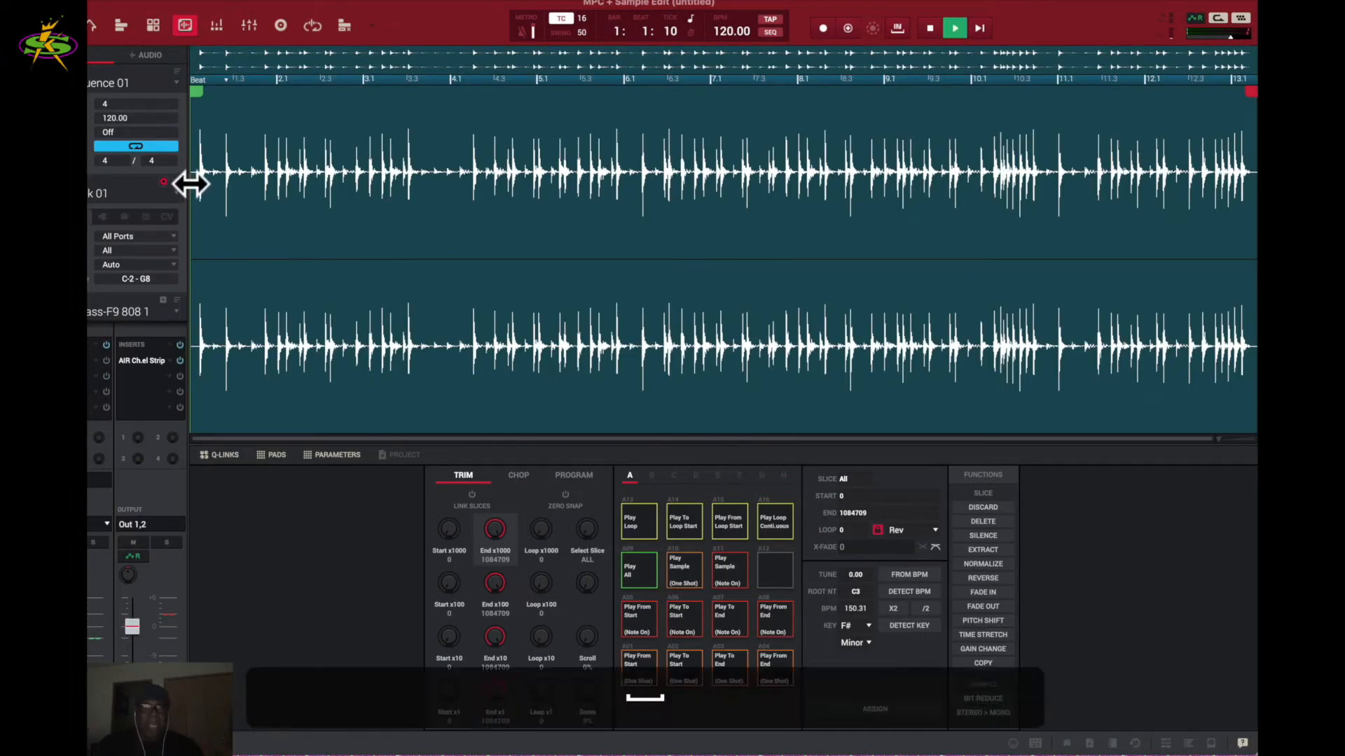
left_click(348, 160)
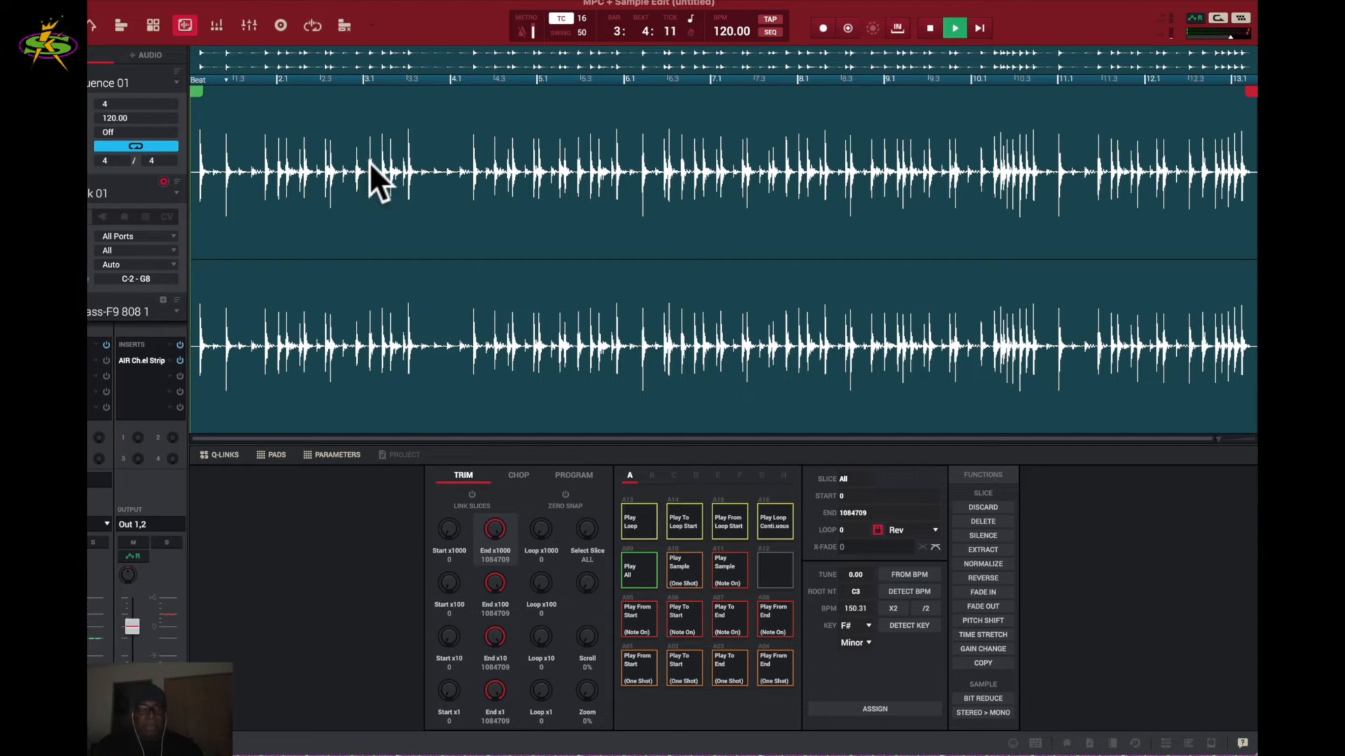
key("super+z")
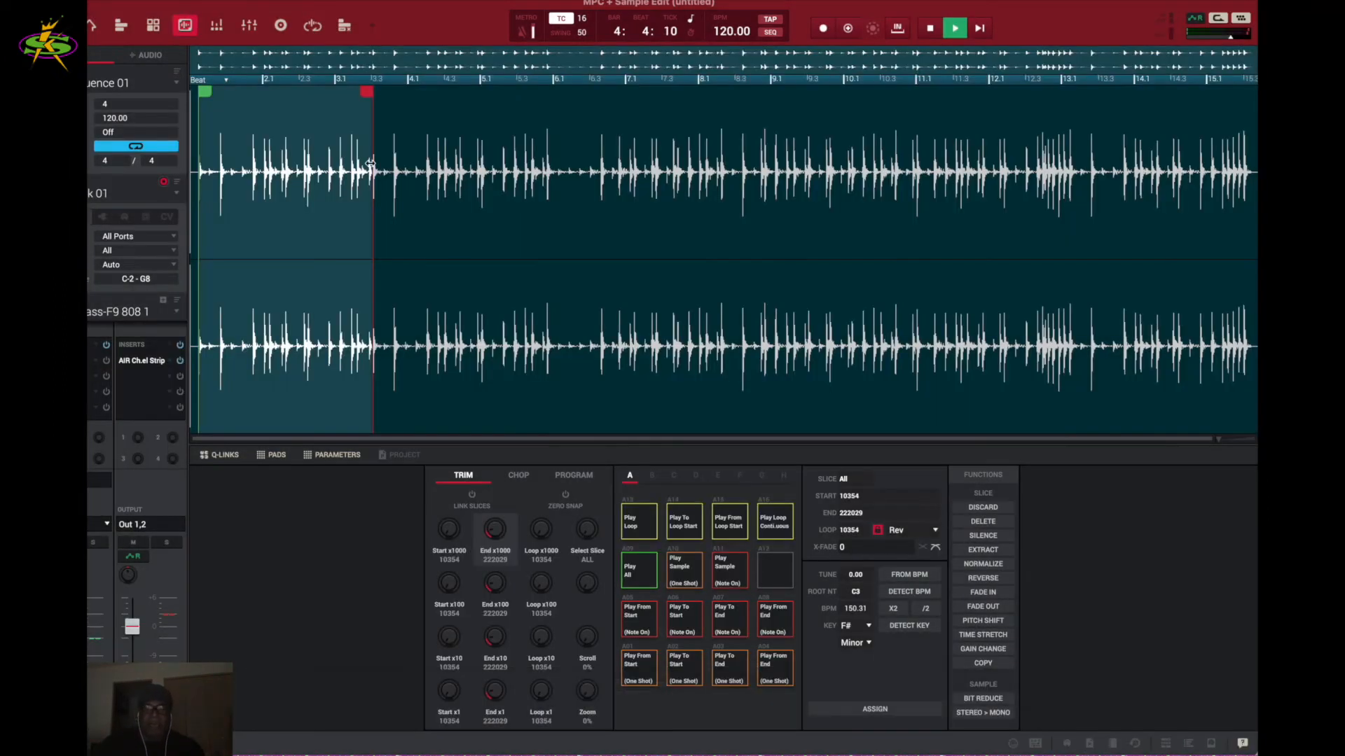
left_click(983, 536)
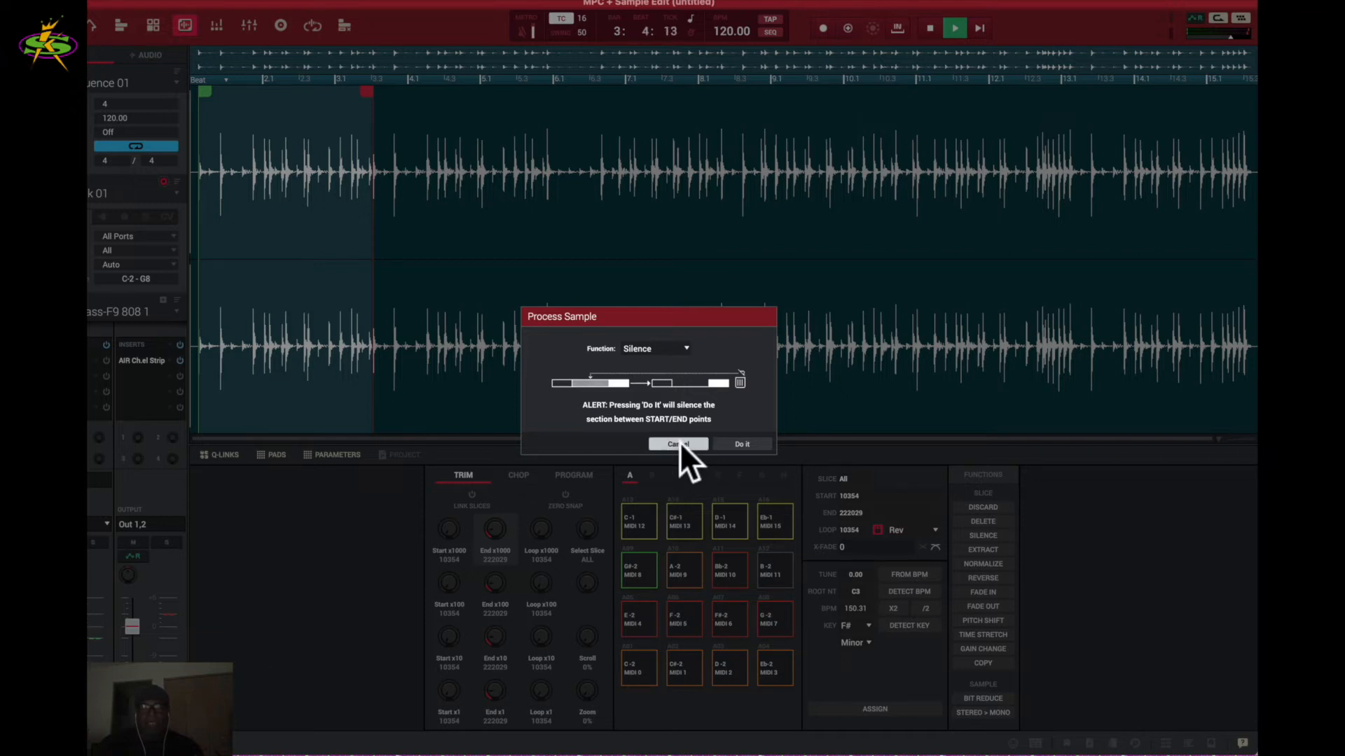
left_click(676, 443)
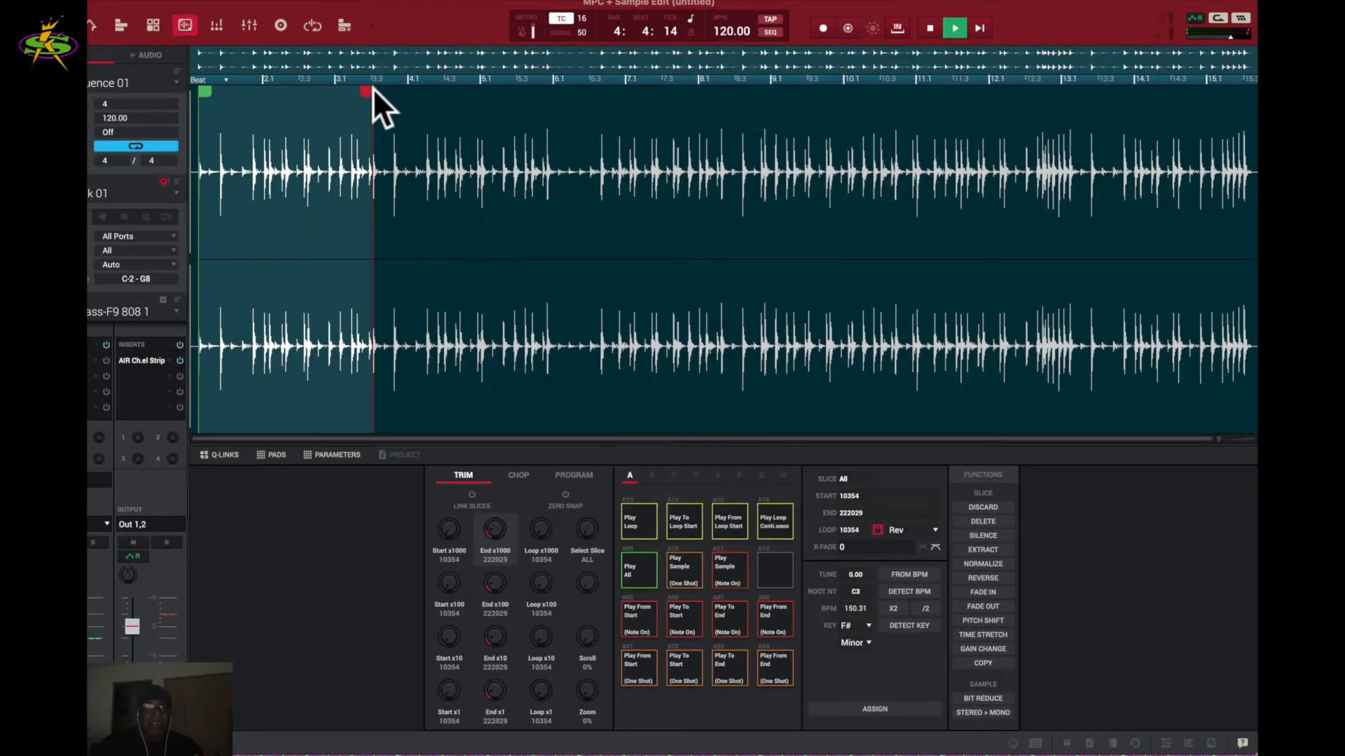
- Mark the section from start 220222 (just before beat 4) to end 498940 (about beat 6.3)
left_click_drag(370, 92, 598, 114)
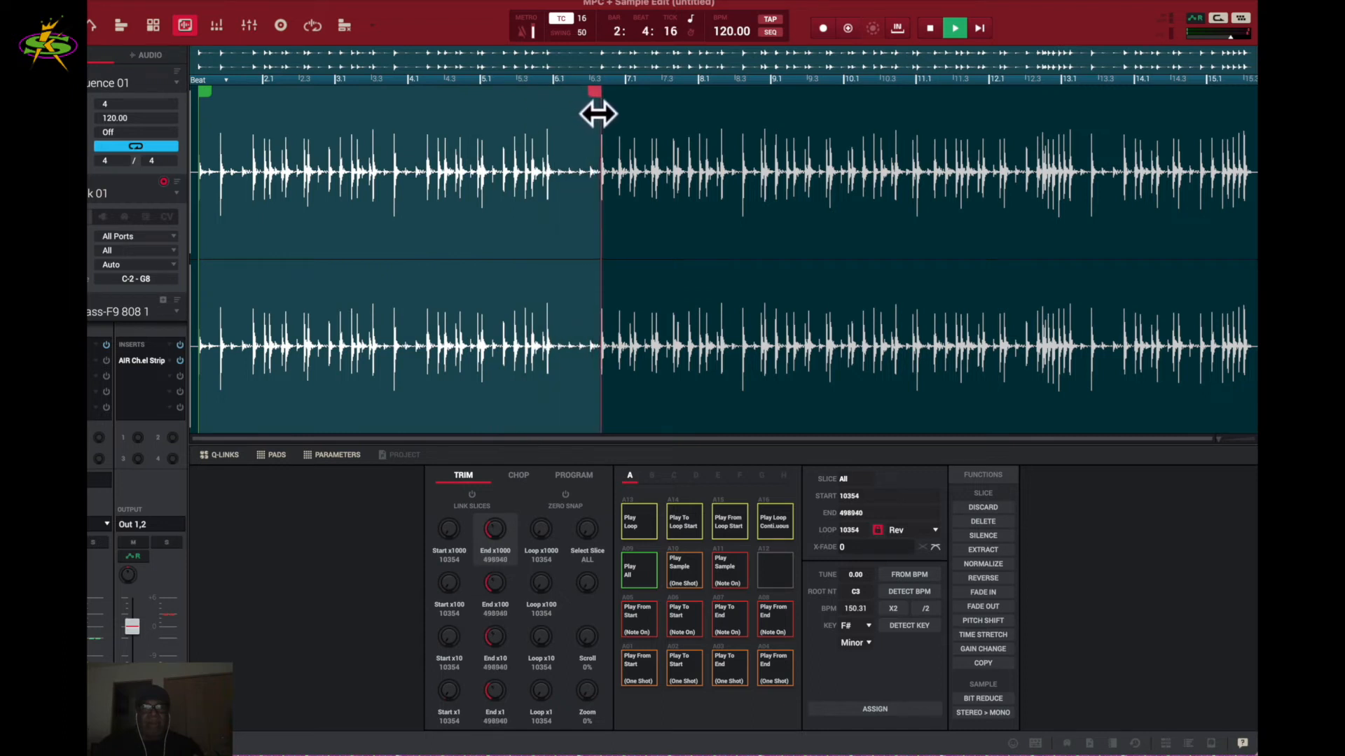
left_click_drag(210, 87, 403, 105)
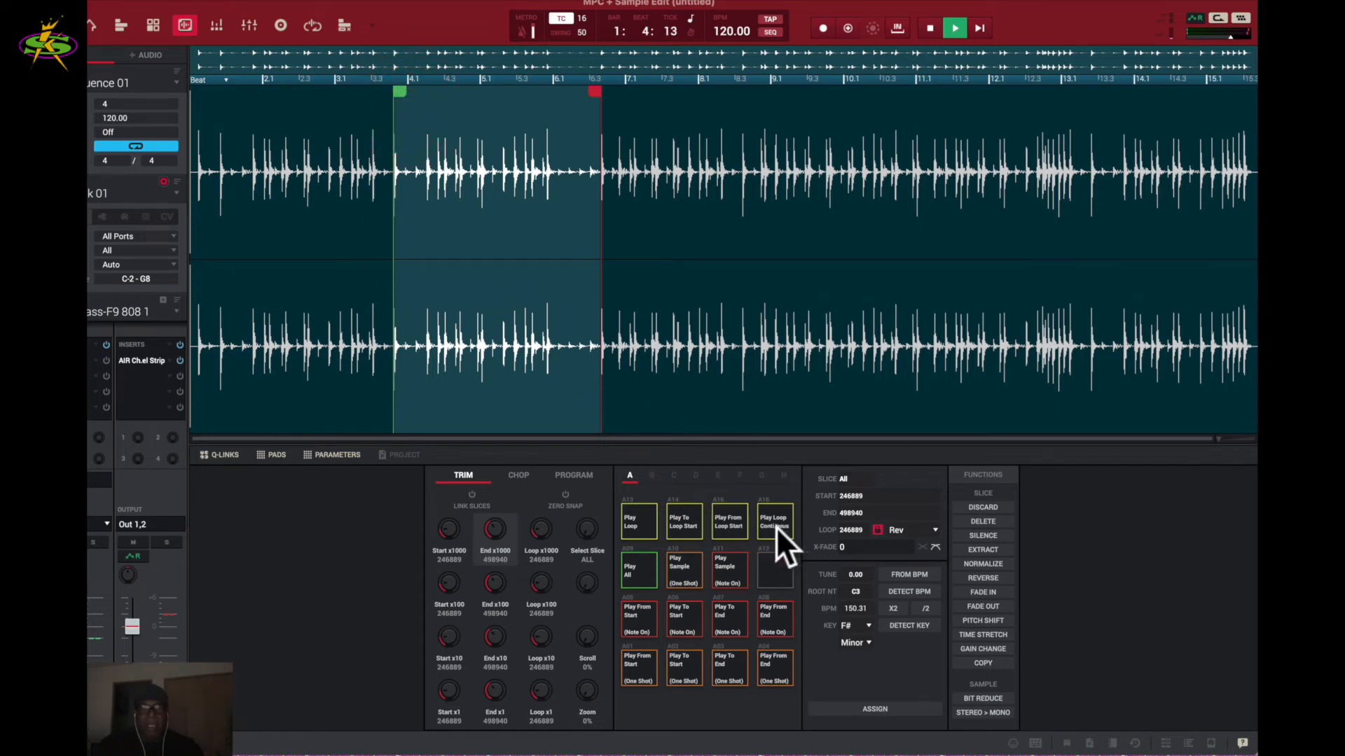
left_click(447, 228)
left_click_drag(396, 93, 377, 100)
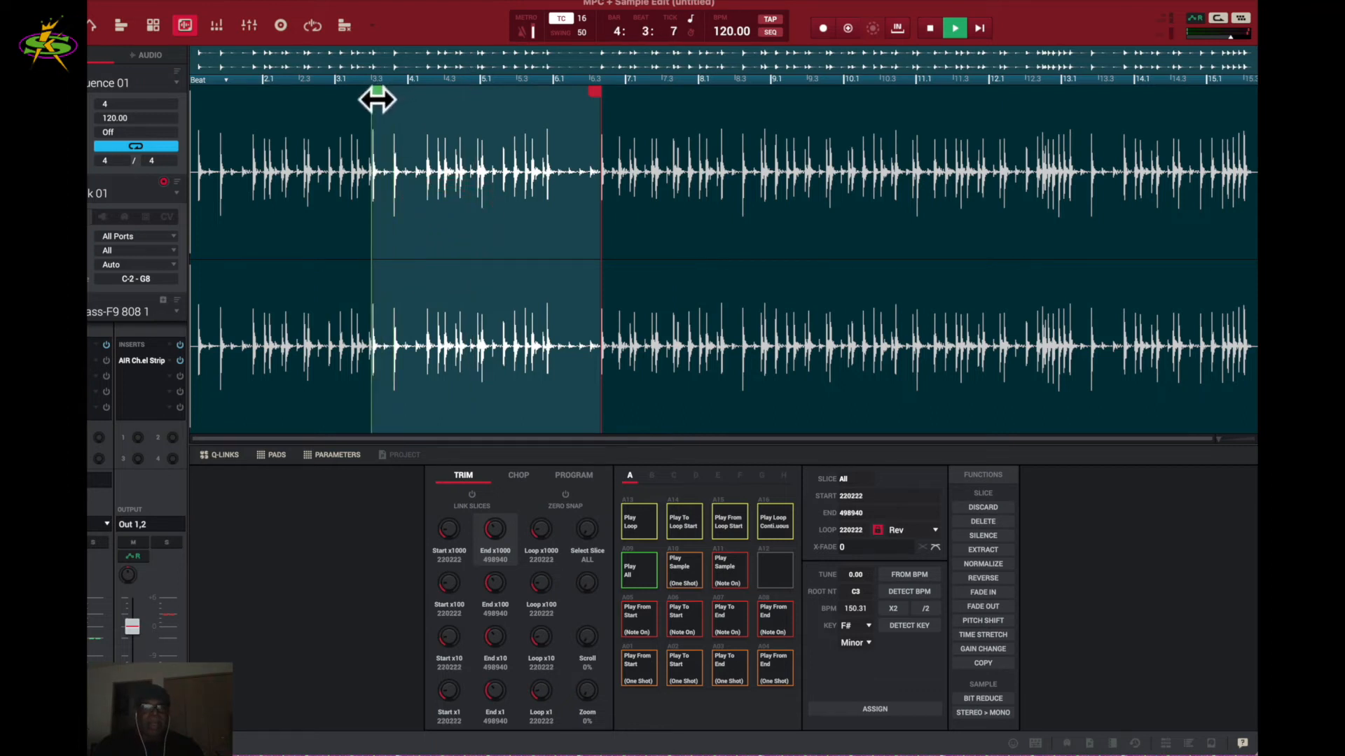
left_click(484, 234)
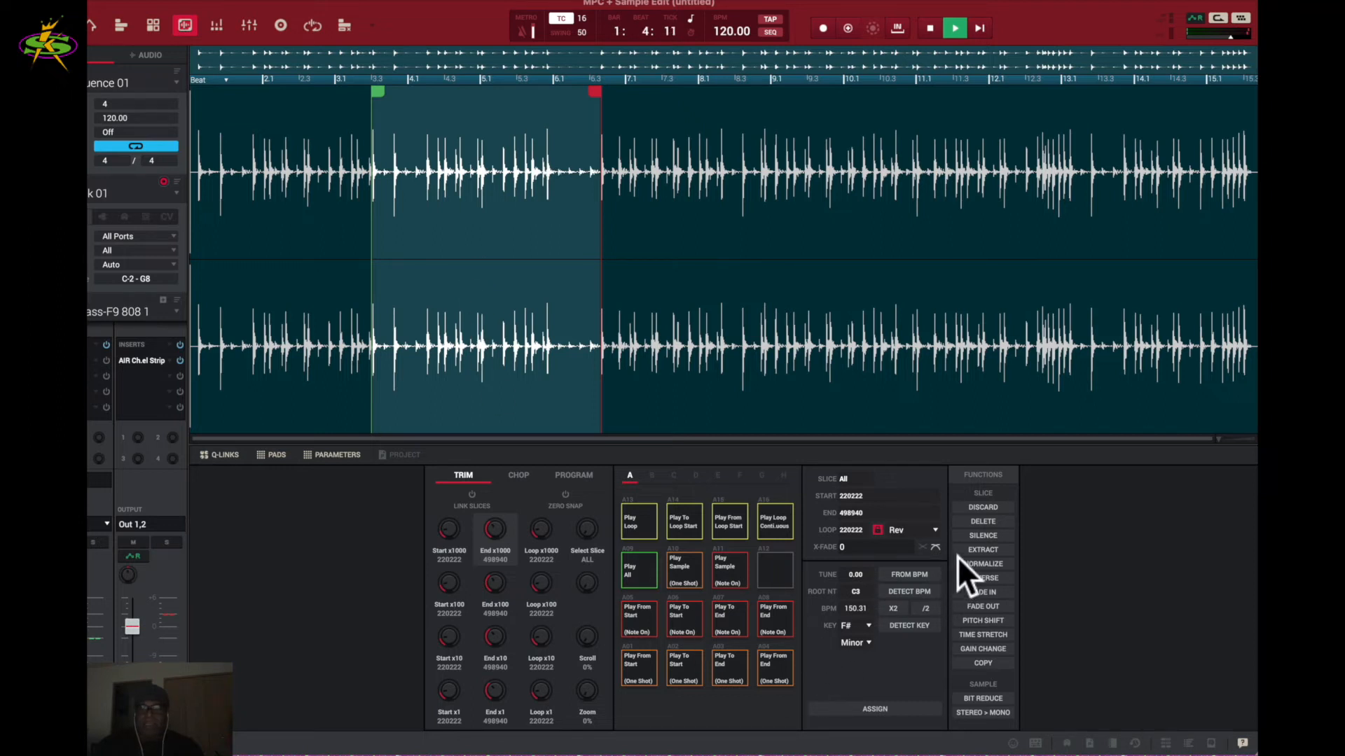
left_click(980, 536)
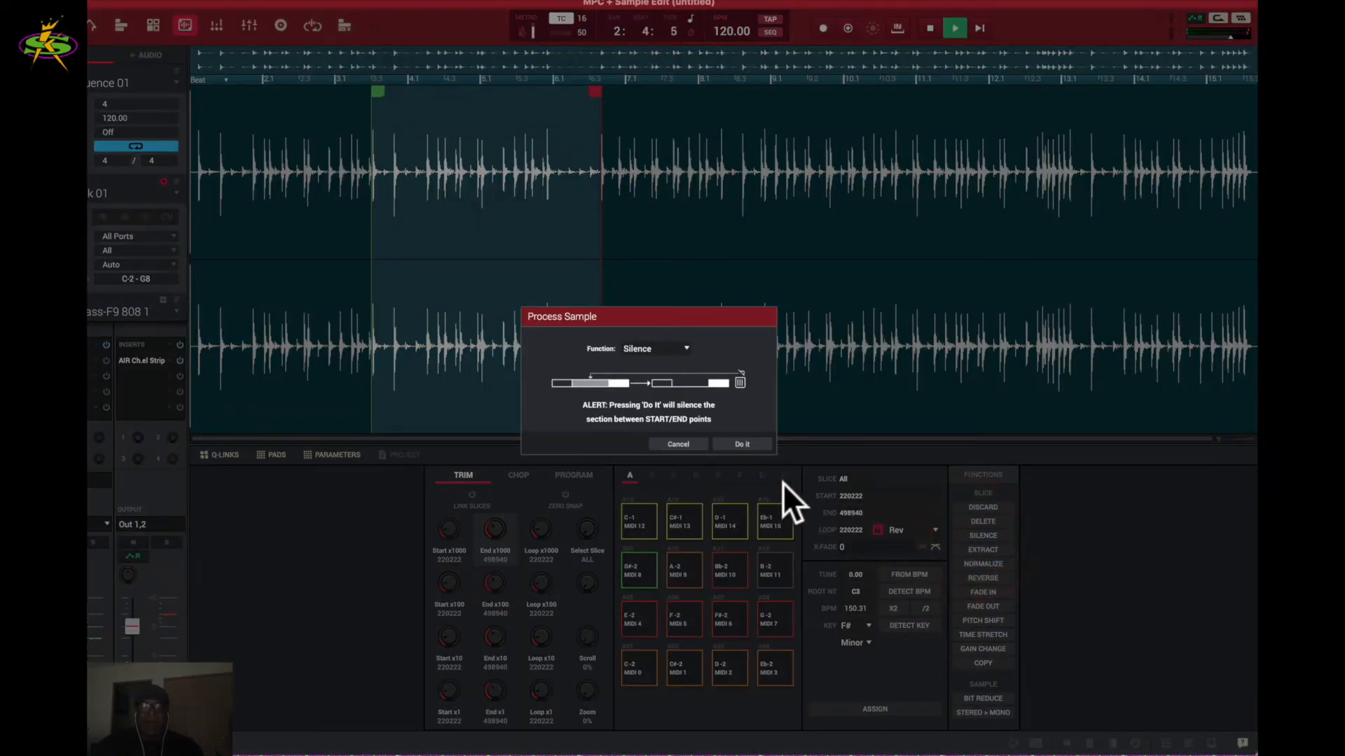
left_click(746, 444)
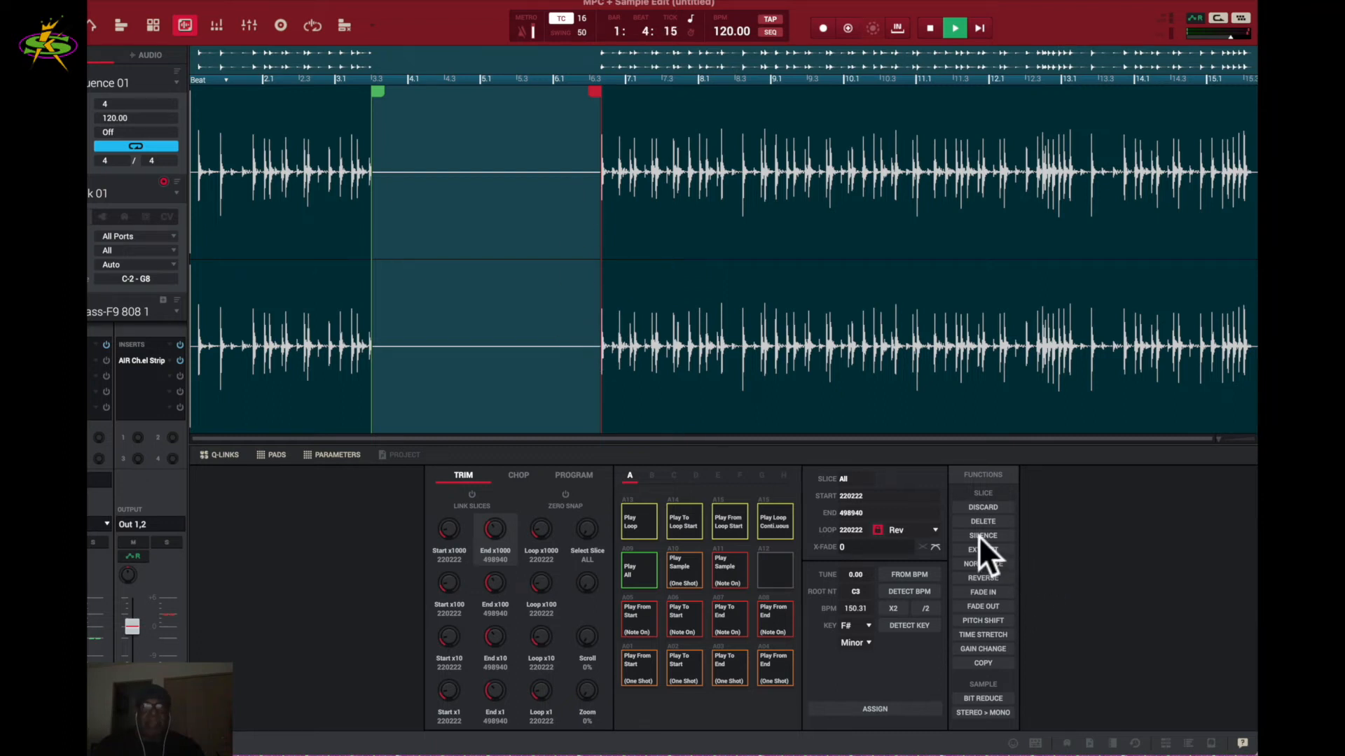
key("super+z")
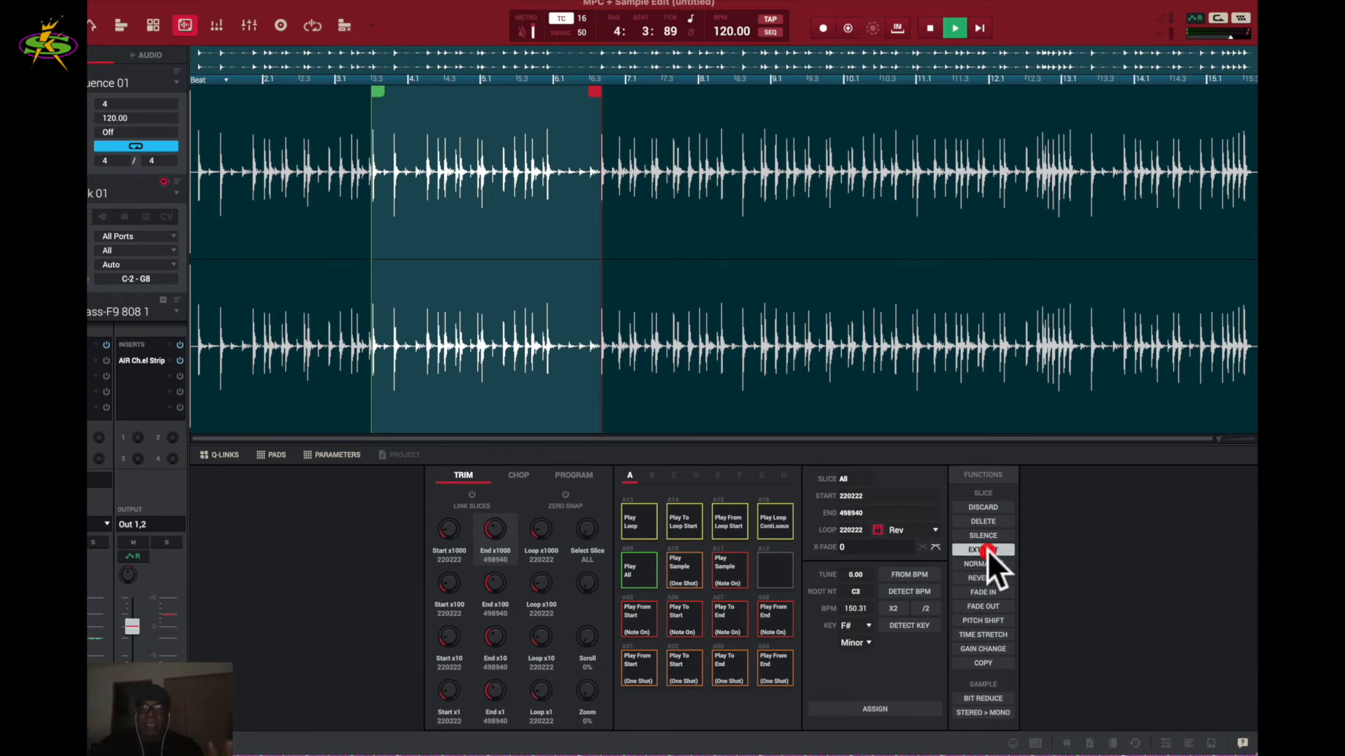
- Extract the 220222–498940 section as a new sample named 'Top10 Drums loop'
left_click(983, 549)
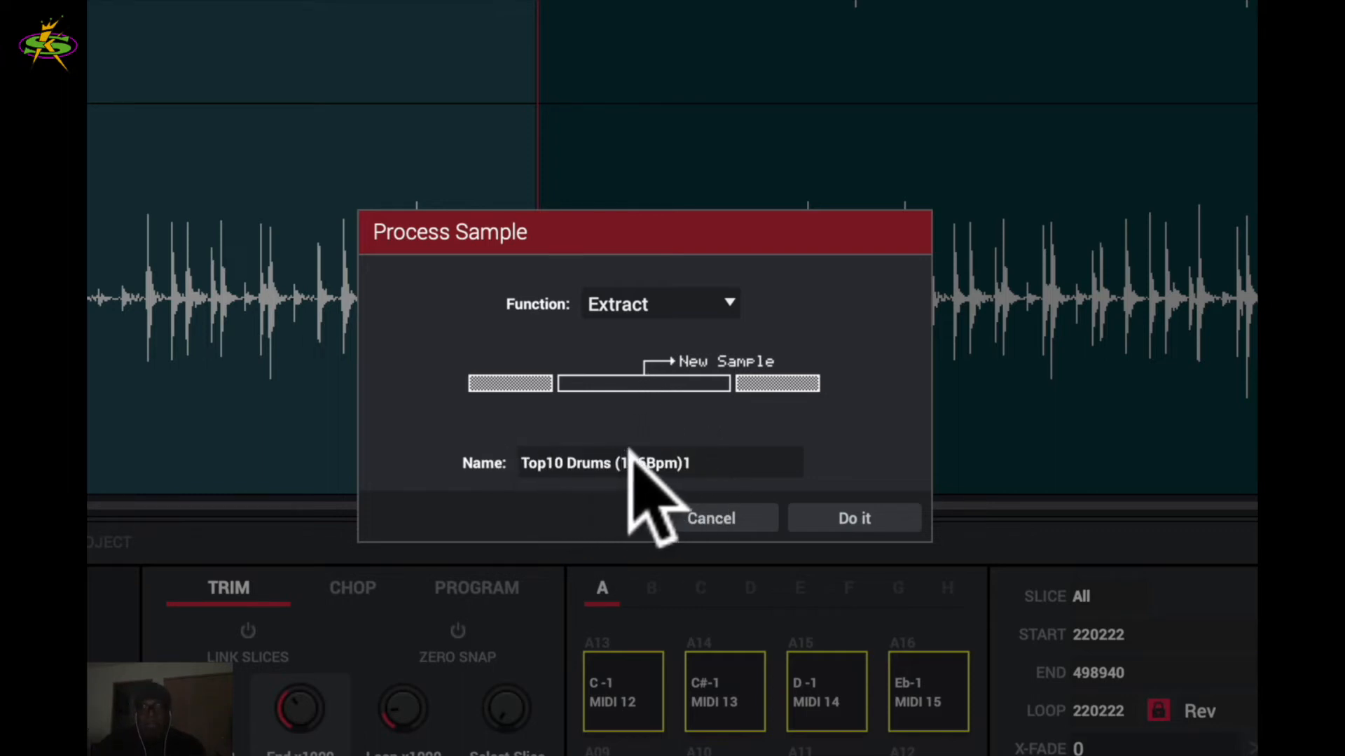
left_click(718, 461)
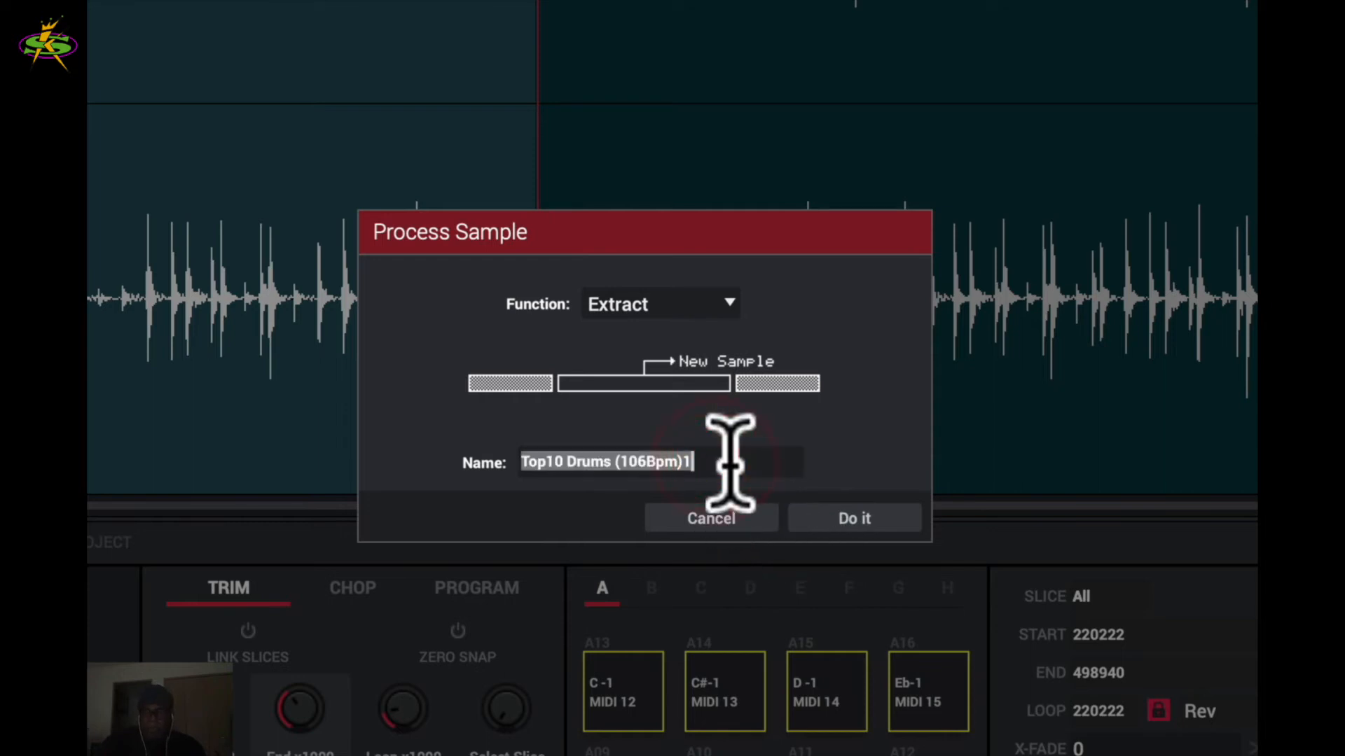
left_click(762, 461)
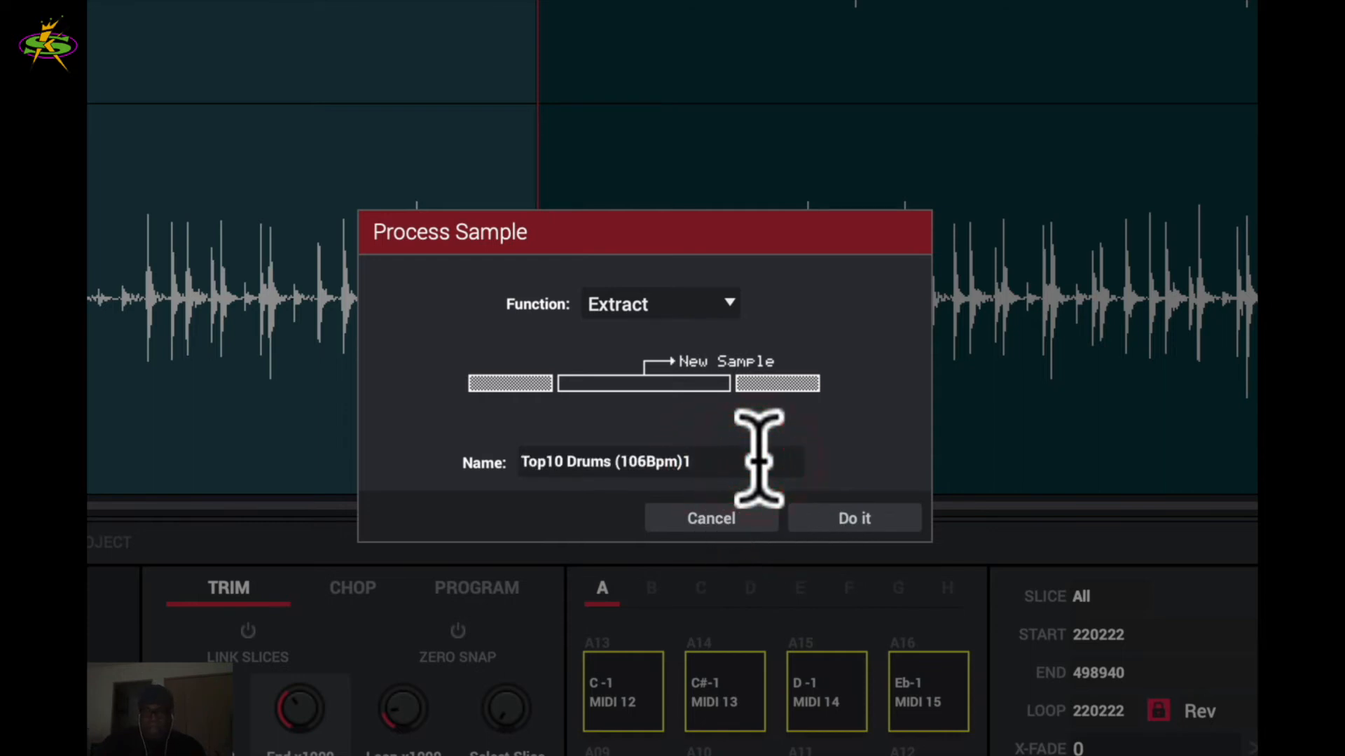
key("BackSpace")
key("BackSpace")
key("BackSpace")
key("BackSpace")
key("BackSpace")
key("BackSpace")
key("BackSpace")
key("BackSpace")
type("loop")
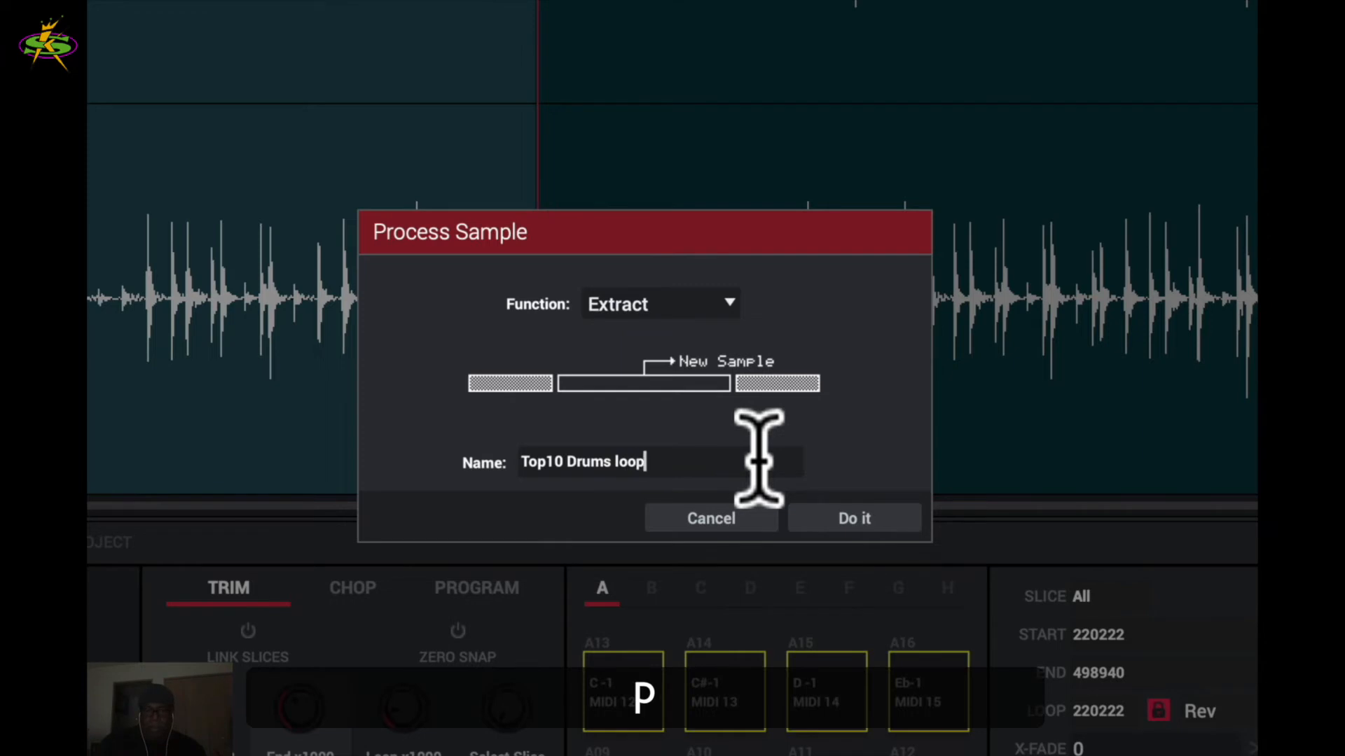
left_click(877, 520)
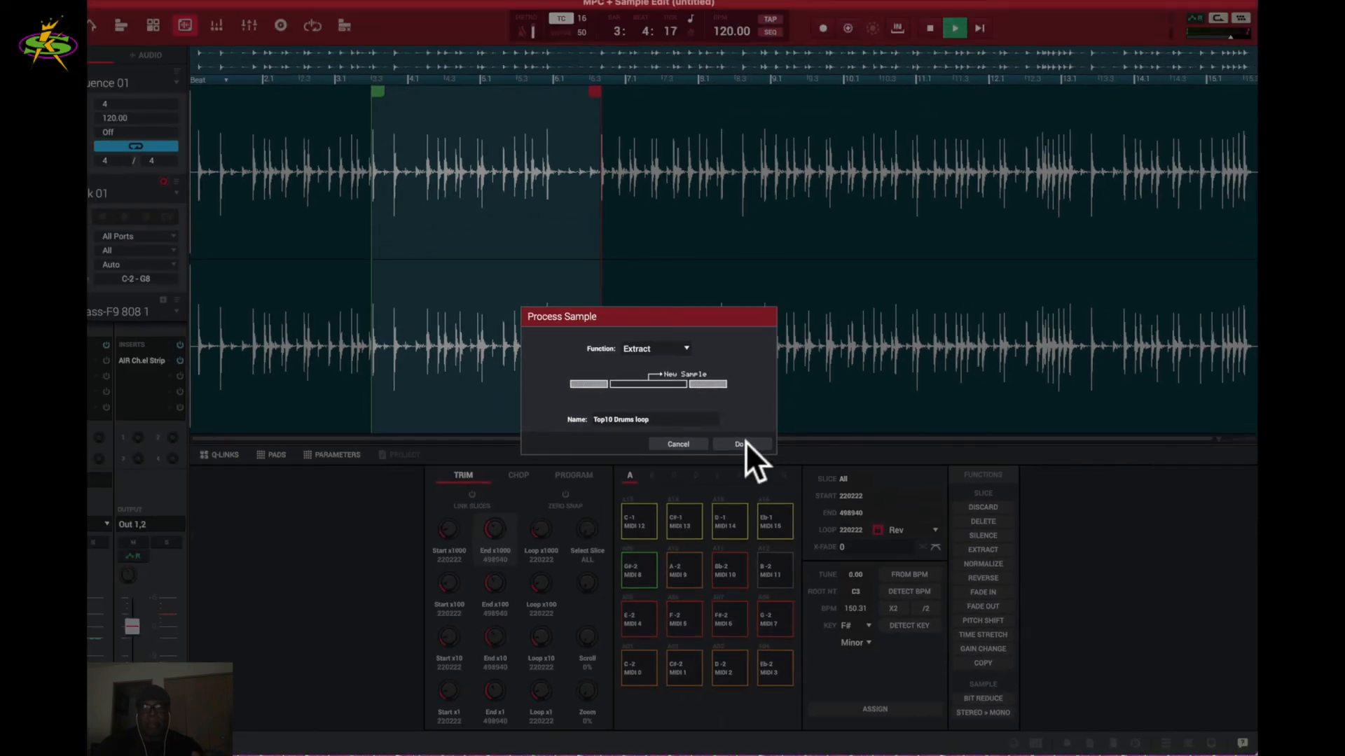
left_click(745, 442)
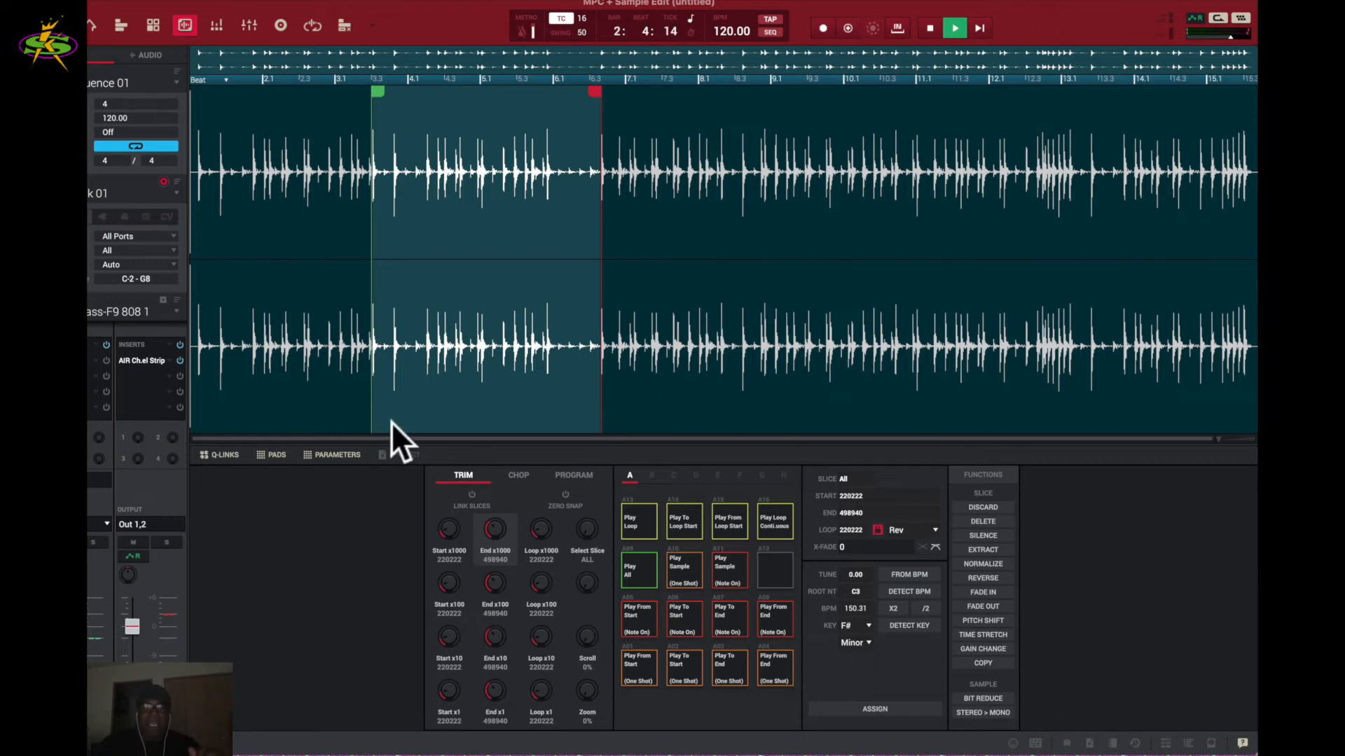
- Load the extracted Top10 Drums loop (0 to 278717) from the project's Samples list and preview it
left_click(401, 454)
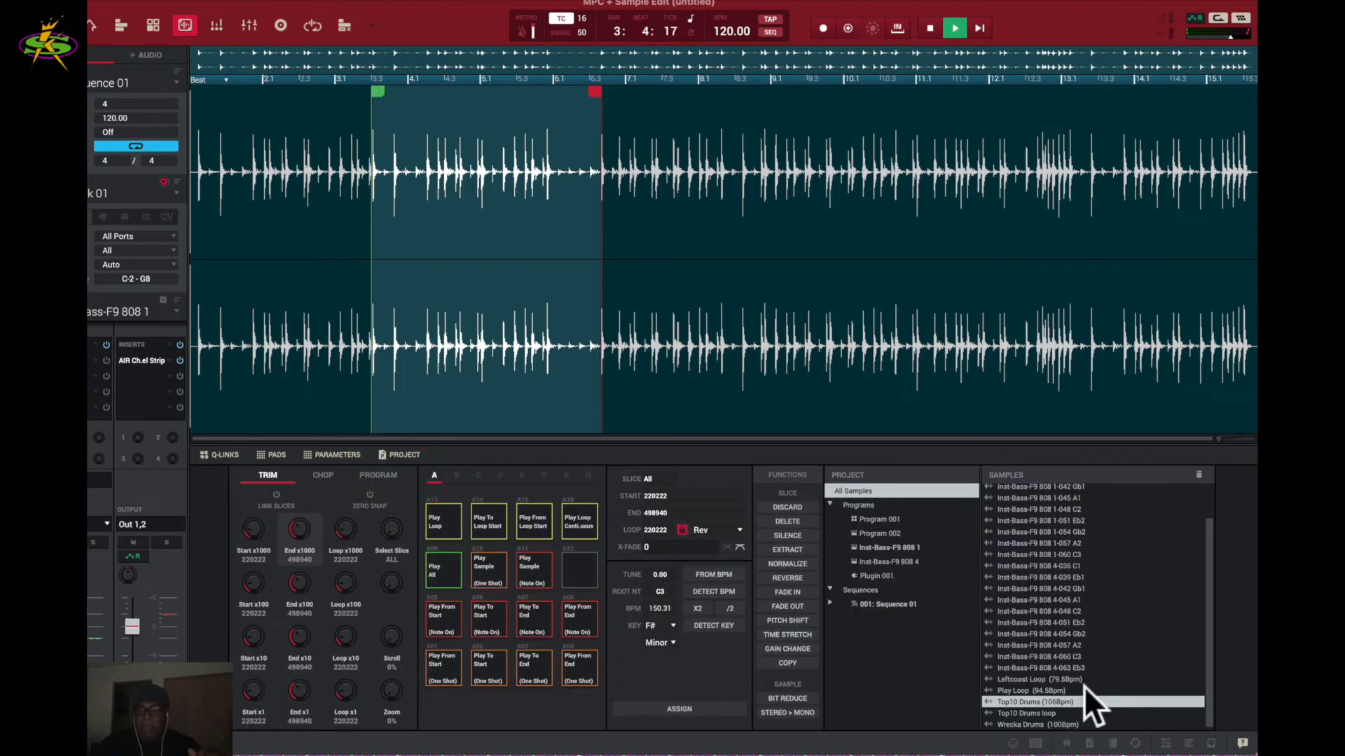
left_click(1015, 713)
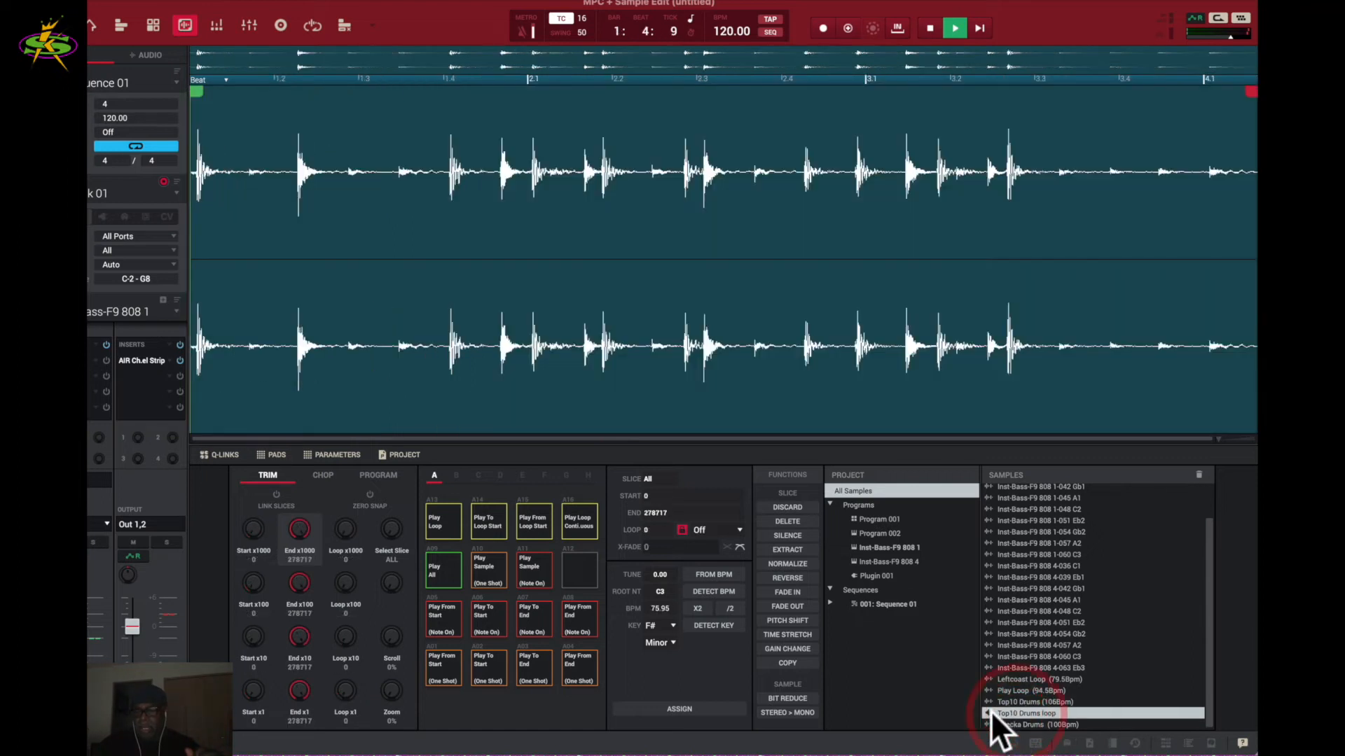
left_click(986, 712)
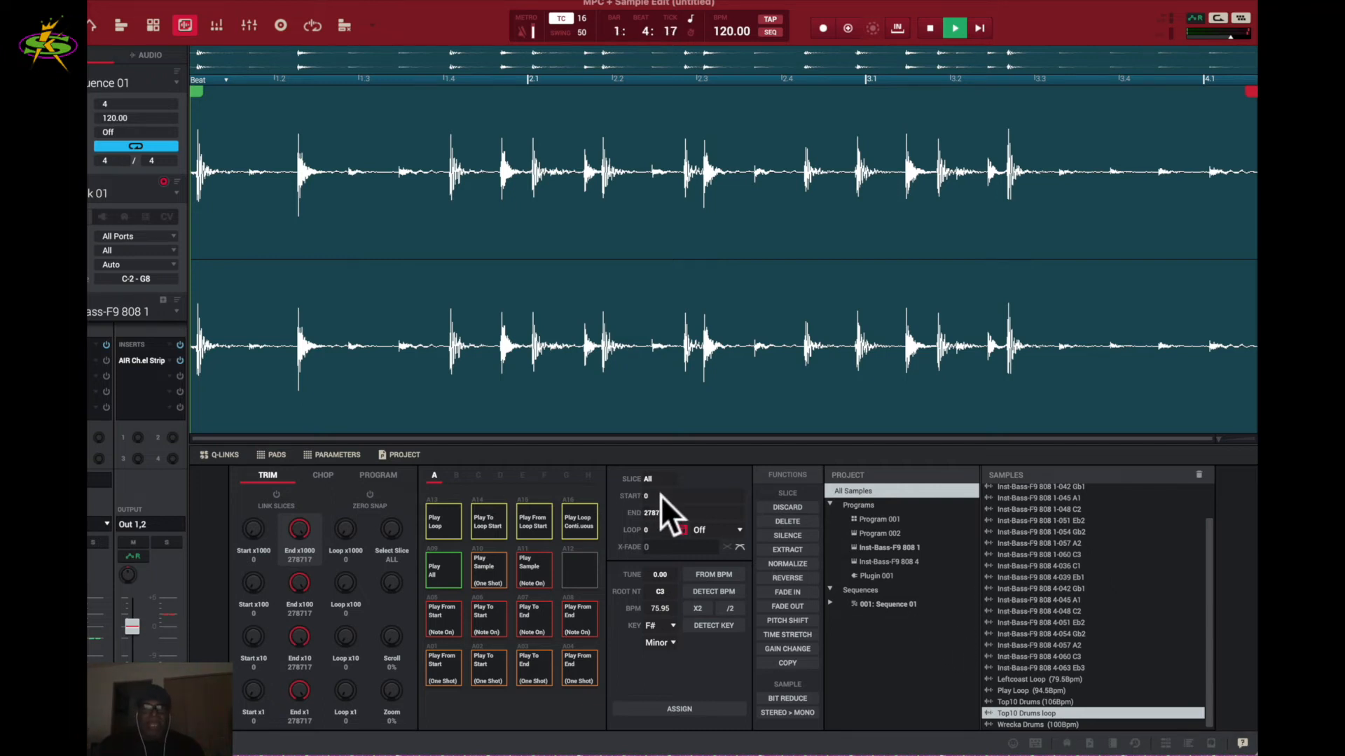
- Switch back to the original Top10 Drums (106bpm) sample and set its loop mode to Off
left_click(1037, 701)
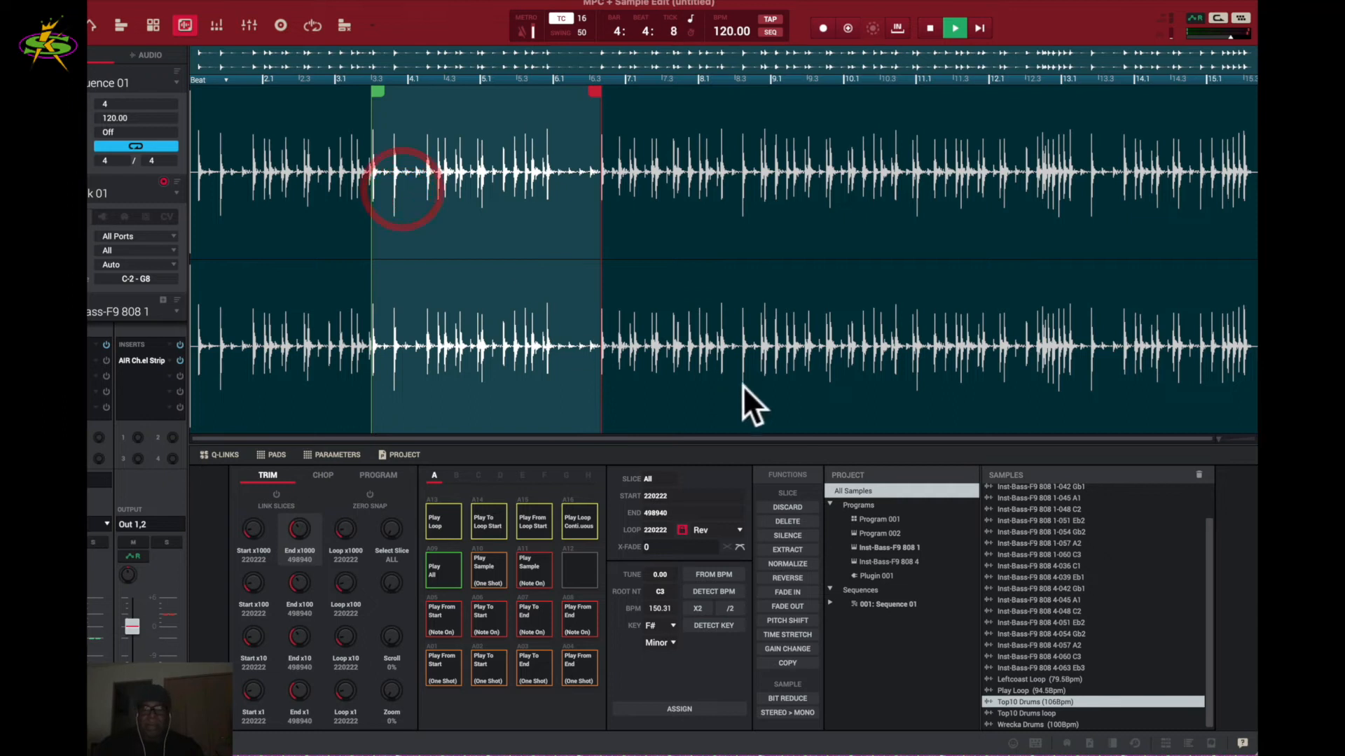
left_click(736, 531)
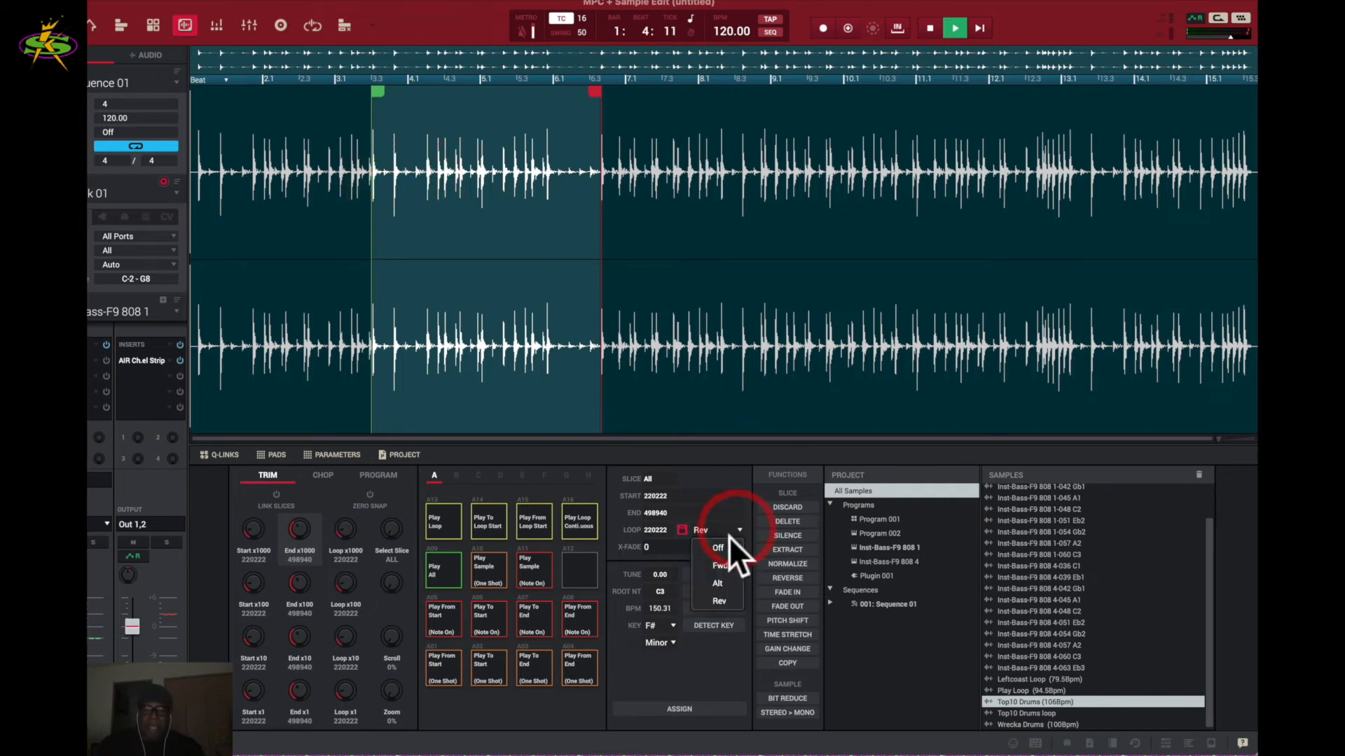
left_click(726, 542)
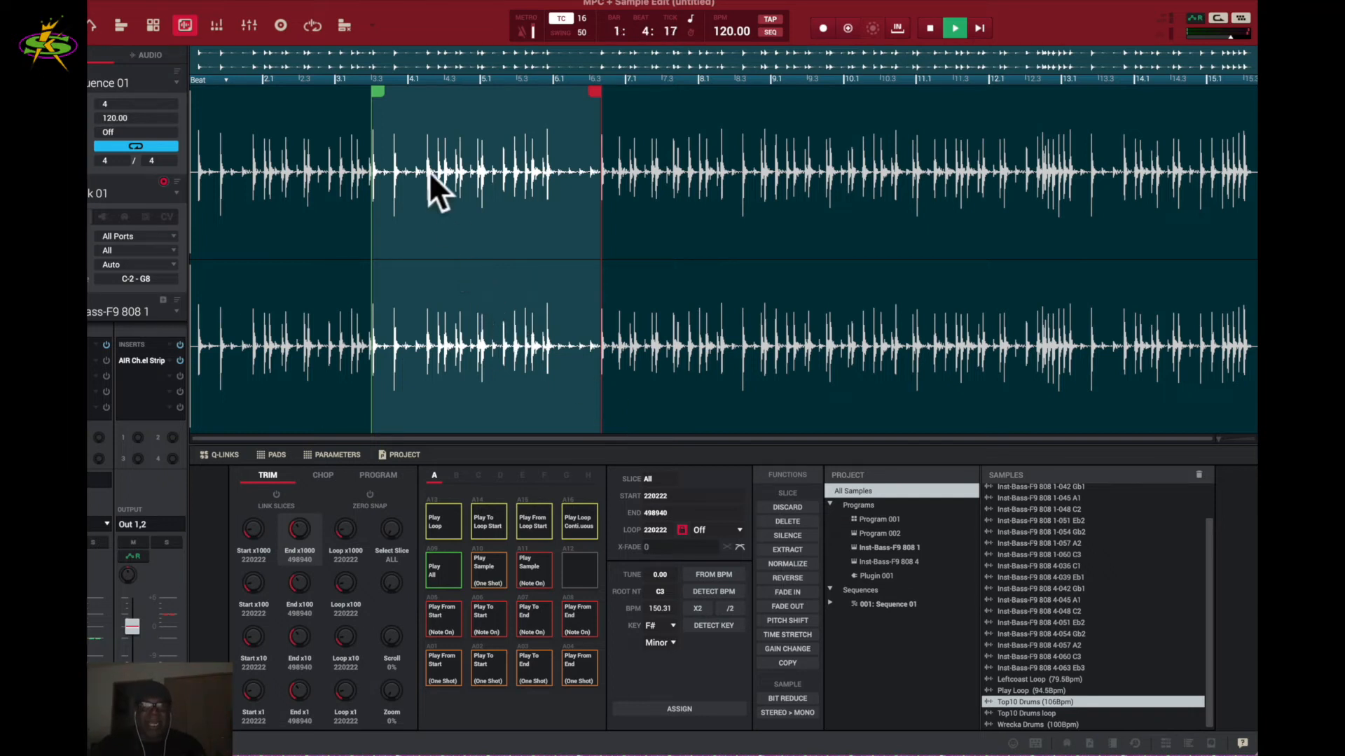
- Widen the trim to span nearly the whole file, 8602 to 1289503, and play it from the start
left_click_drag(379, 93, 202, 95)
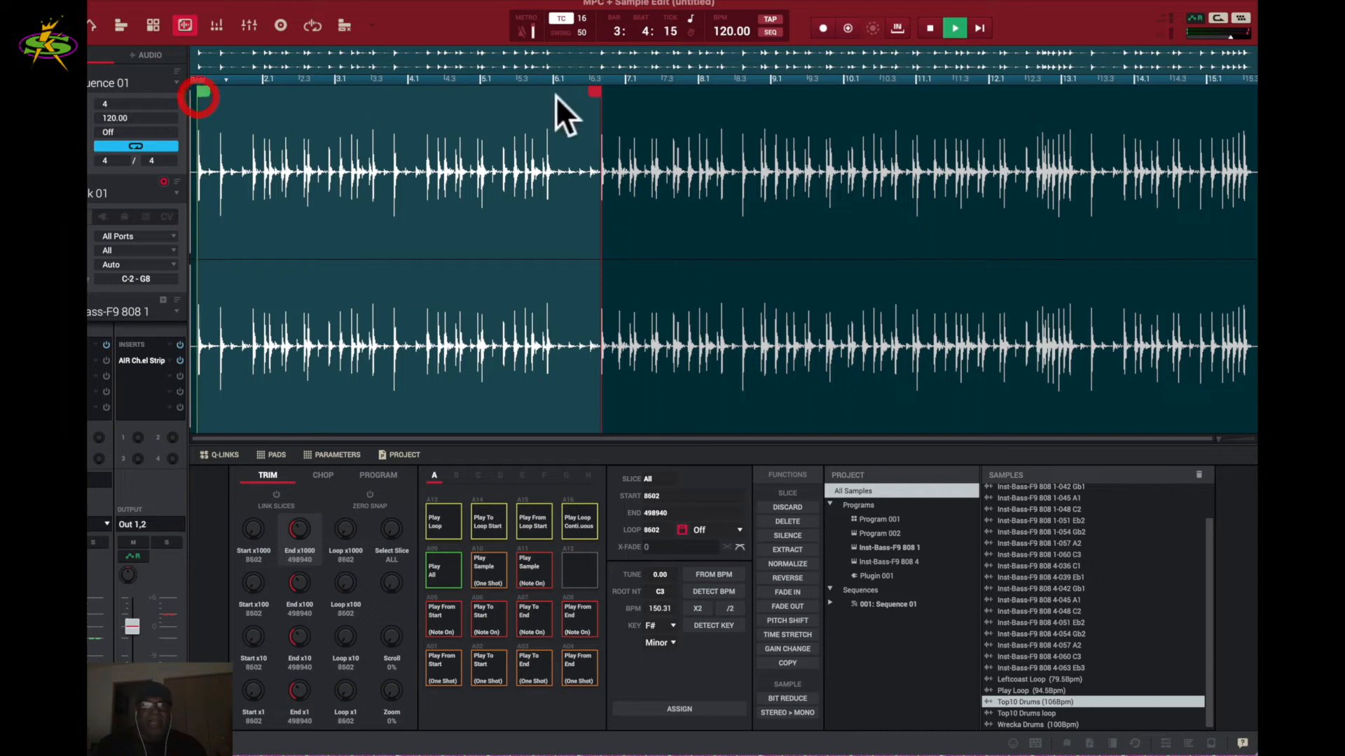
left_click_drag(598, 95, 1244, 175)
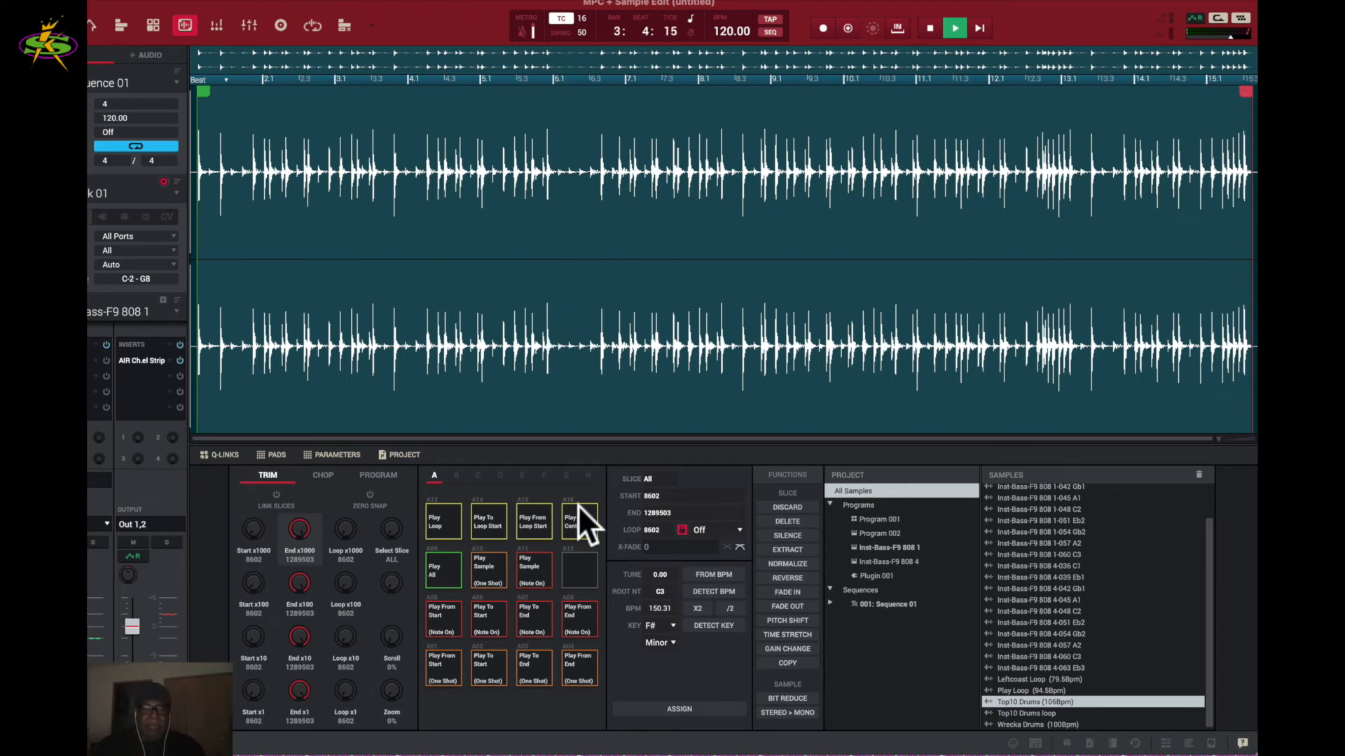
left_click(444, 674)
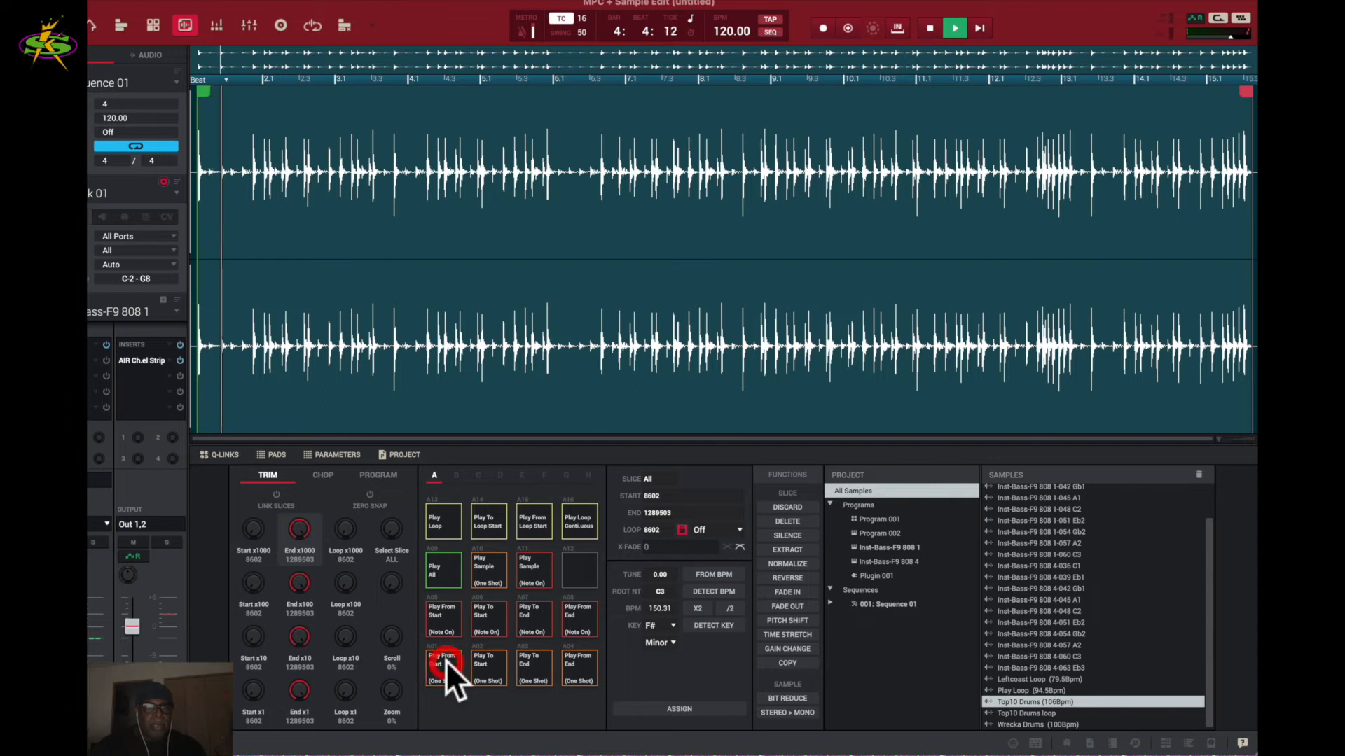
left_click(444, 662)
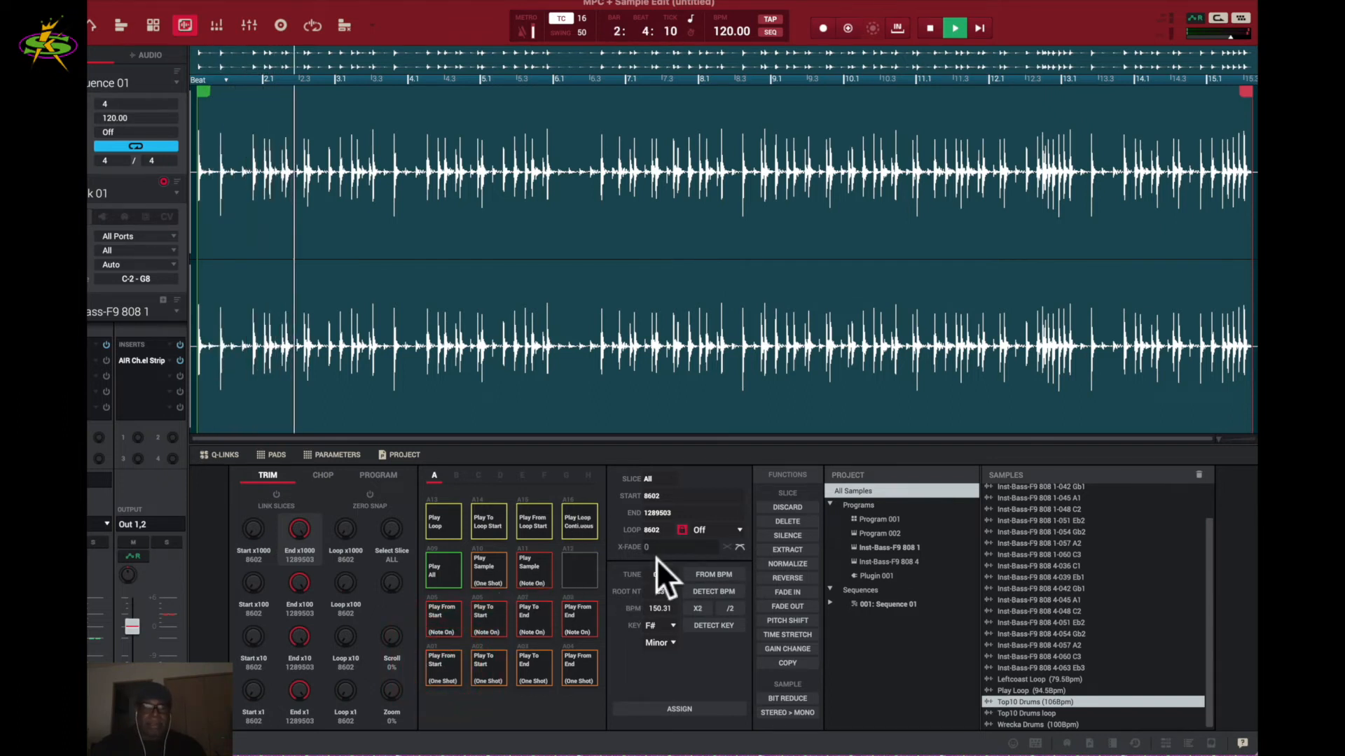
left_click(563, 328)
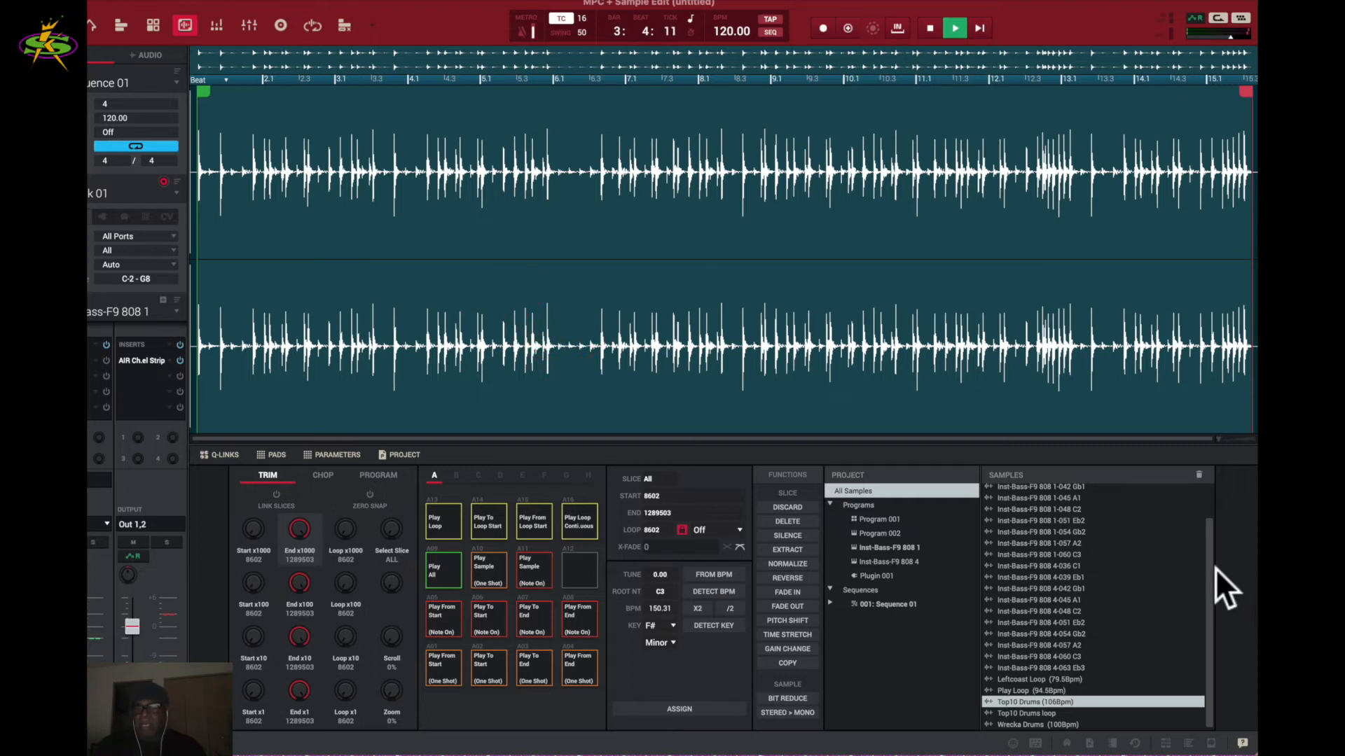
- Zoom in on the sample's end and pull the end point slightly earlier to 1289469
left_click_drag(1222, 436, 1236, 433)
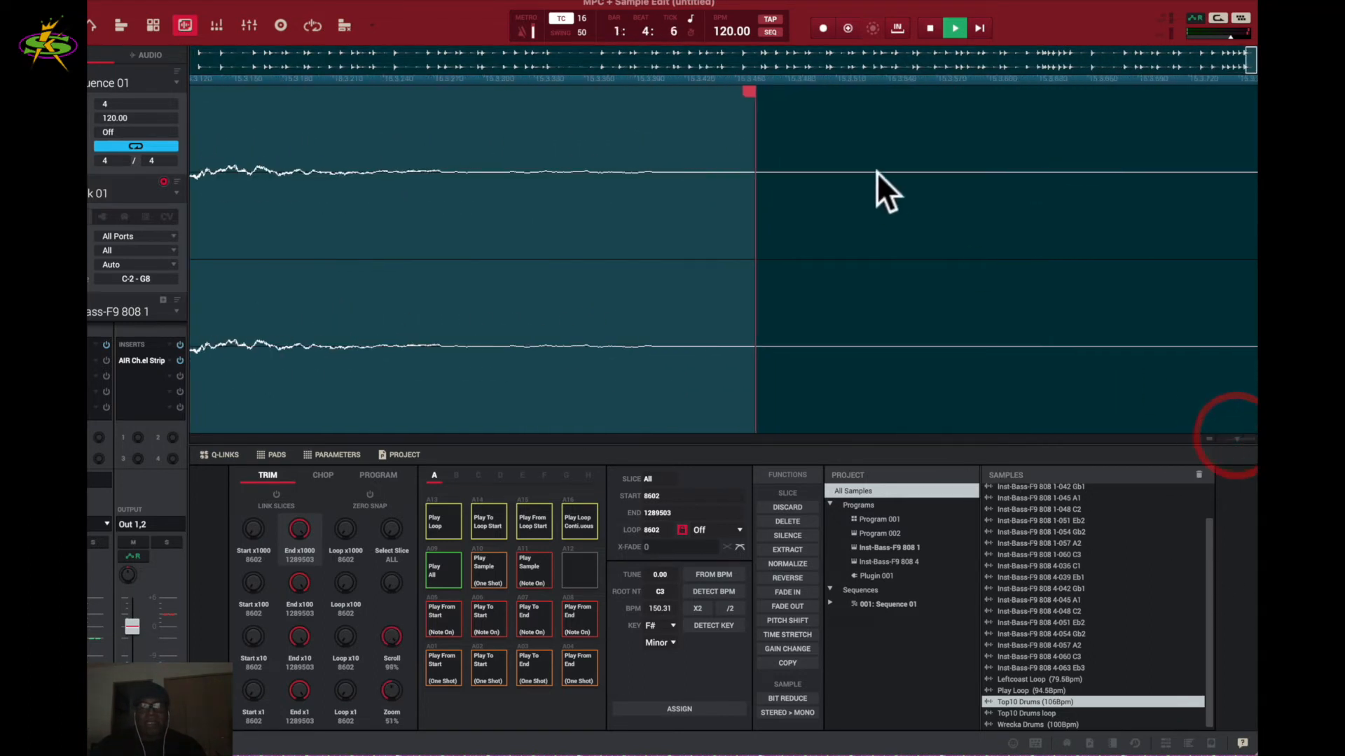
mouse_move(749, 90)
left_mouse_down()
mouse_move(561, 105)
mouse_move(749, 119)
left_mouse_up()
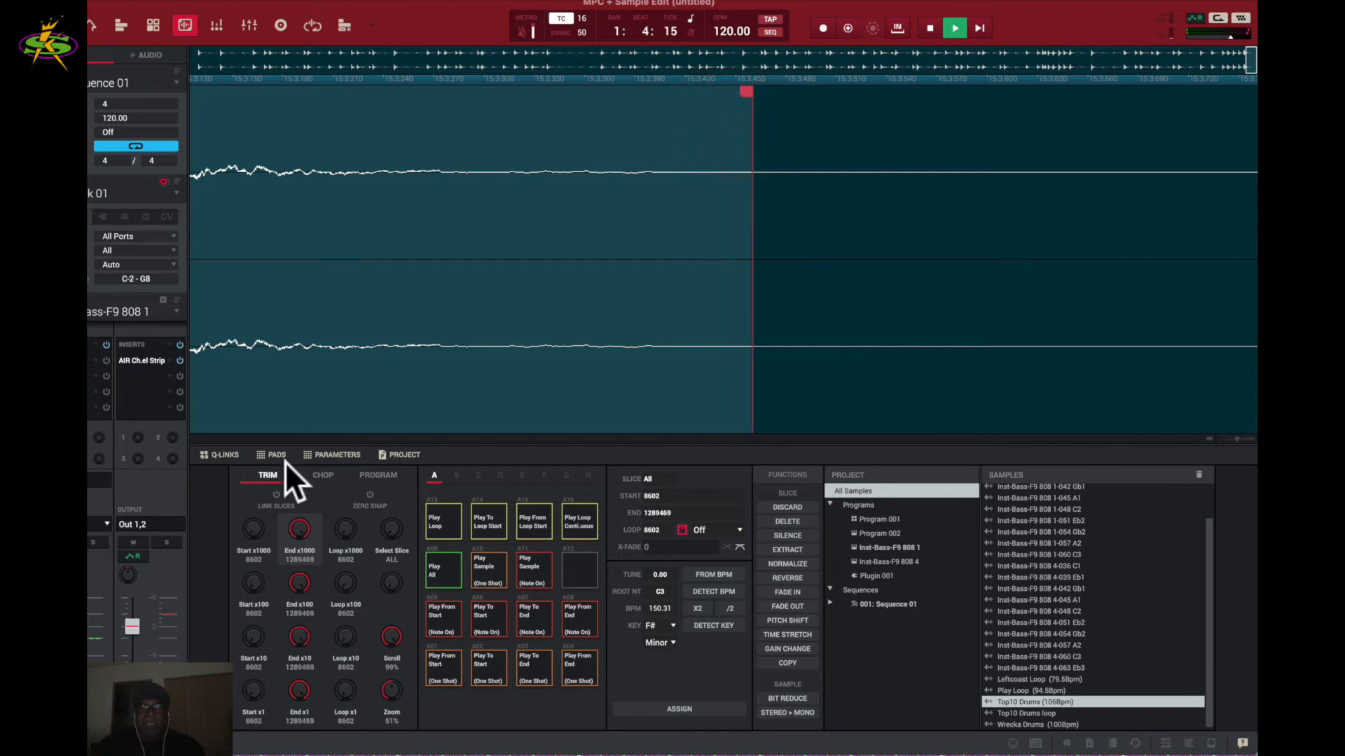
left_click_drag(1238, 439, 1171, 445)
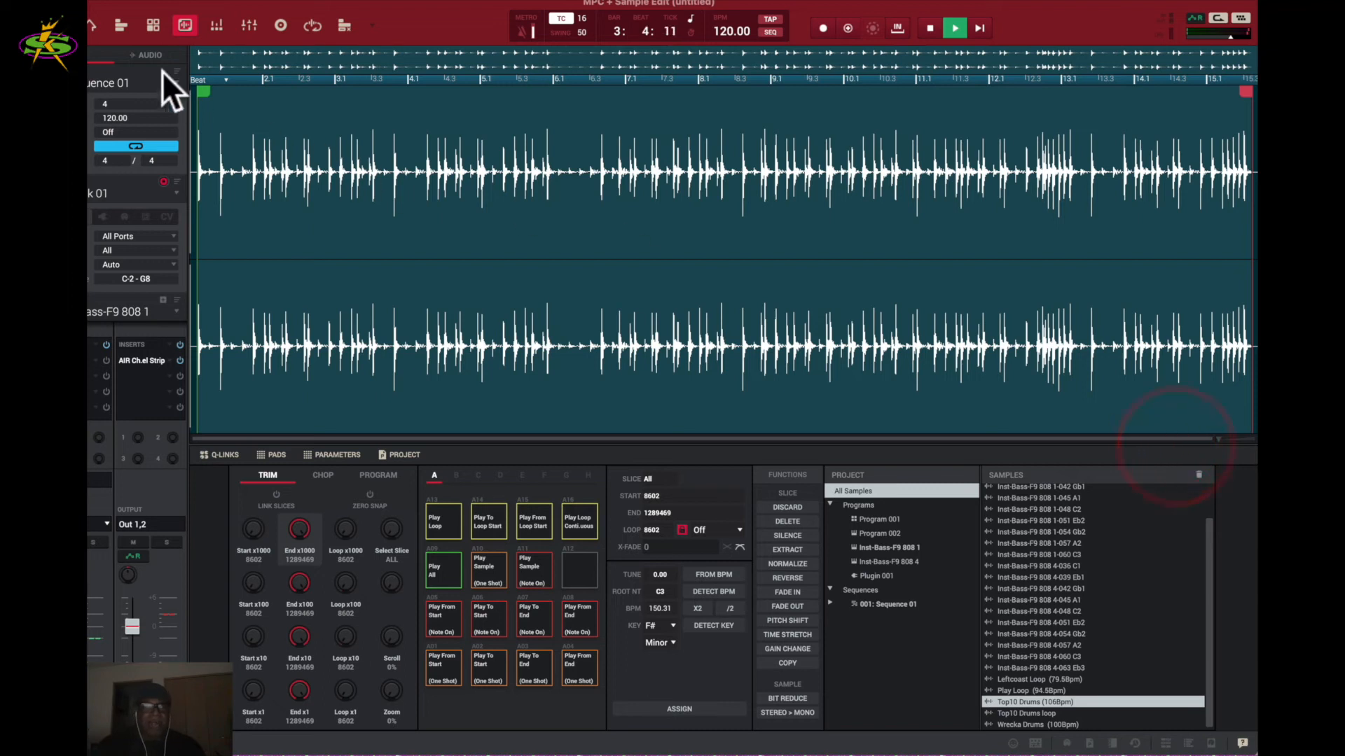
- Set the start and loop point to 10380, just before the first drum hit, then zoom out
left_click(202, 89)
scroll(1220, 439, "up", 5)
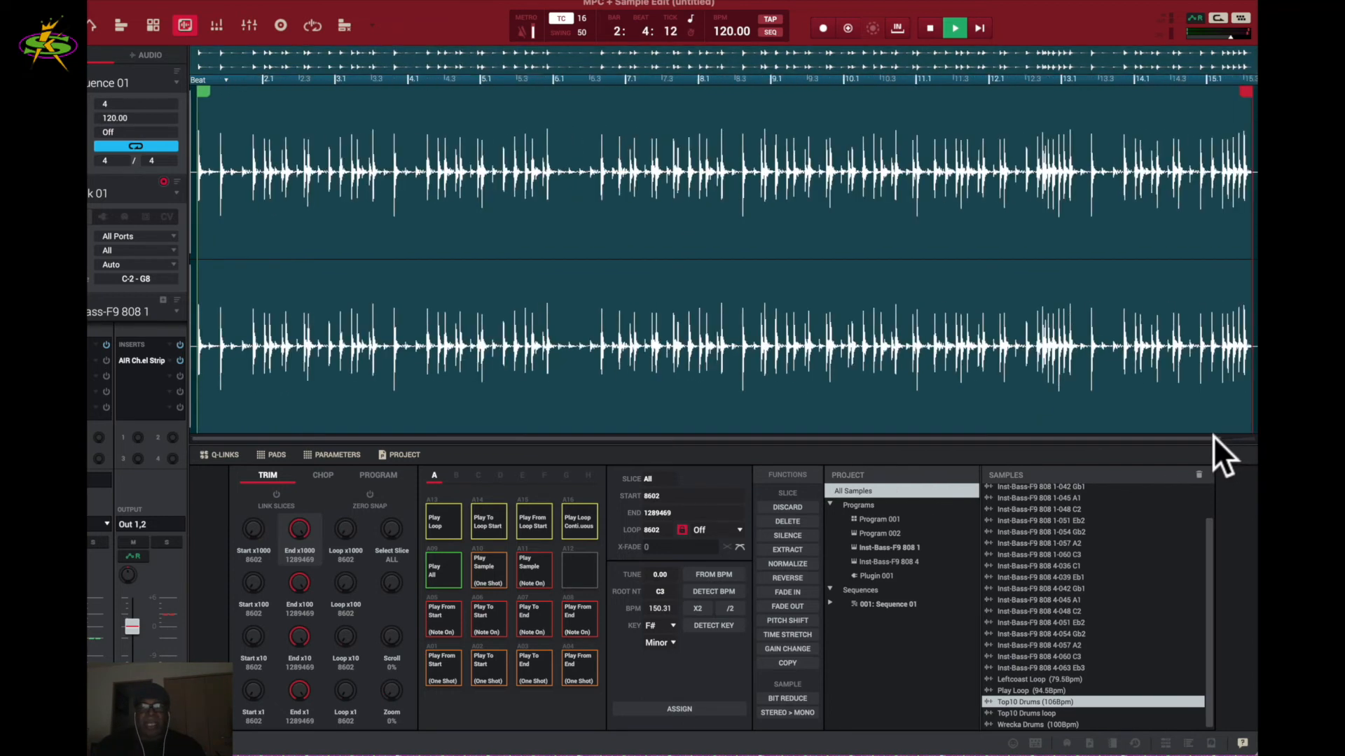
scroll(1216, 435, "up", 5)
scroll(1231, 435, "up", 2)
left_click(1224, 435)
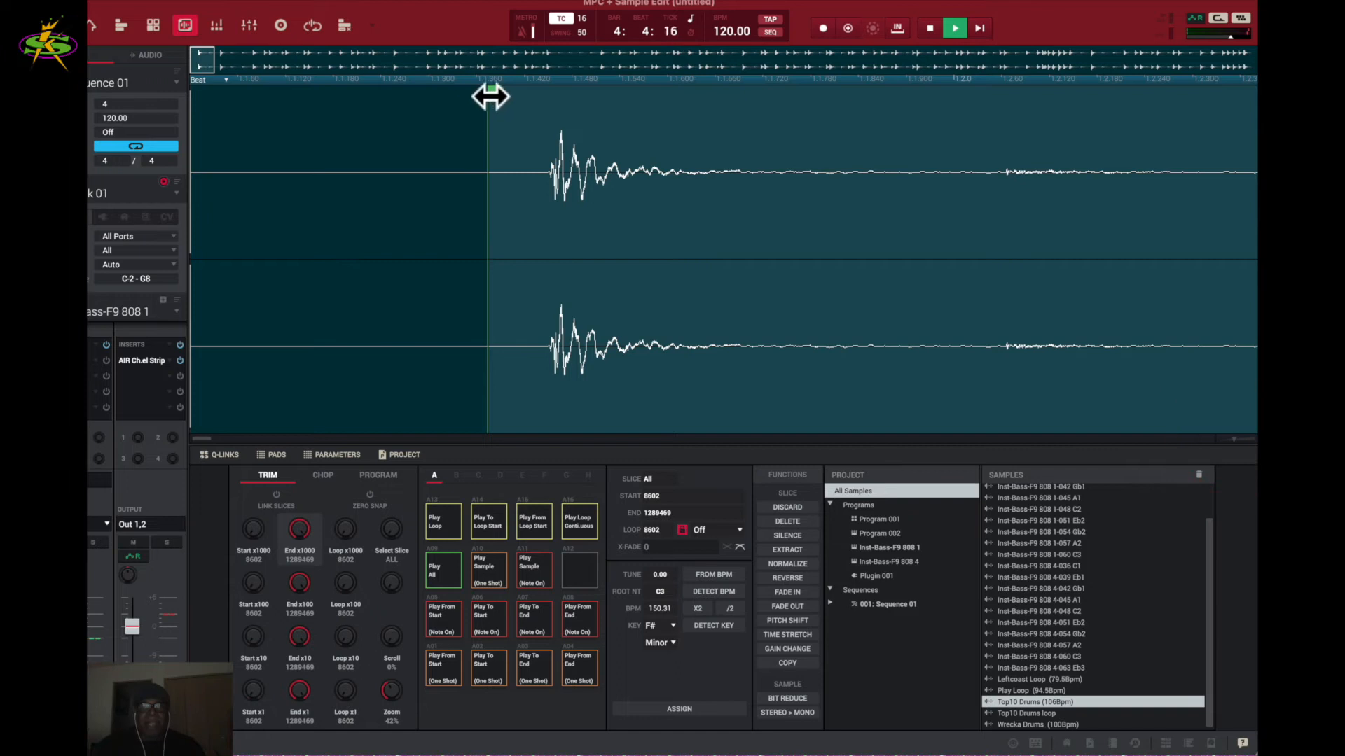
left_click_drag(492, 93, 548, 116)
left_click(771, 210)
key("space")
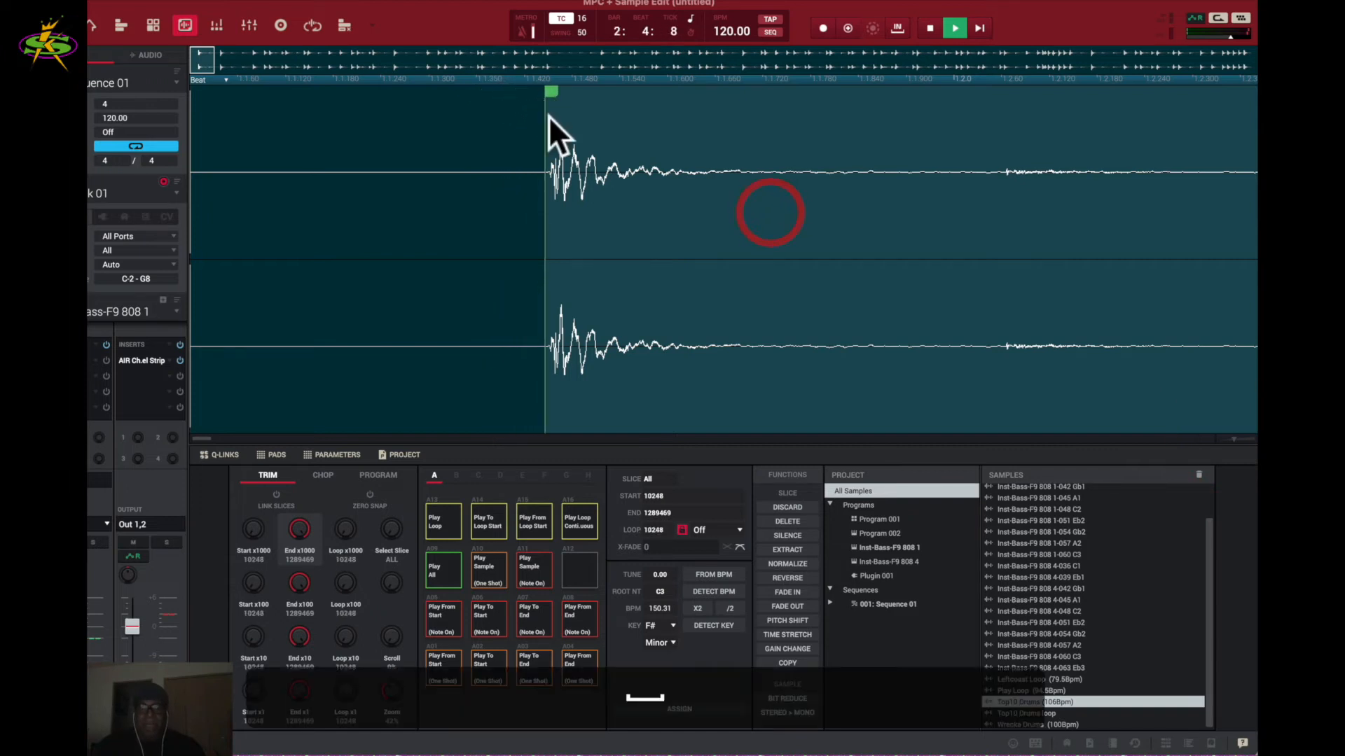
left_click_drag(1237, 440, 1254, 452)
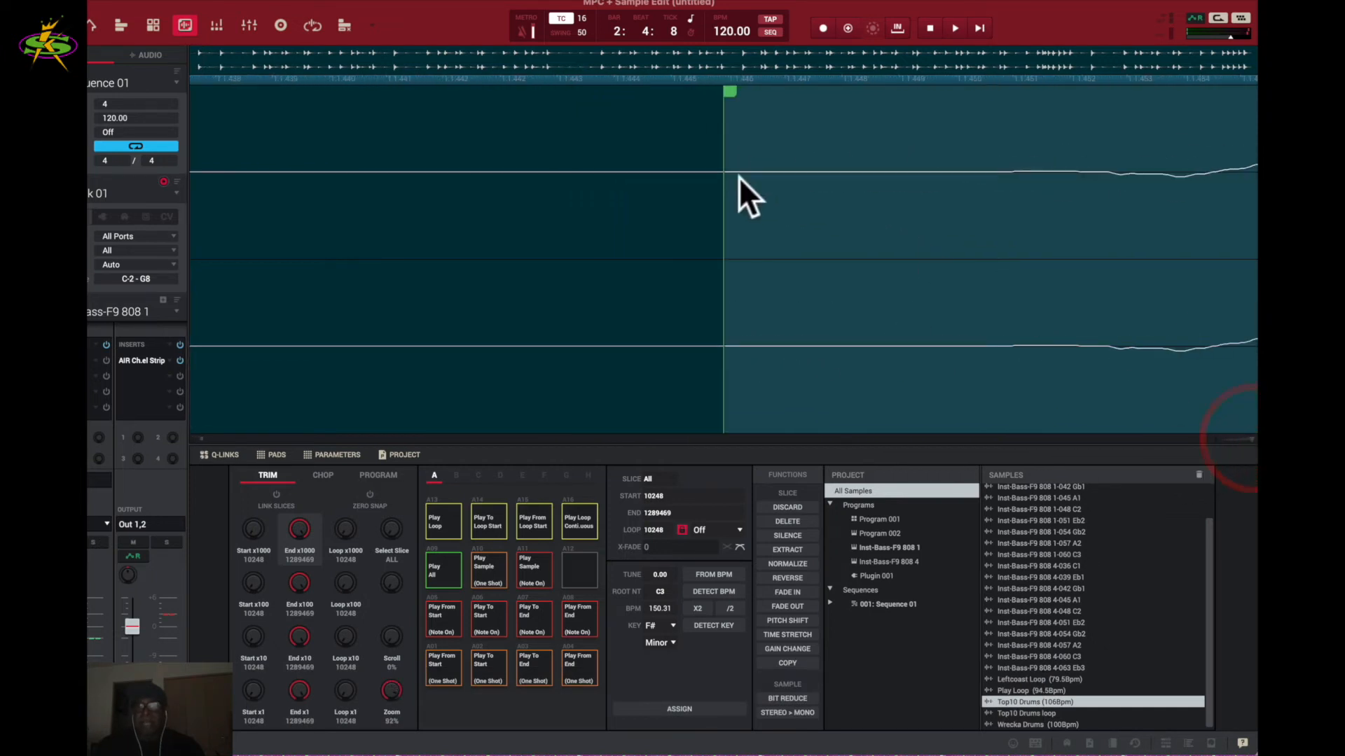
left_click(727, 96)
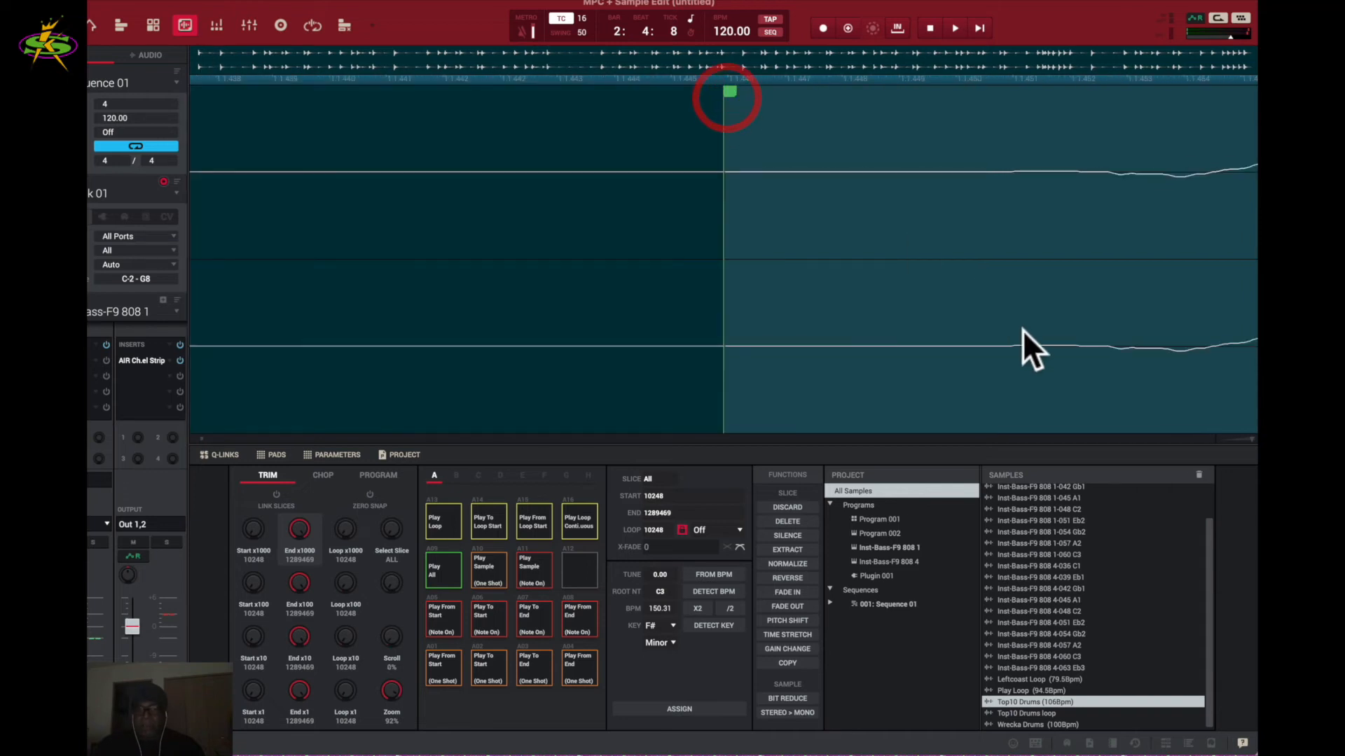
left_click_drag(735, 90, 1078, 135)
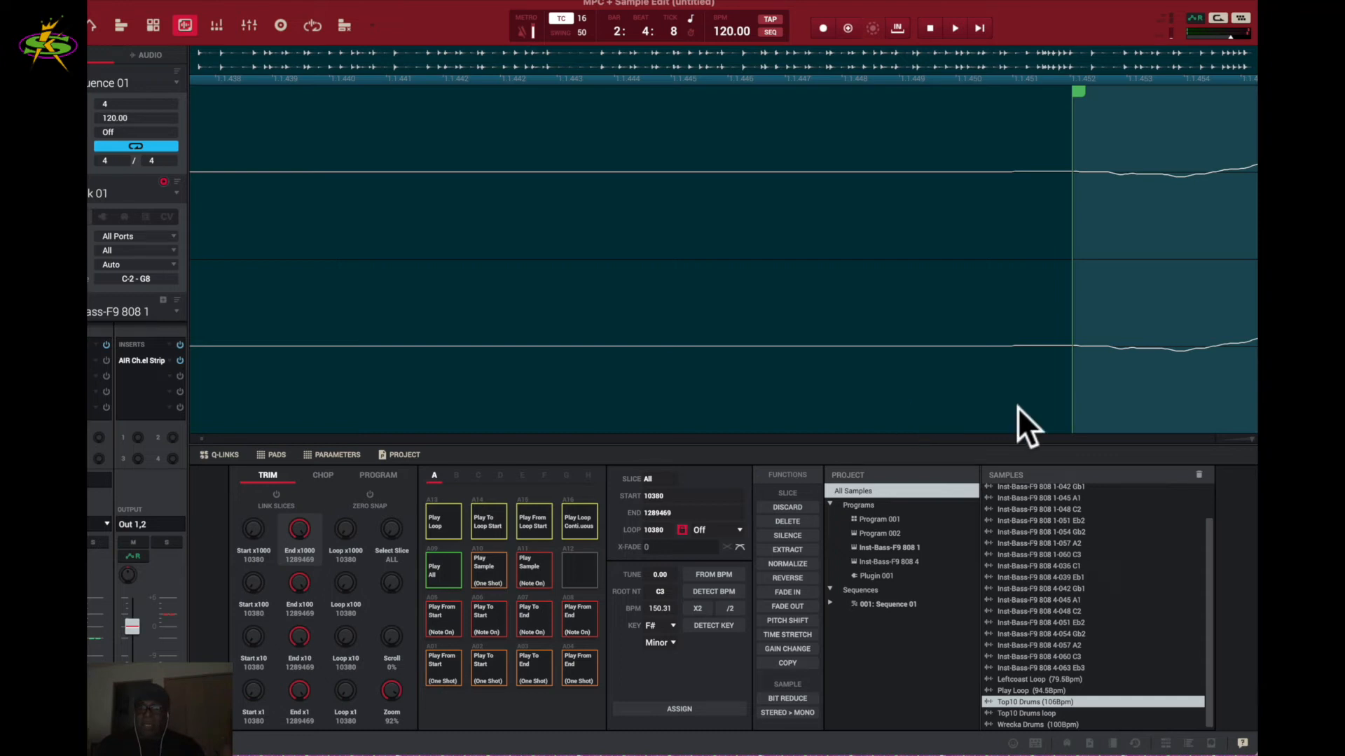
left_click_drag(1251, 437, 1170, 447)
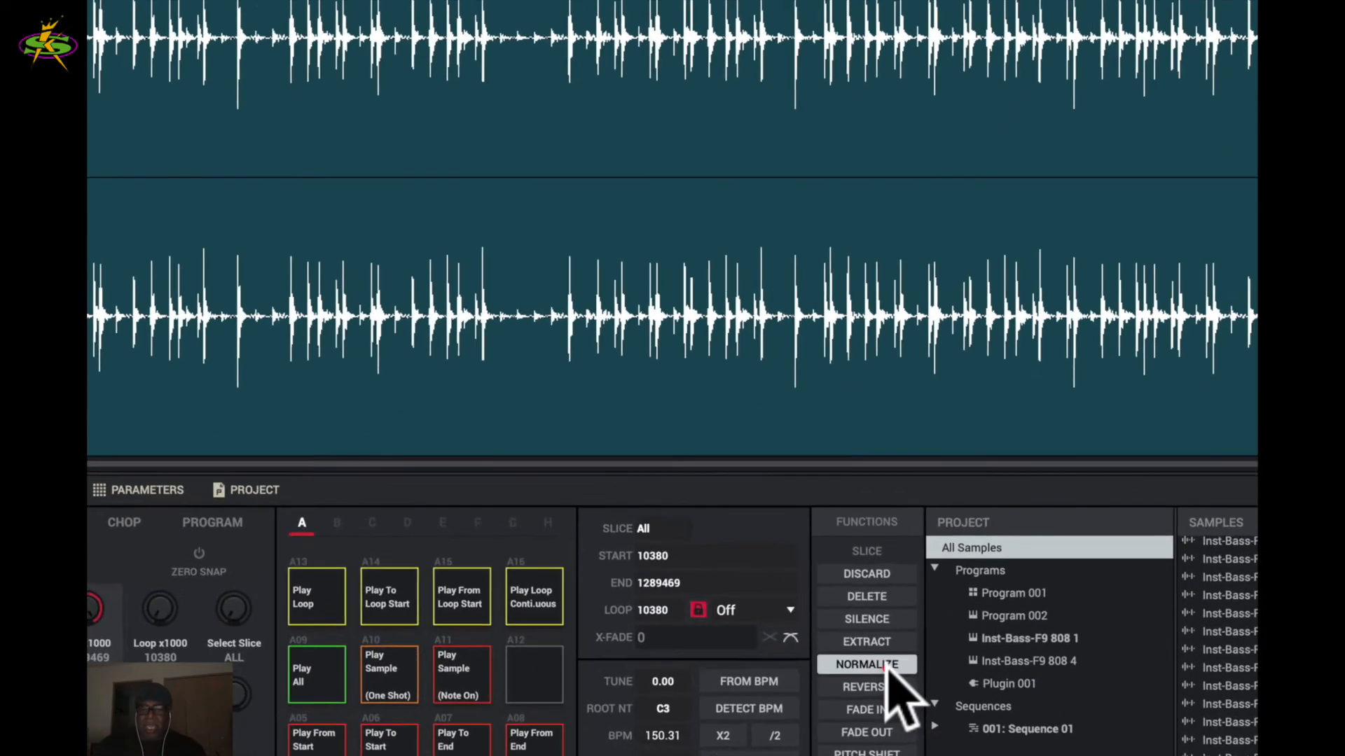
- Normalize the Top10 Drums (106bpm) sample, listen back, and bring up the Reverse process
left_click(801, 563)
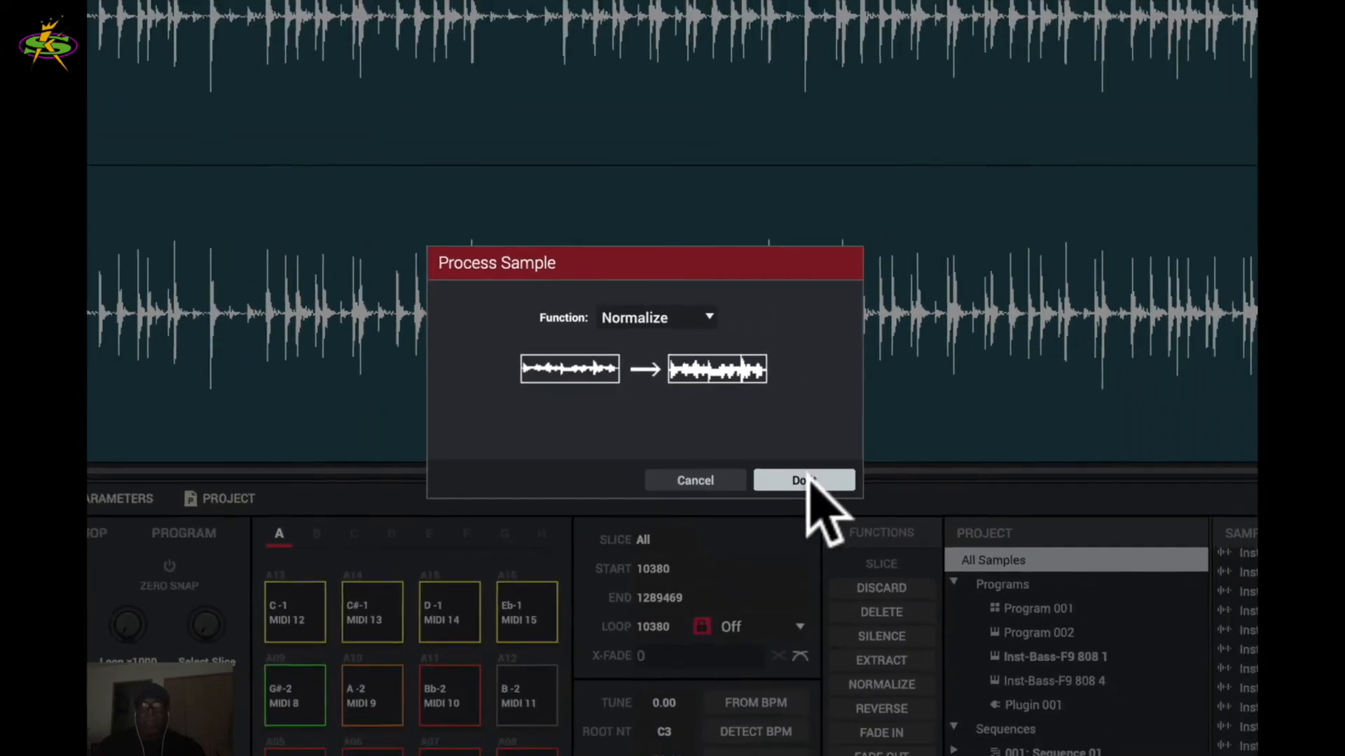
left_click(856, 518)
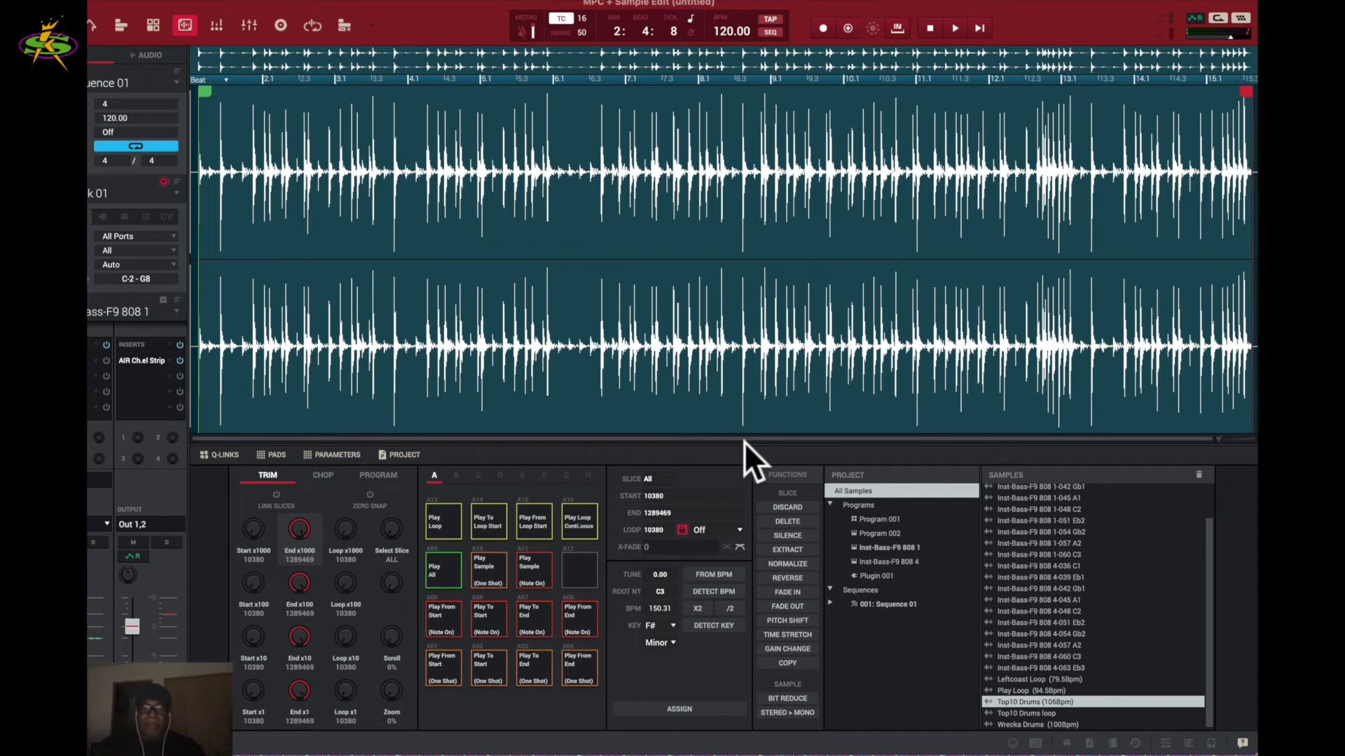
left_click(642, 292)
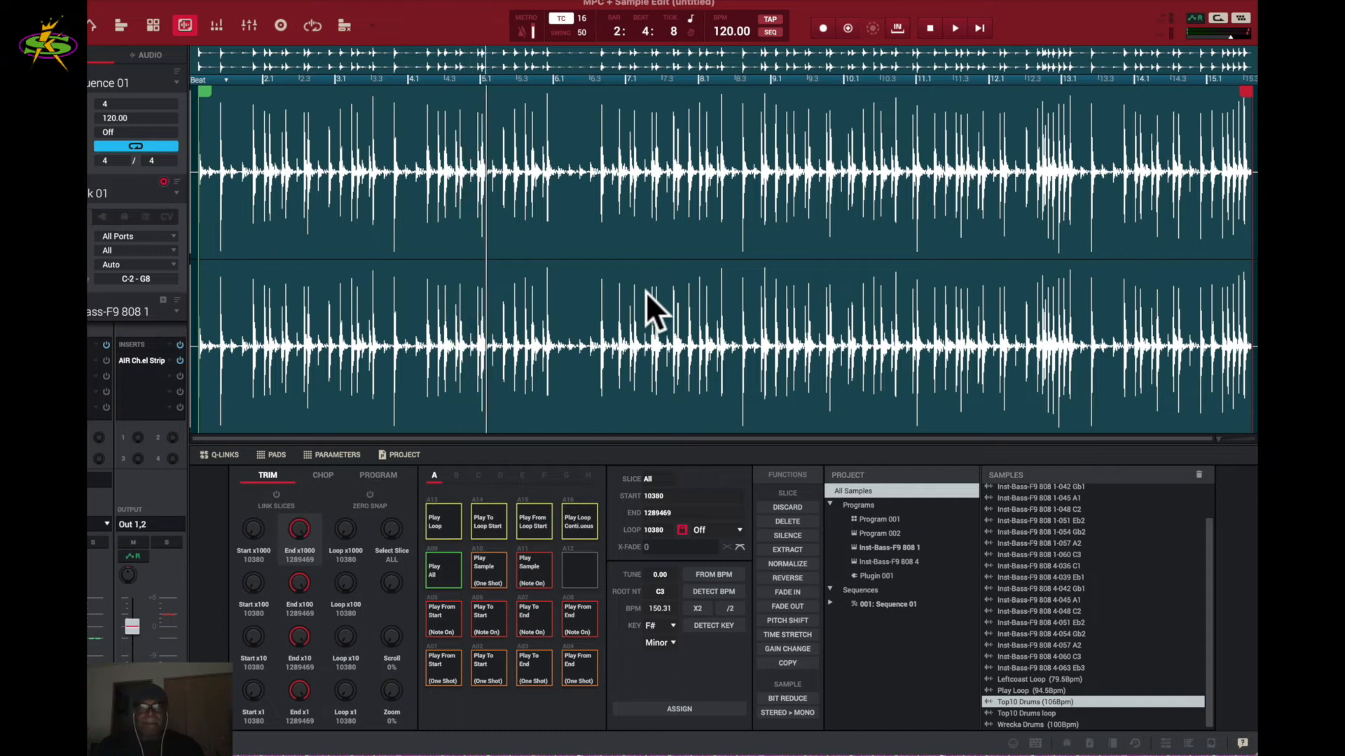
left_click(646, 291)
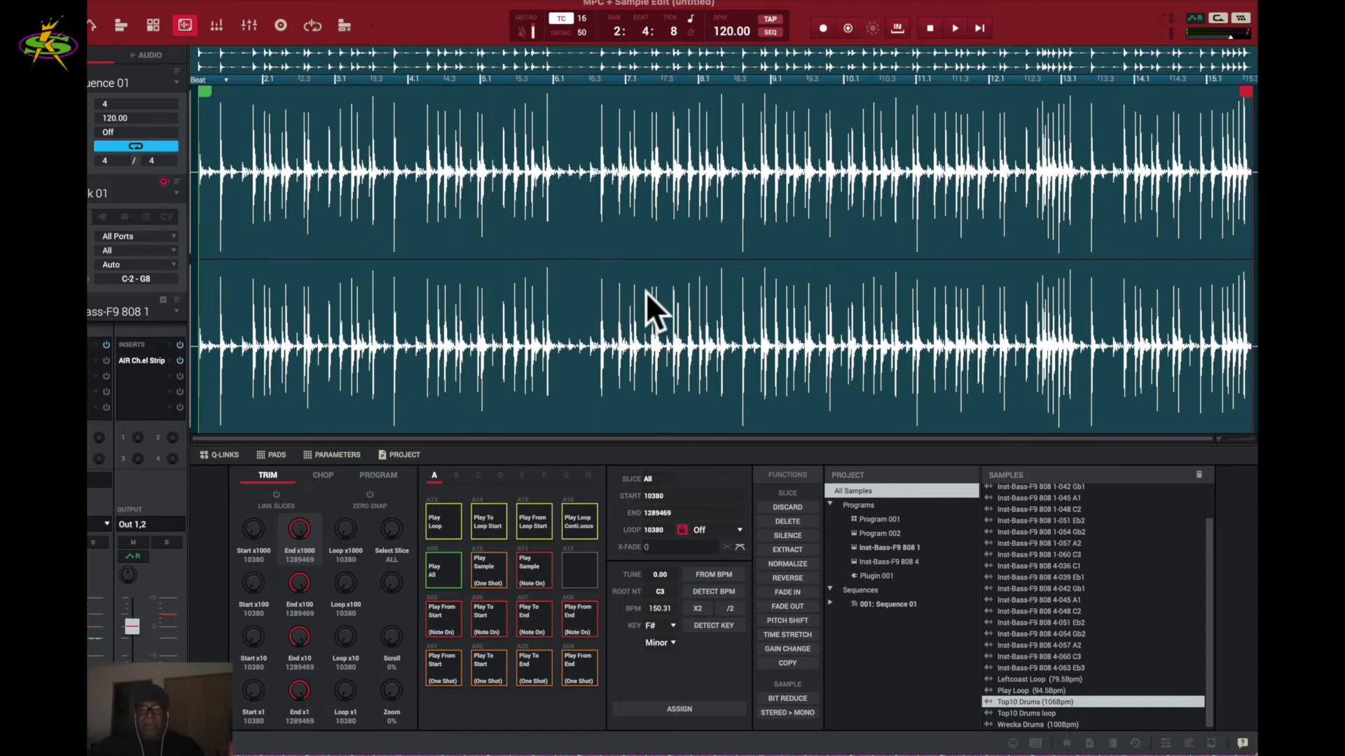
left_click(789, 579)
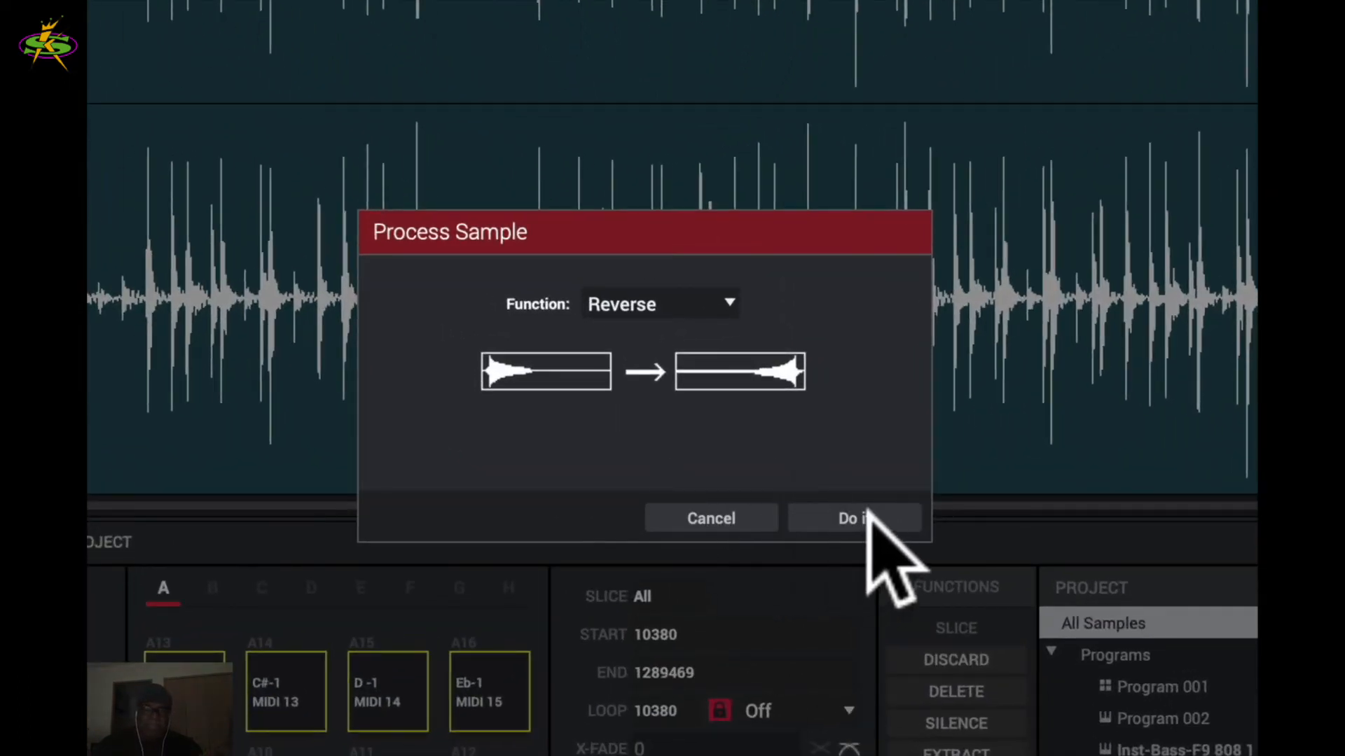
- Cancel the reverse and apply an exponential fade-in to the Top10 Drums sample instead
left_click(729, 522)
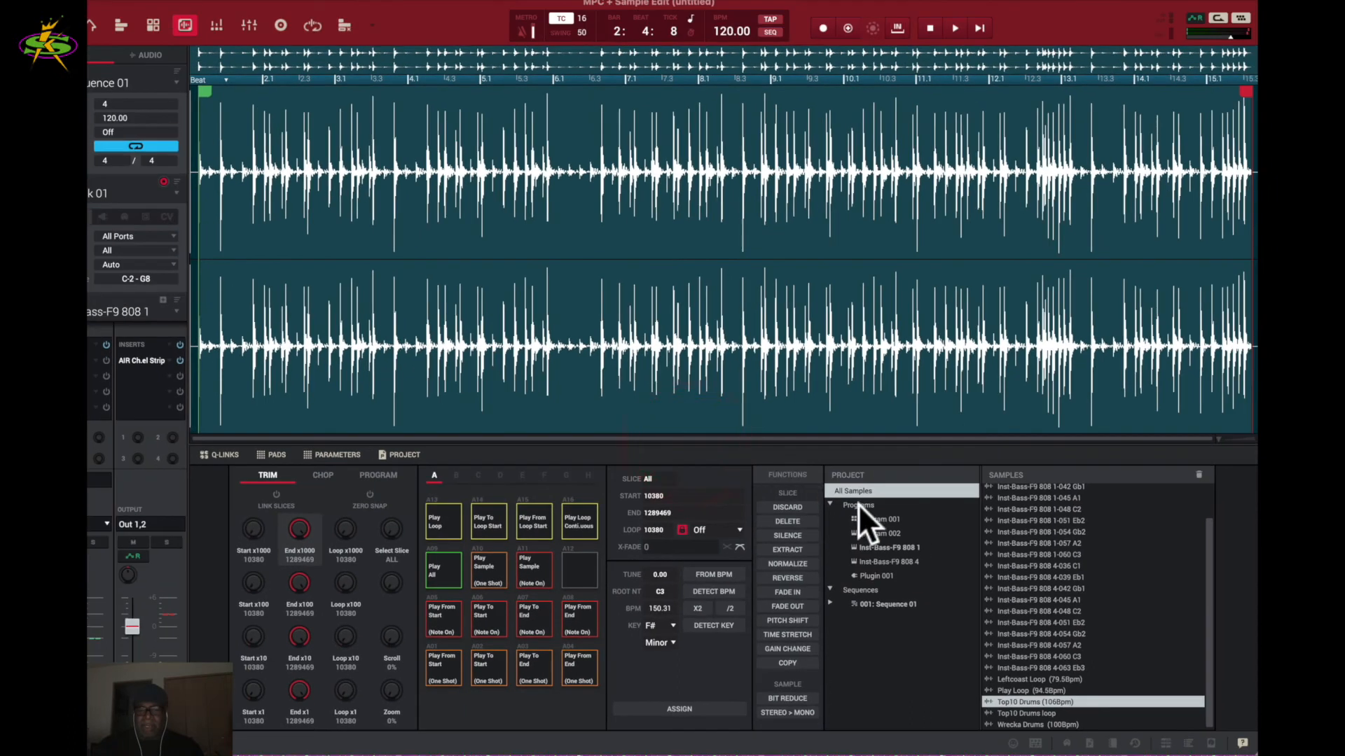
left_click(787, 591)
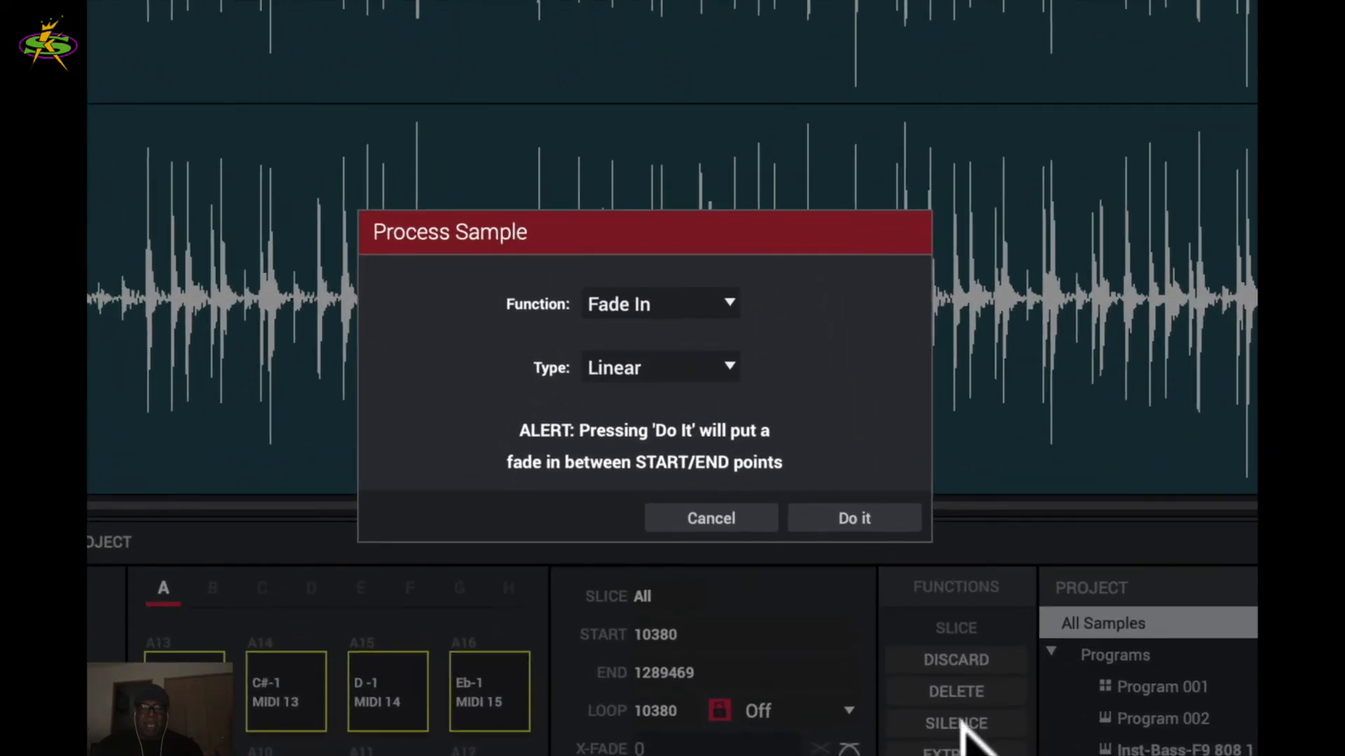
left_click(725, 361)
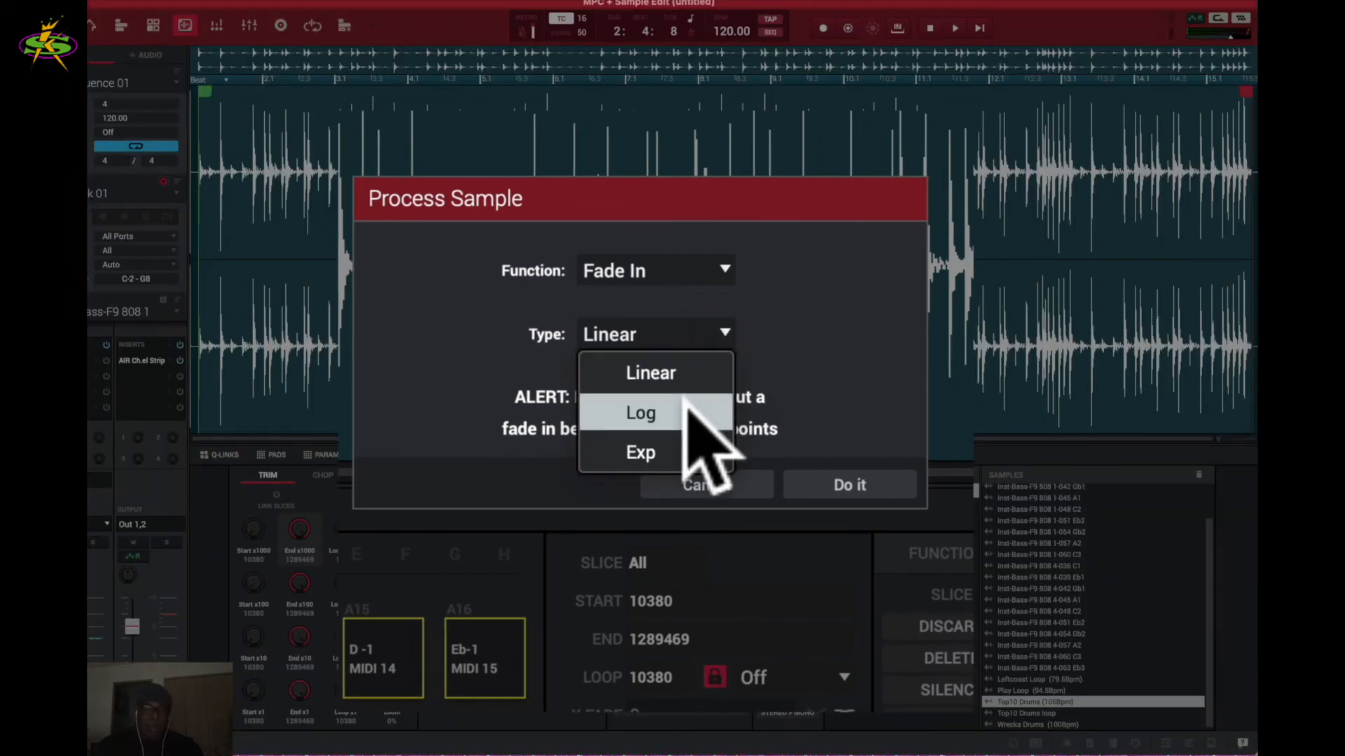
left_click(690, 448)
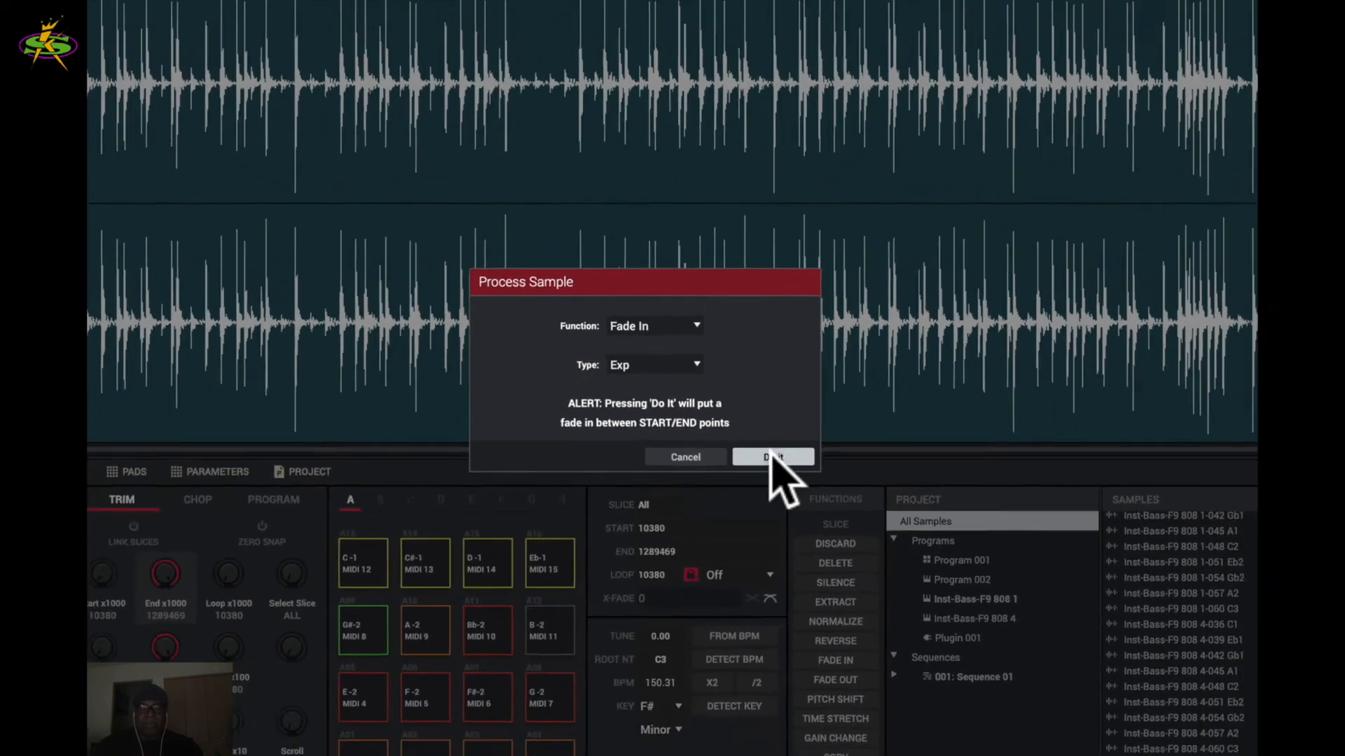
left_click(830, 499)
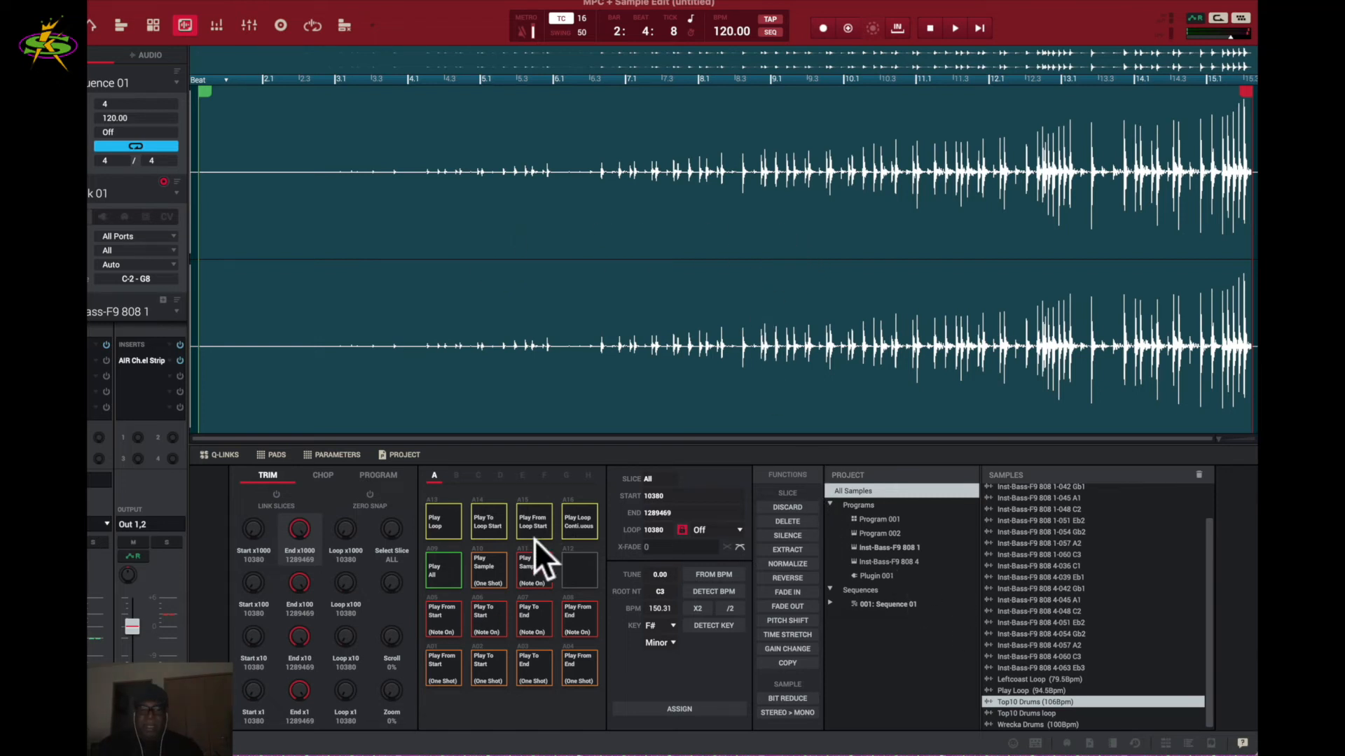
- Listen to the faded loop, undo the fade-in, and load the Top10 Drums loop sample
left_click(332, 191)
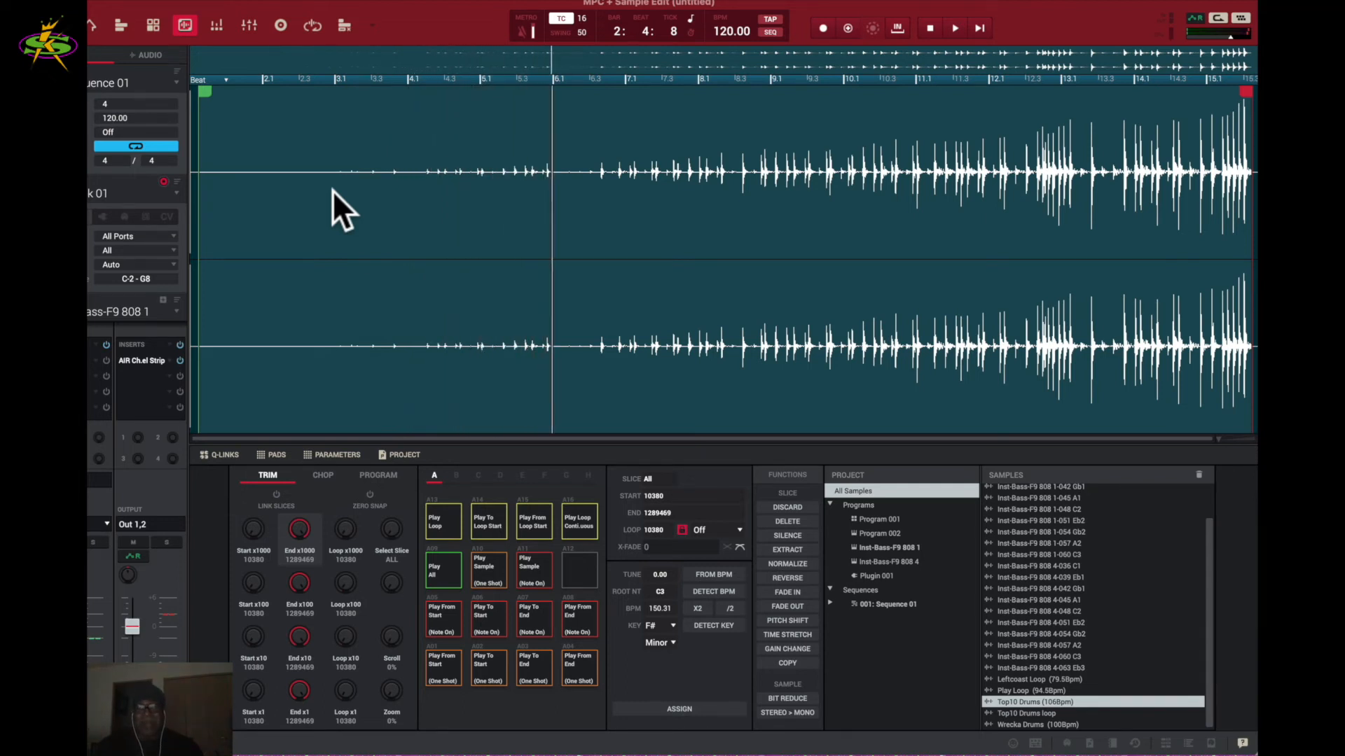
left_click(332, 191)
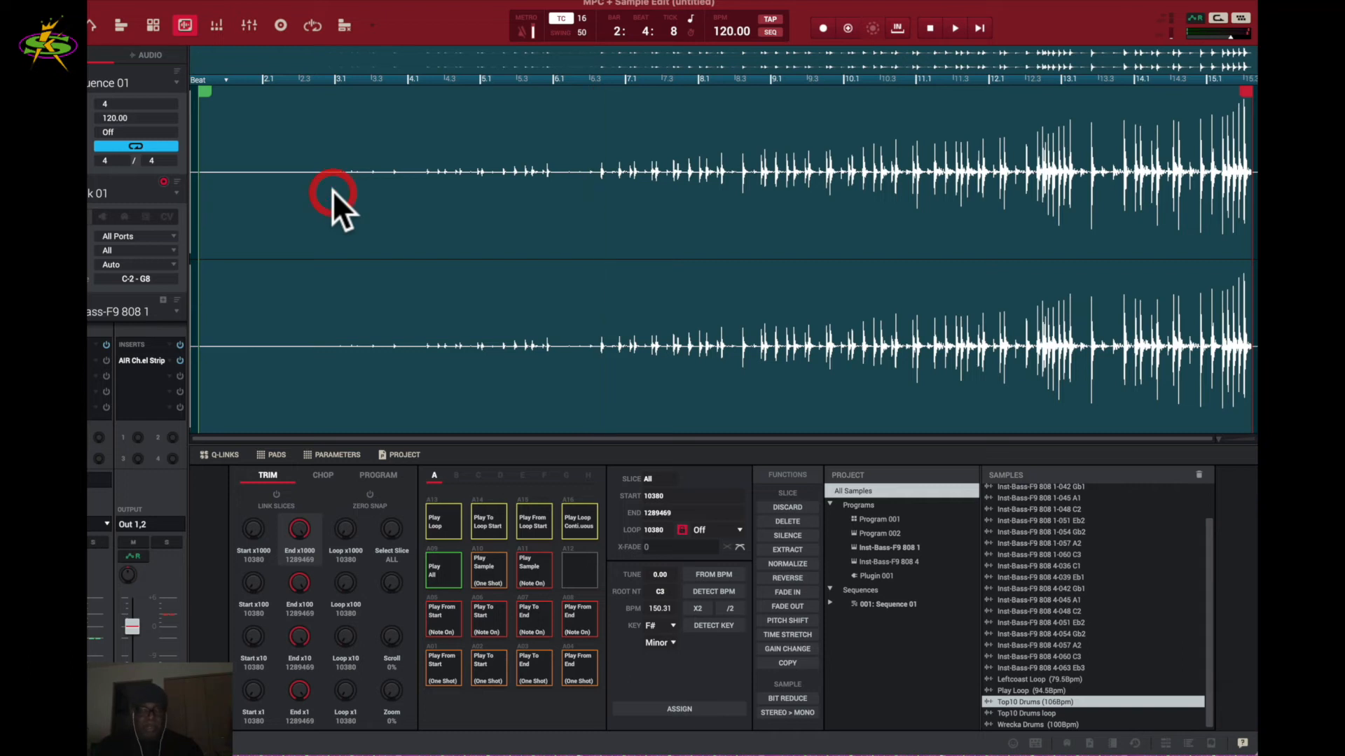
key("super+z")
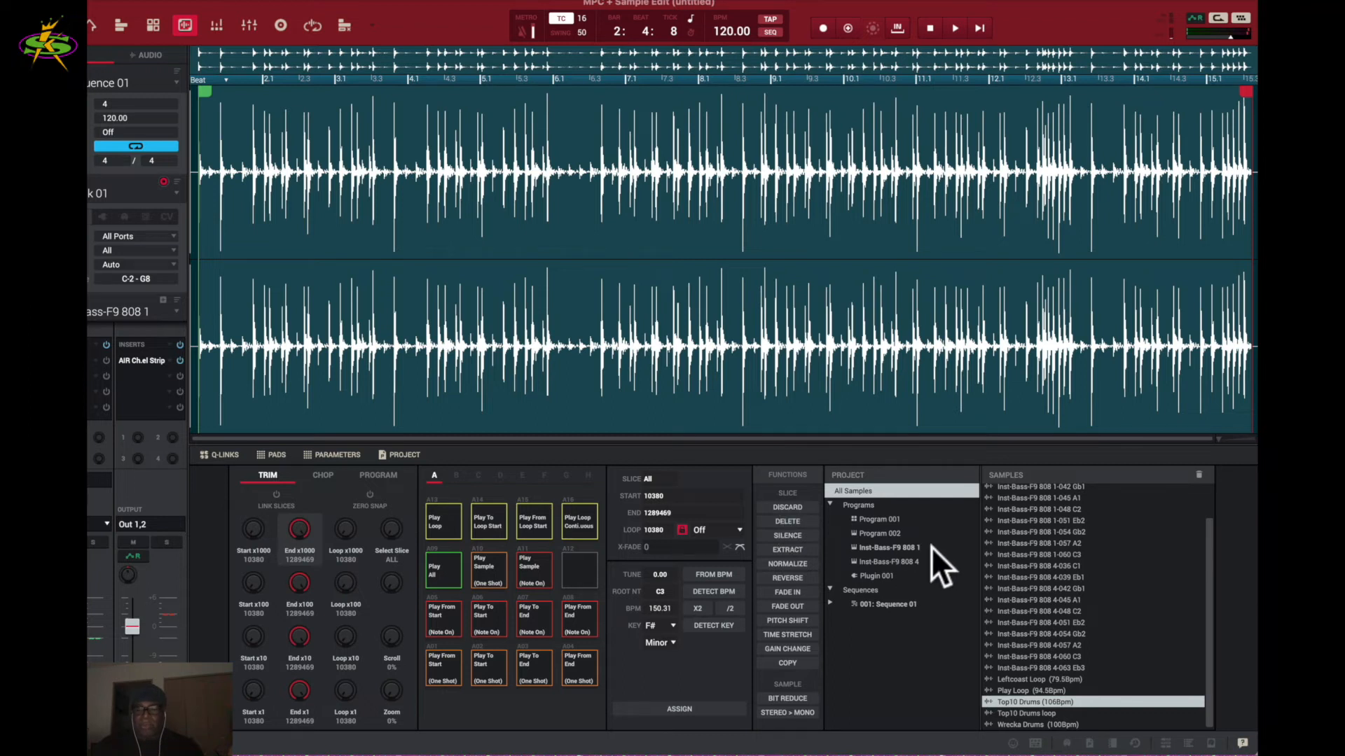
left_click(1017, 712)
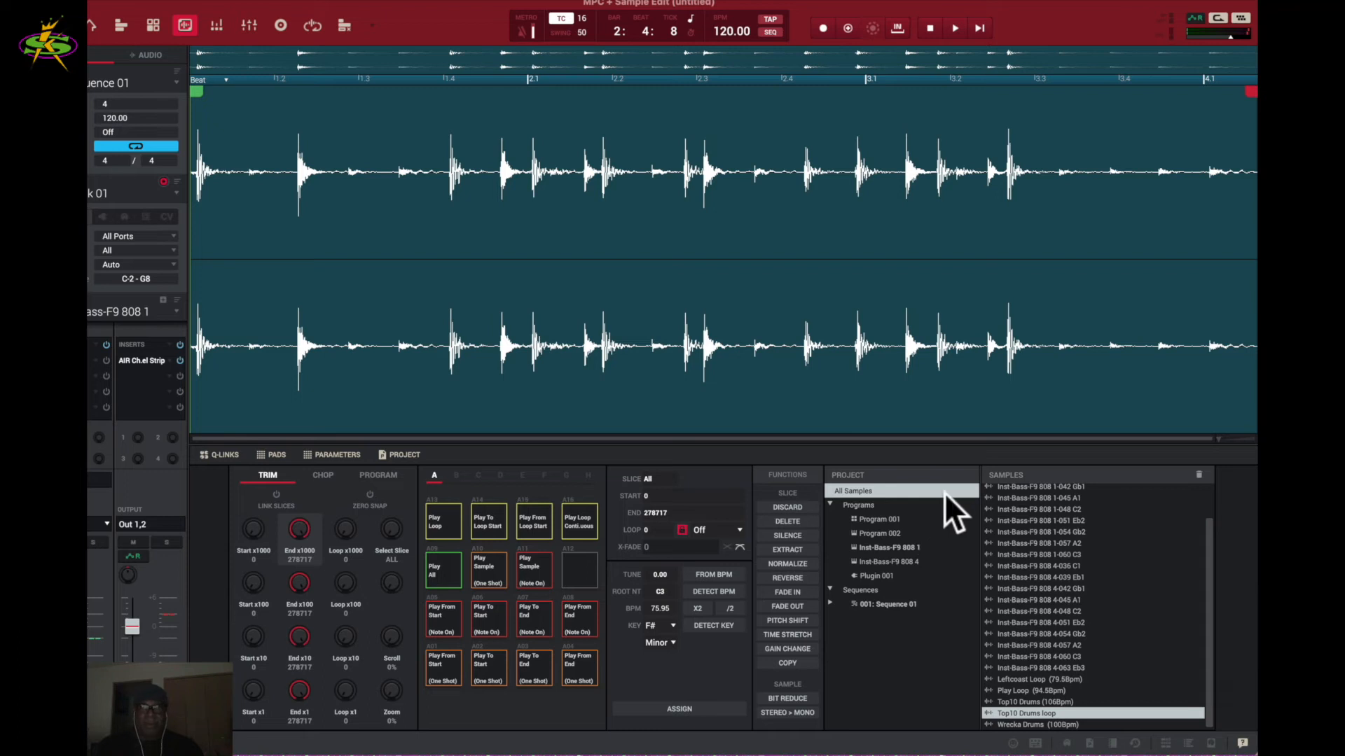
- Play the Top10 Drums loop, then apply a Linear fade-out across it and play it back
key("space")
key("space")
key("space")
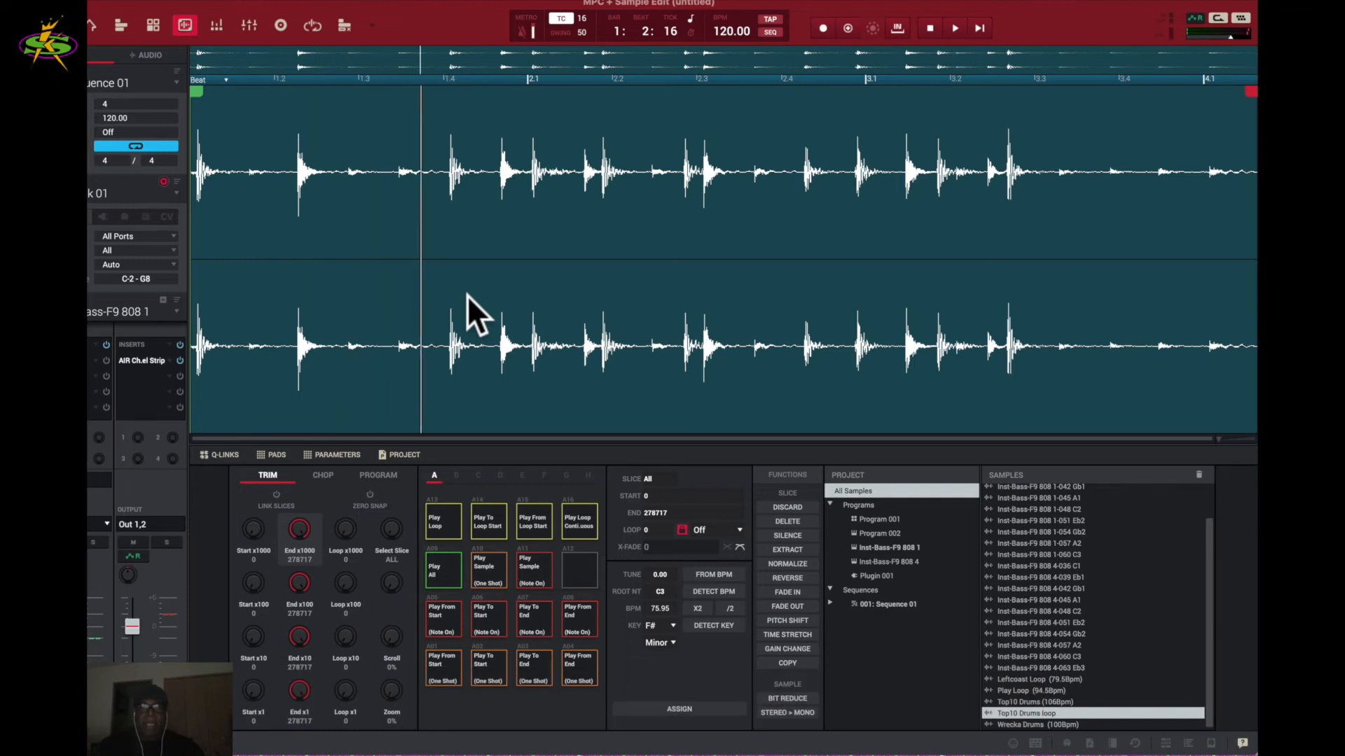
left_click(467, 295)
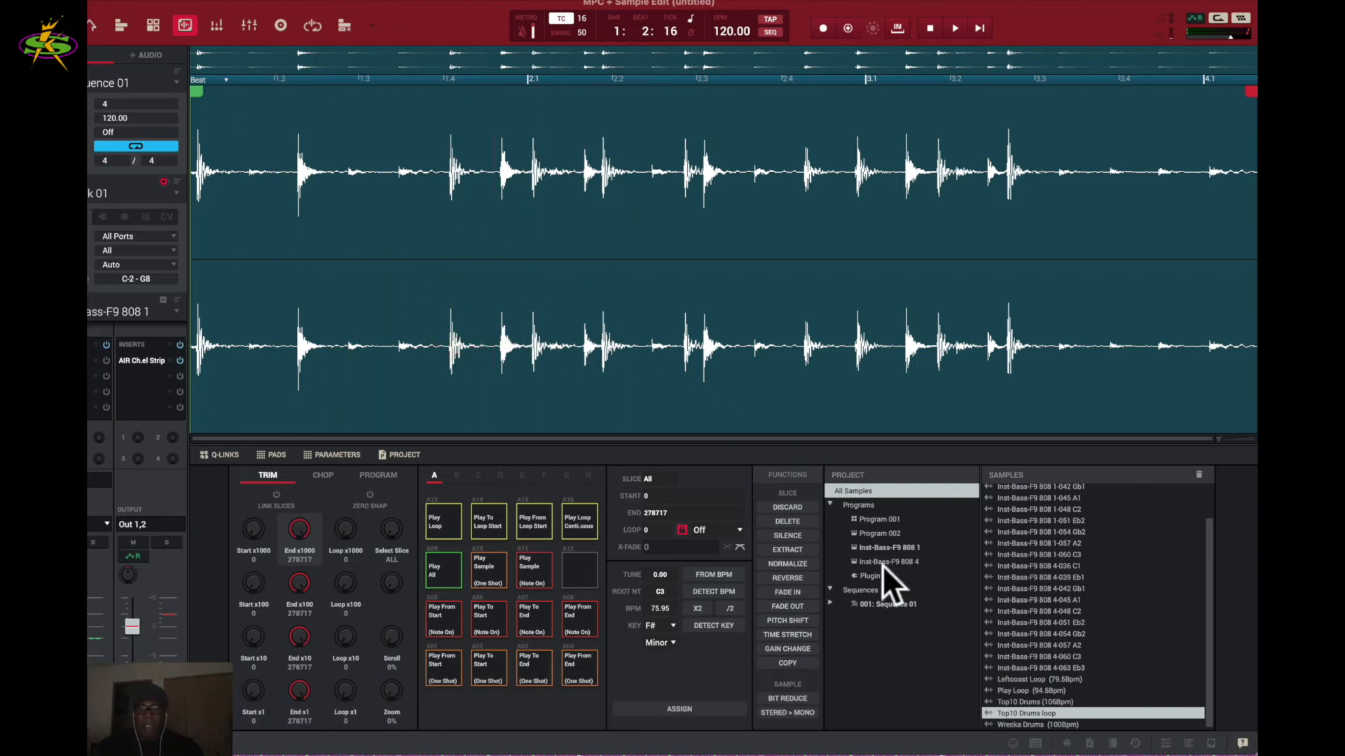
left_click(791, 604)
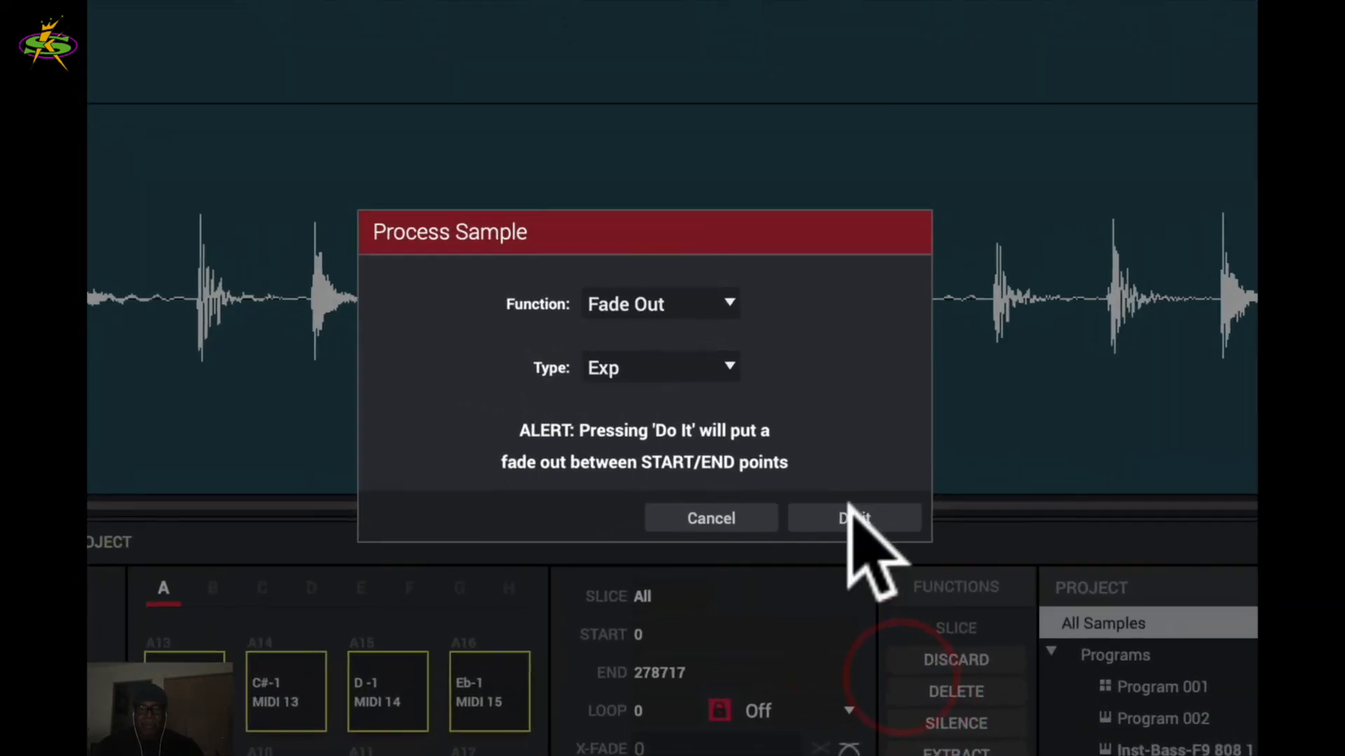
left_click(722, 367)
left_click(709, 377)
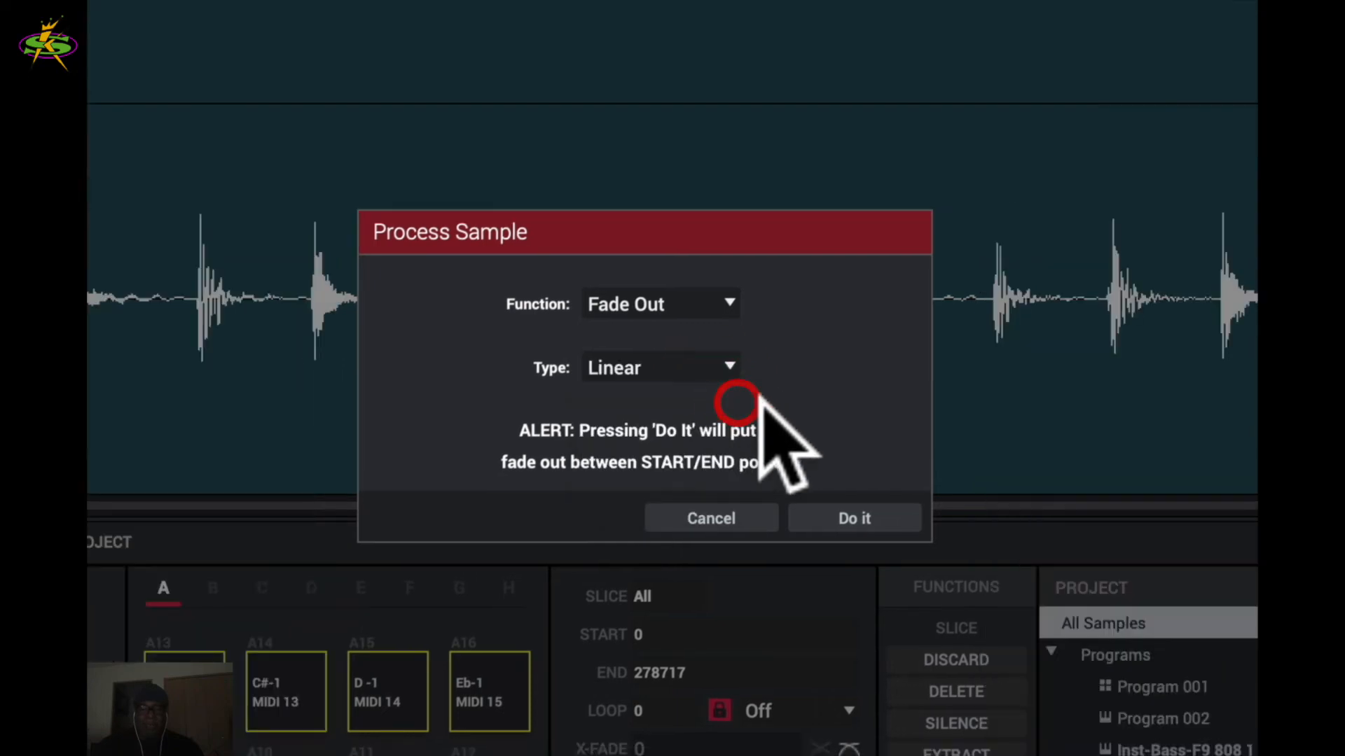
left_click(847, 517)
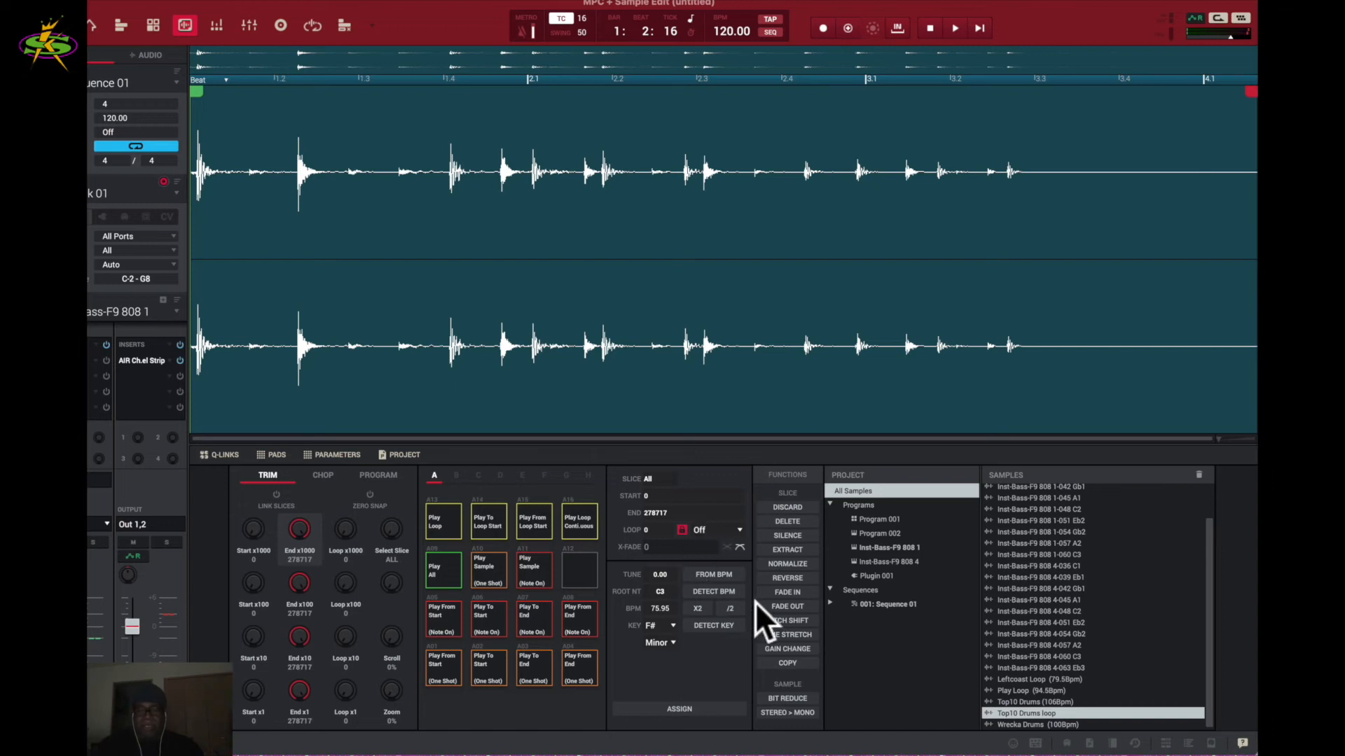
left_click(611, 266)
- Undo the linear fade, audition a Log fade-out, then undo it back to the unfaded loop
key("super+z")
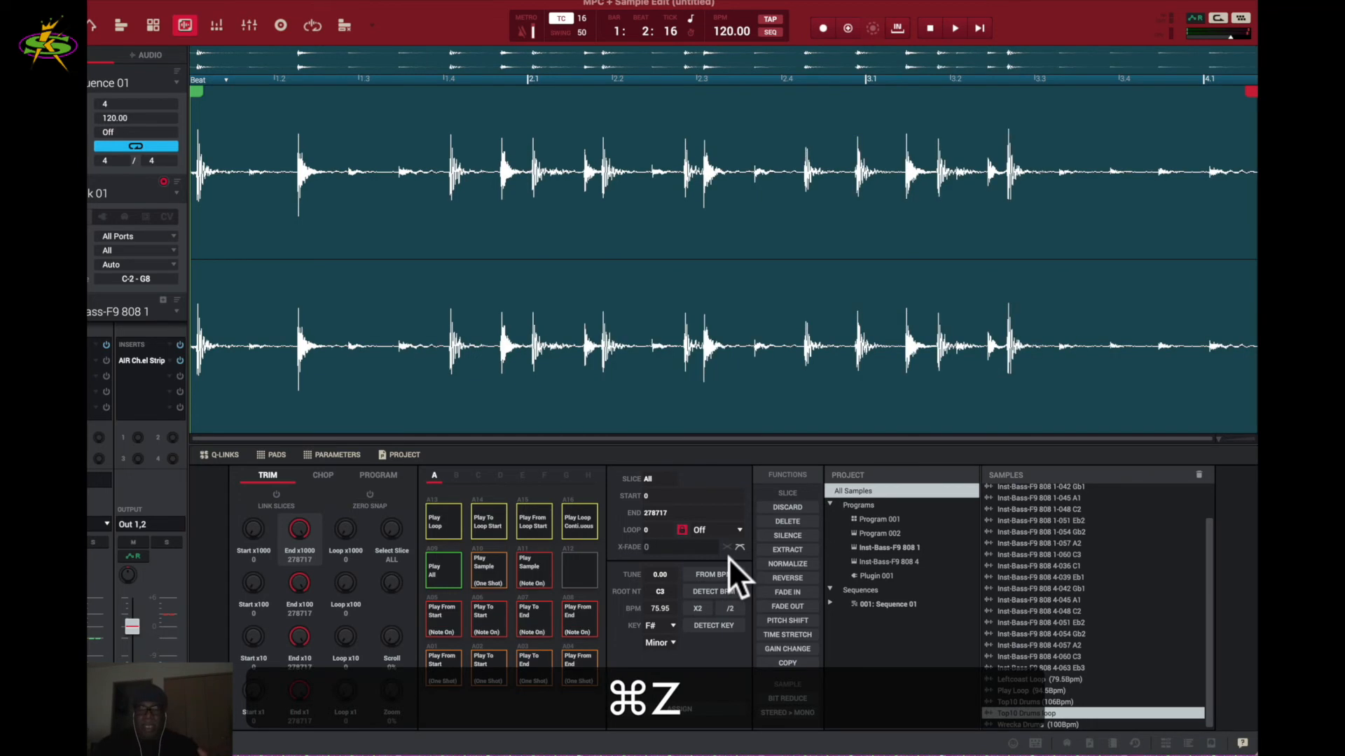
left_click(795, 605)
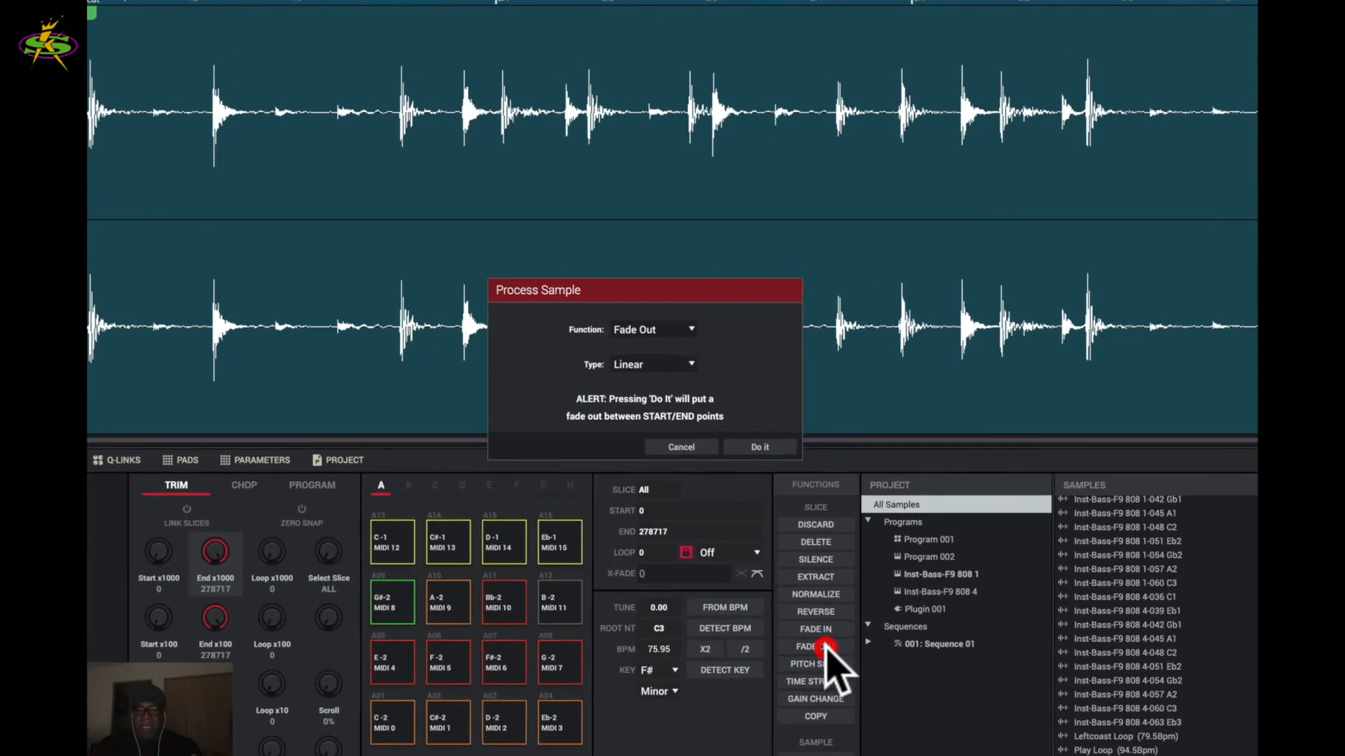
left_click(728, 367)
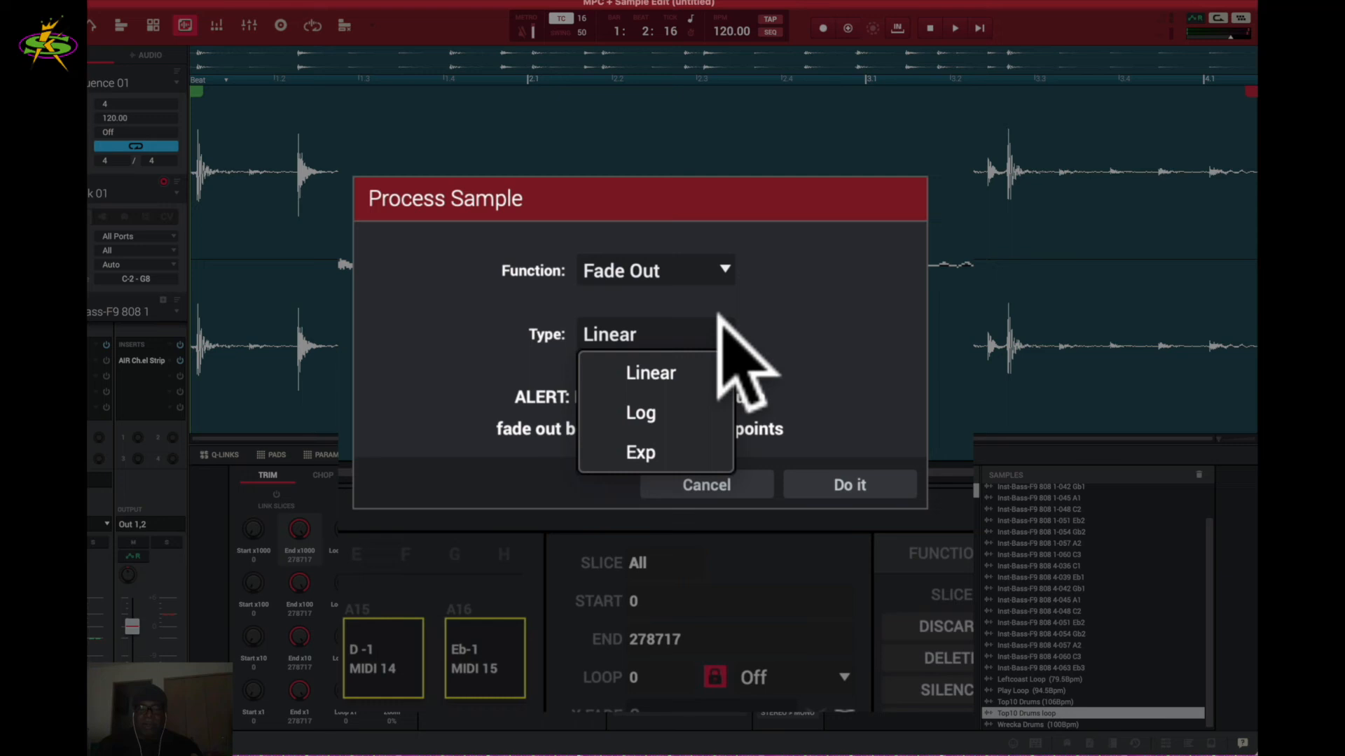
left_click(688, 414)
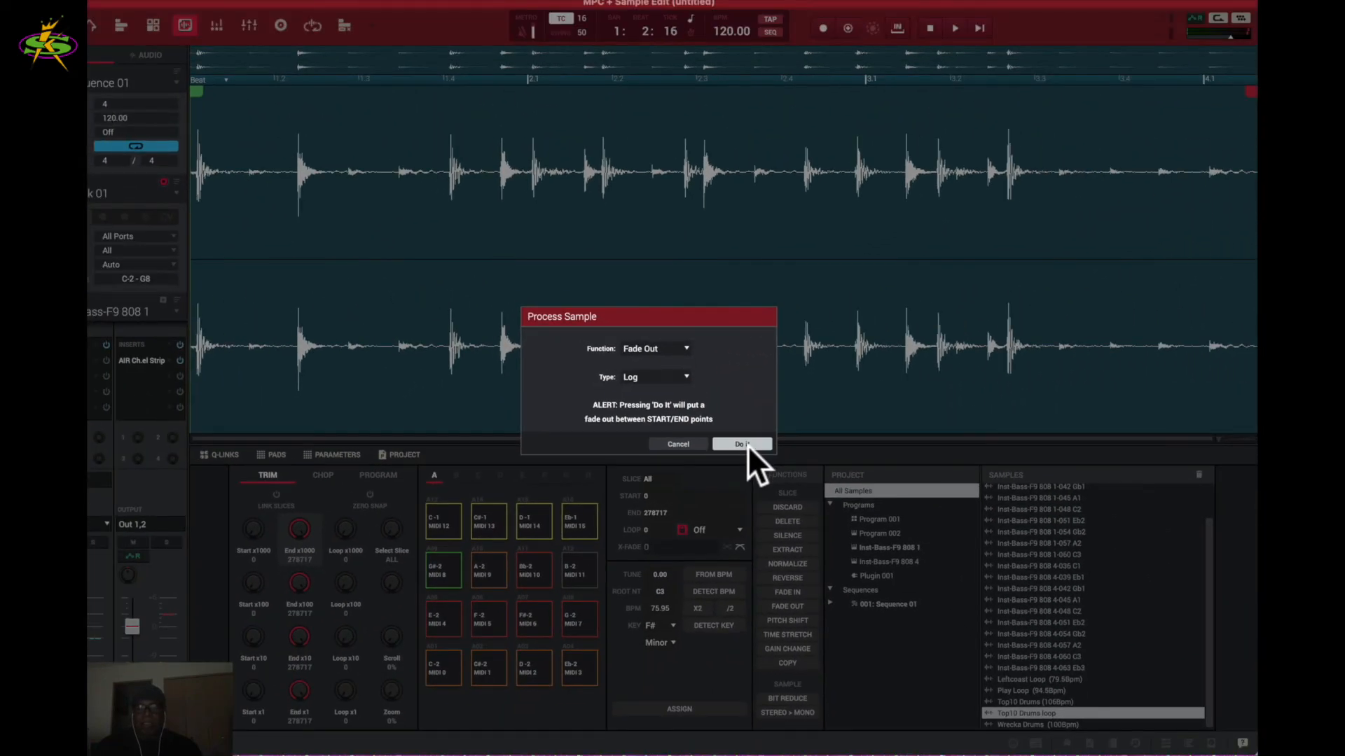
left_click(742, 445)
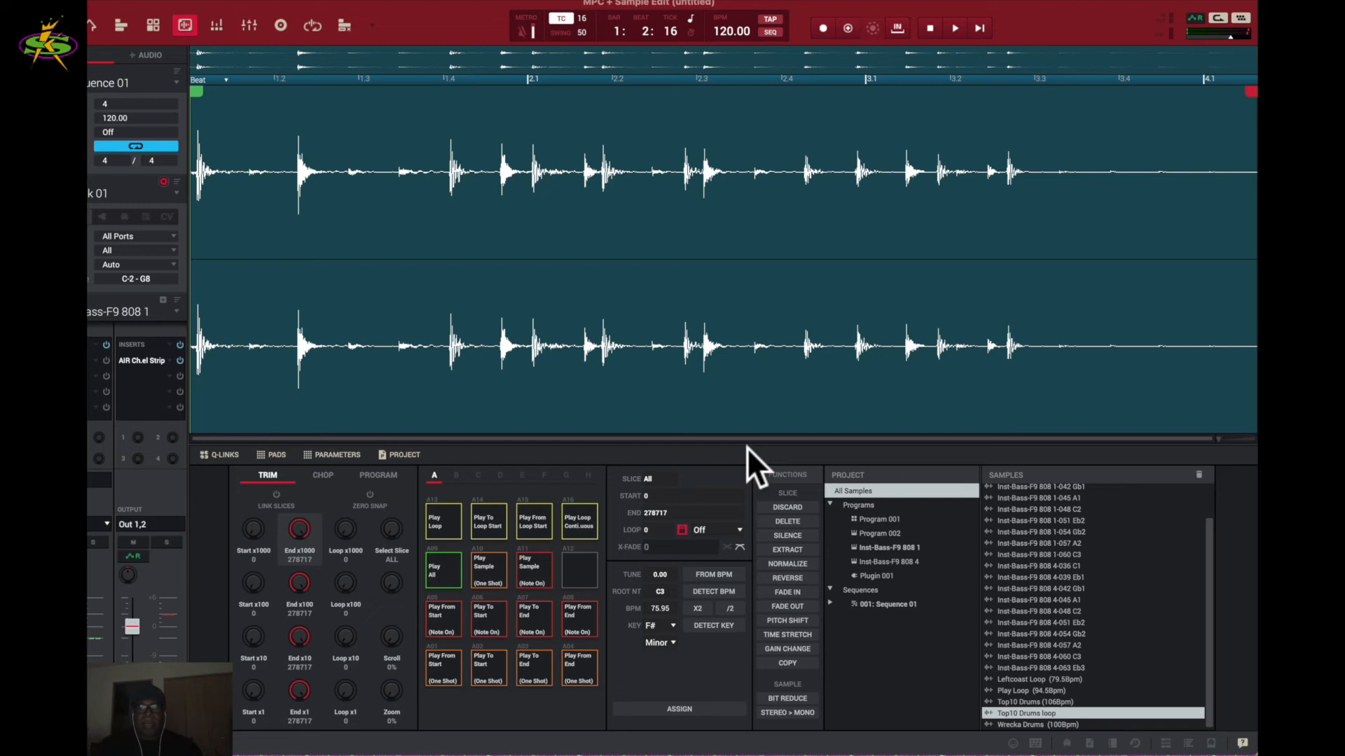
key("space")
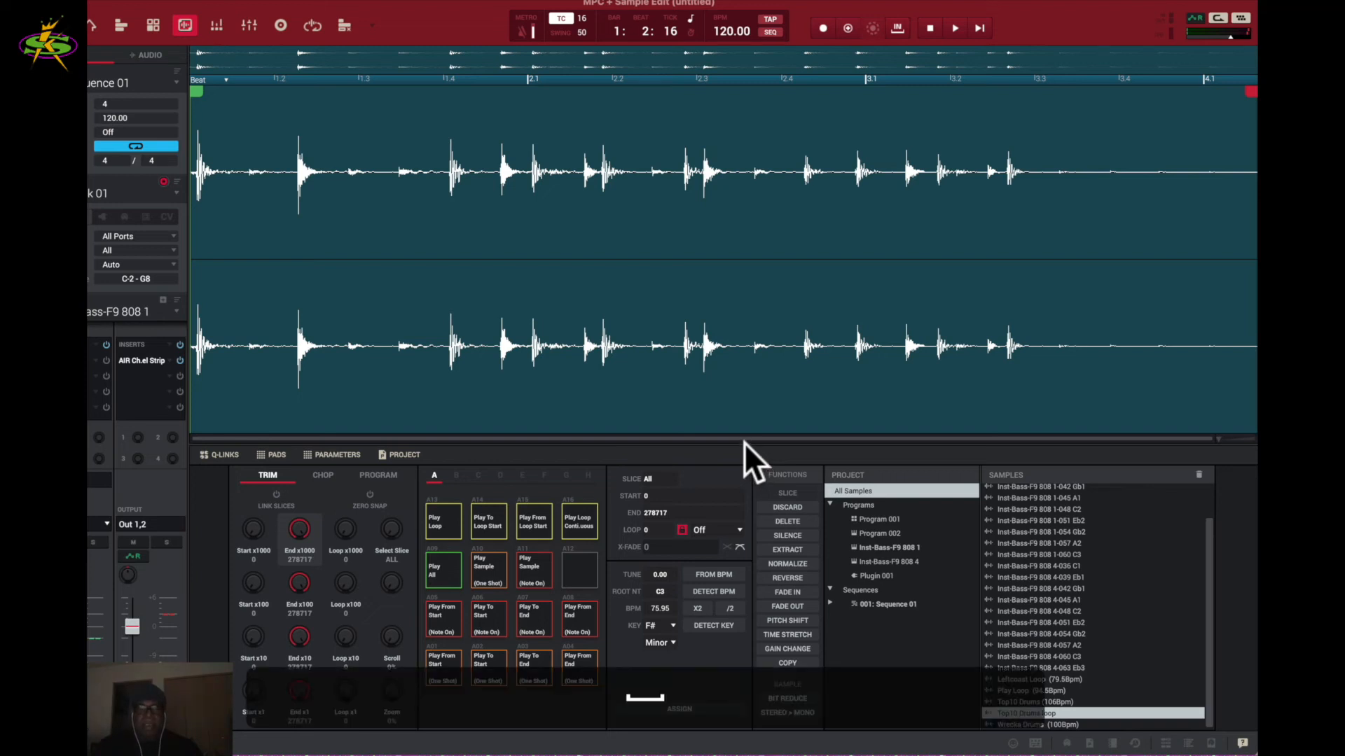
key("space")
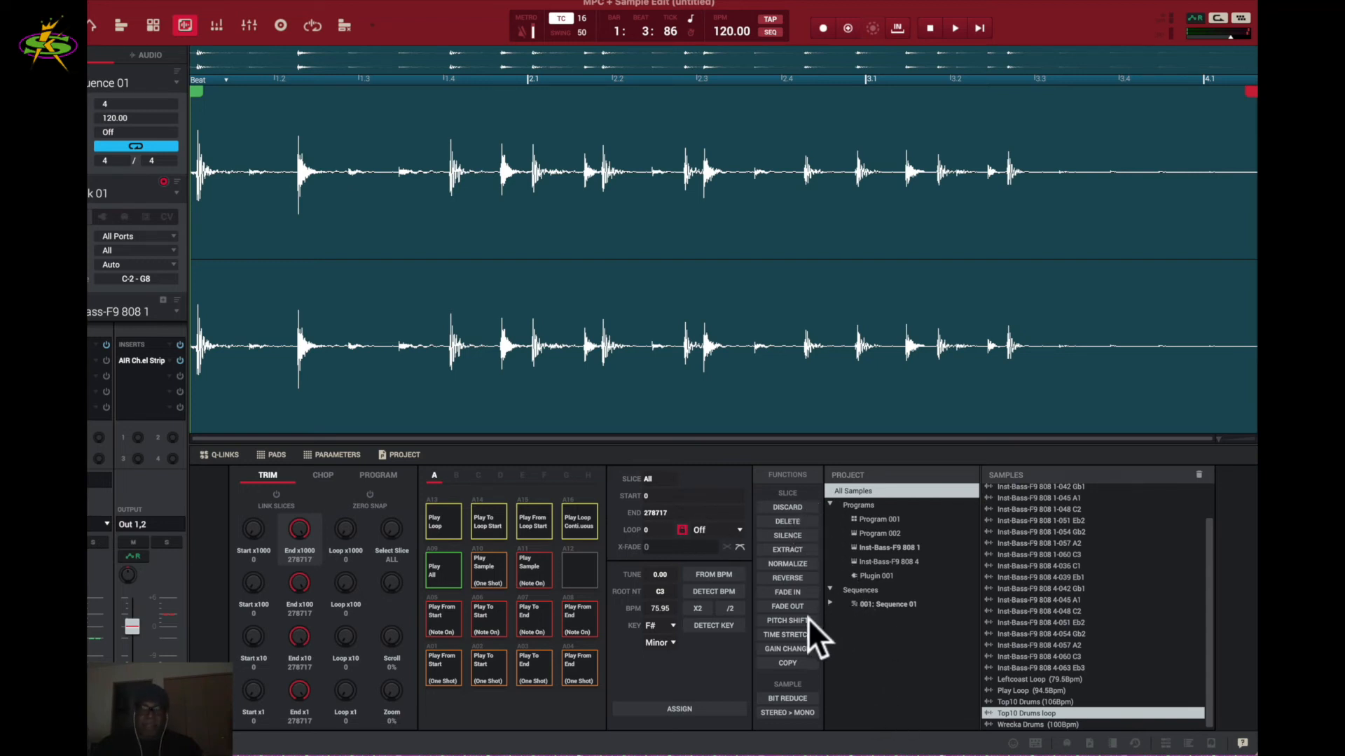
key("super+z")
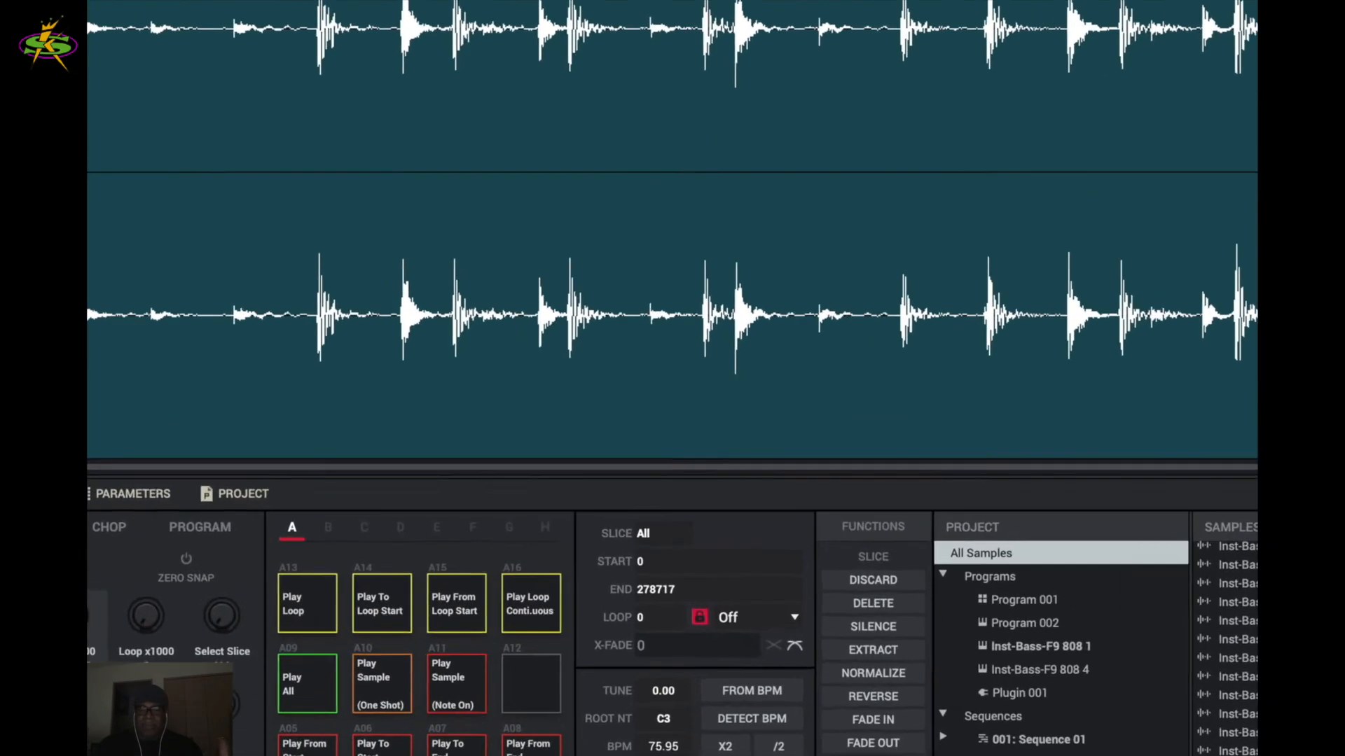
left_click(787, 621)
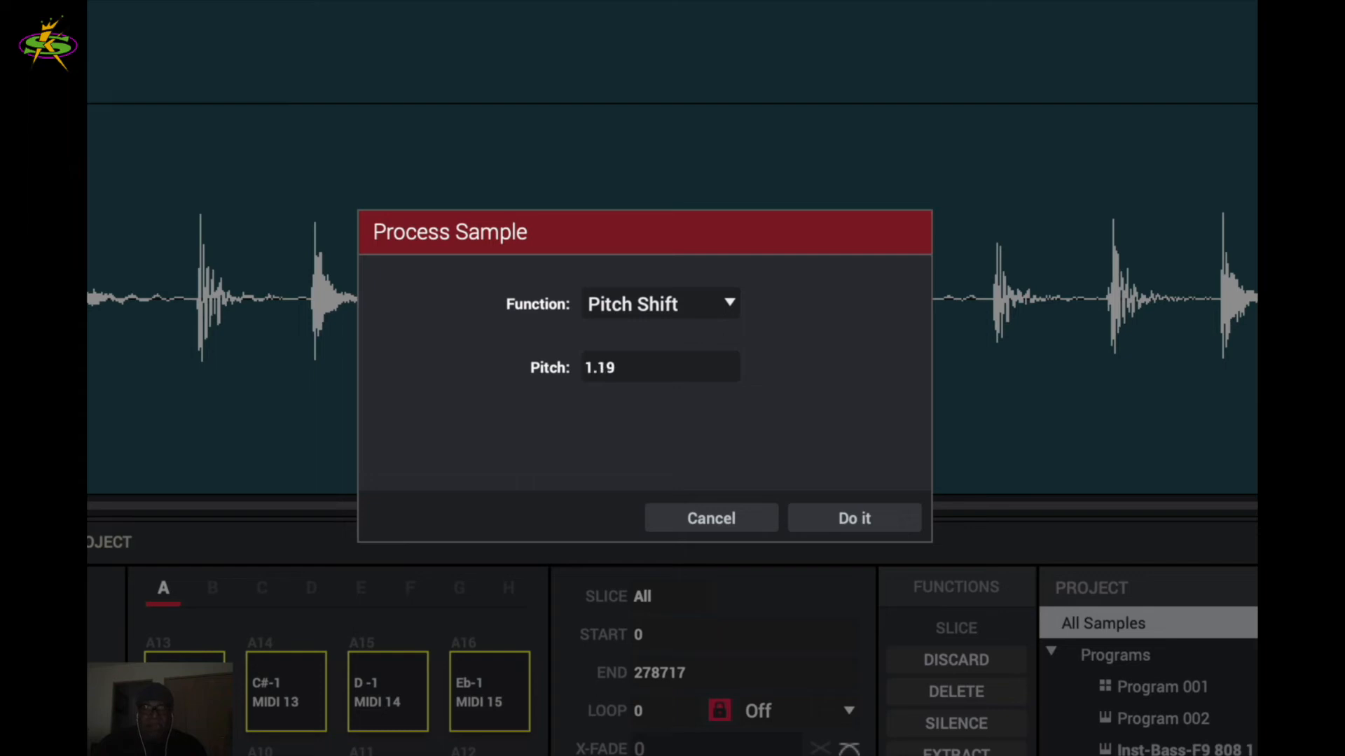
left_click_drag(729, 368, 728, 255)
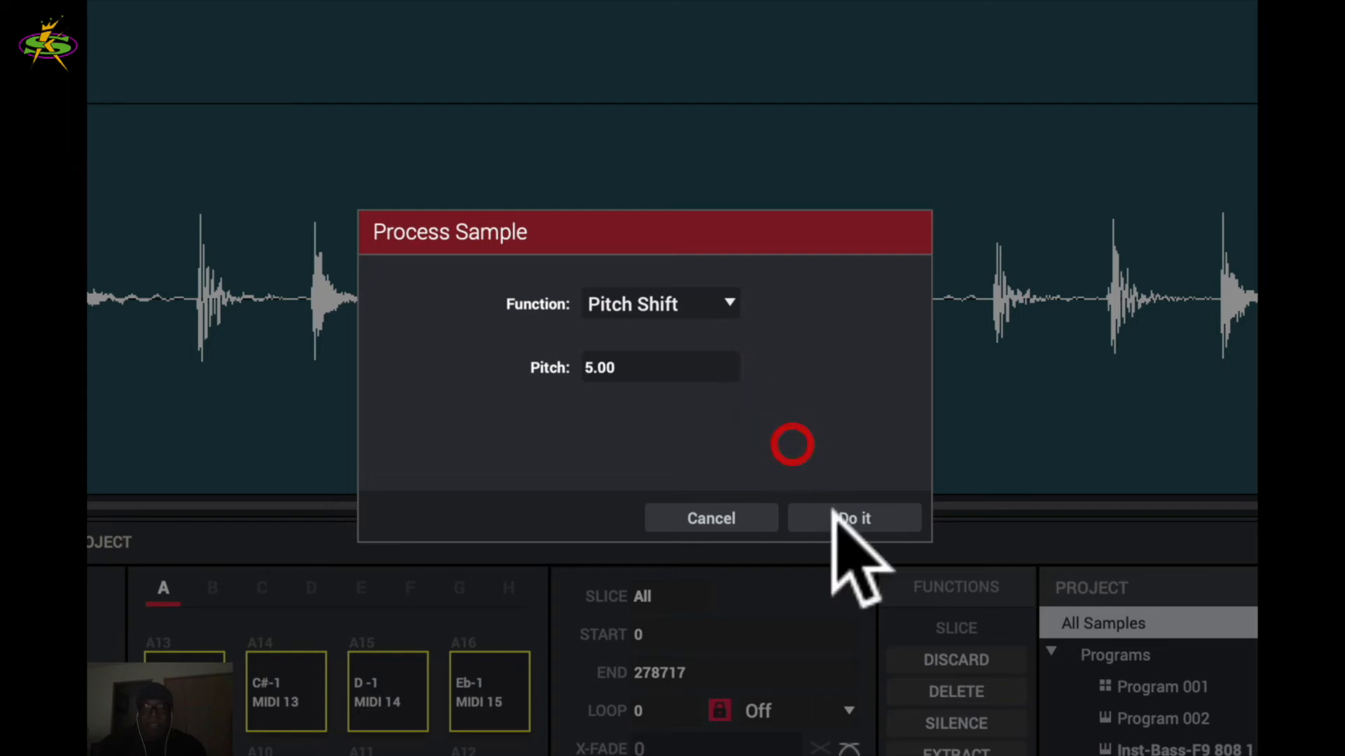
left_click(863, 519)
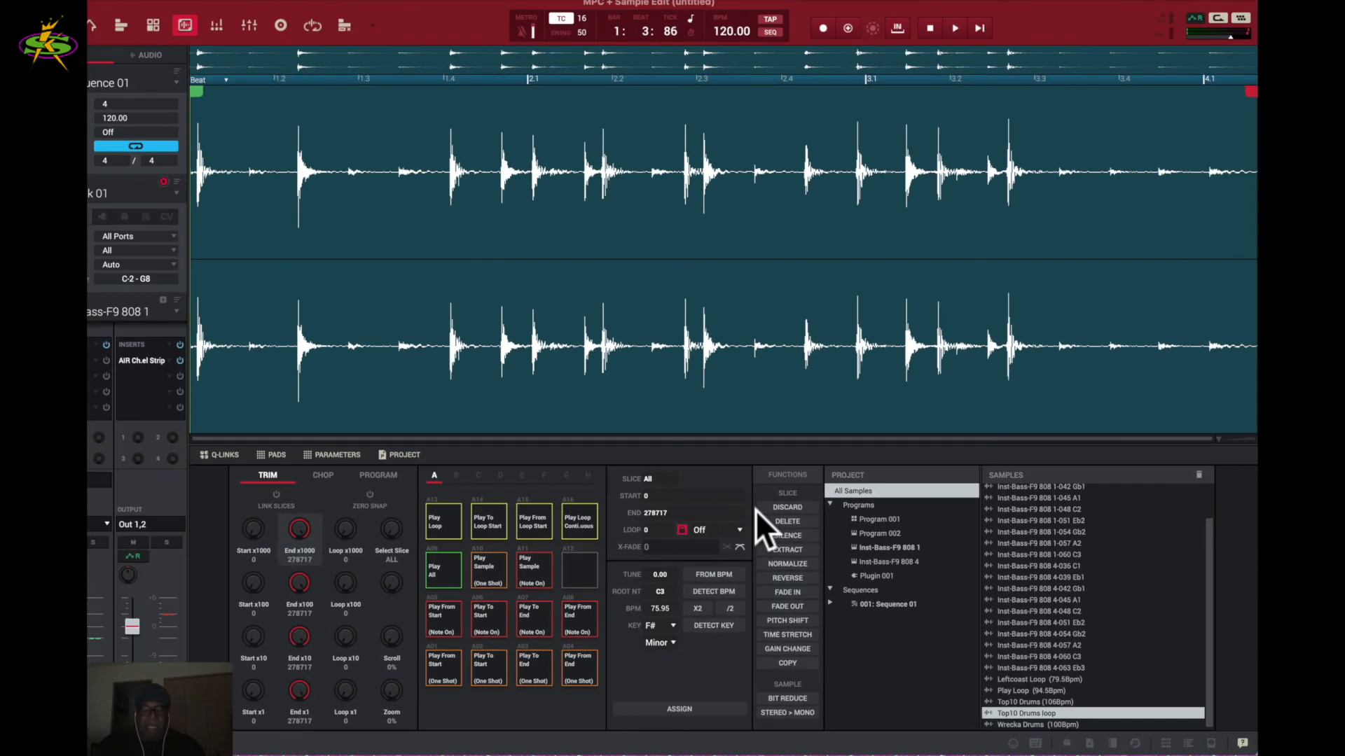
key("space")
key("space")
key("space")
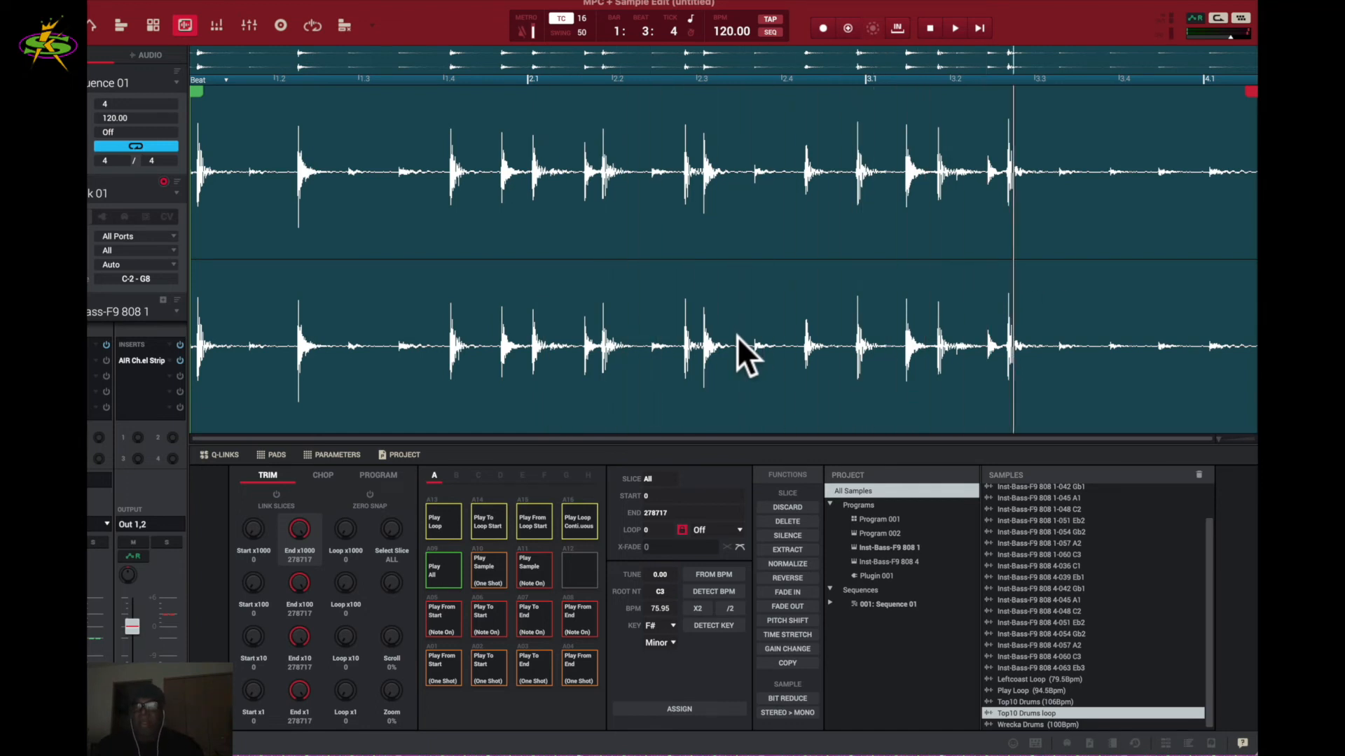
left_click(737, 336)
key("space")
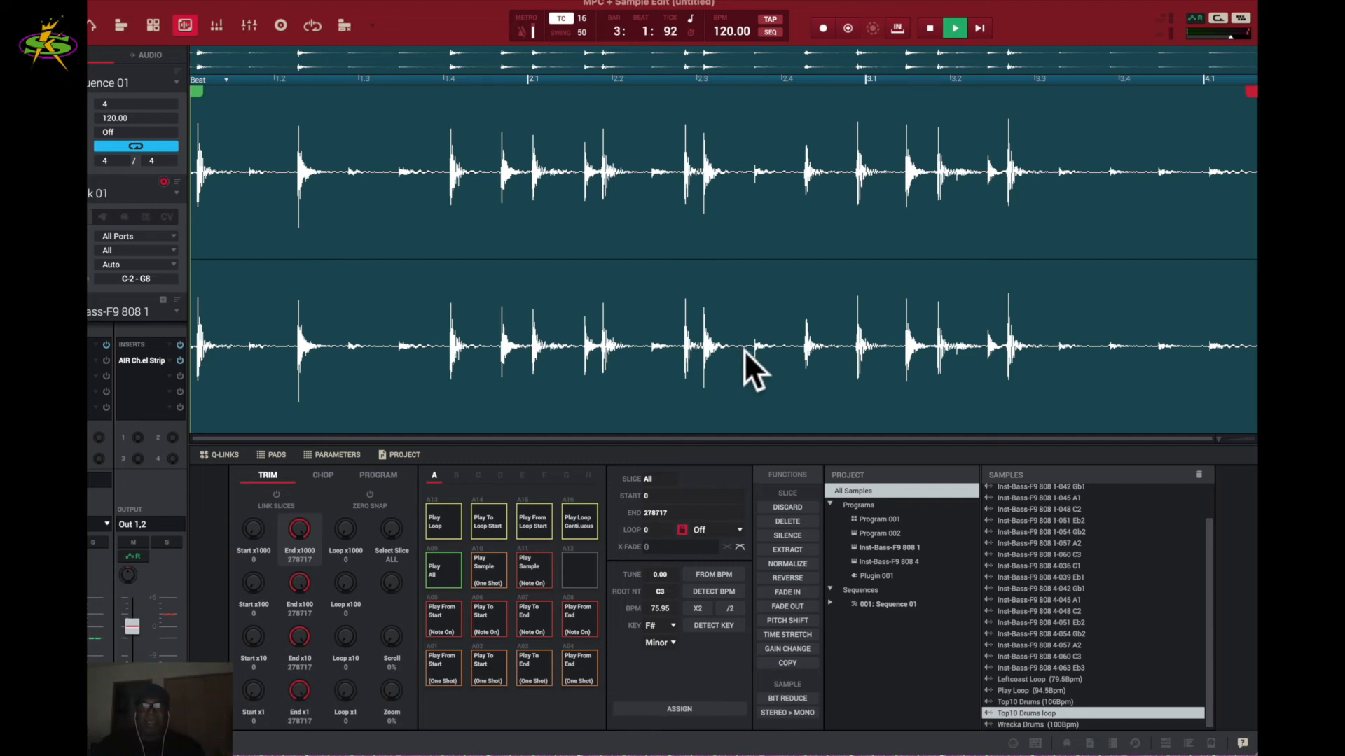
key("space")
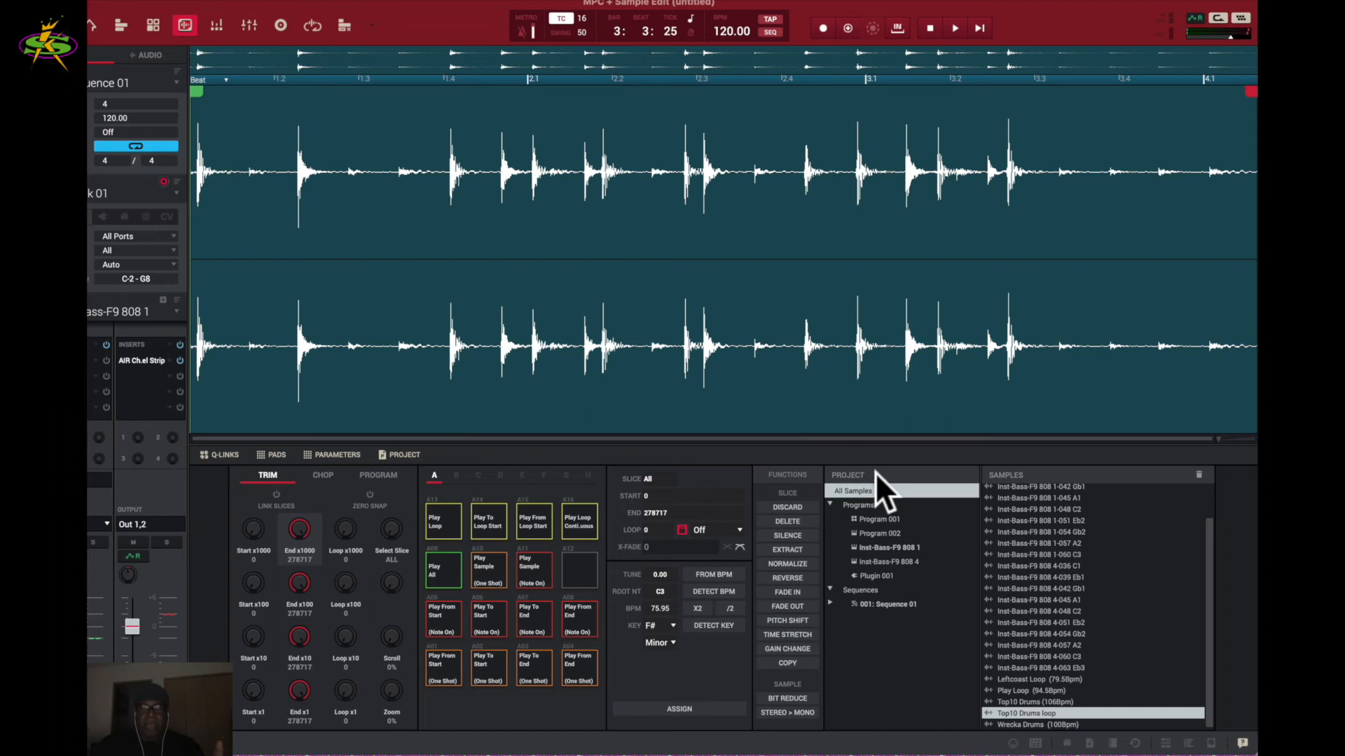
key("super+z")
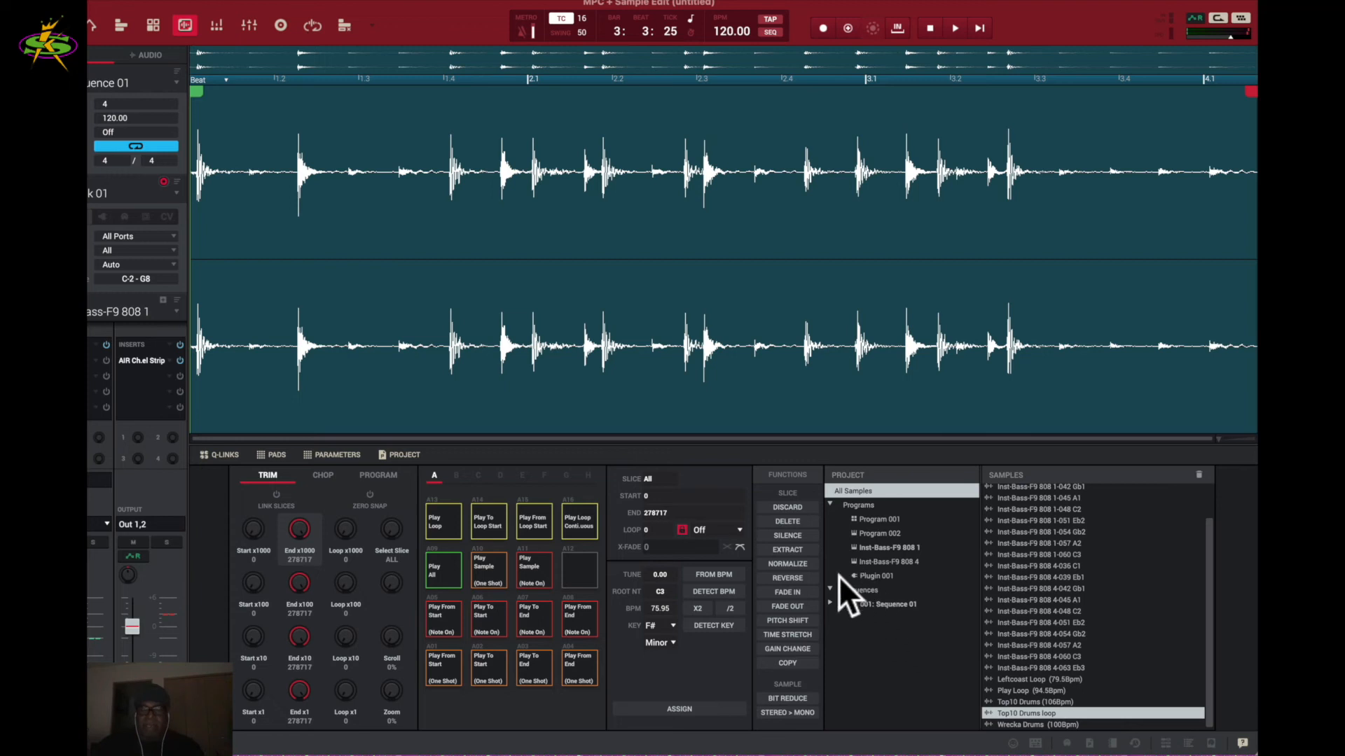
- Time-stretch the Top10 Drums loop to a new tempo of 95.49 BPM (ratio 125.7) and apply it
left_click(790, 636)
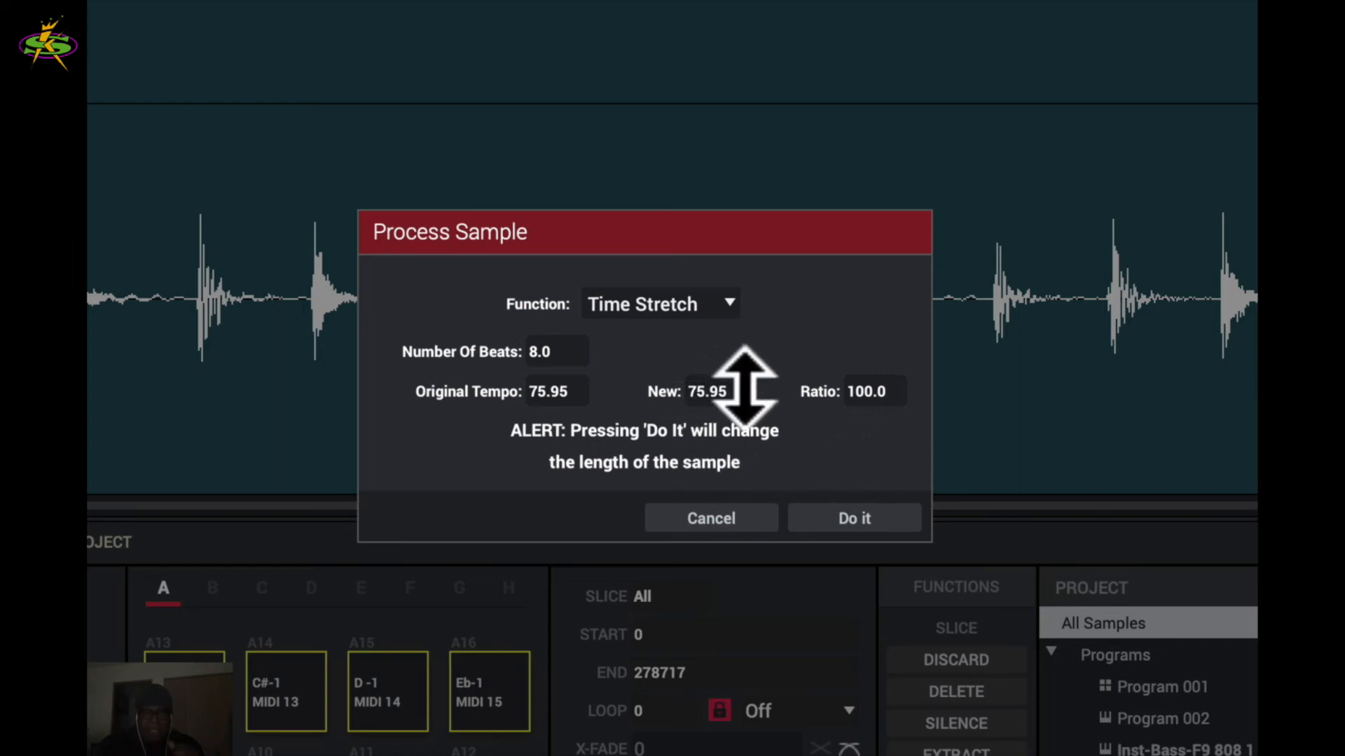
left_click_drag(740, 390, 757, 262)
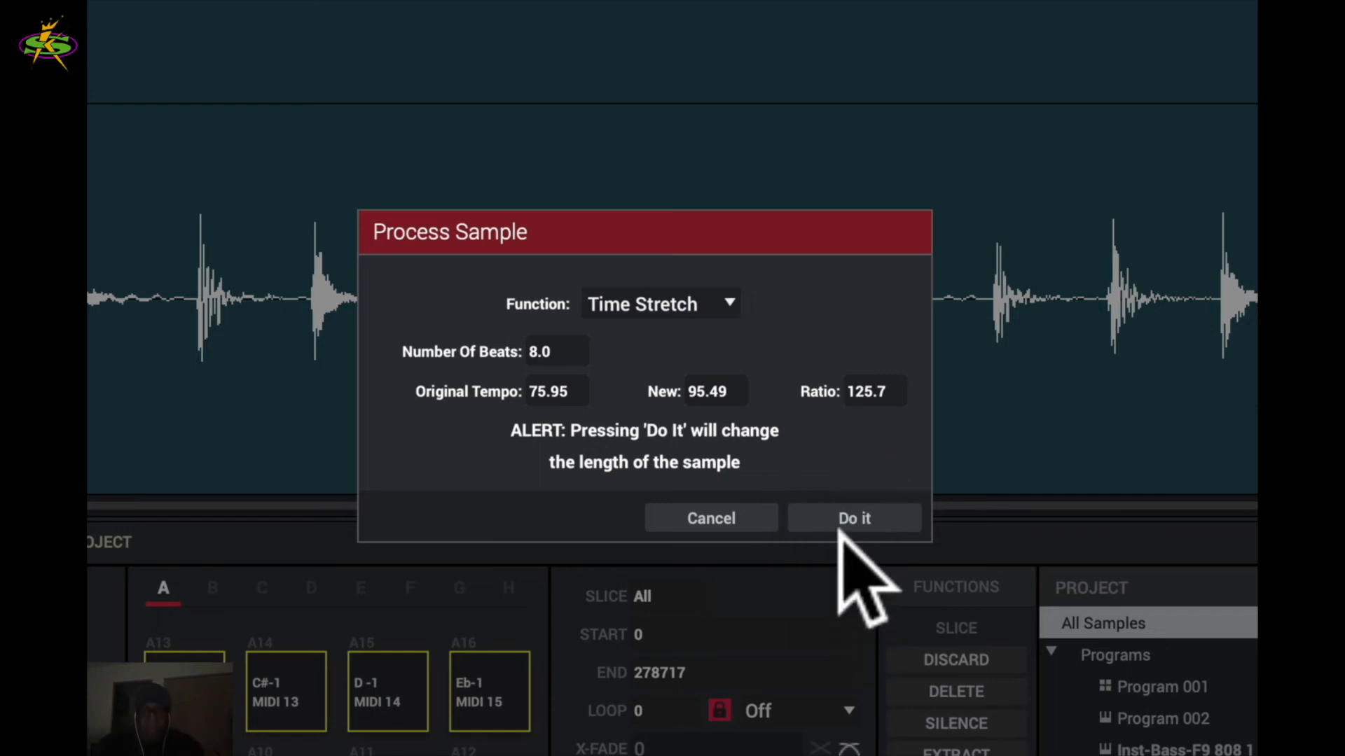
left_click(855, 518)
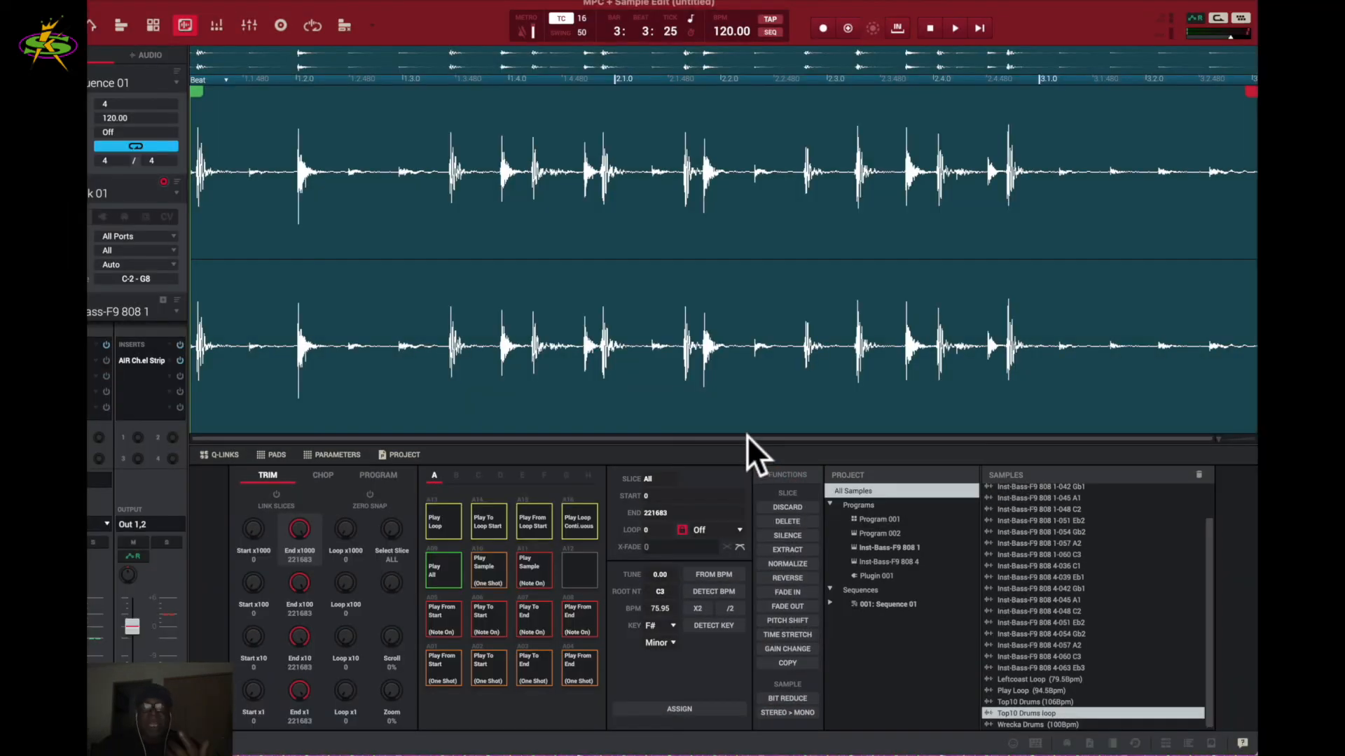
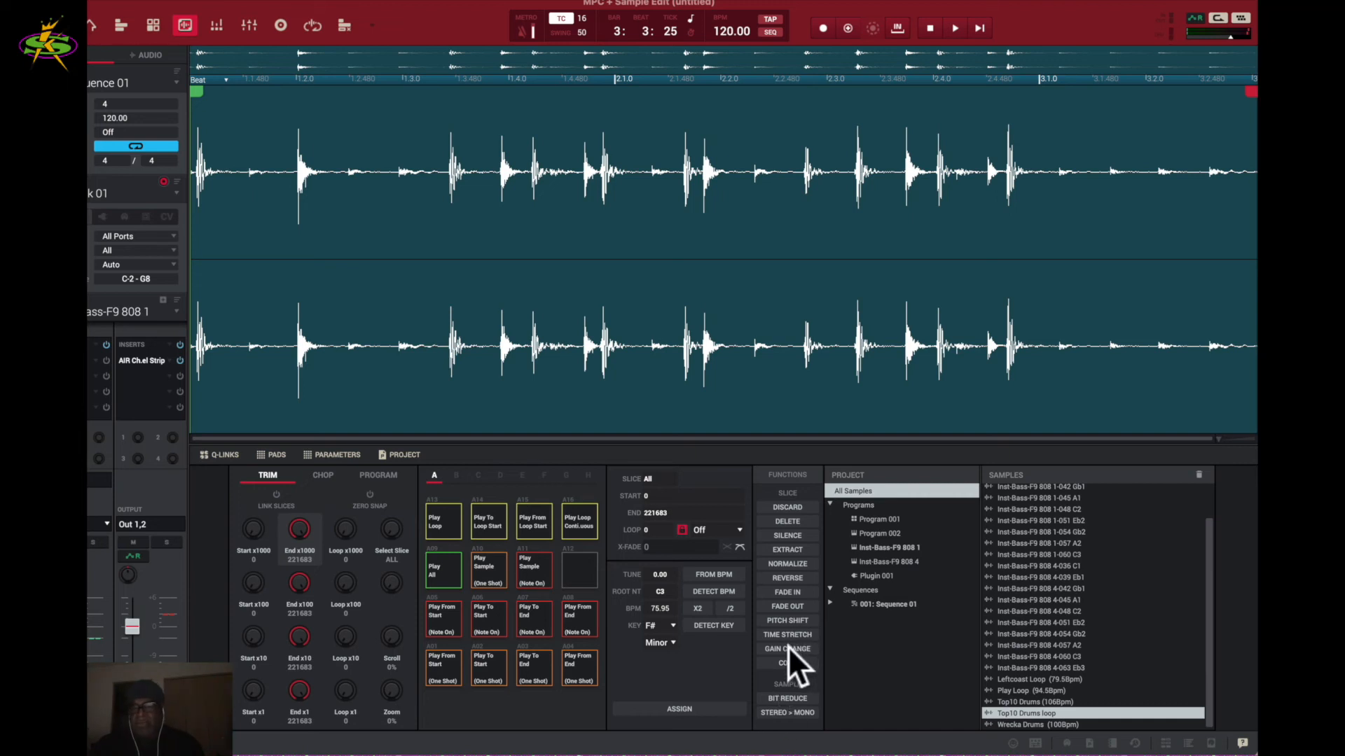
- Undo the time stretch so the Top10 Drums loop is back to full length, and stop the preview
key("super+z")
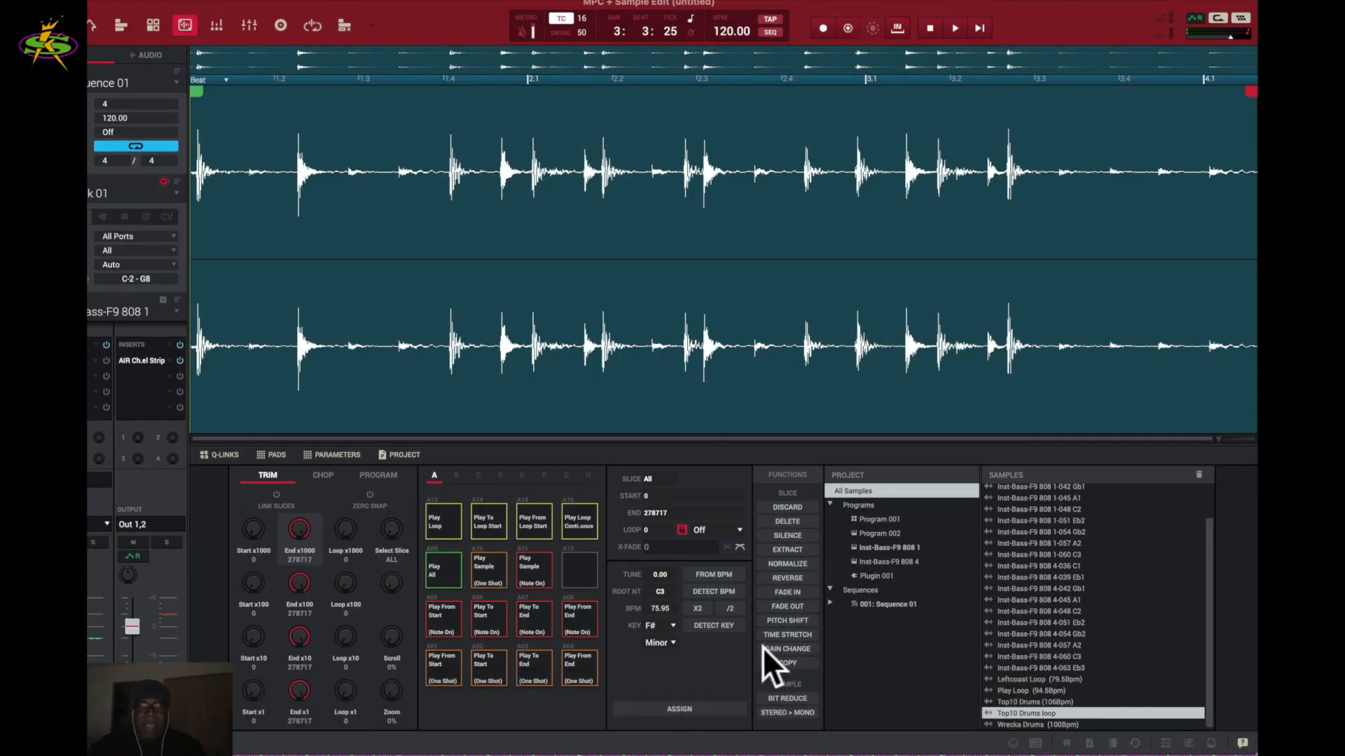
left_click(706, 239)
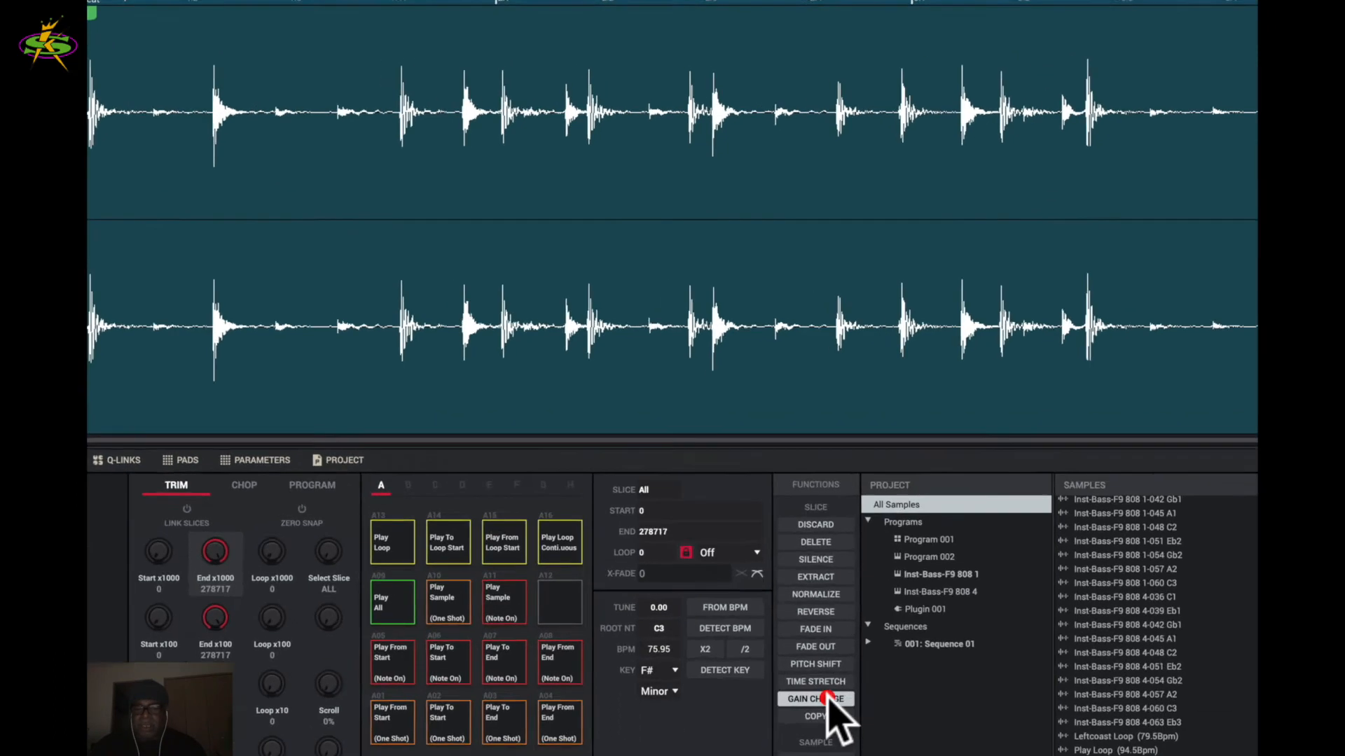
left_click(795, 647)
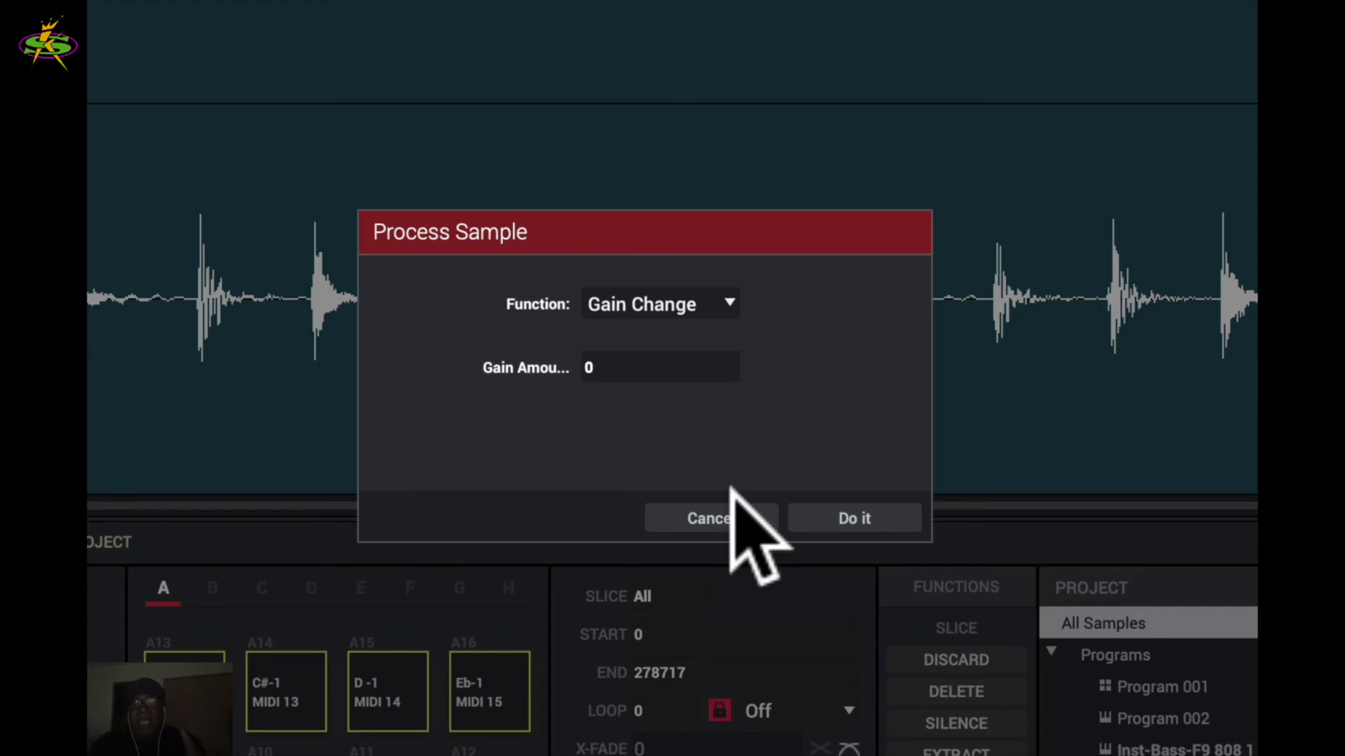
mouse_move(729, 375)
left_mouse_down()
mouse_move(738, 465)
mouse_move(760, 270)
mouse_move(738, 382)
left_mouse_up()
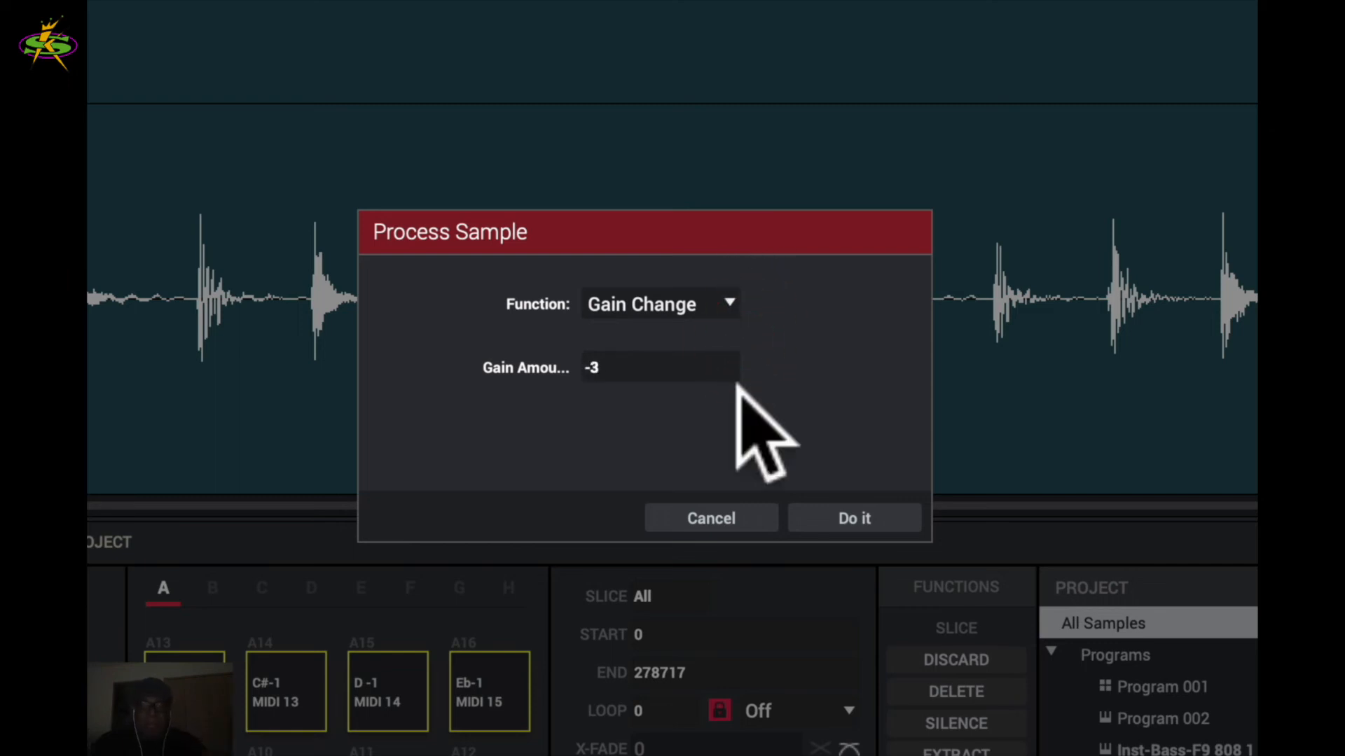
left_click_drag(735, 382, 731, 415)
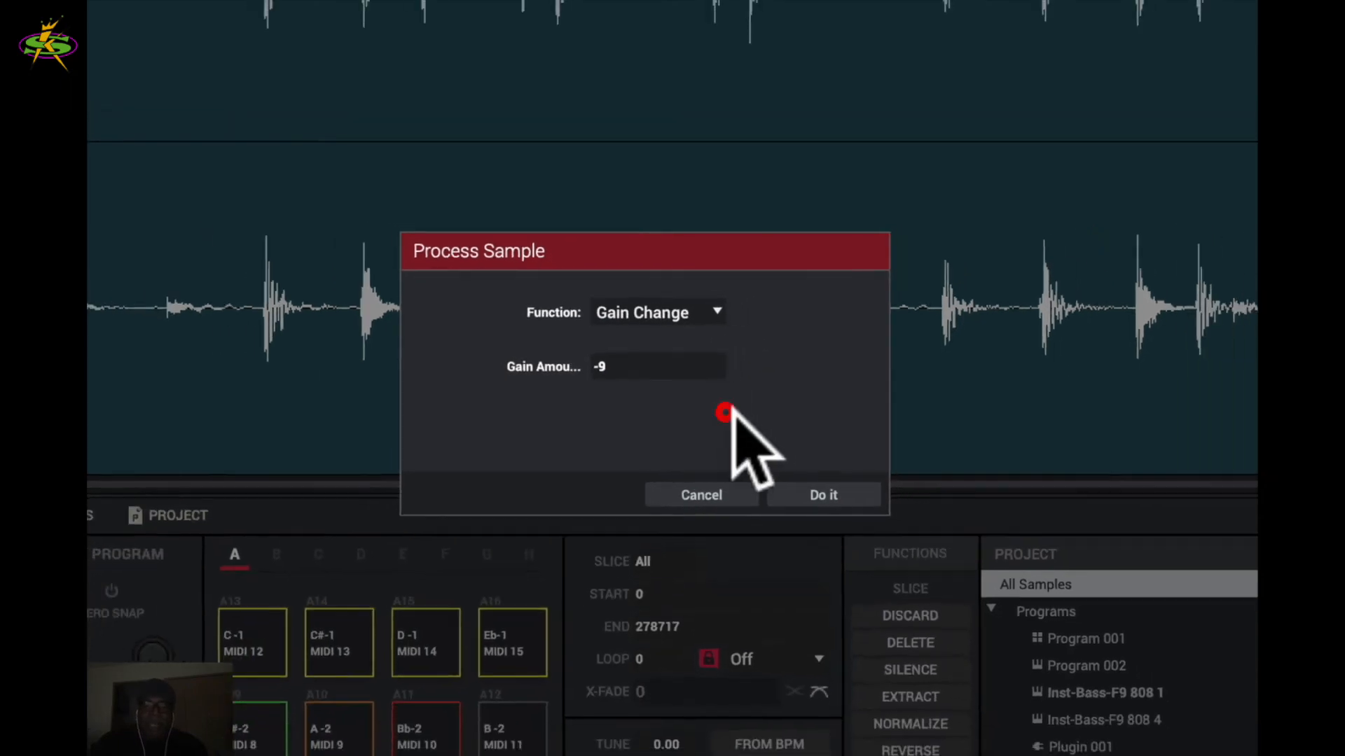
left_click(855, 519)
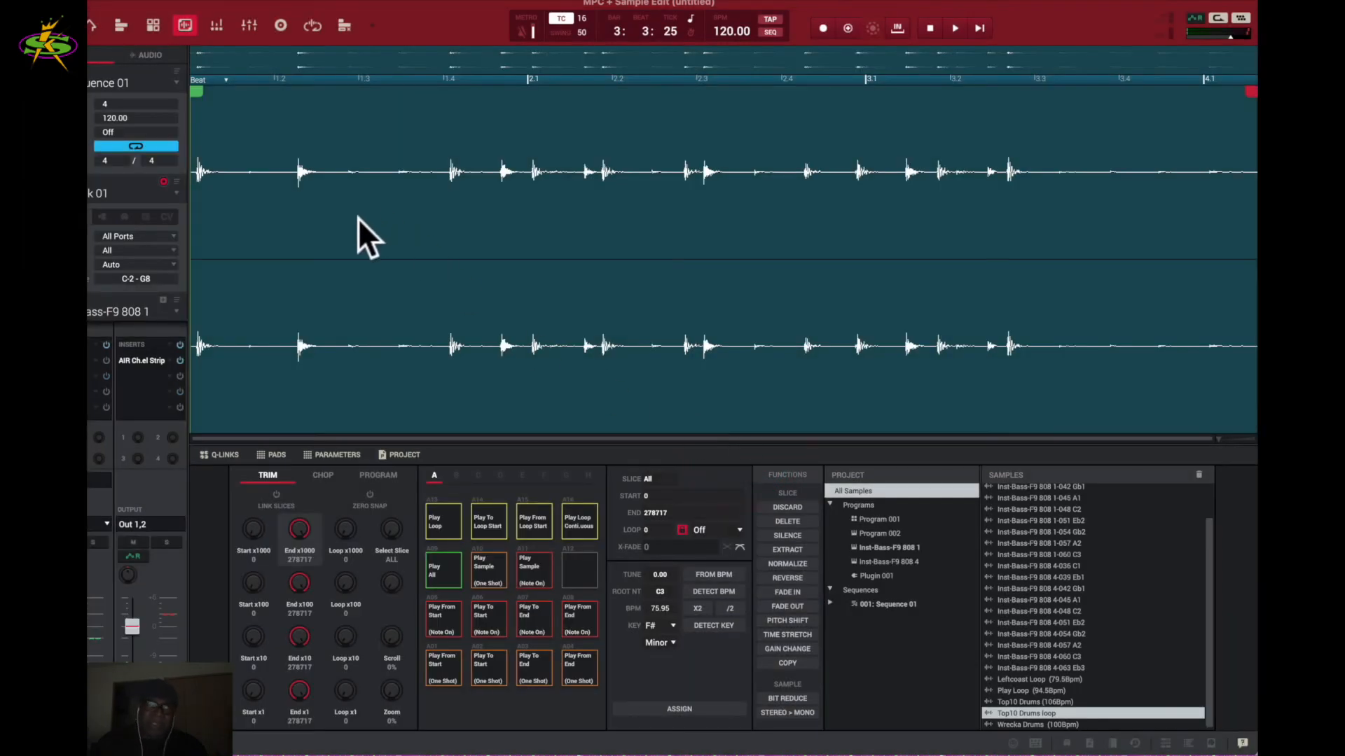
left_click(418, 248)
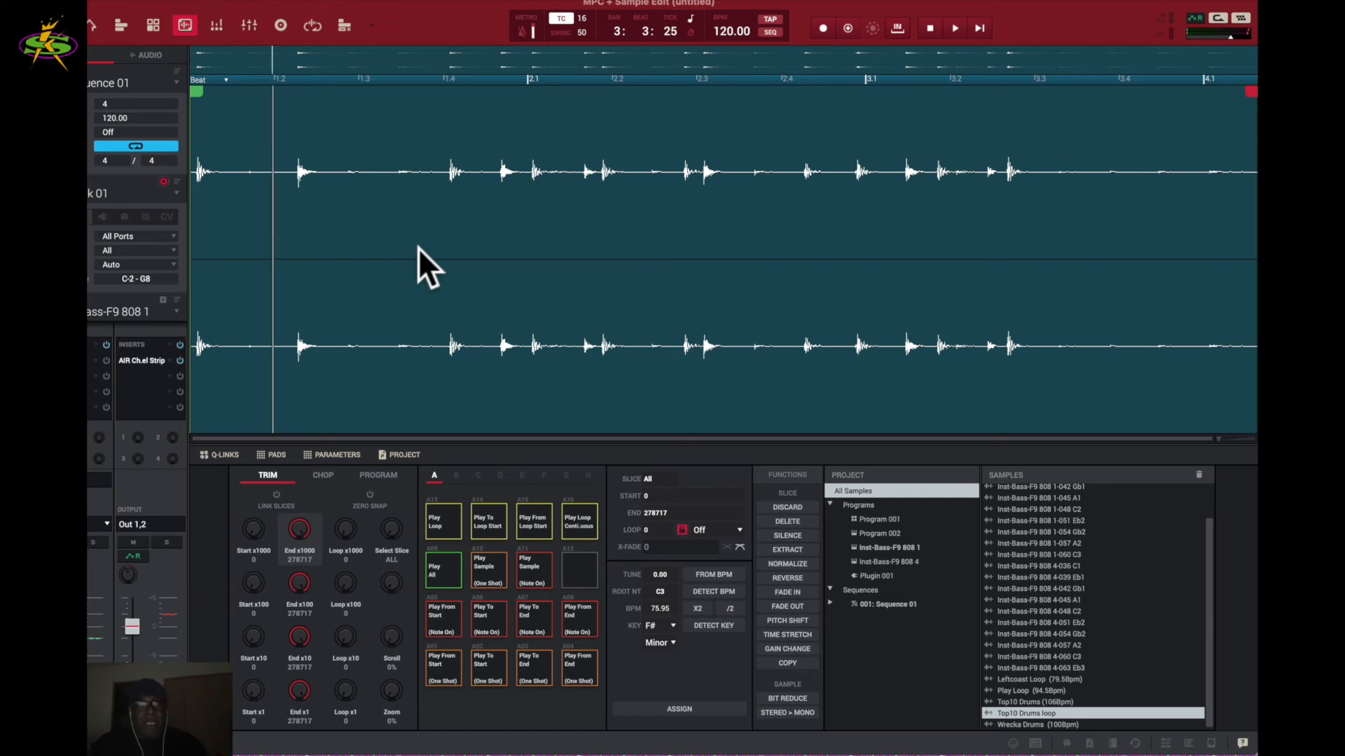
left_click(418, 248)
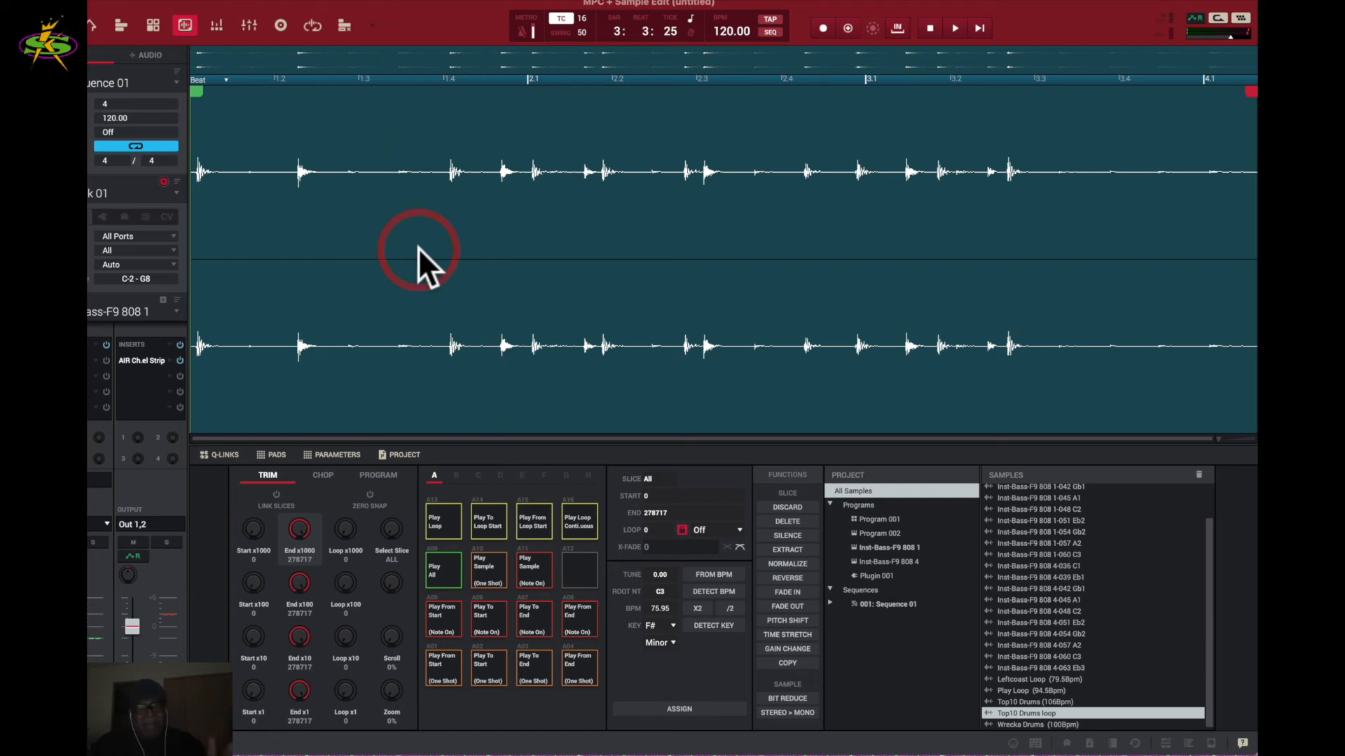
key("super+z")
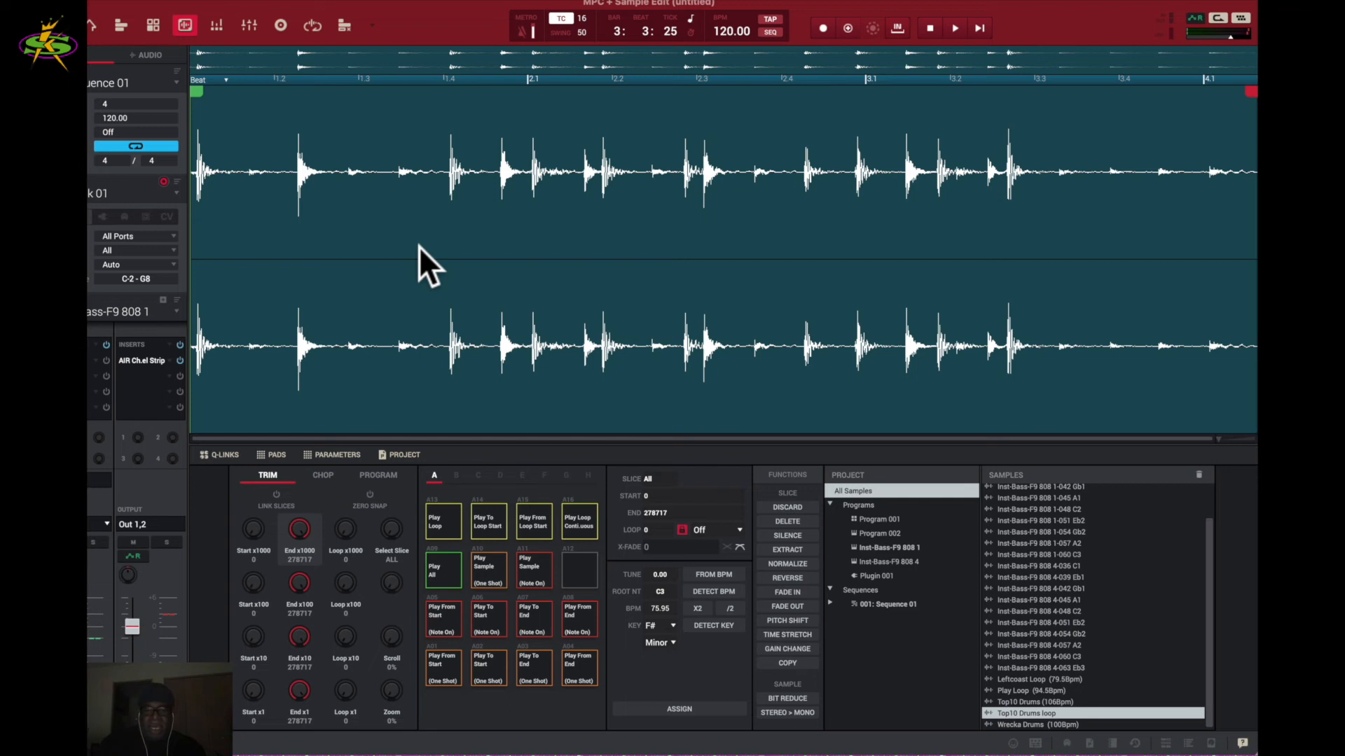
- Convert the loop's left channel into a mono sample named Top10 Drums loop1
left_click(772, 713)
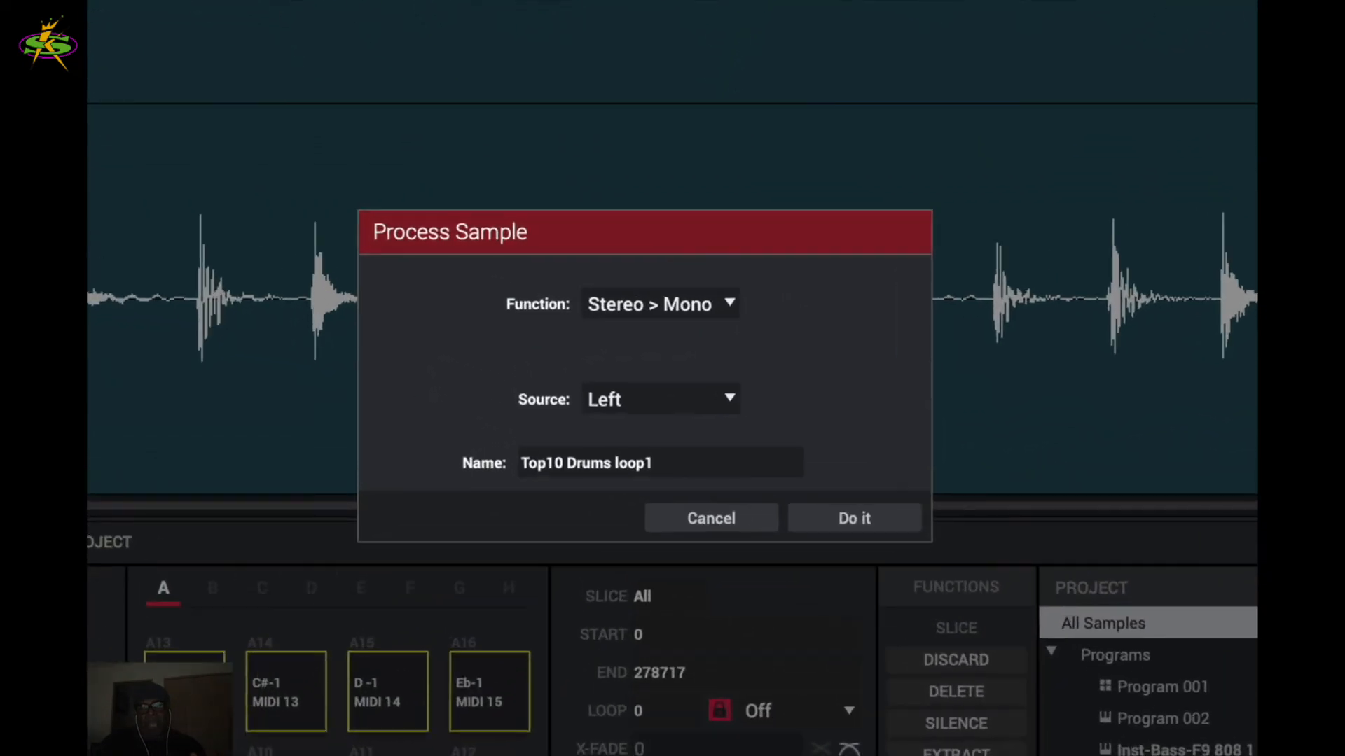
left_click(861, 518)
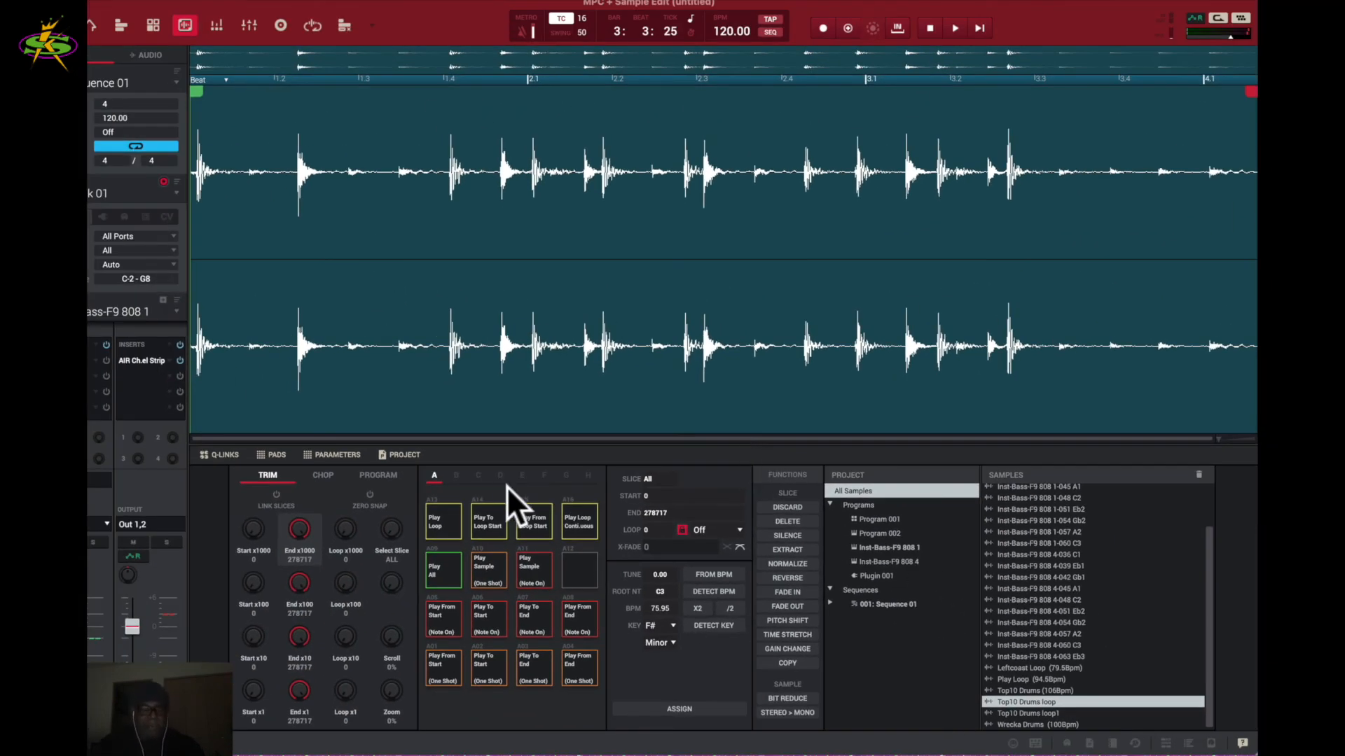
key("super+z")
- Audition a 12-bit reduction of the Top10 Drums loop, then undo it
left_click(796, 696)
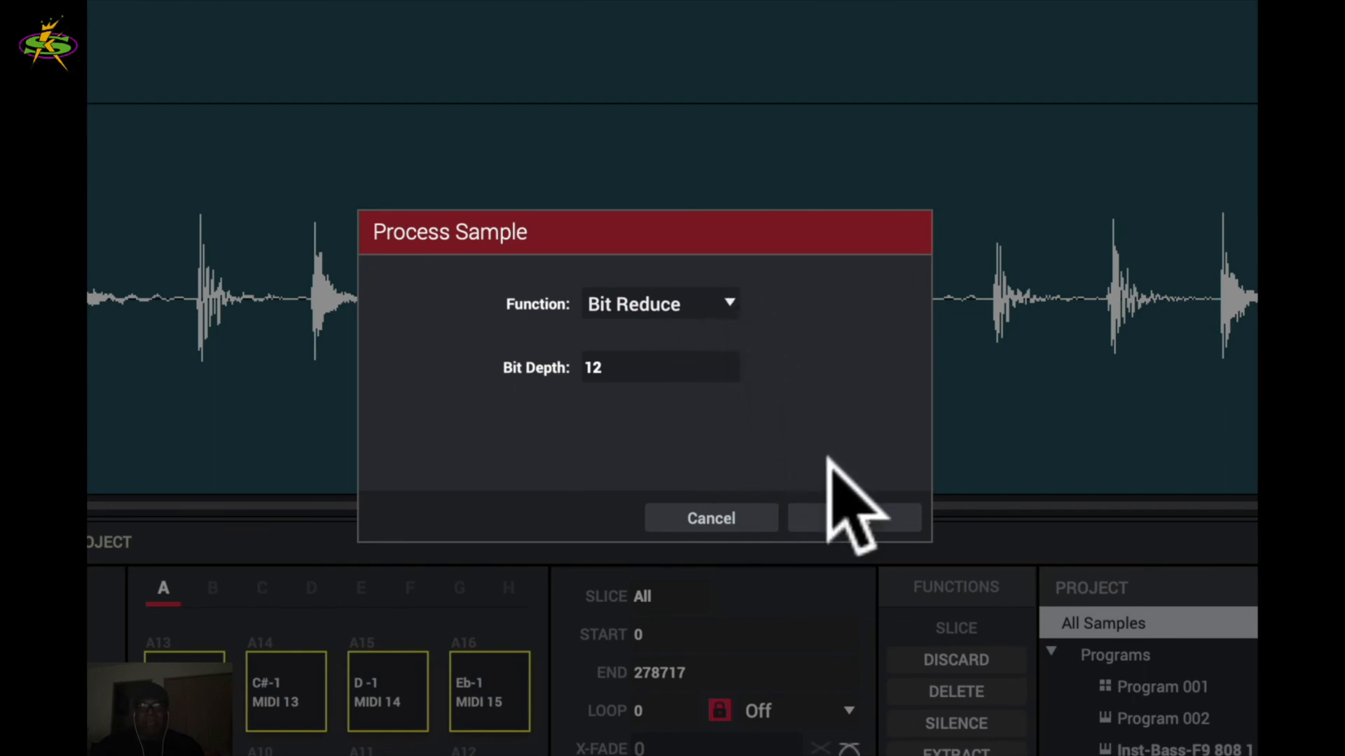
left_click(853, 519)
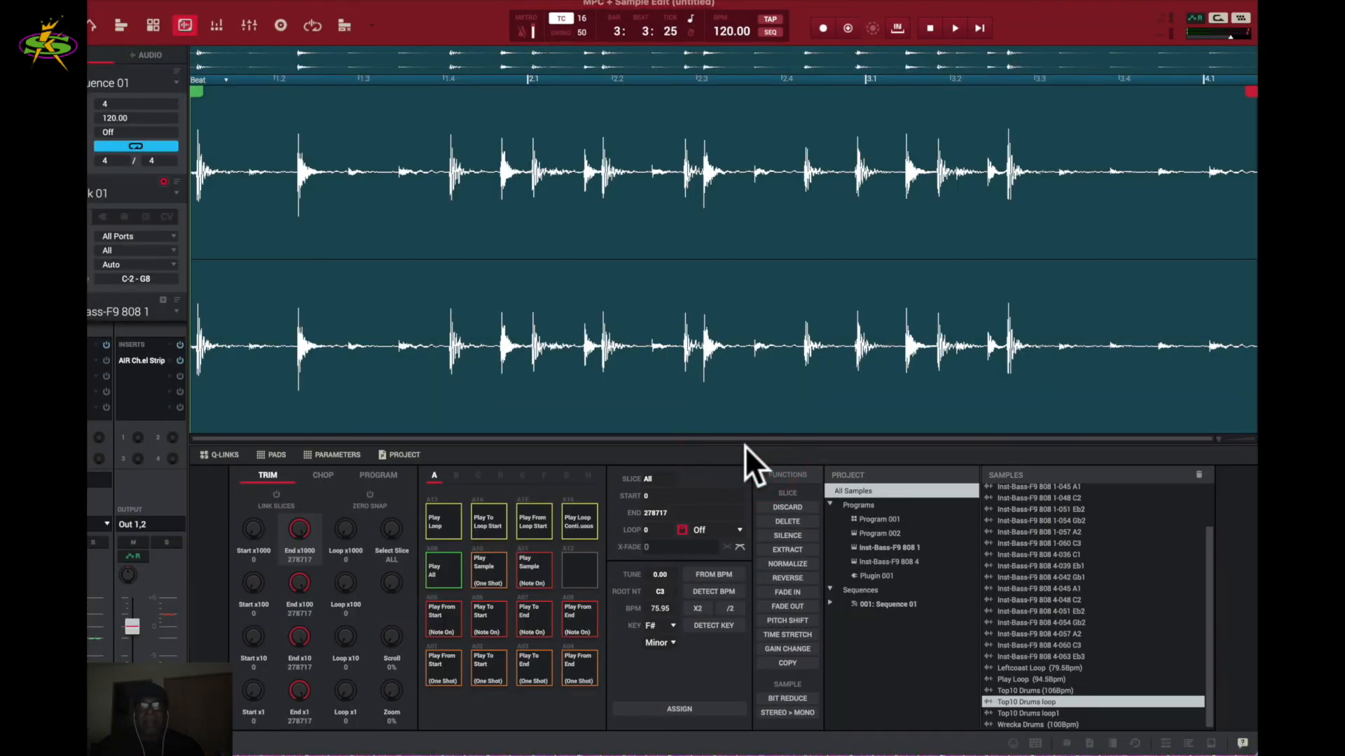
left_click(341, 230)
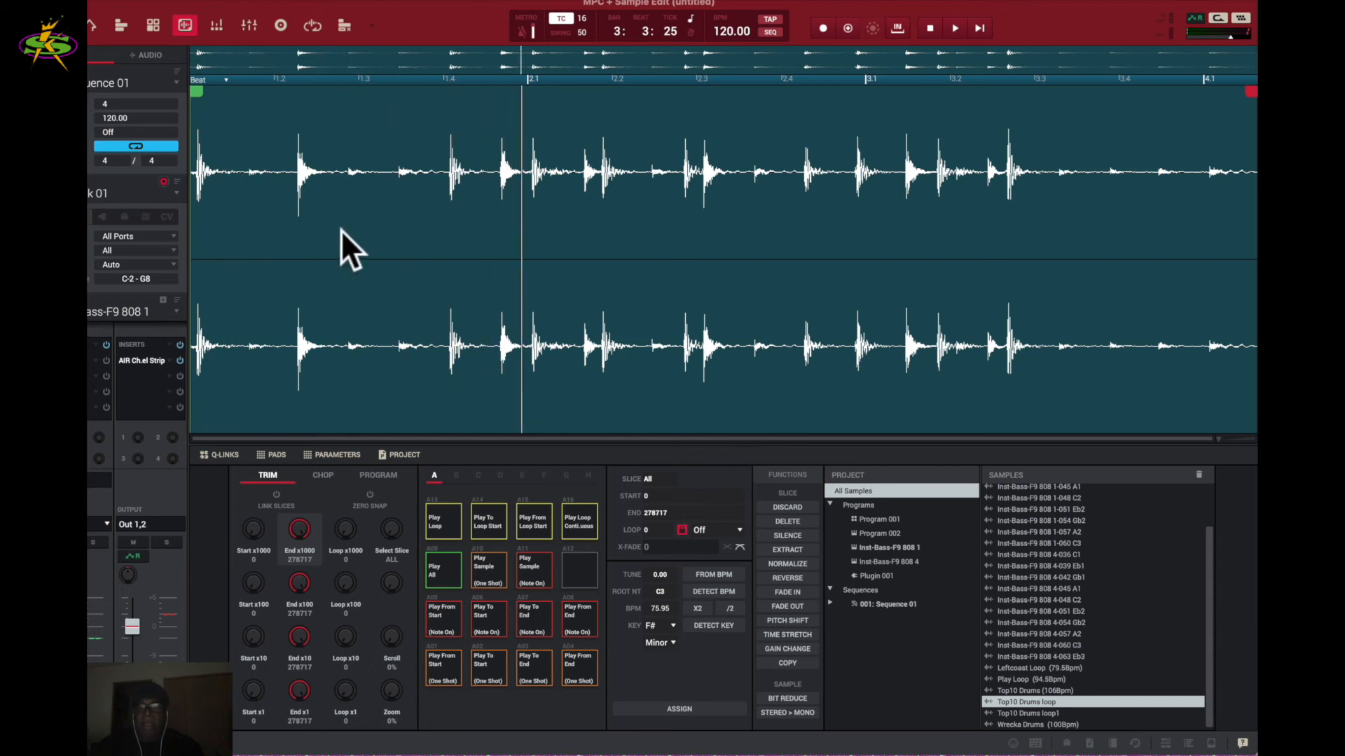
left_click(340, 230)
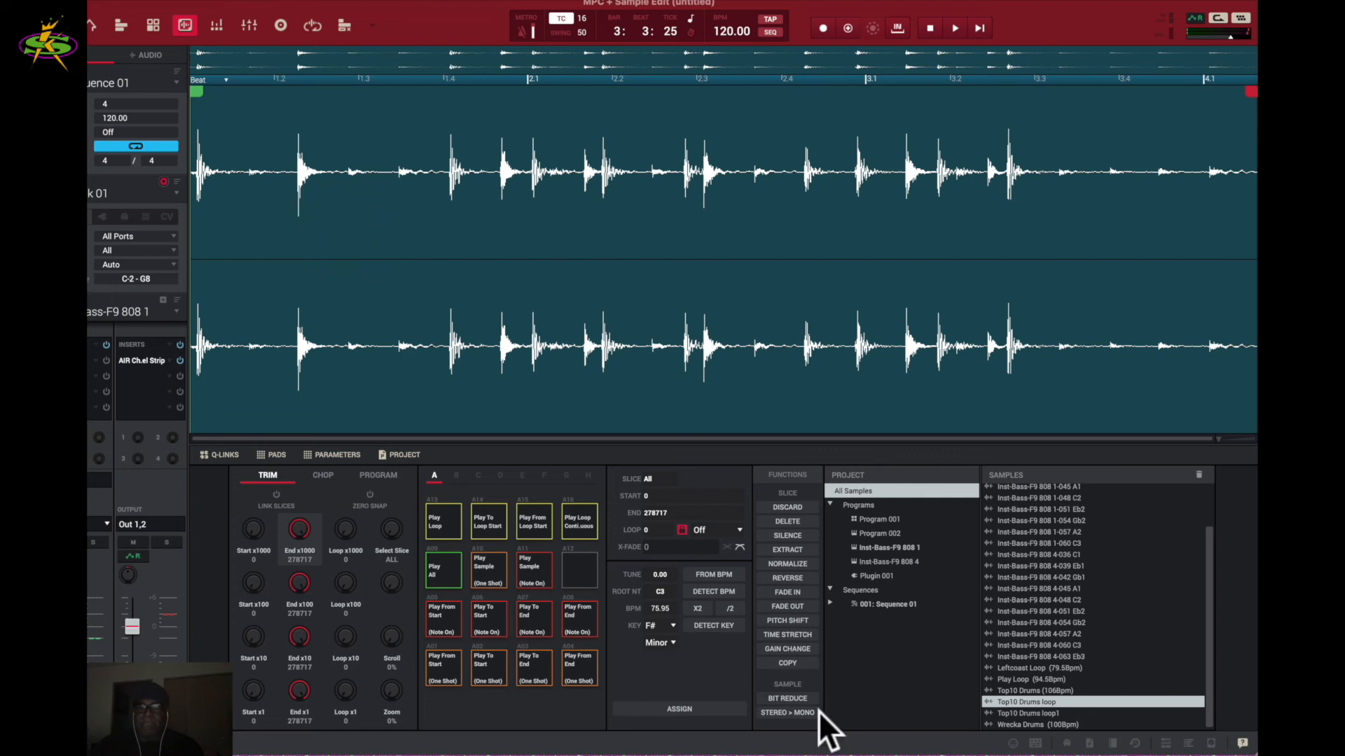
key("super+z")
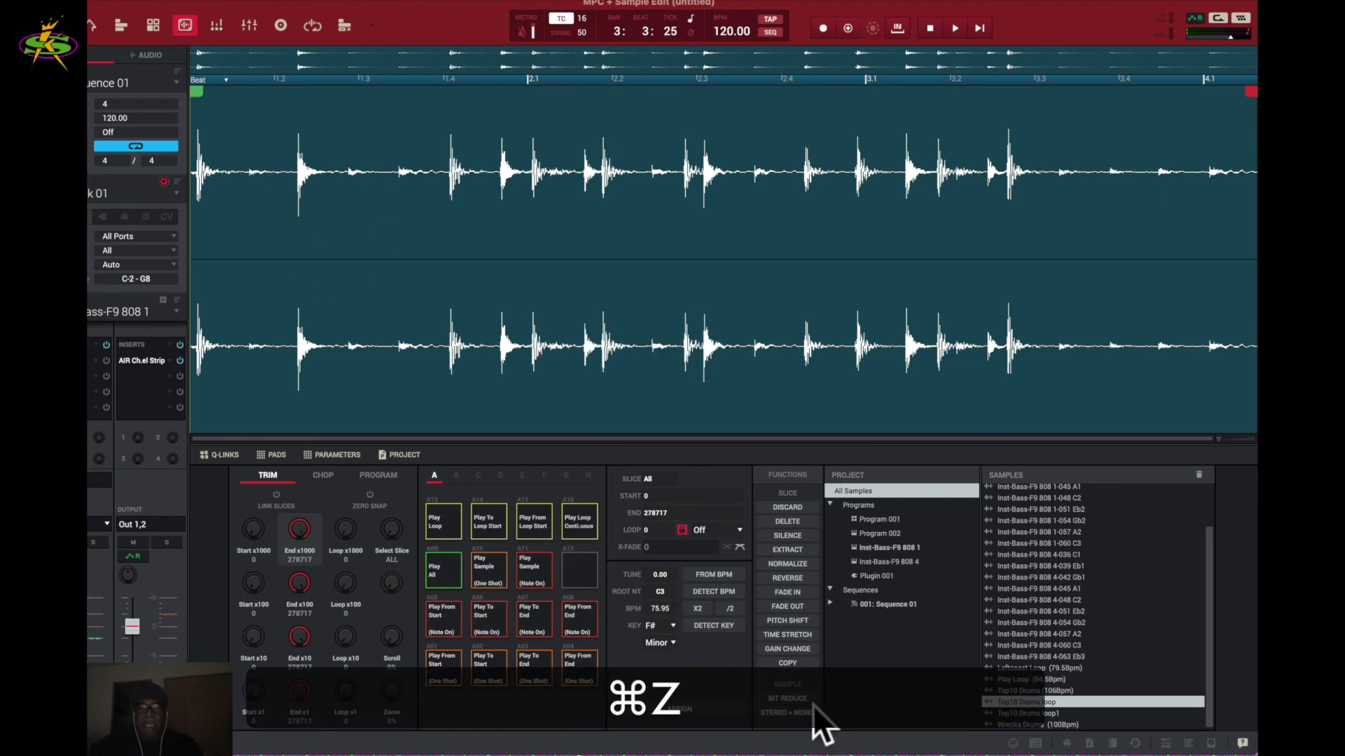
- Apply an 8-bit depth reduction to the loop and preview the result
left_click(794, 696)
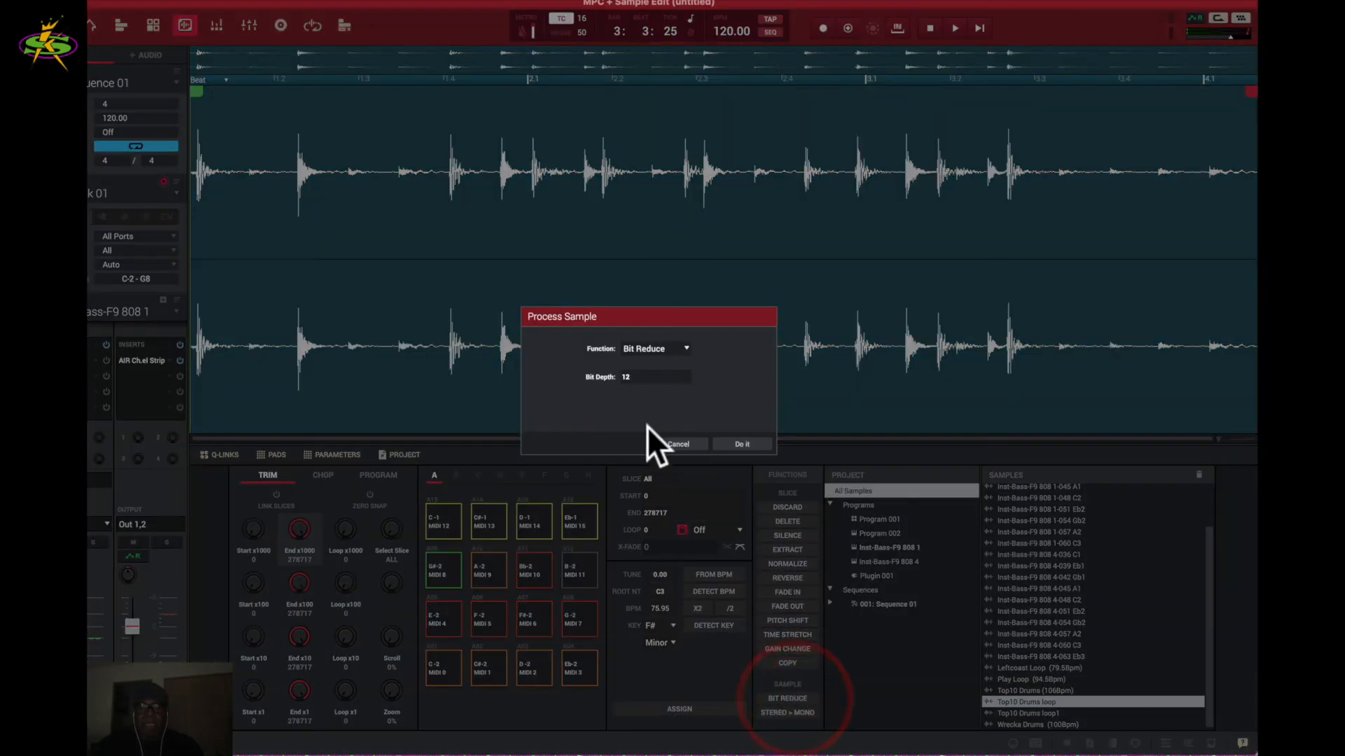
left_click_drag(687, 375, 683, 385)
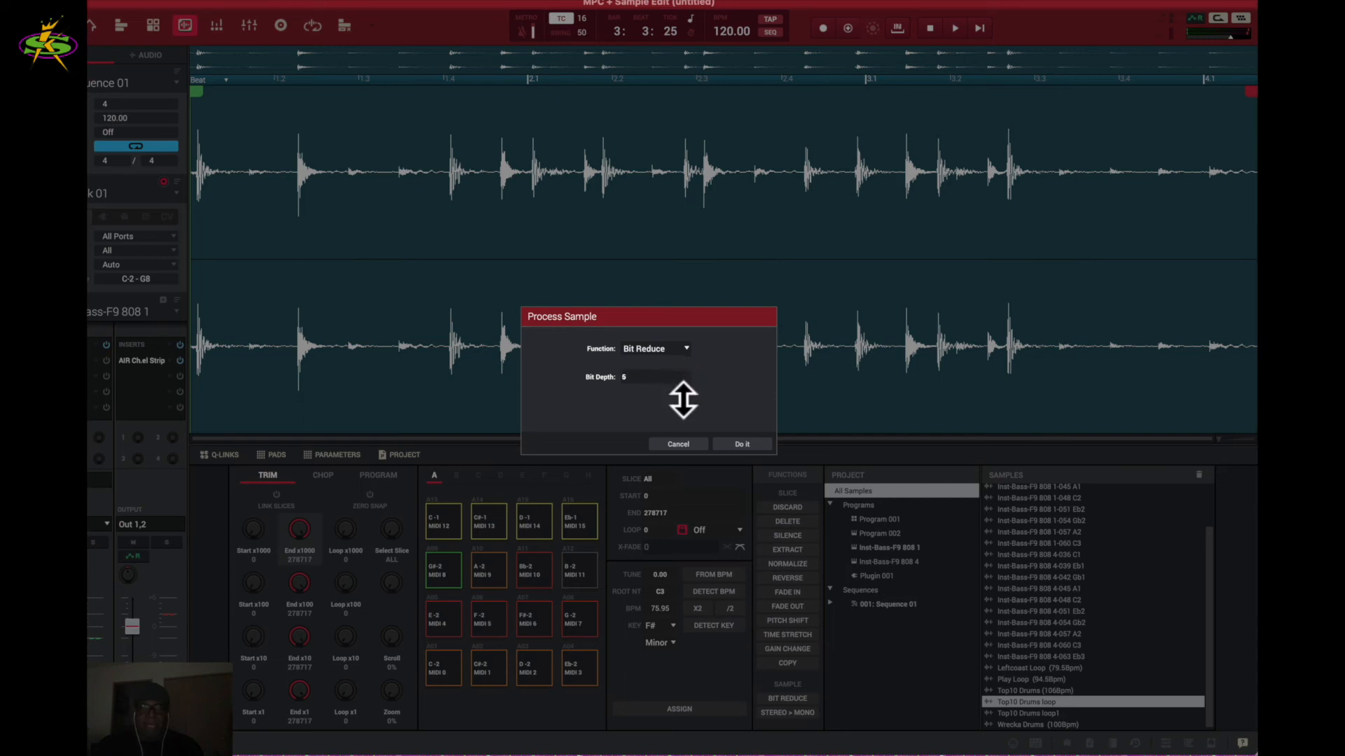
left_click_drag(687, 388, 687, 390)
left_click(738, 443)
left_click(418, 250)
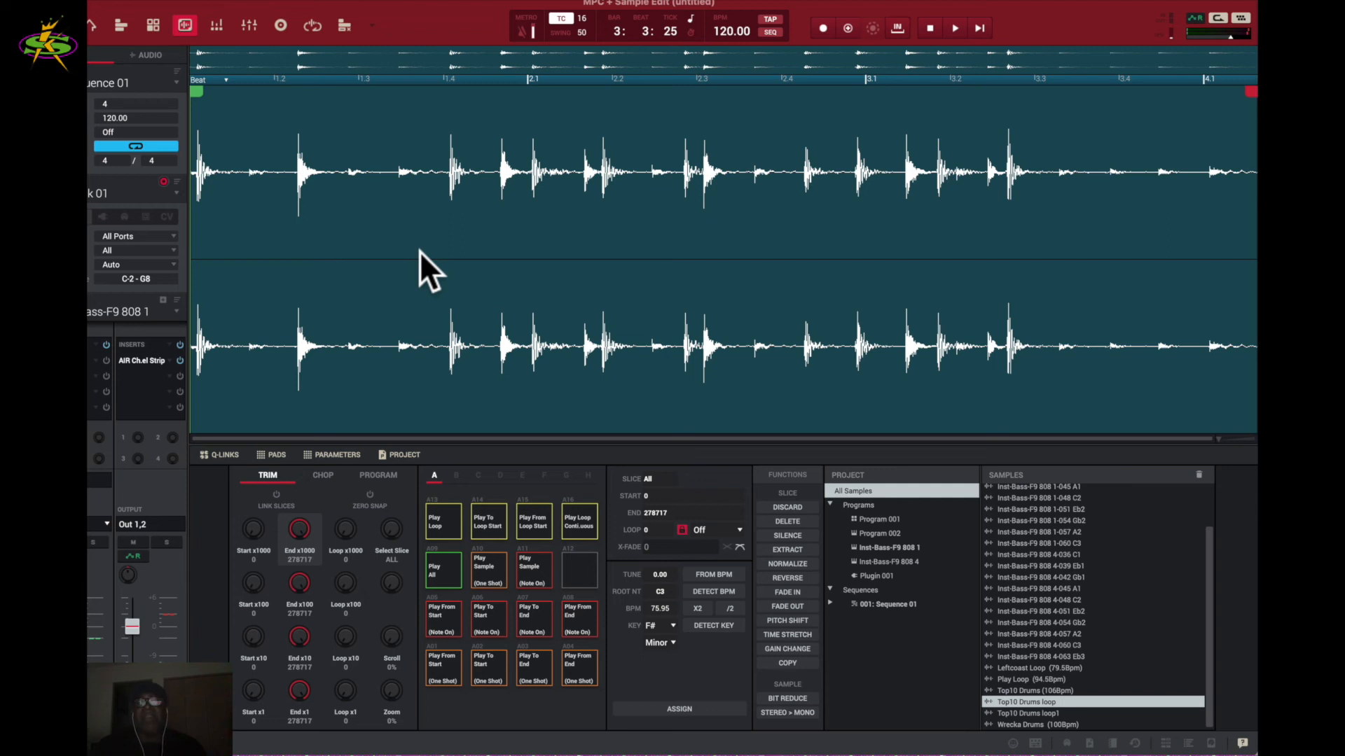
- Audition the loop trimmed from 1807 to 213351, undoing stray start-point changes
key("shift+super")
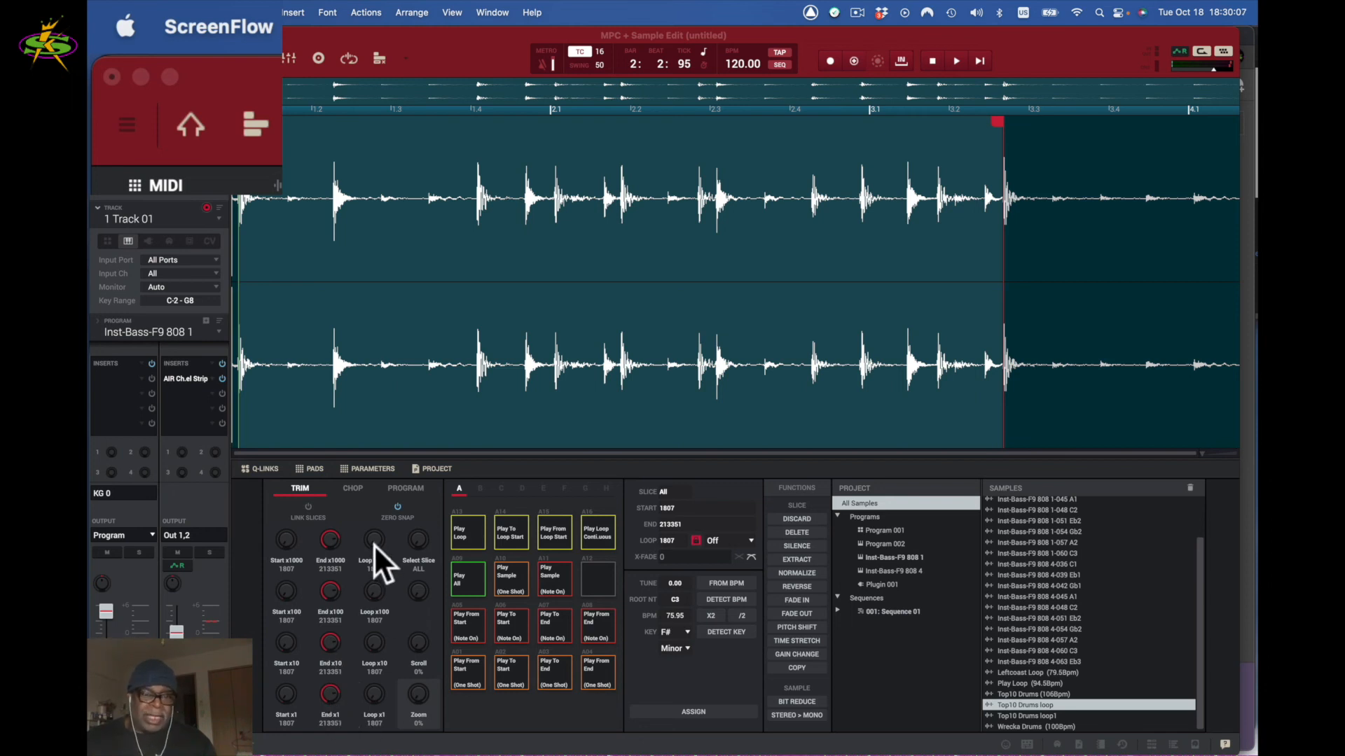
left_click(591, 532)
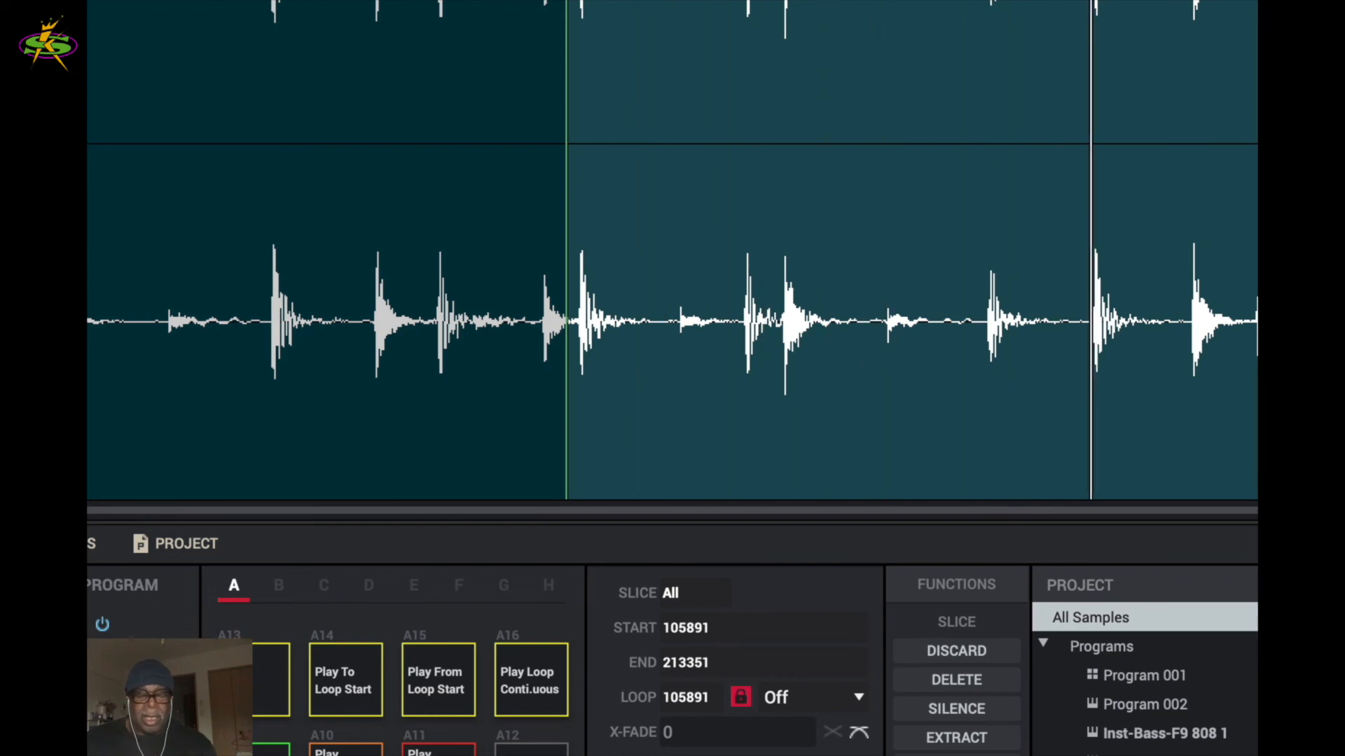
key("space")
left_click(540, 680)
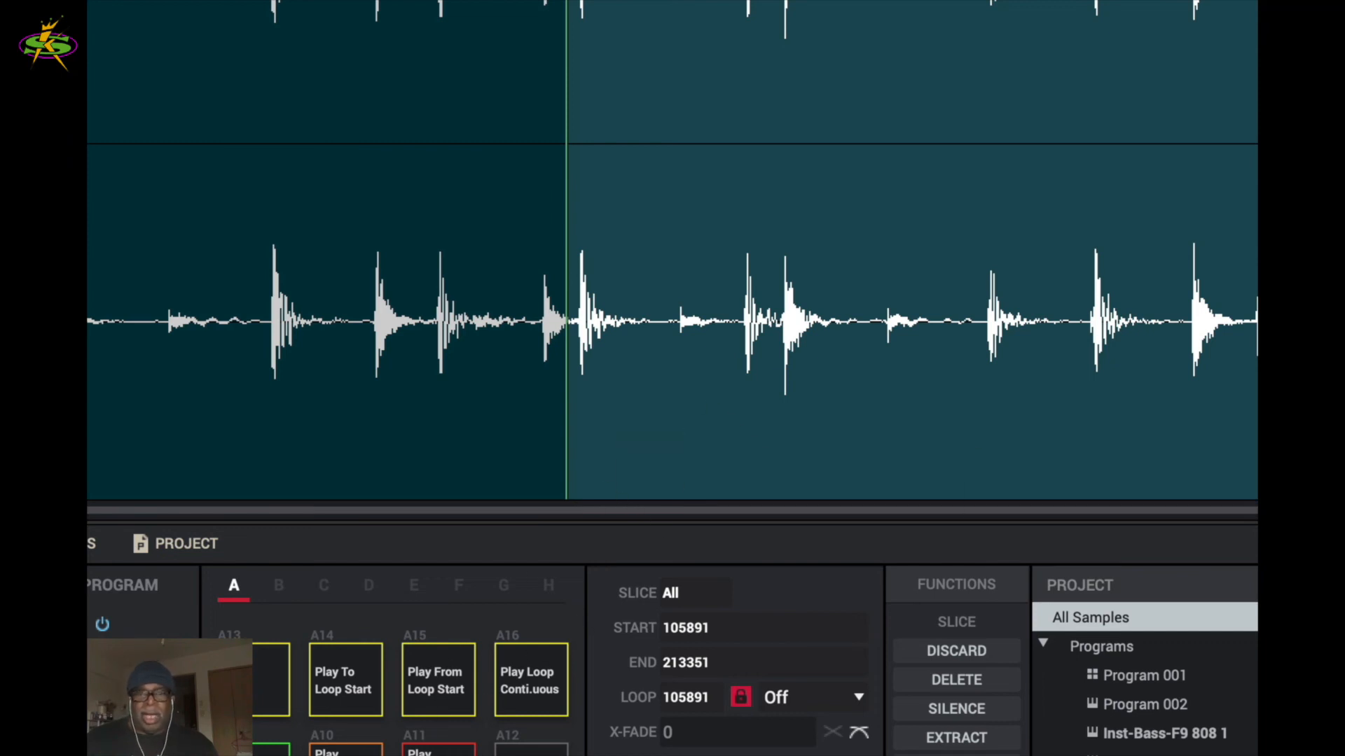
left_click_drag(566, 322, 0, 322)
key("super+z")
key("super+z")
key("super+z")
key("super+z")
key("super+z")
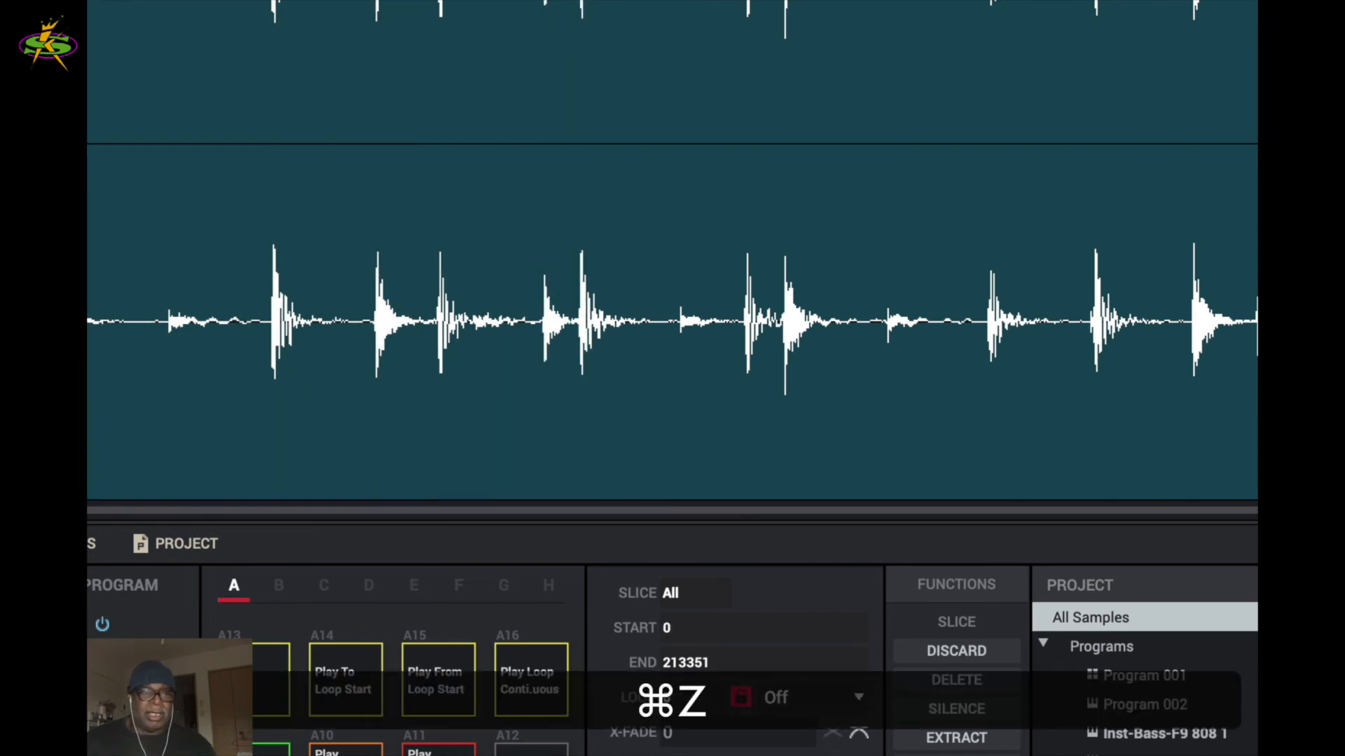
key("super+z")
key("space")
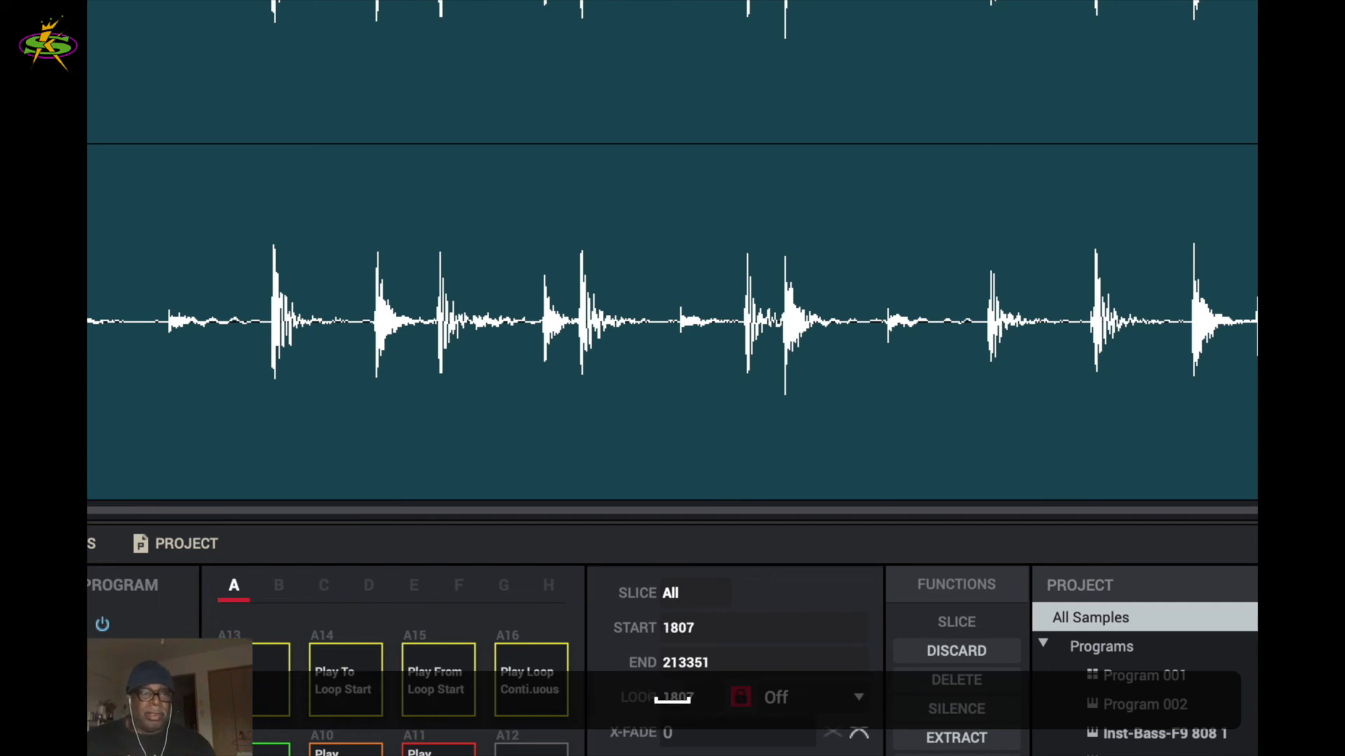
- Zoom into the loop's waveform and set Auto Scroll to Follow during playback
left_click(270, 171)
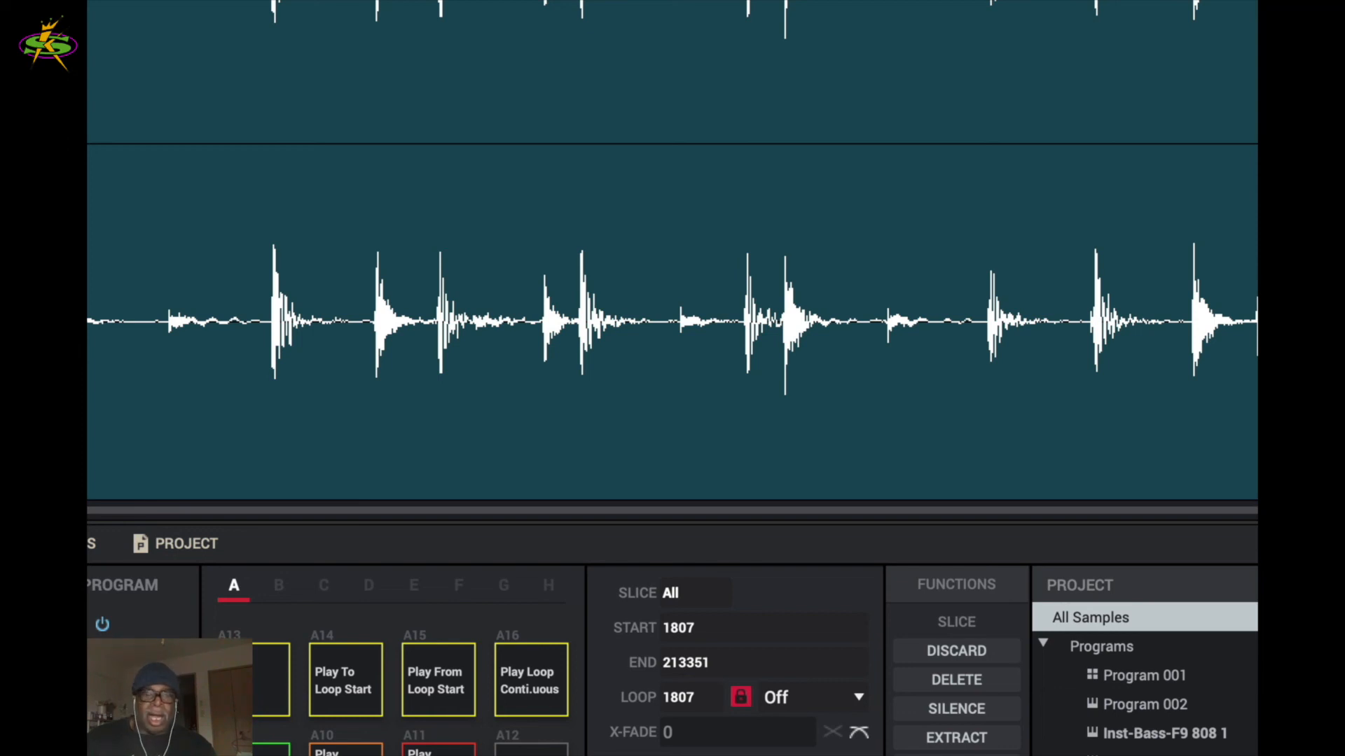
scroll(673, 322, "up", 10)
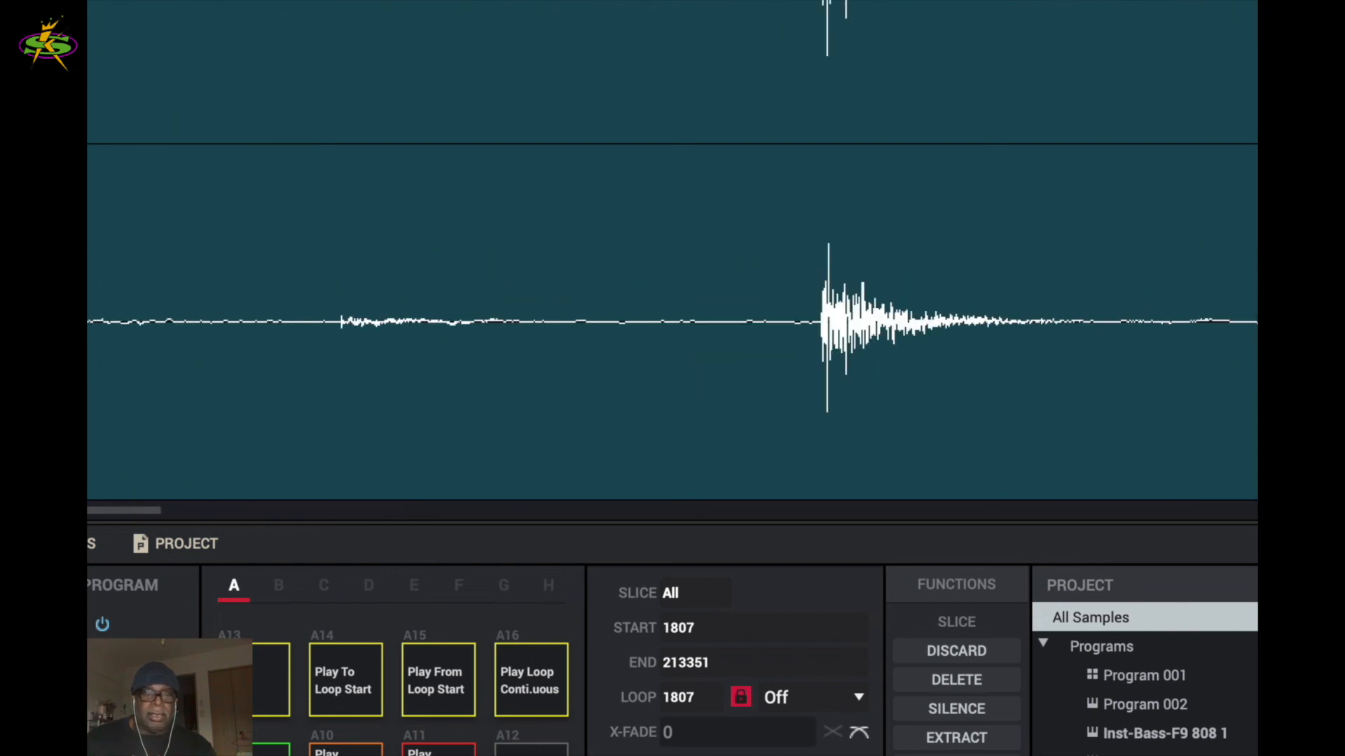
left_click(541, 683)
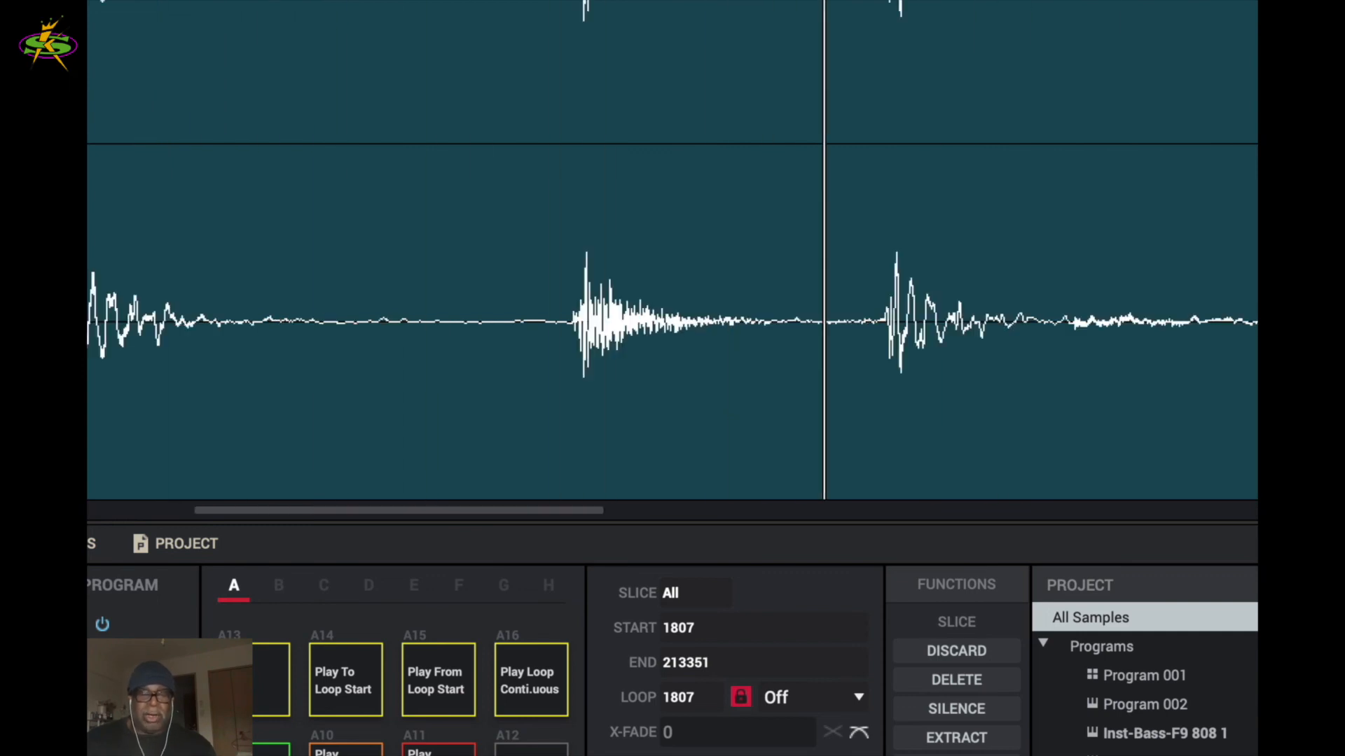
left_click(376, 75)
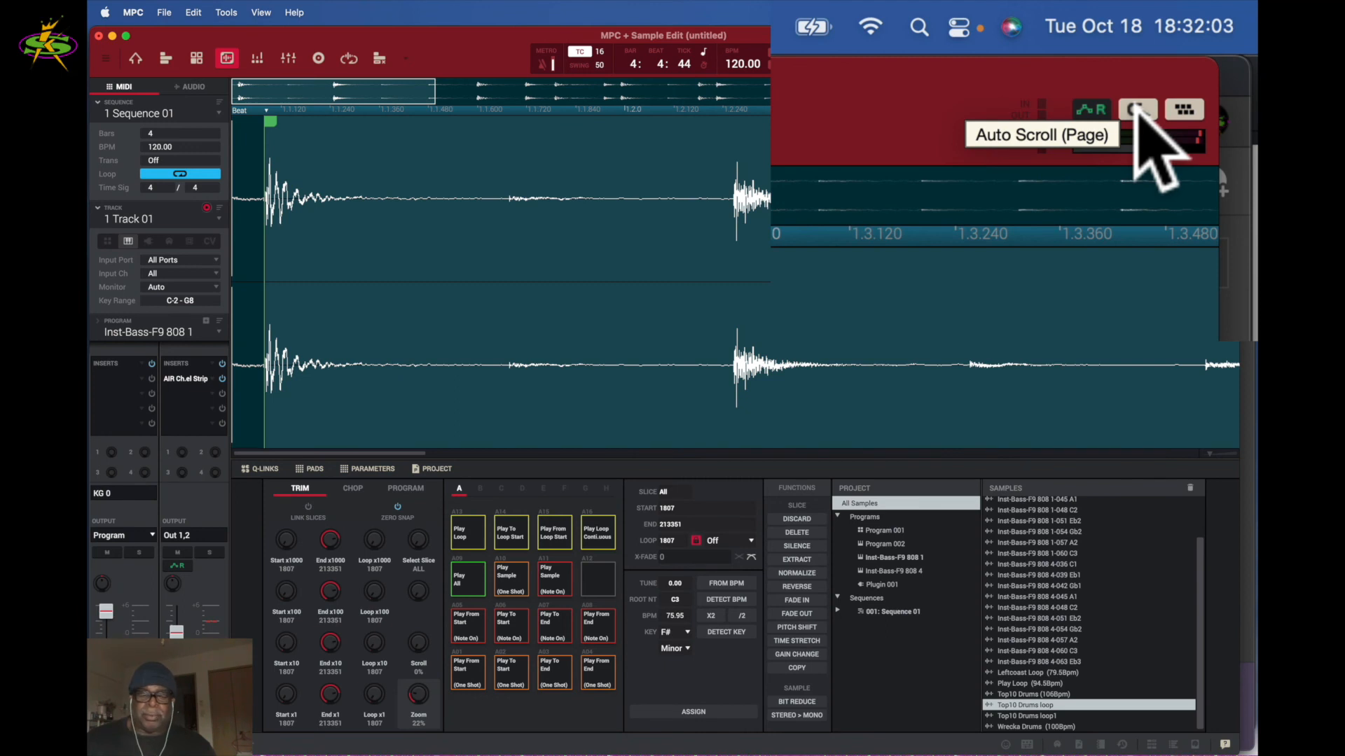
left_click(1136, 110)
left_click(1136, 109)
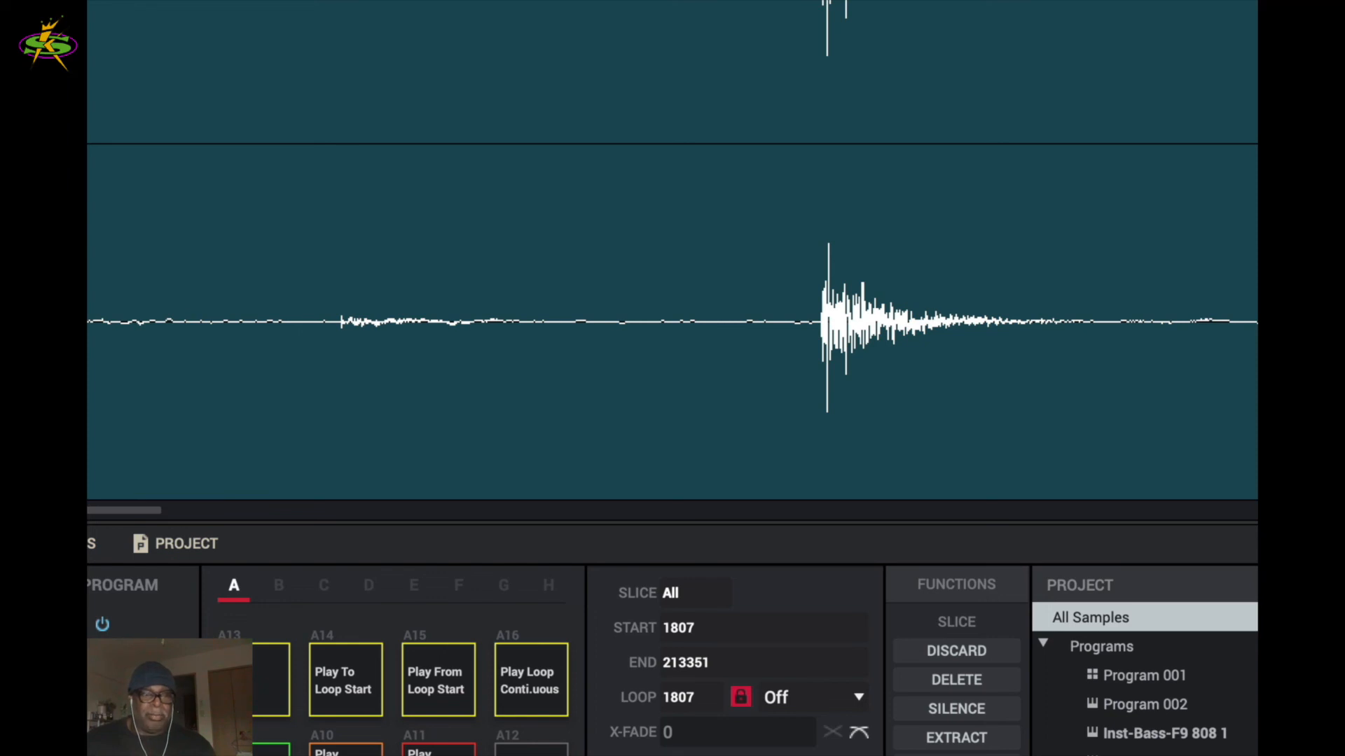
- Play the loop continuously with the view following, then zoom out to the whole loop
key("space")
left_click(156, 237)
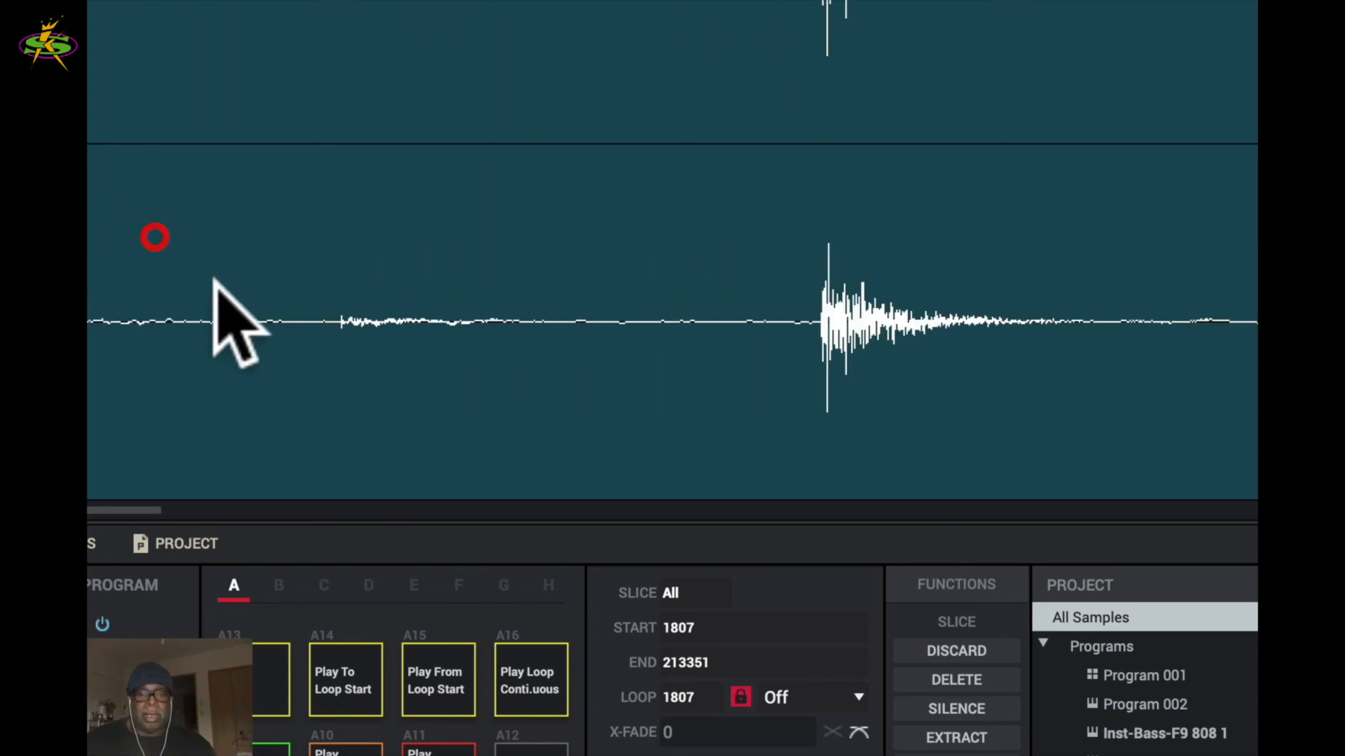
left_click(542, 692)
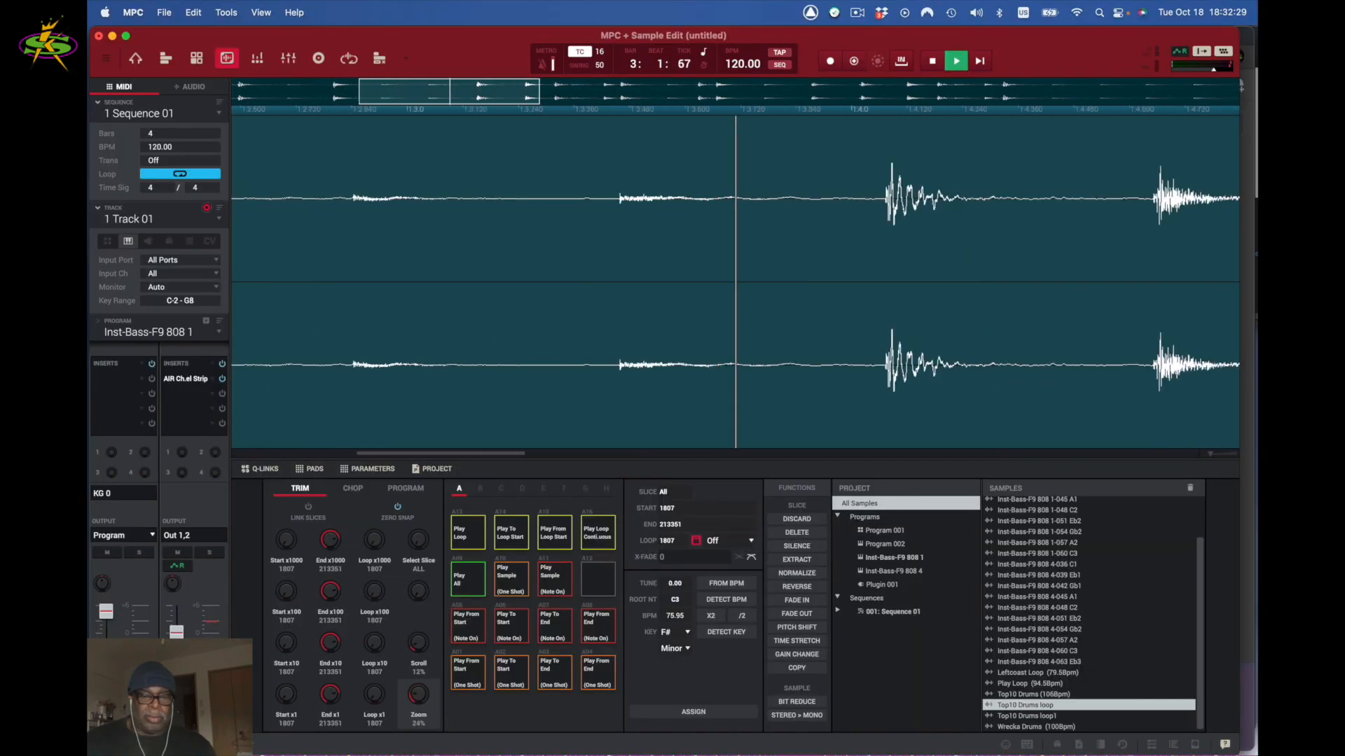
left_click_drag(418, 695, 420, 736)
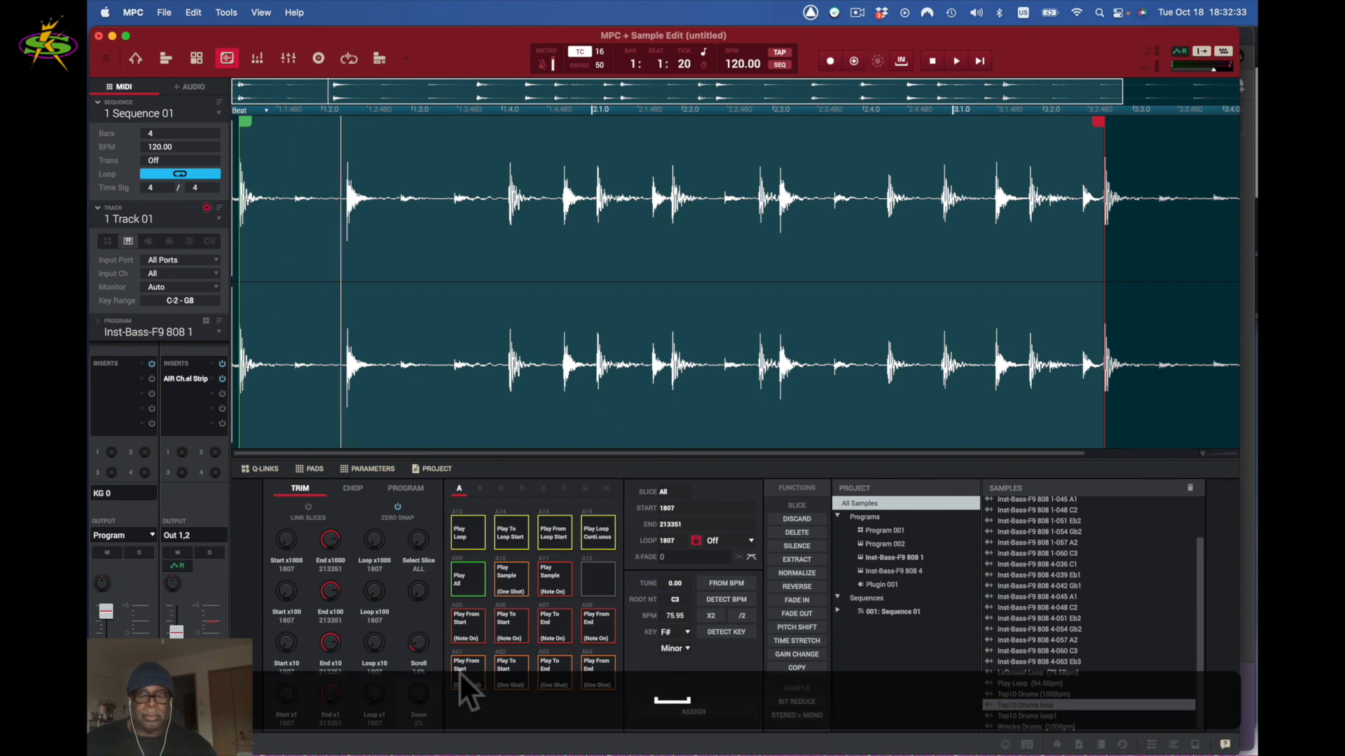
left_click(689, 332)
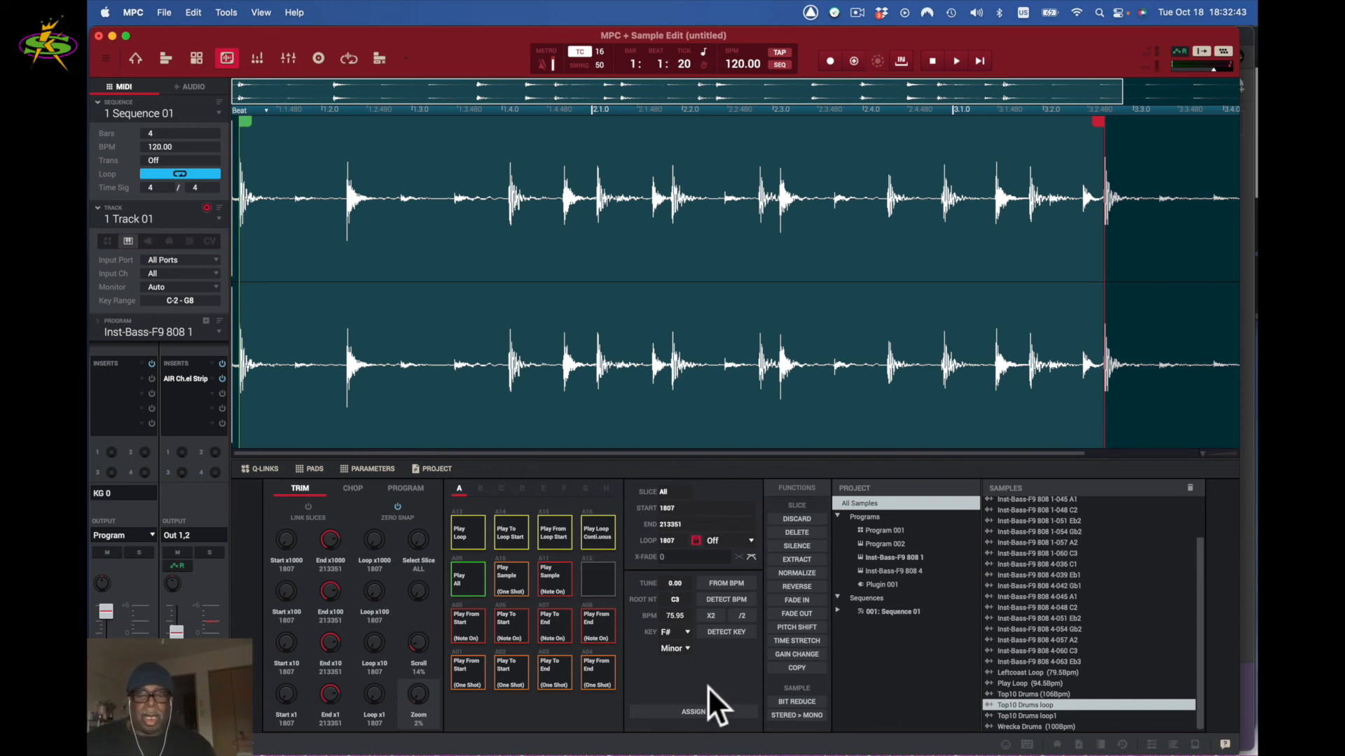
- Assign the Top10 Drums loop to pad A01 in Program 001 and pull its end to 76373
left_click(699, 710)
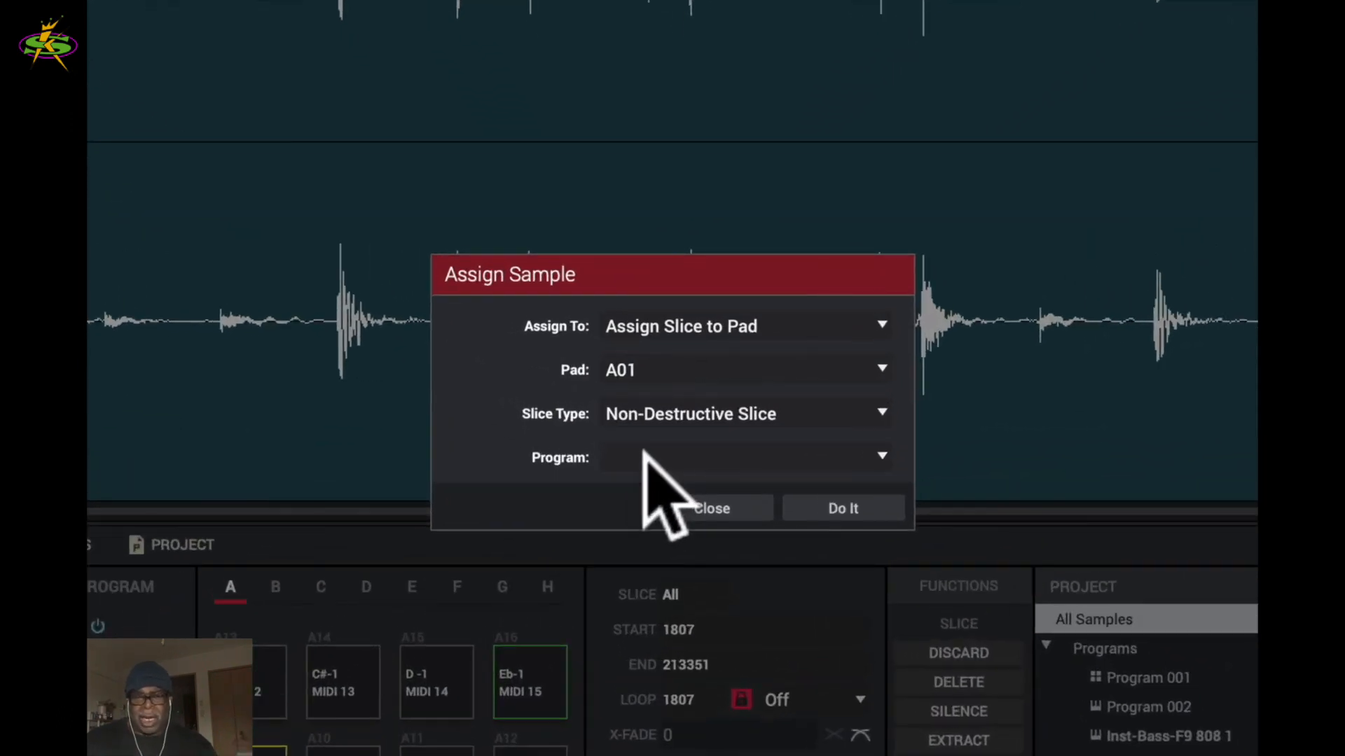
left_click(878, 455)
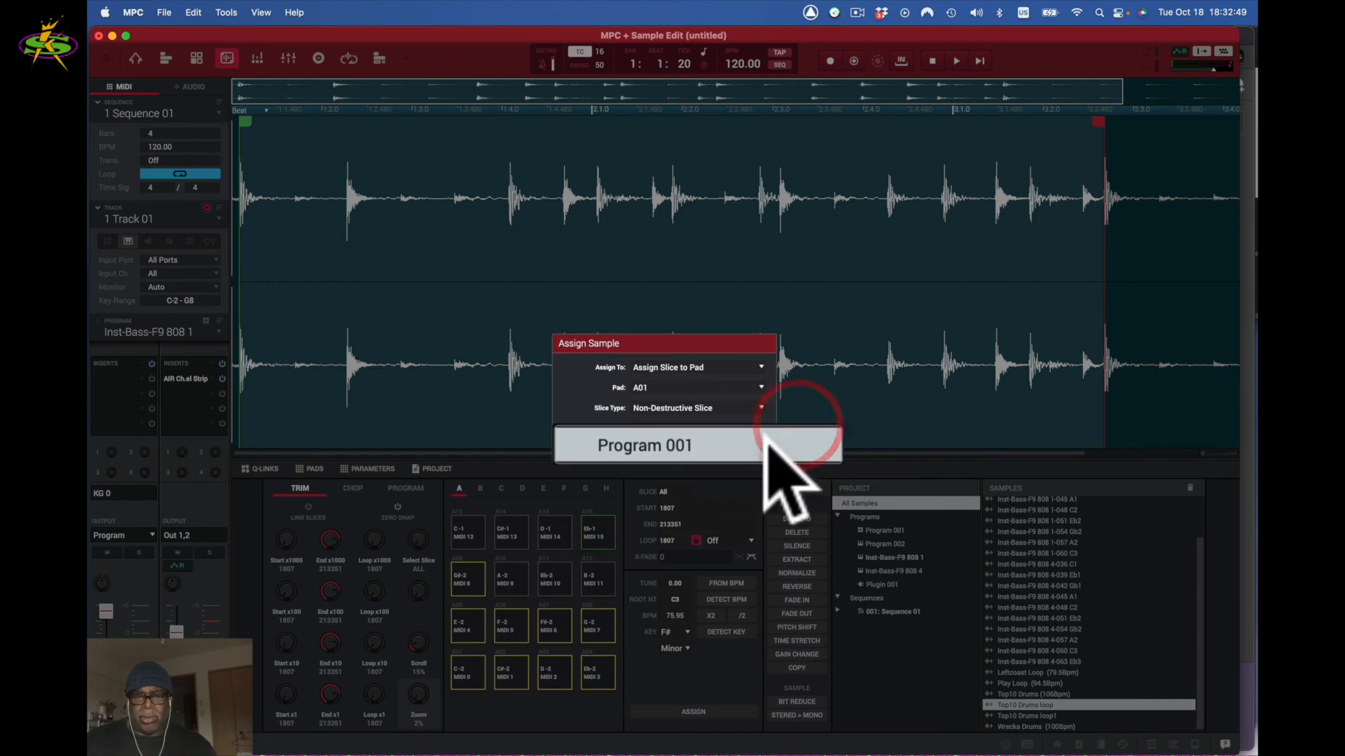
left_click(729, 440)
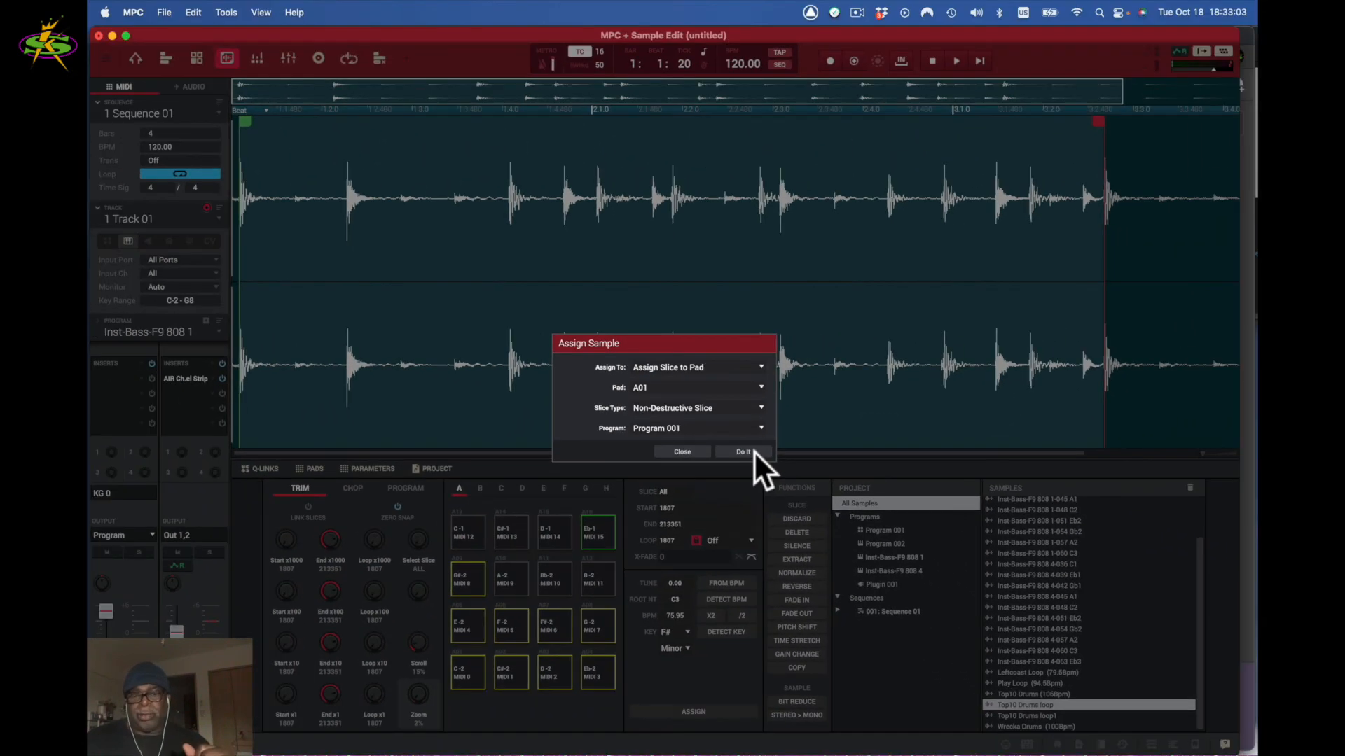
left_click(754, 451)
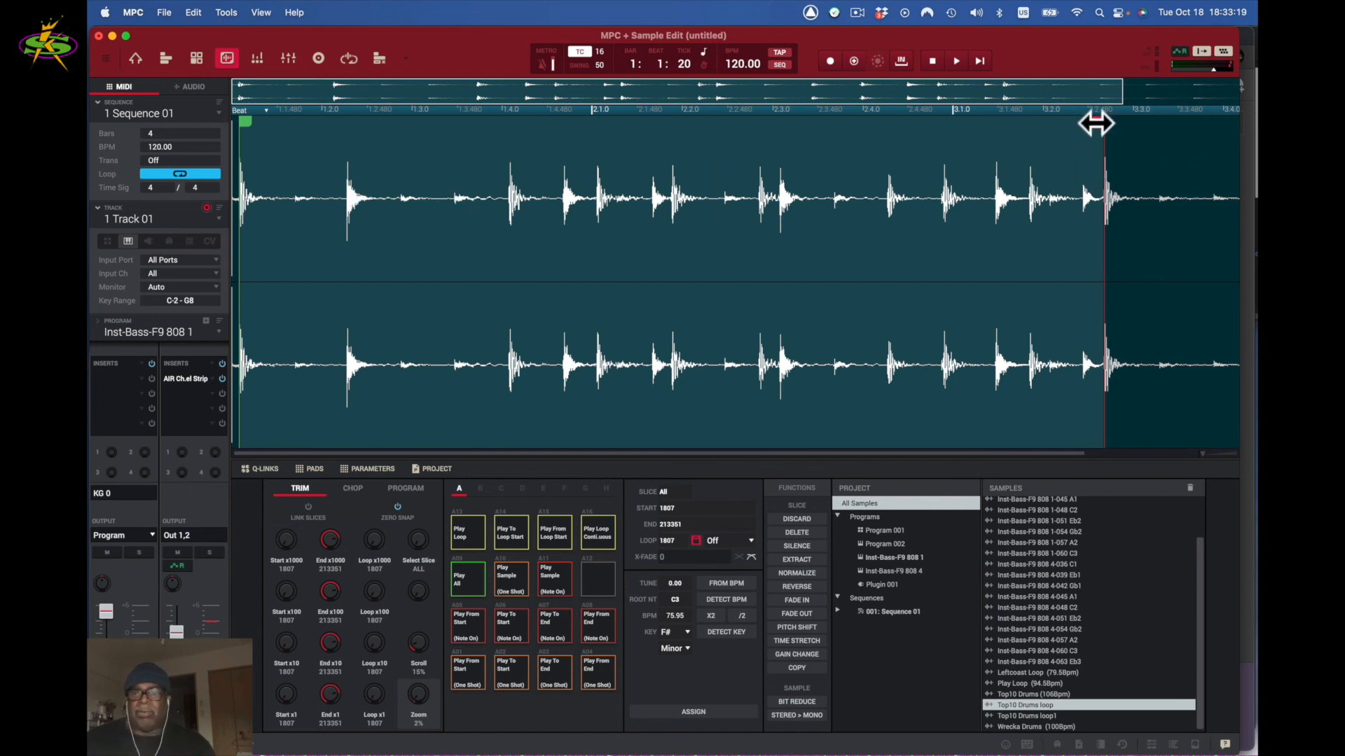
left_click_drag(1096, 124, 405, 107)
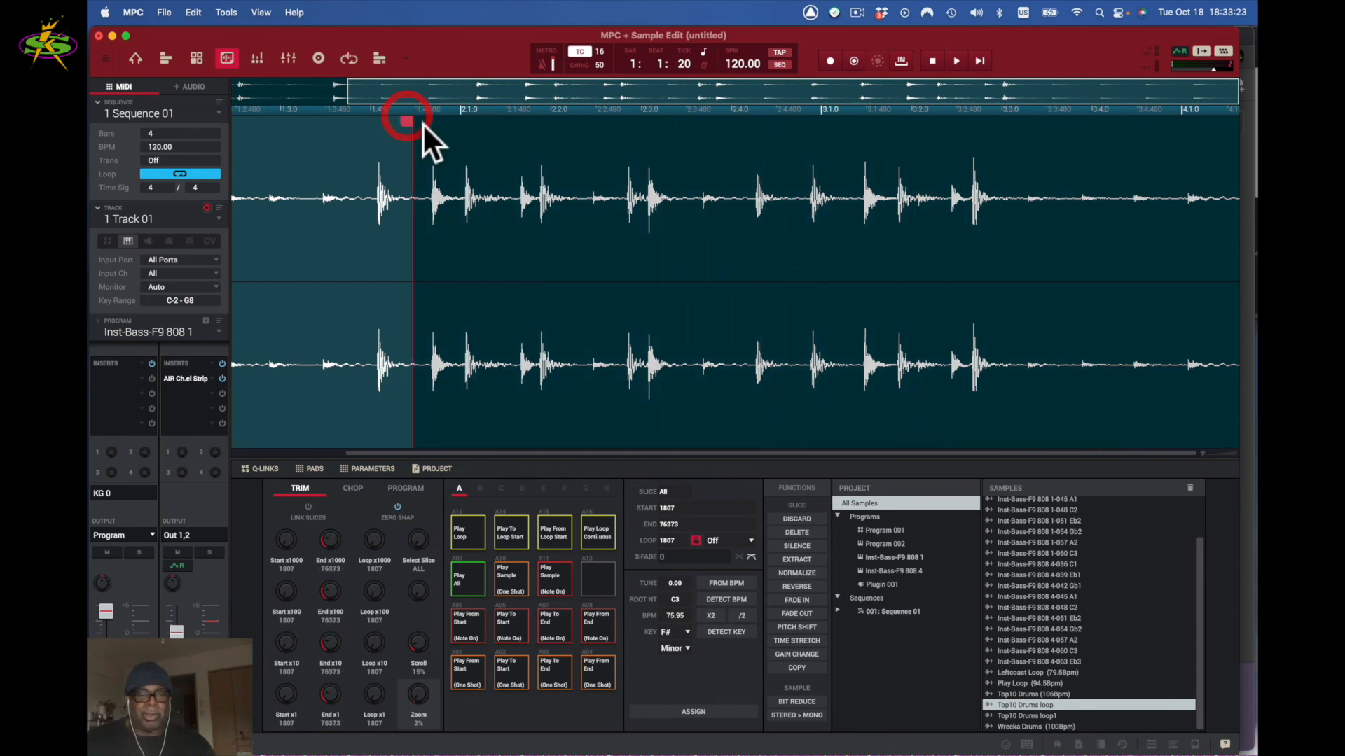
- Bring the loop's end point in to 14735, just past the opening drum hit
left_click_drag(405, 453, 98, 454)
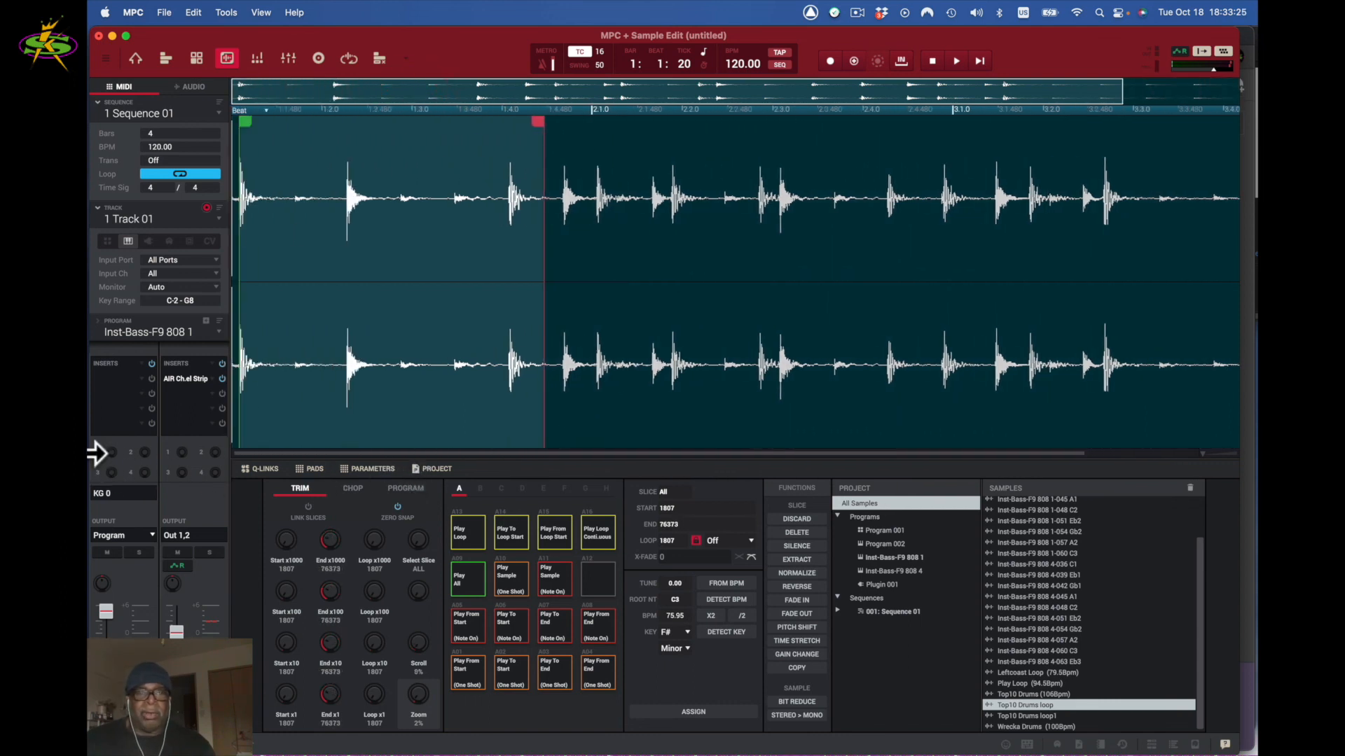
mouse_move(531, 122)
left_mouse_down()
mouse_move(339, 129)
mouse_move(354, 149)
mouse_move(280, 145)
left_mouse_up()
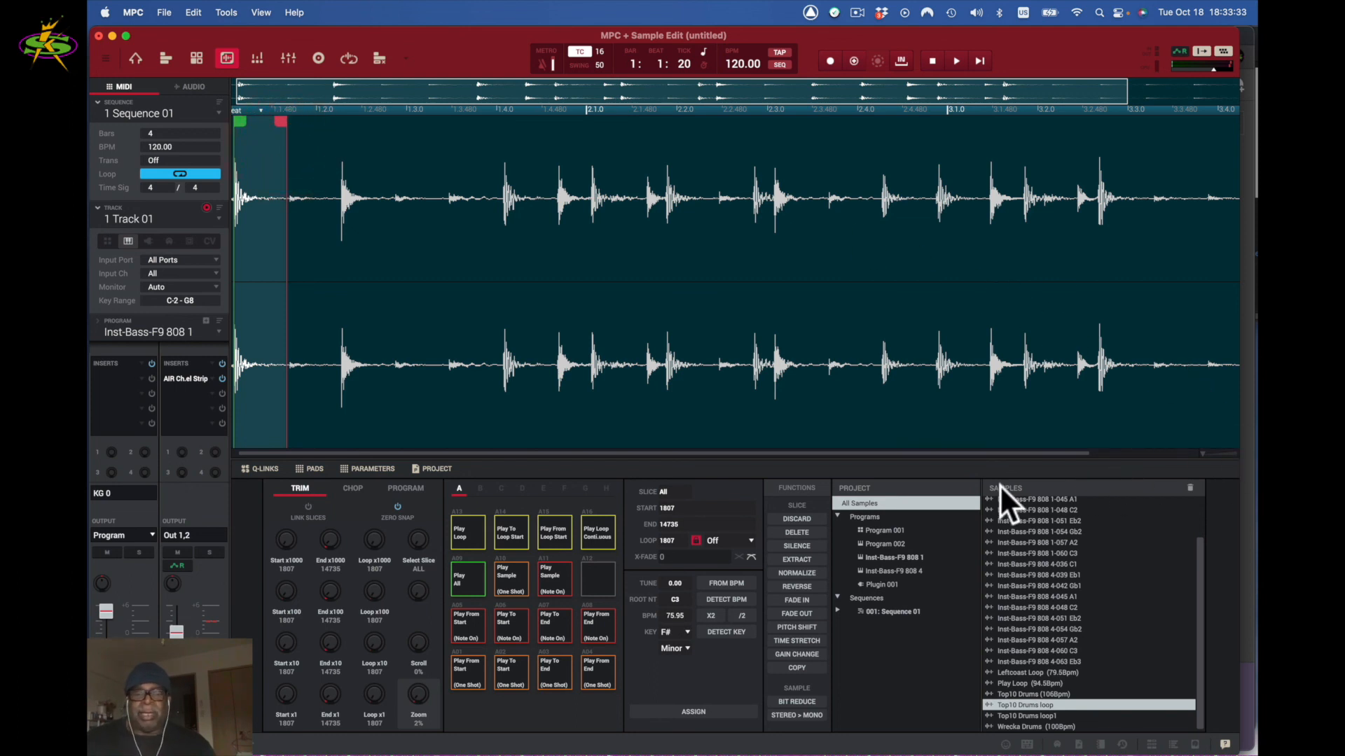
- Audition the trimmed kick, zoom in, and nudge the end point out to 14939
left_click(462, 638)
left_click(462, 636)
left_click(464, 636)
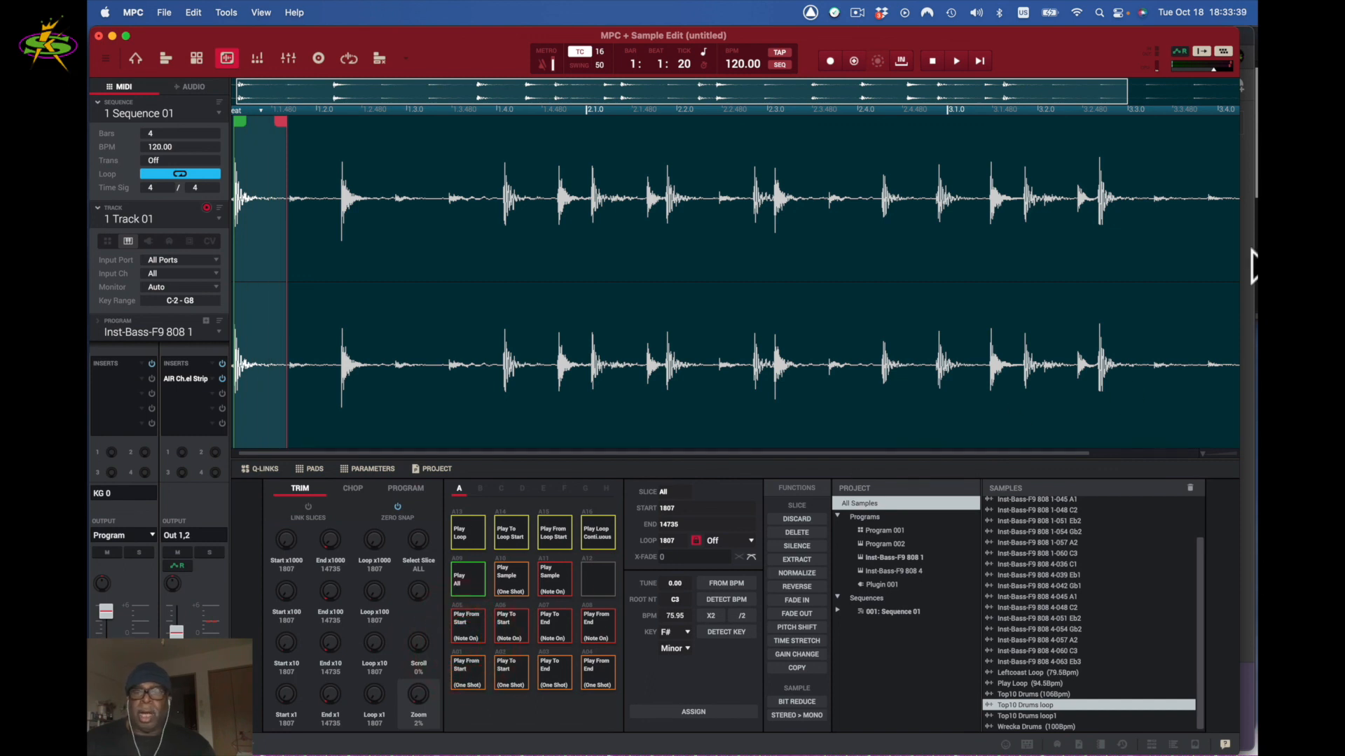
scroll(1204, 448, "up", 10)
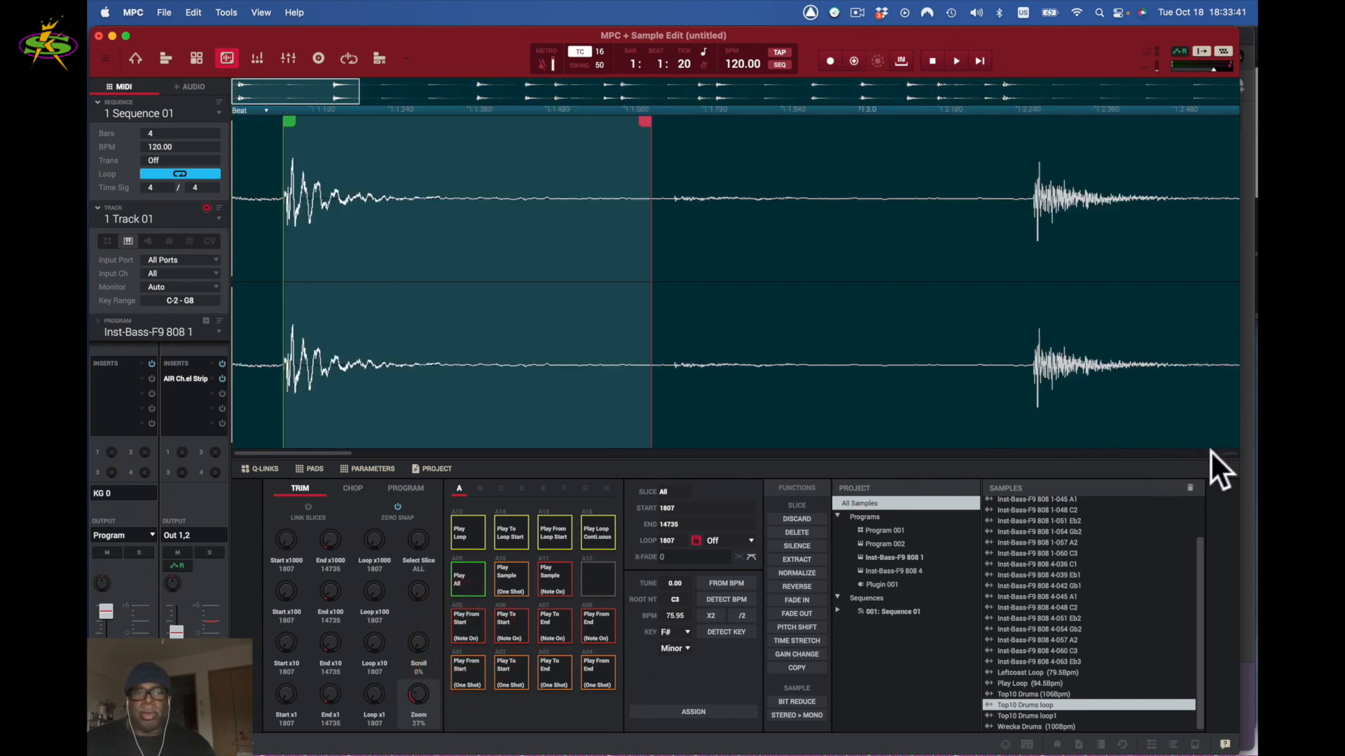
scroll(1213, 452, "down", 3)
left_click(1212, 455)
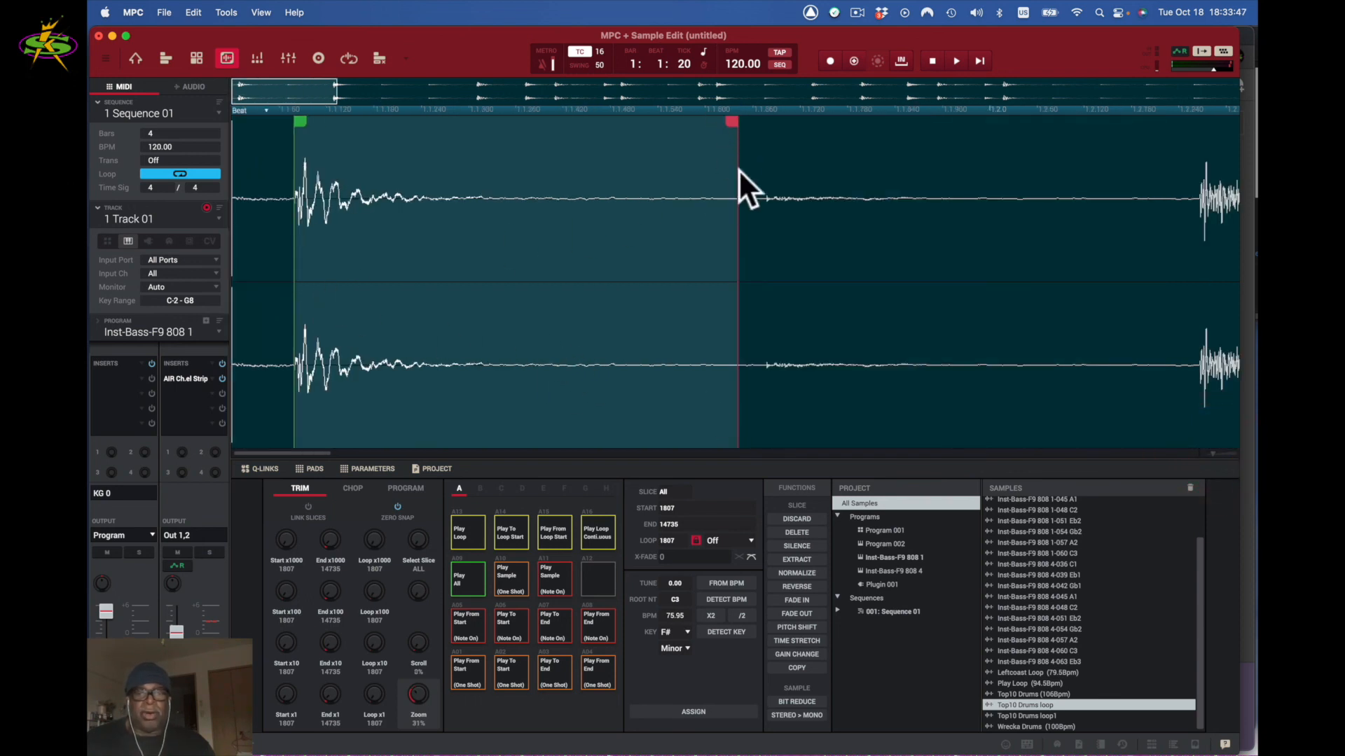
left_click_drag(725, 125, 740, 121)
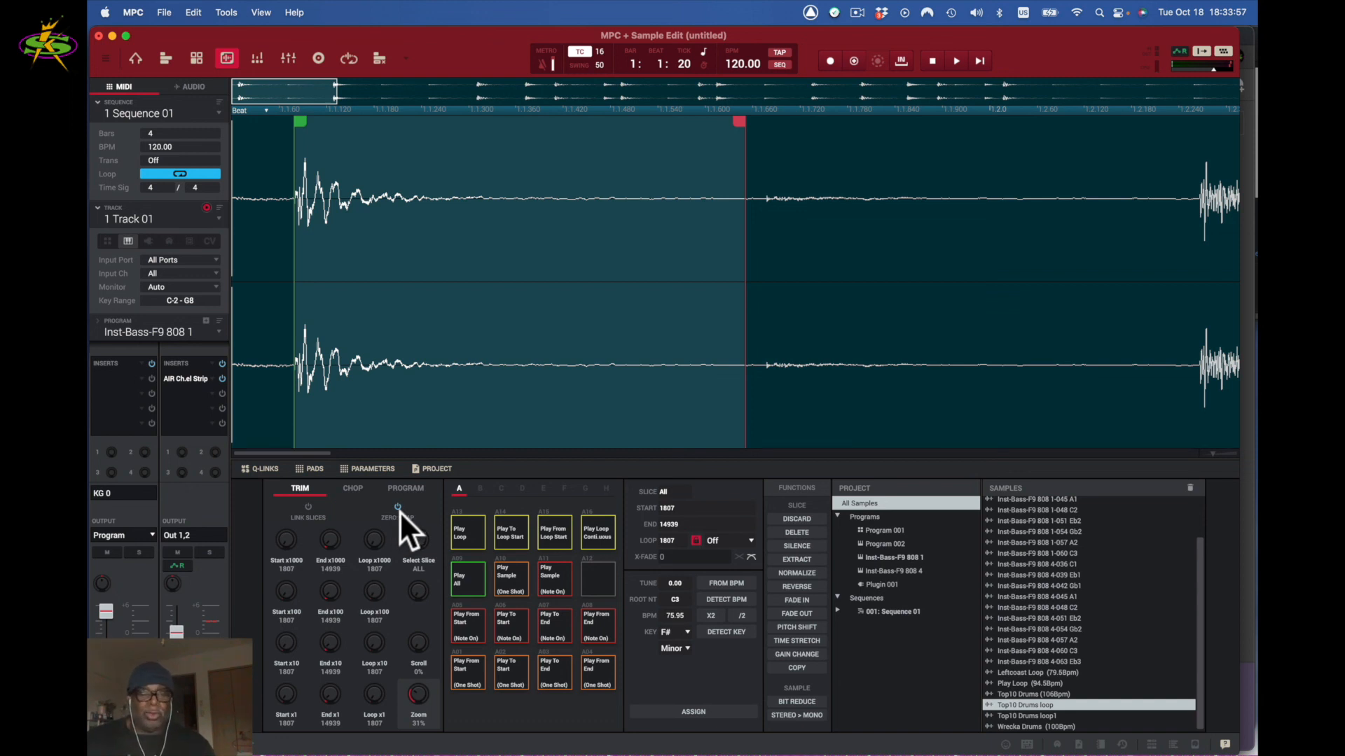
- Extract the 1807–14939 slice as a new sample named Top10 Drums KICK
left_click(804, 556)
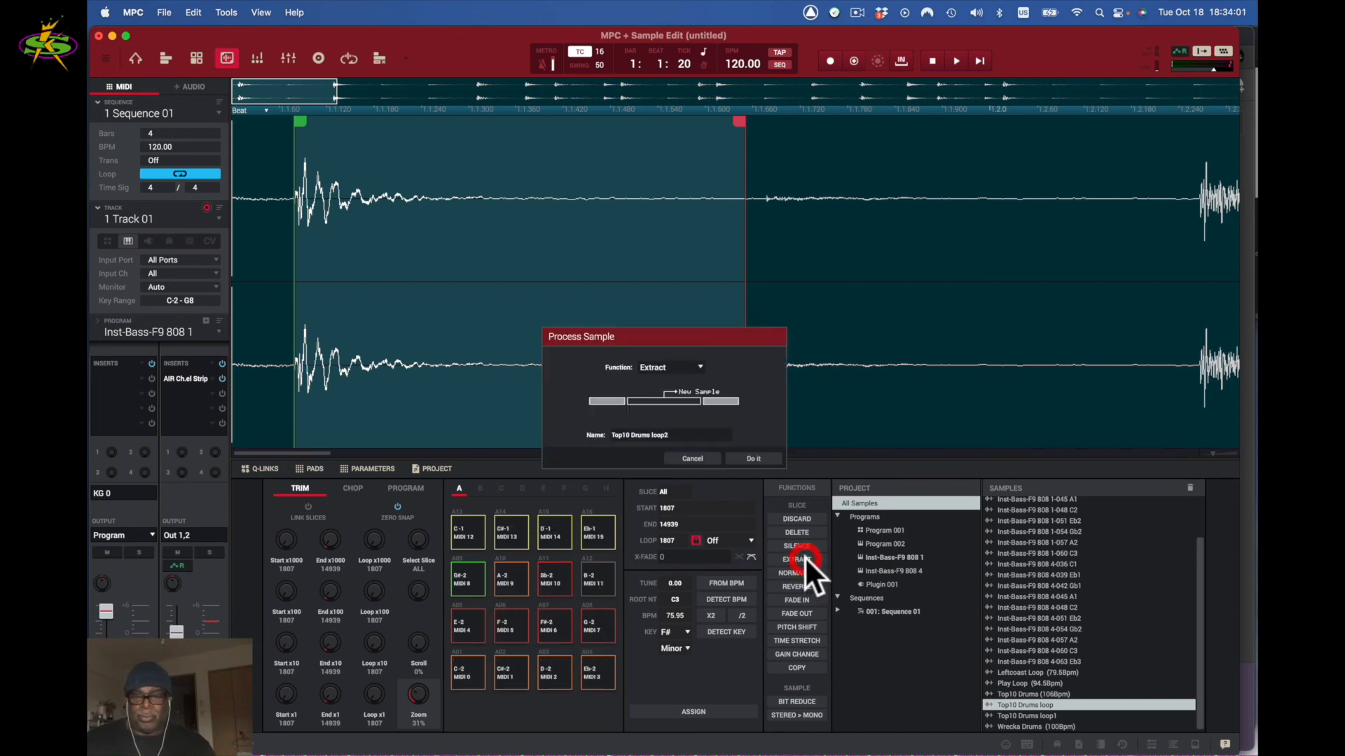
left_click(713, 465)
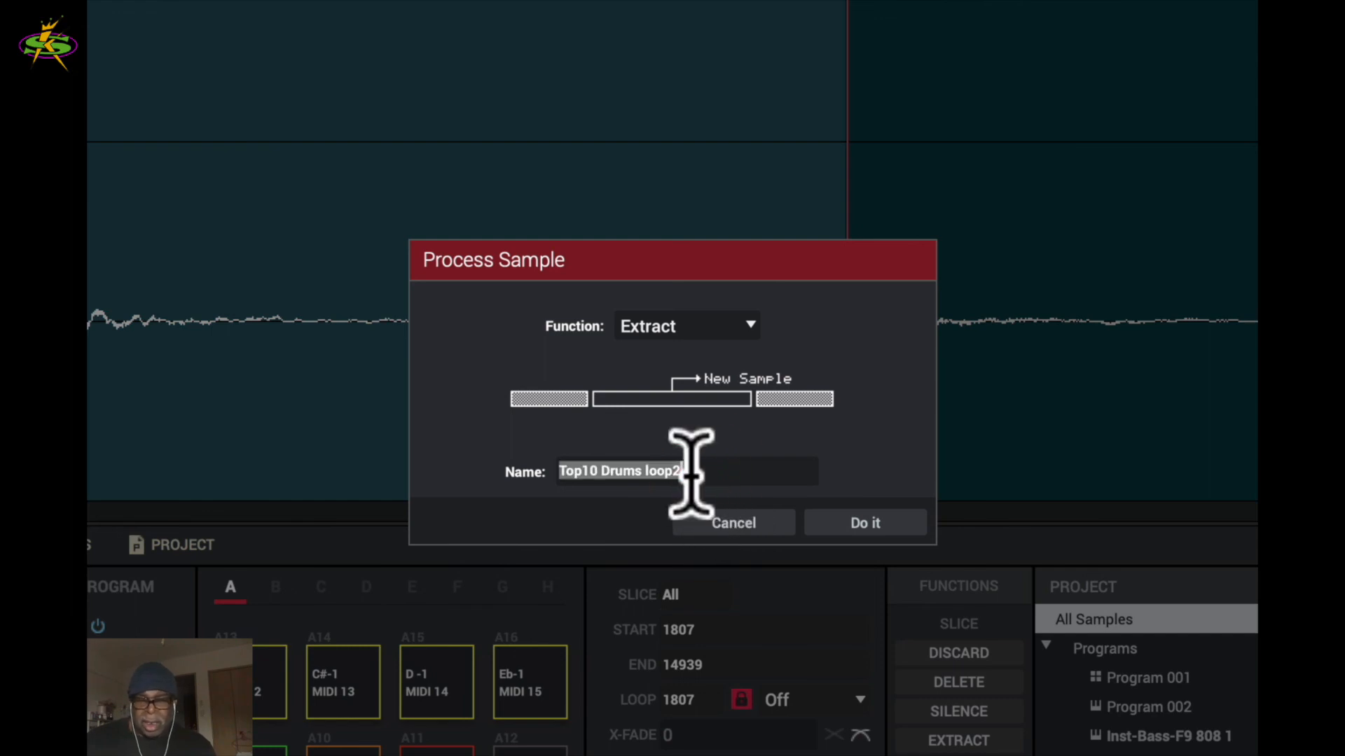
key("BackSpace")
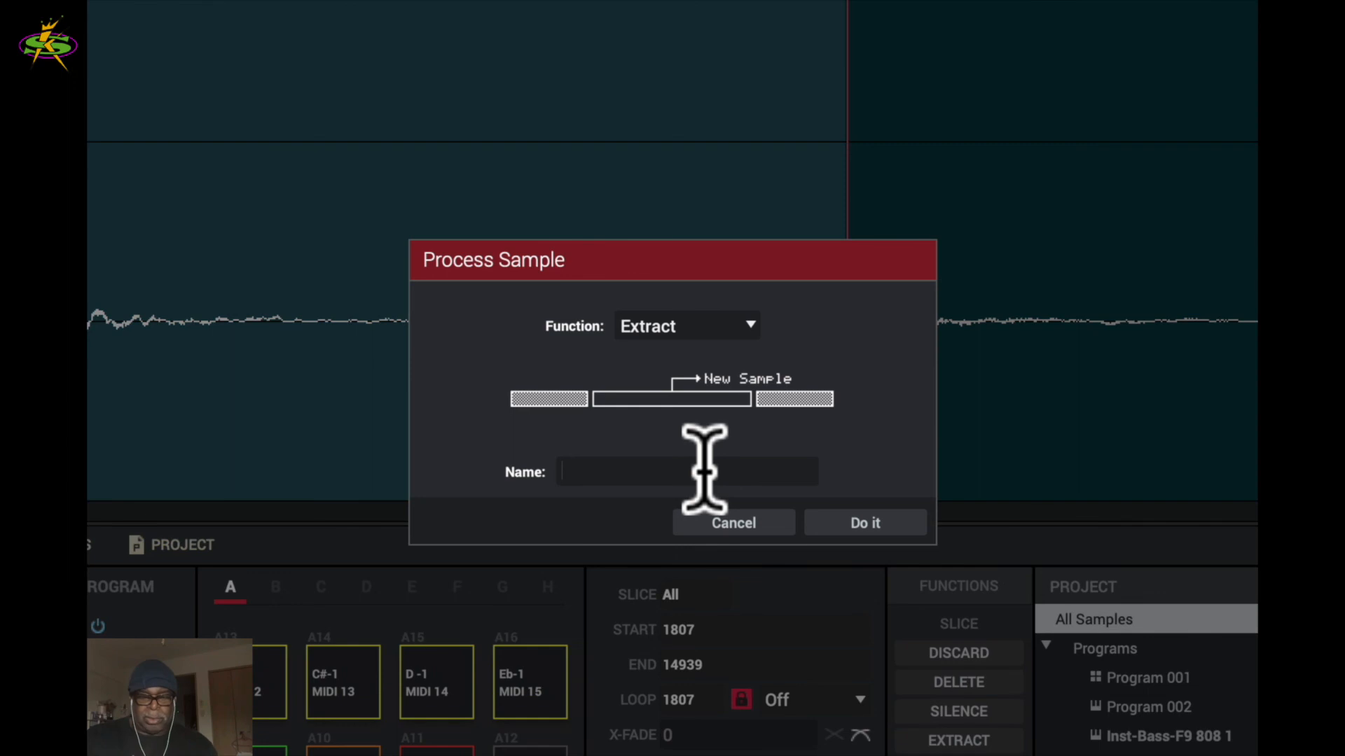
key("super+z")
key("BackSpace")
key("BackSpace")
key("BackSpace")
key("BackSpace")
key("BackSpace")
type("KICK")
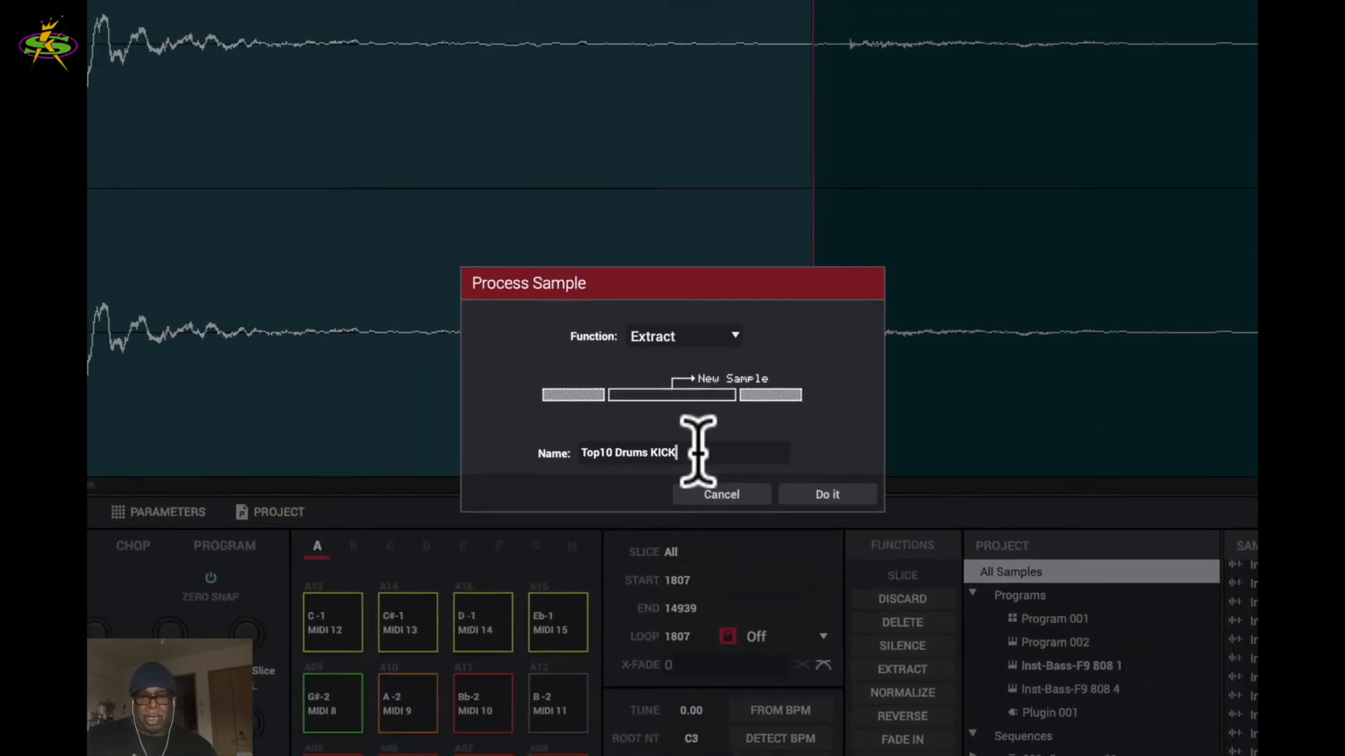
key("Return")
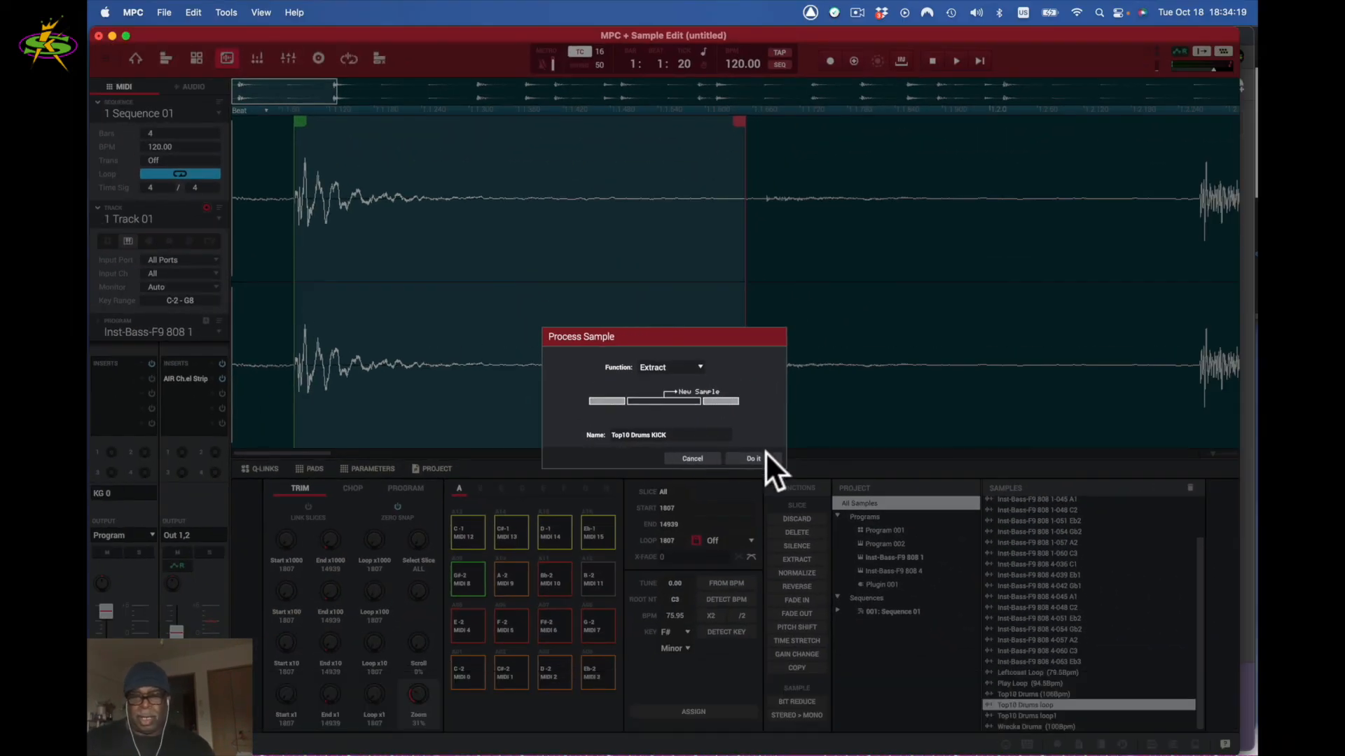
left_click(759, 456)
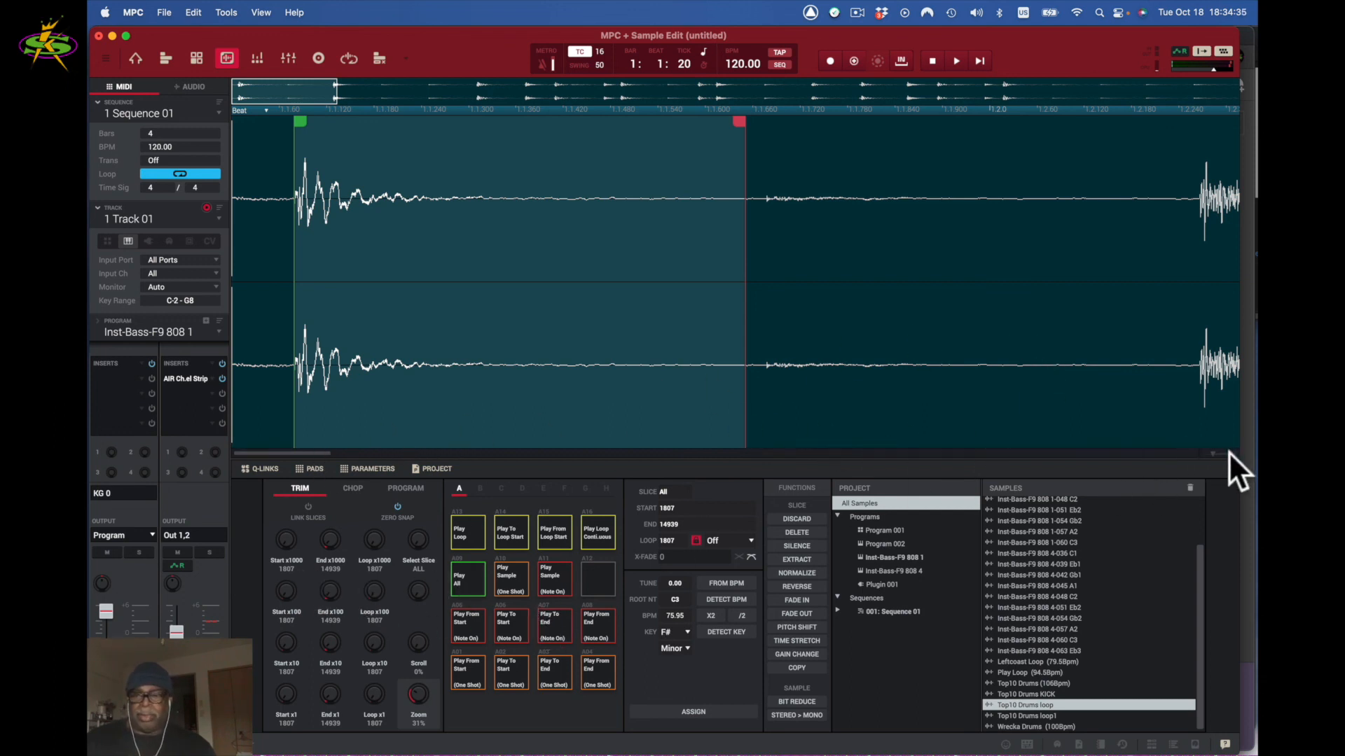
- Move the slice onto the snare hit, spanning 28170 to 40278
left_click_drag(1213, 452, 1206, 453)
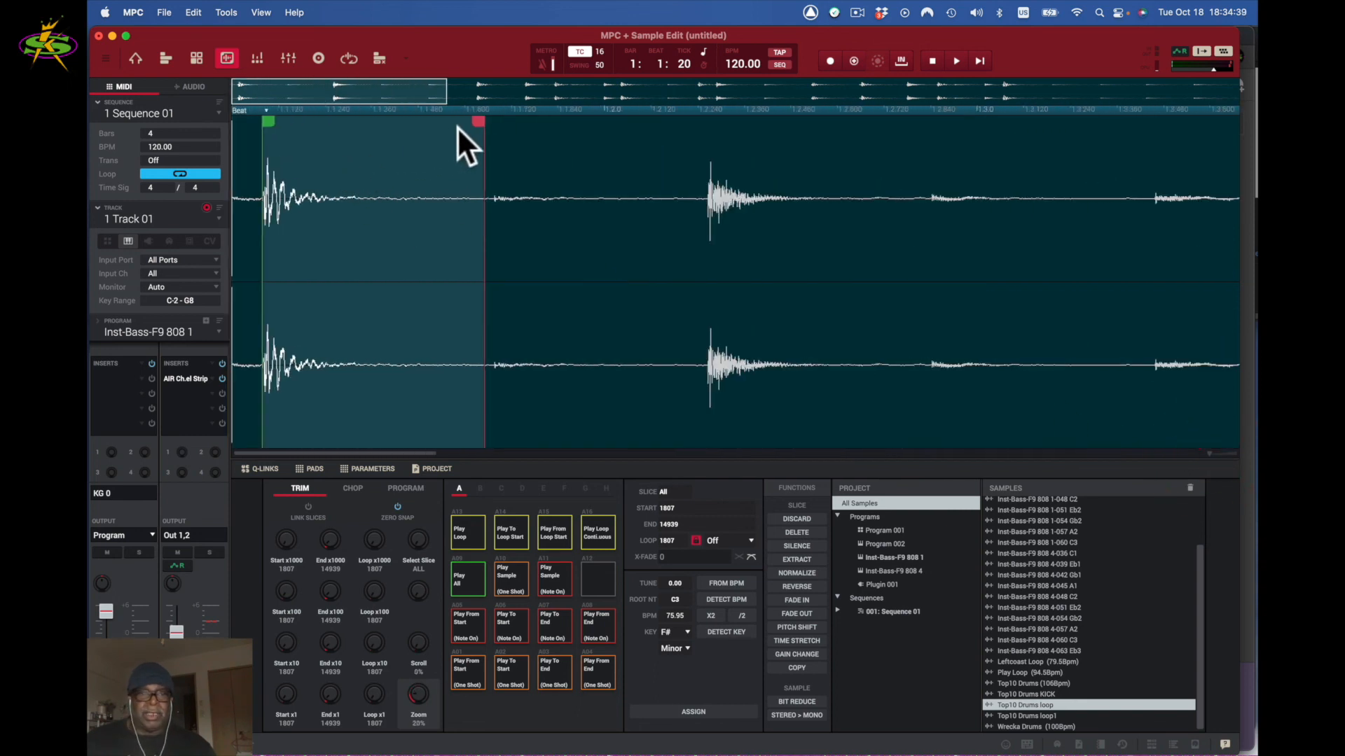
left_click_drag(381, 91, 333, 101)
left_click_drag(476, 122, 900, 171)
left_click(901, 175)
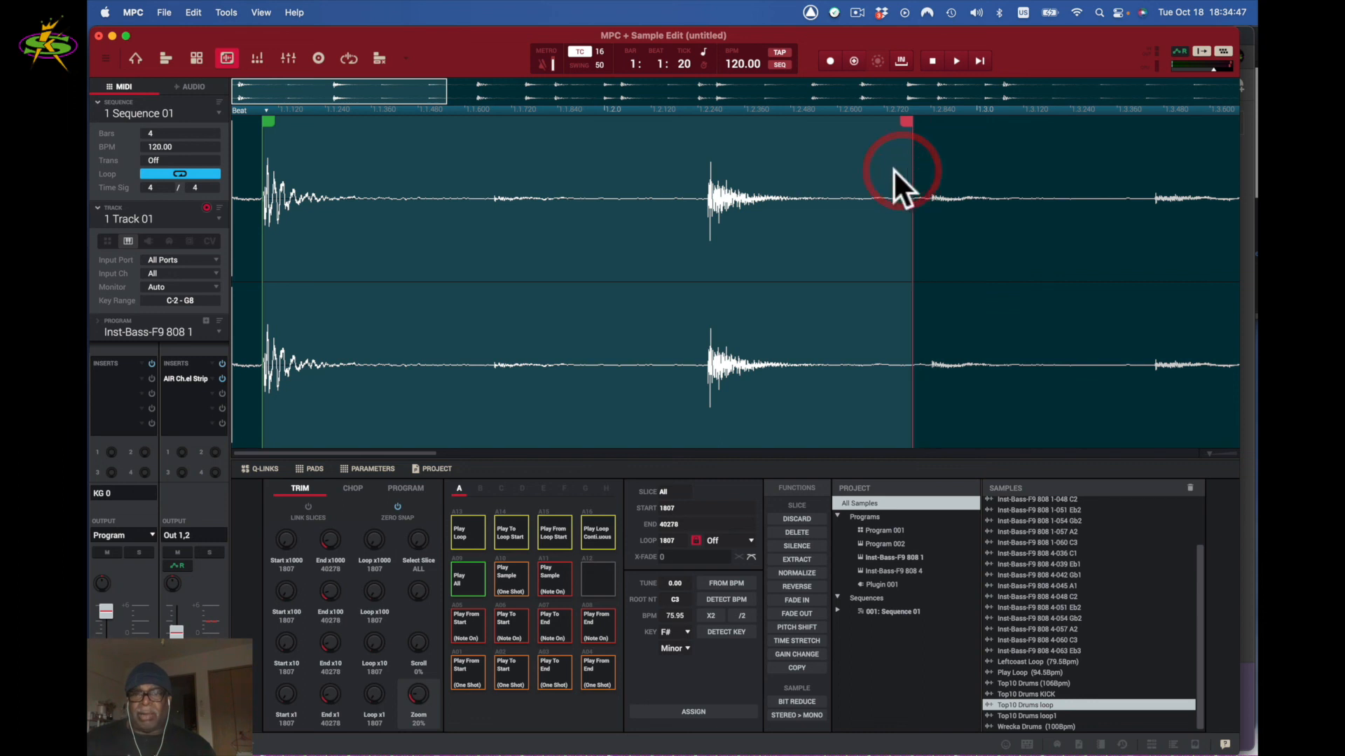
mouse_move(257, 126)
left_mouse_down()
mouse_move(495, 145)
mouse_move(709, 183)
left_mouse_up()
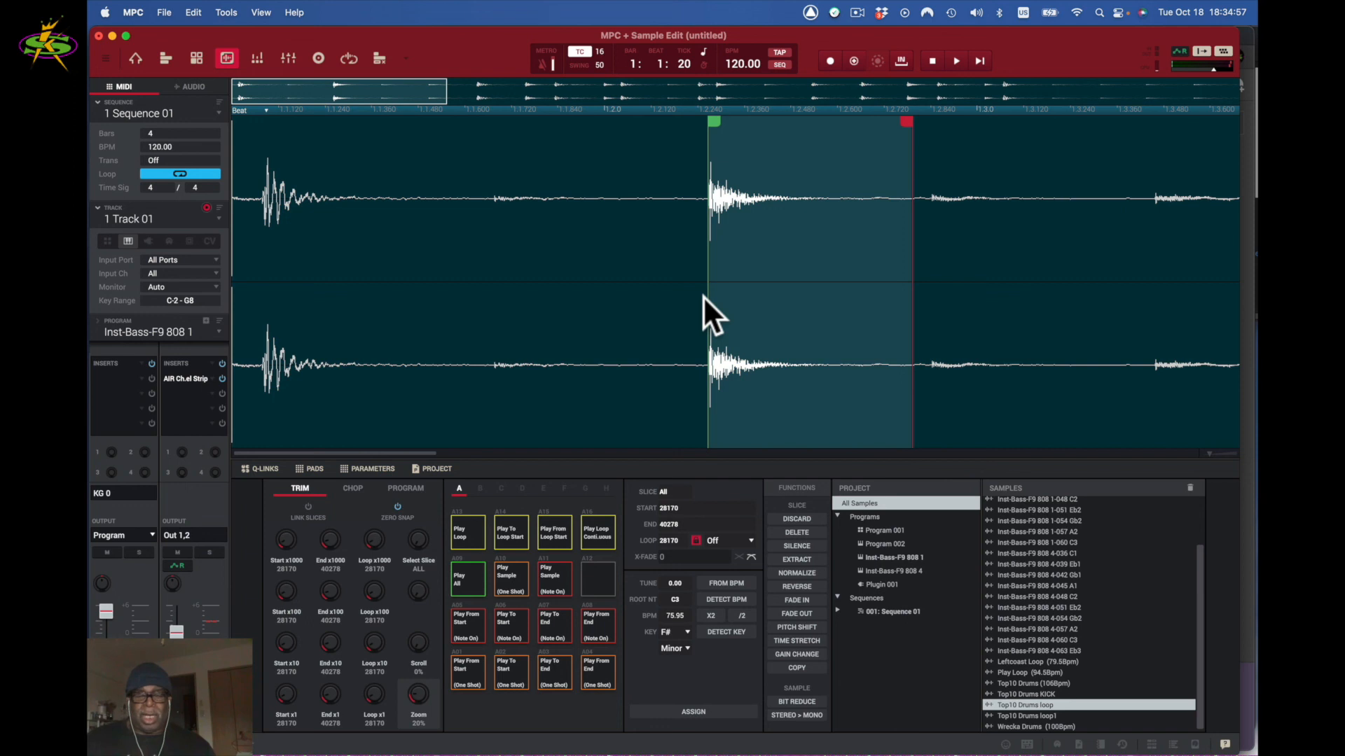
- Audition the snare region as a continuous loop and zoom in on its start
left_click(598, 528)
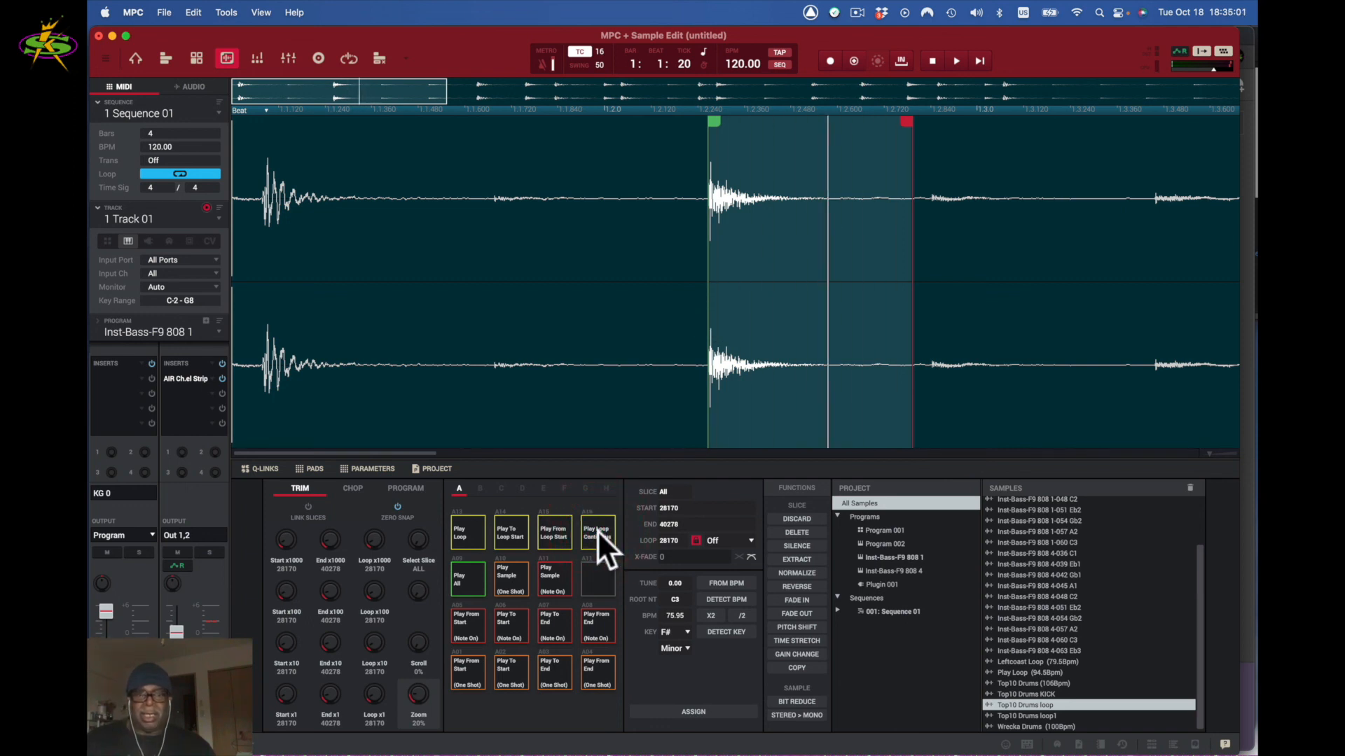
left_click(597, 531)
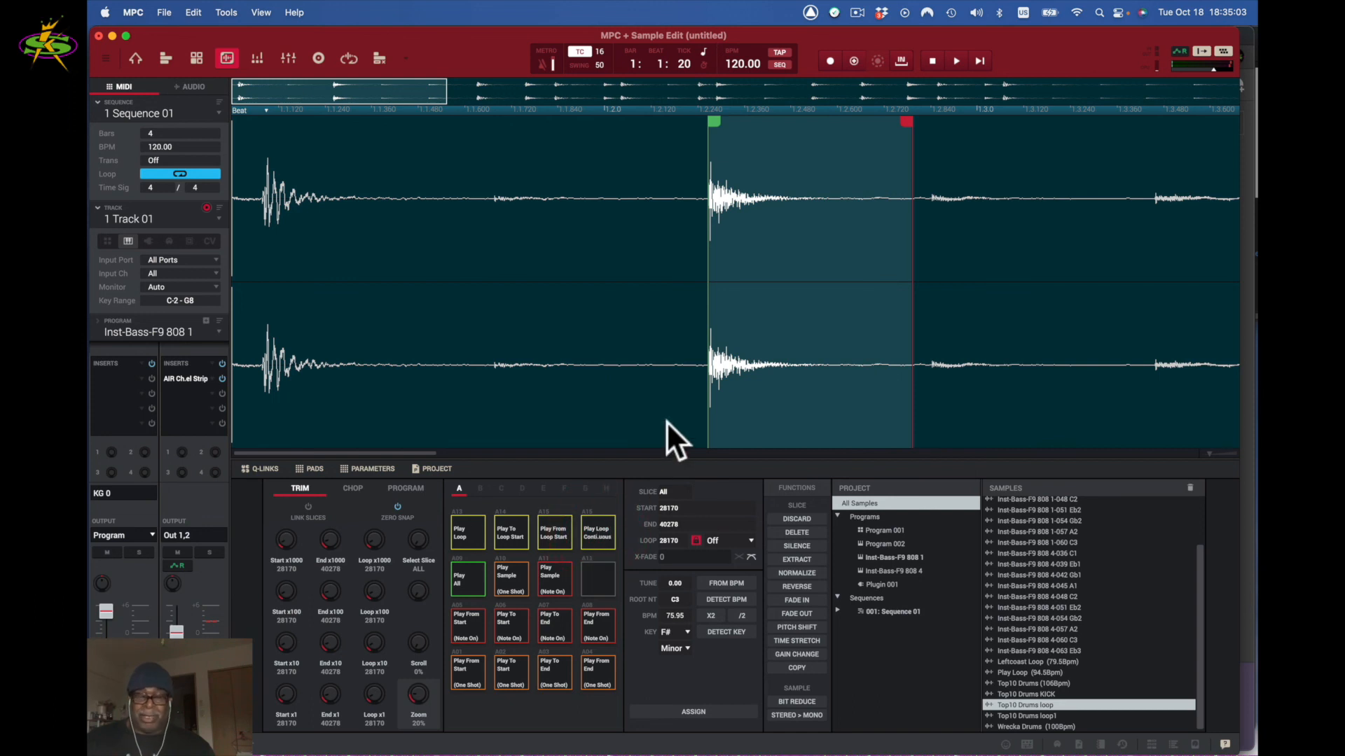
mouse_move(1209, 451)
left_mouse_down()
mouse_move(1239, 448)
mouse_move(1200, 447)
left_mouse_up()
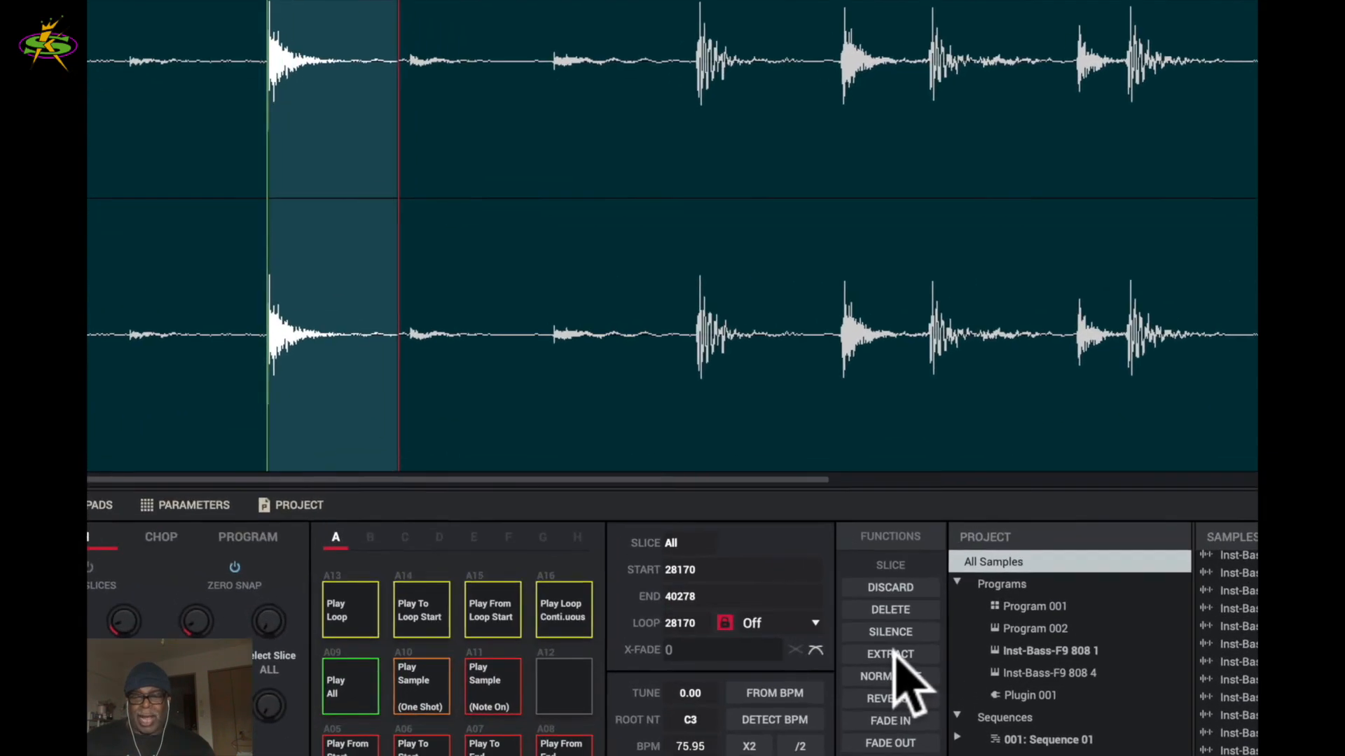
- Extract the marked snare region as a new sample named Top10 Drums Snare
left_click(799, 560)
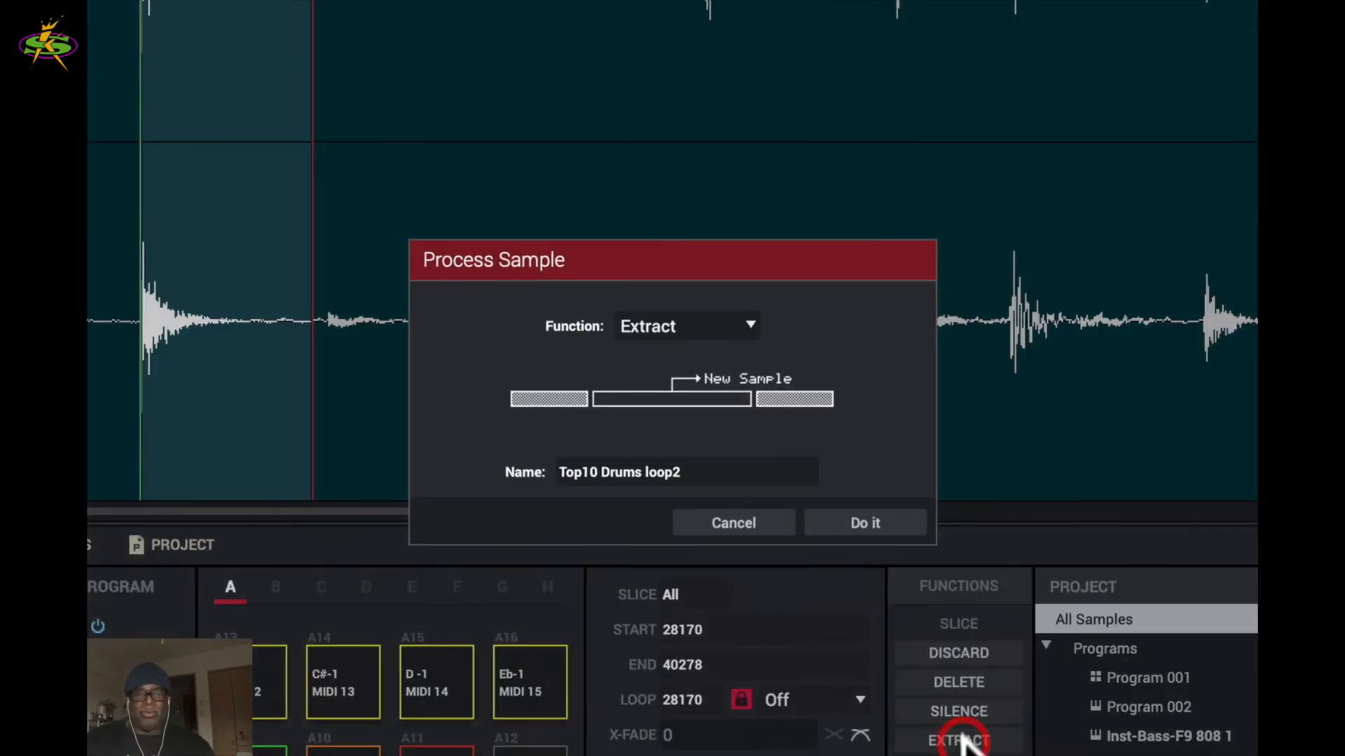
left_click(708, 470)
left_click(709, 469)
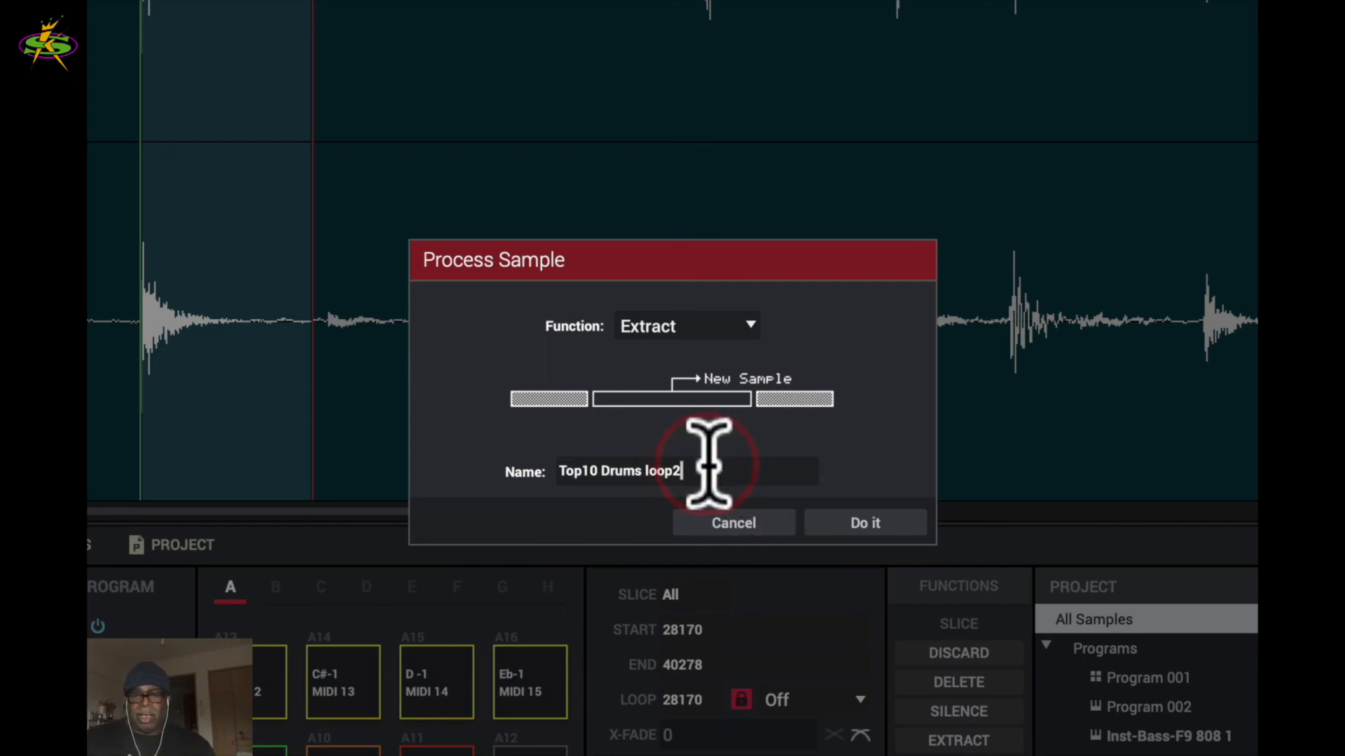
key("BackSpace")
key("BackSpace")
key("BackSpace")
key("BackSpace")
type("S")
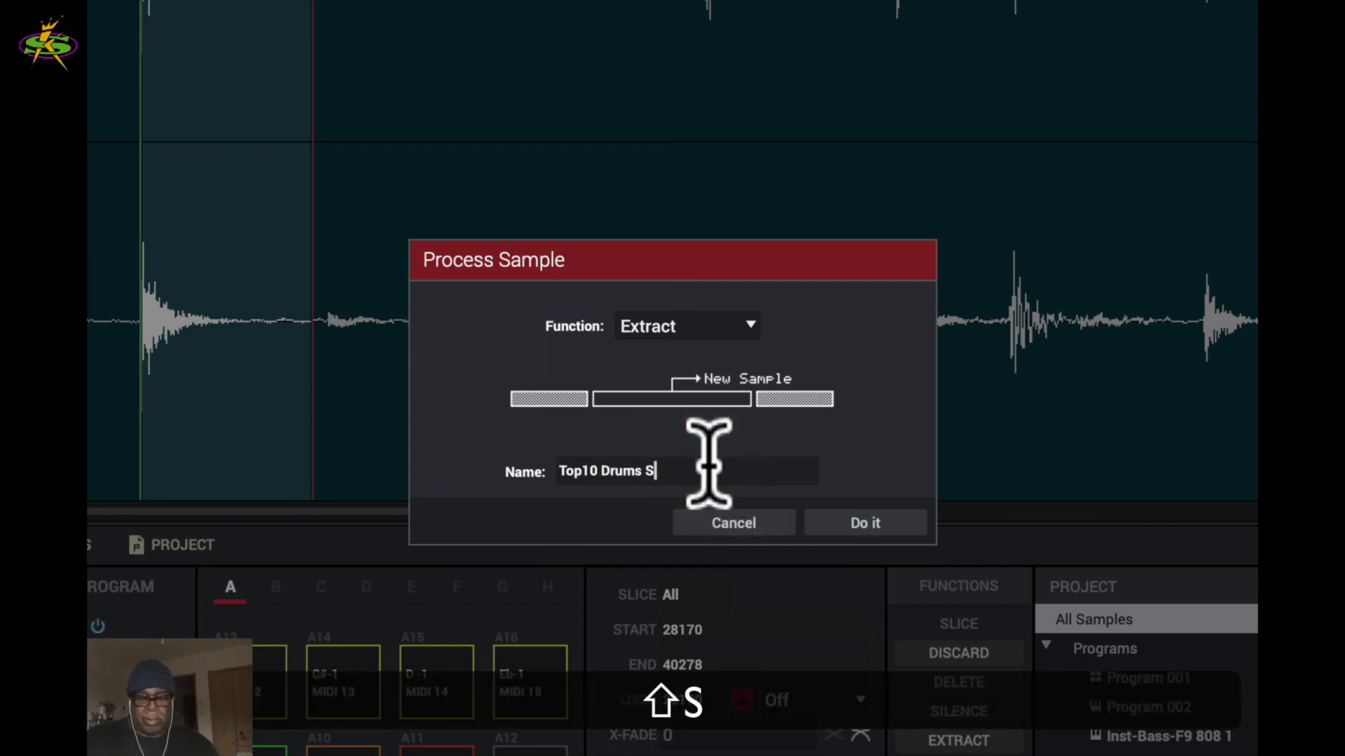
type("nare")
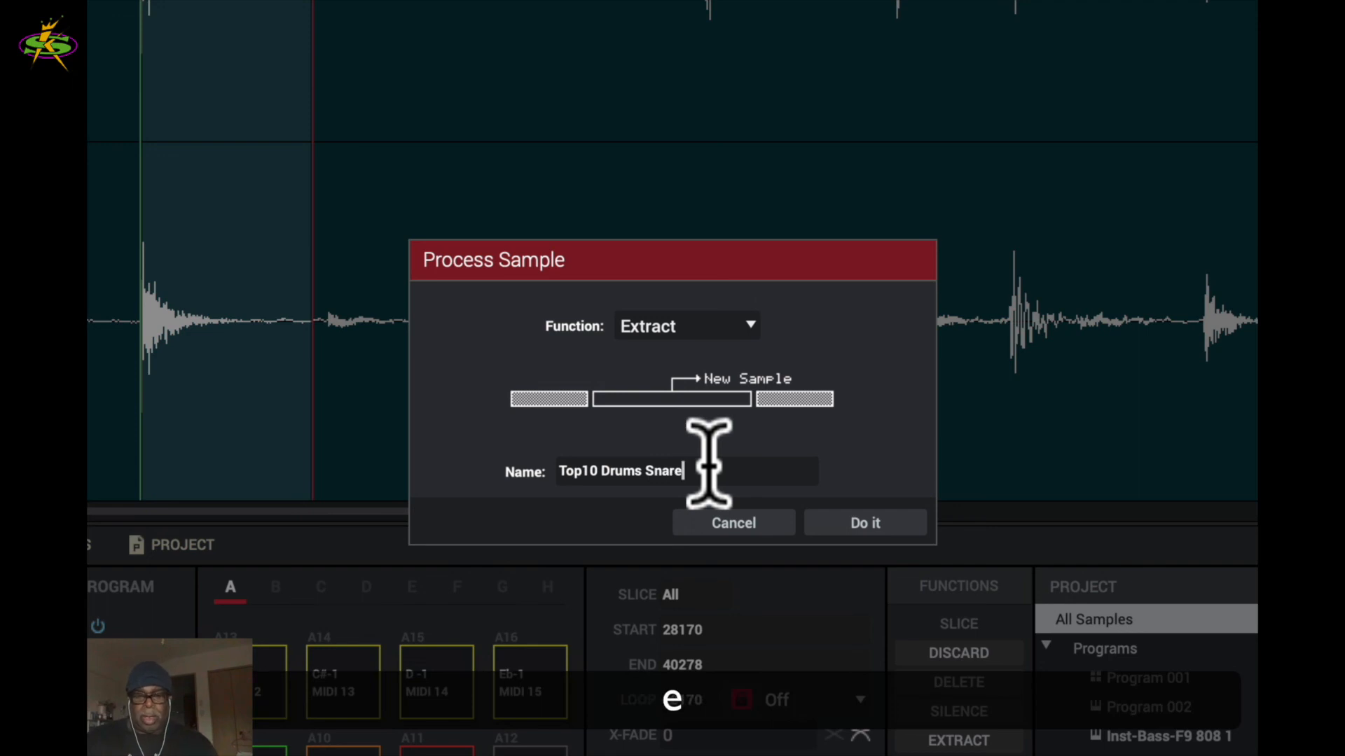
left_click(873, 518)
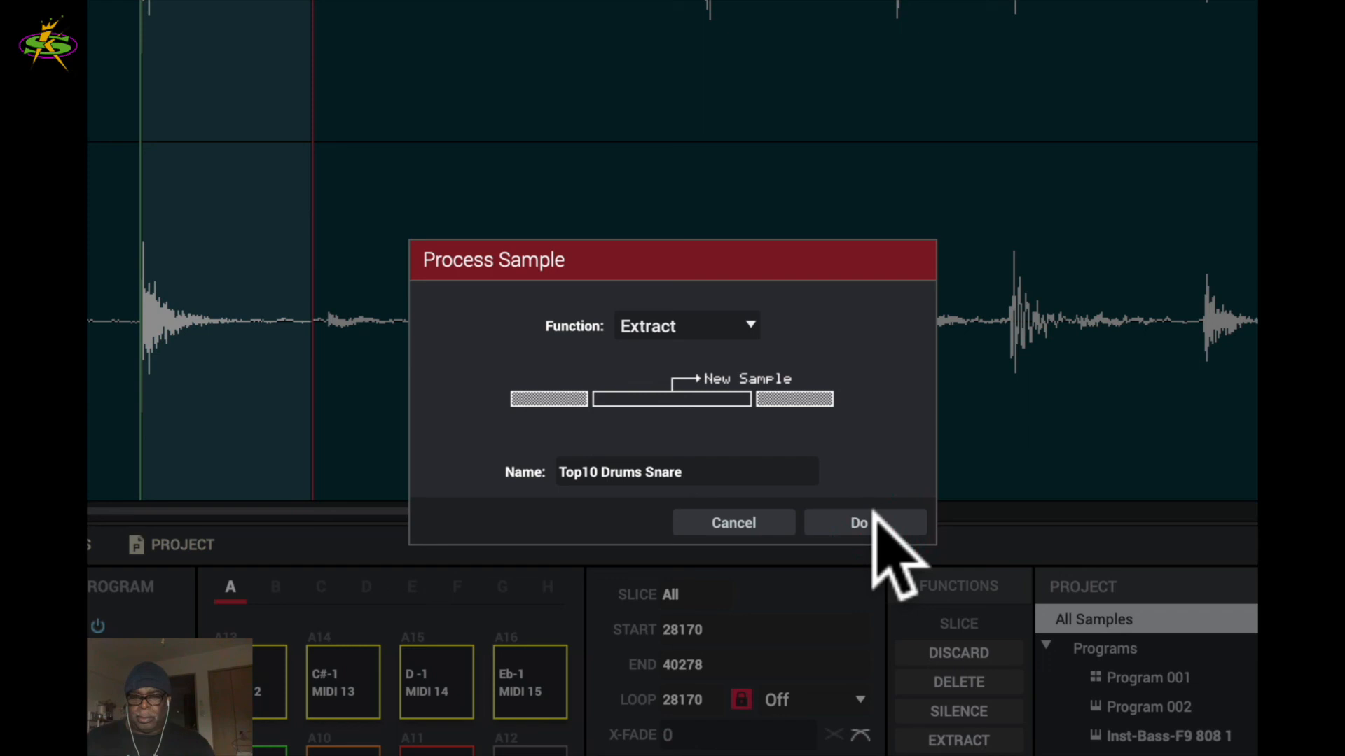
left_click(876, 521)
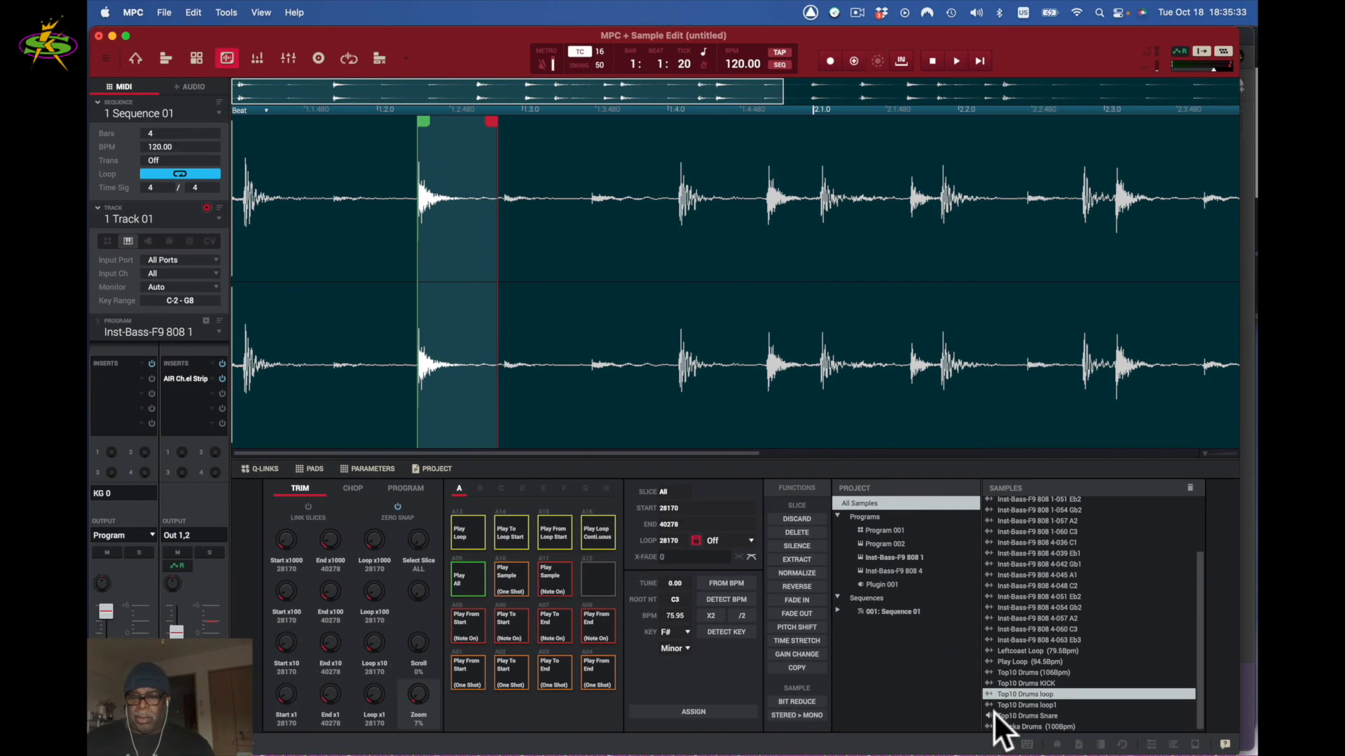
- Audition the Top10 Drums Snare and Top10 Drums KICK samples from the list
left_click(990, 711)
left_click(991, 706)
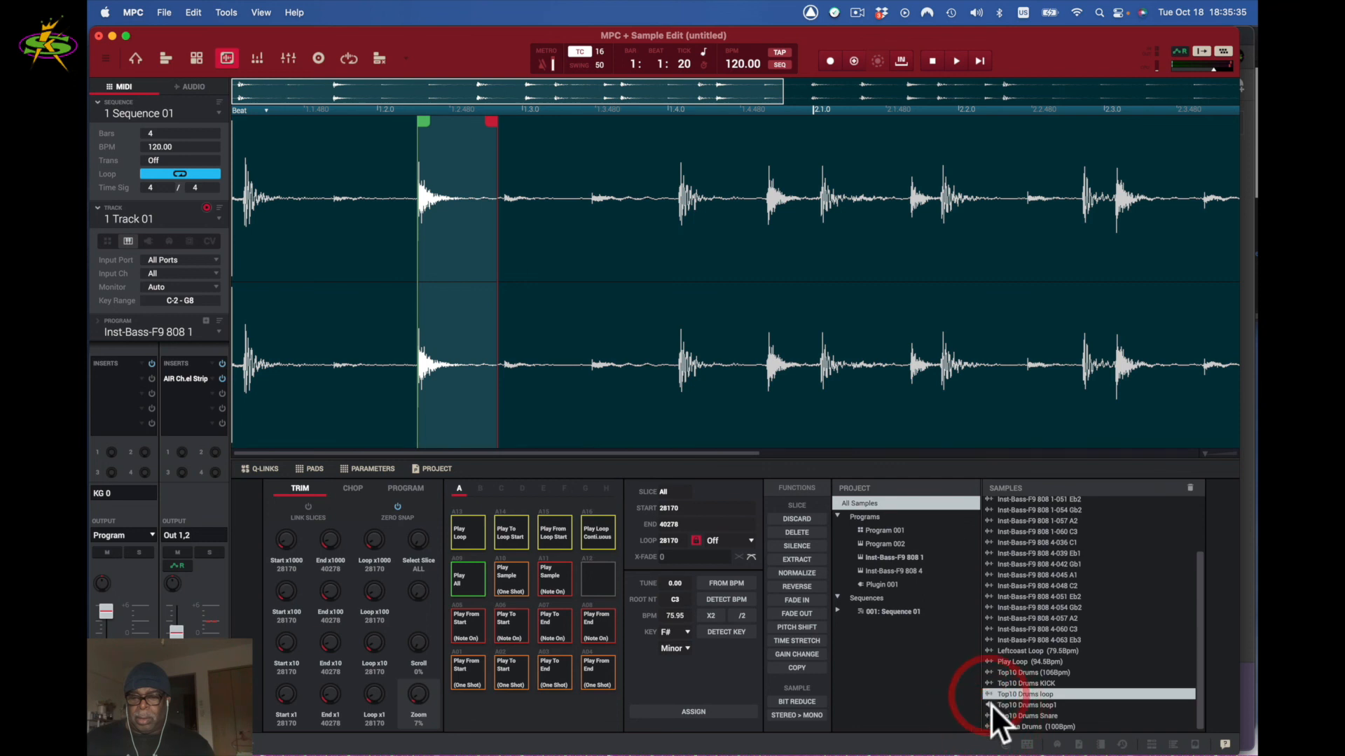
left_click(989, 716)
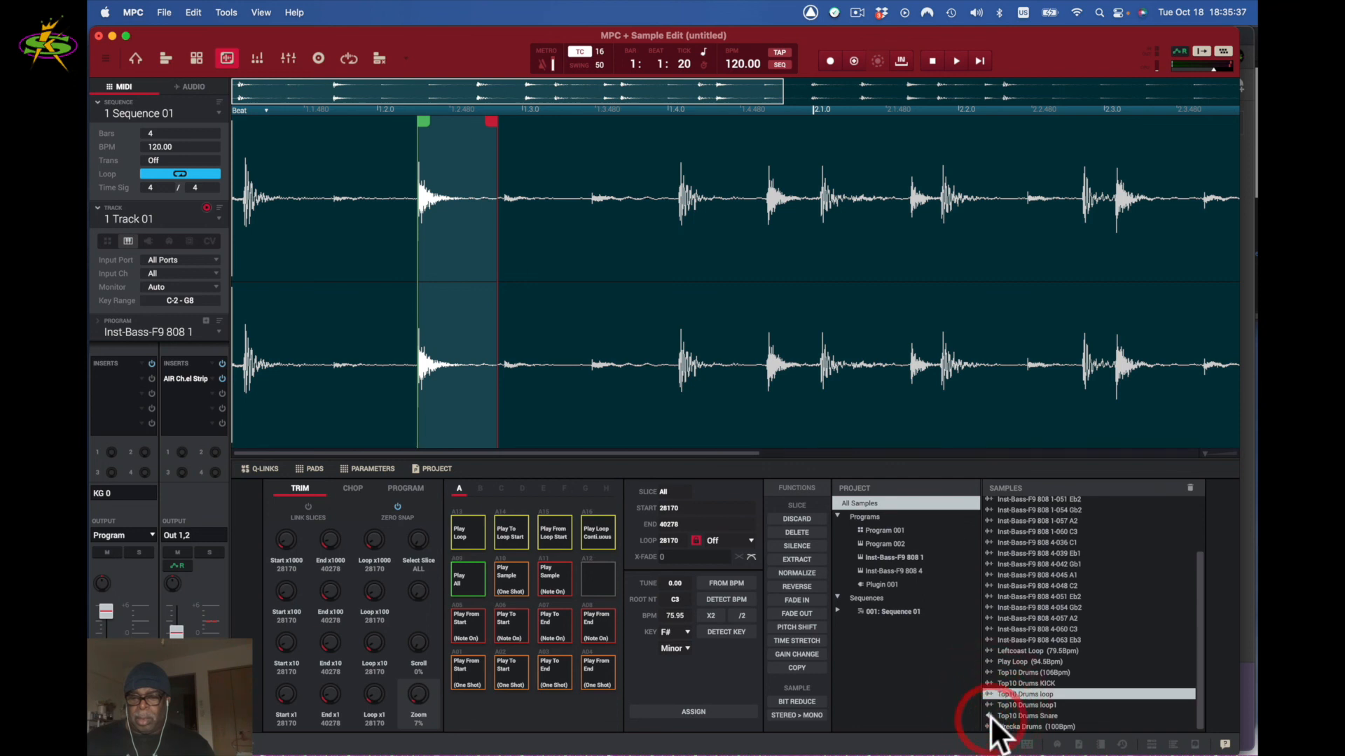
left_click(987, 683)
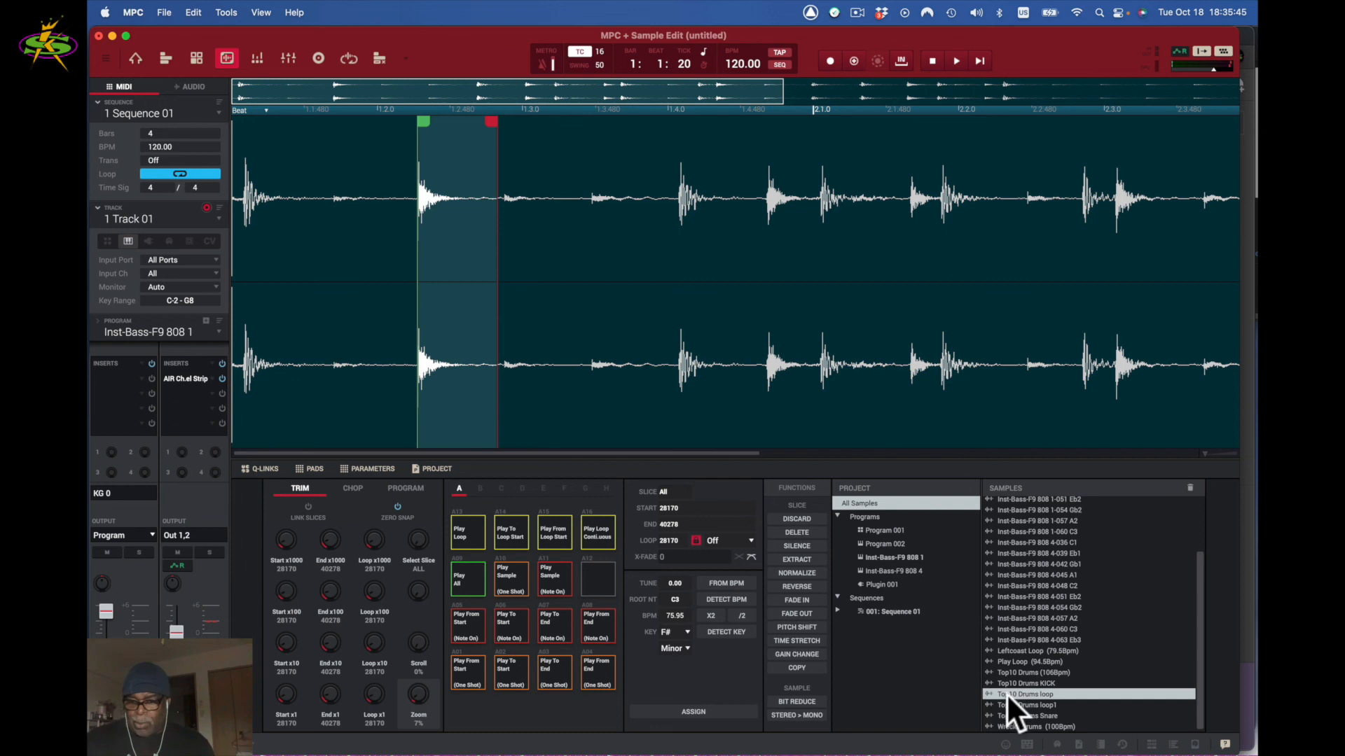
- Assign Top10 Drums KICK to pad A02 of Program 001
left_click(1016, 677)
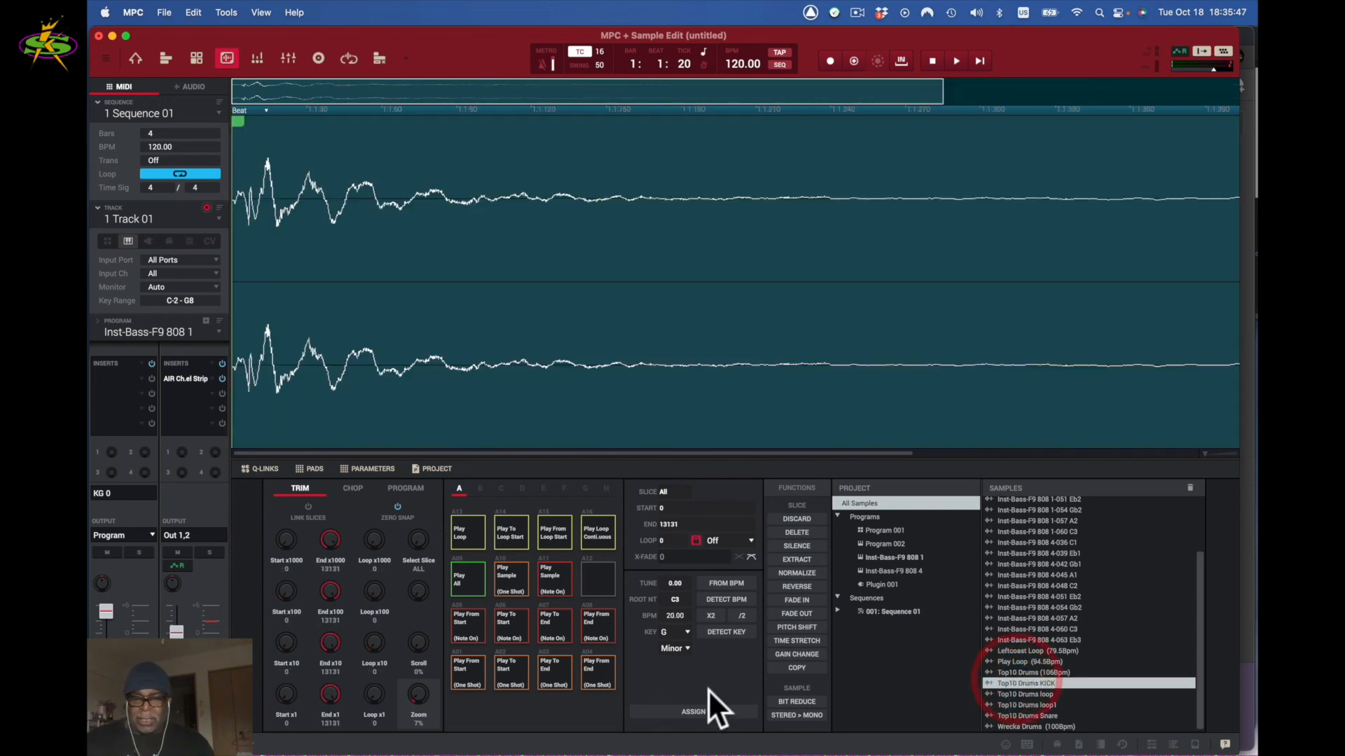
left_click(699, 709)
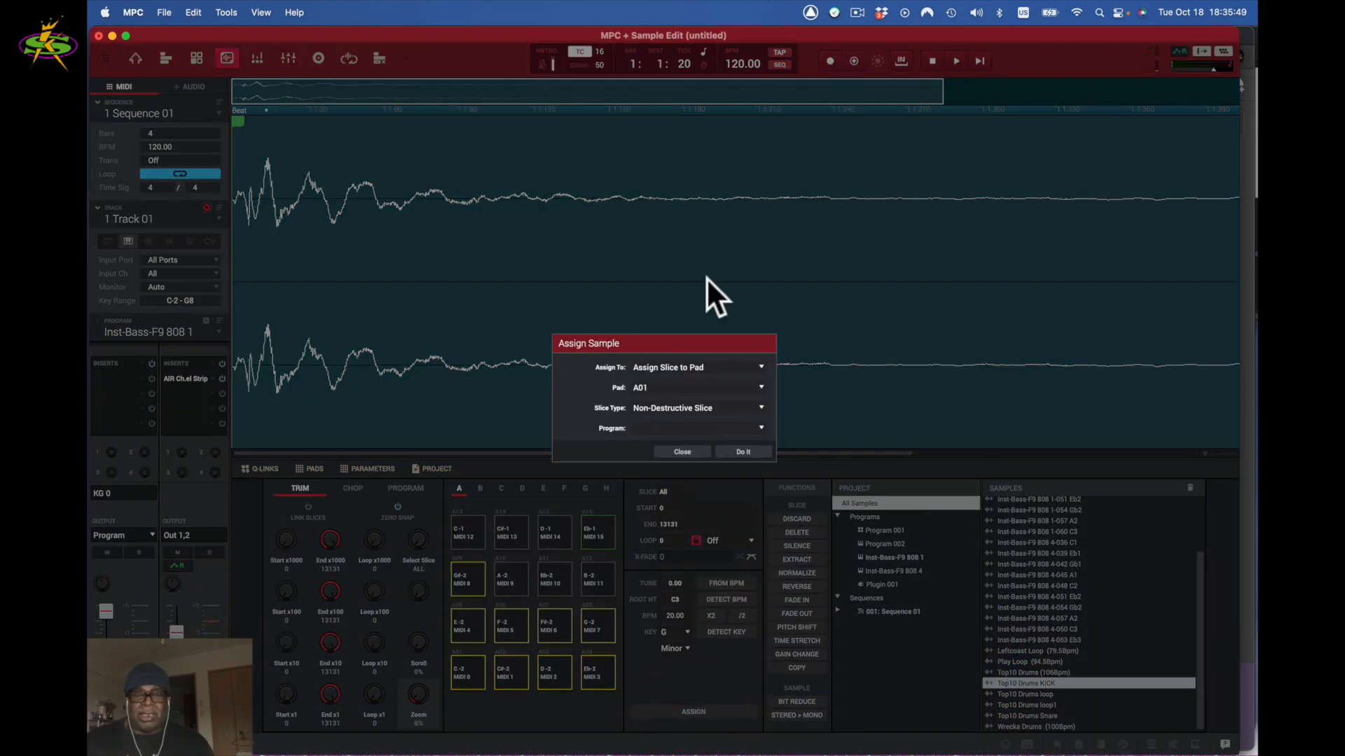
left_click(761, 427)
left_click(744, 442)
left_click(761, 385)
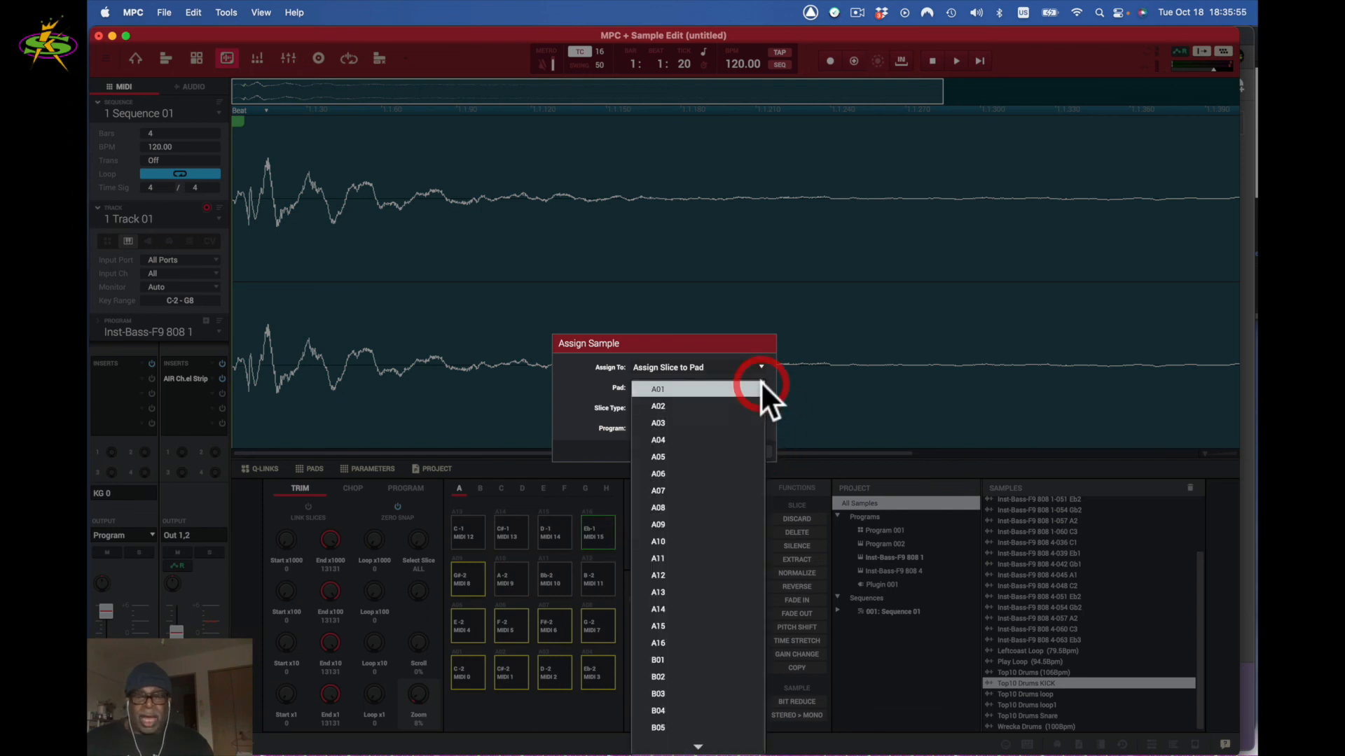
left_click(747, 405)
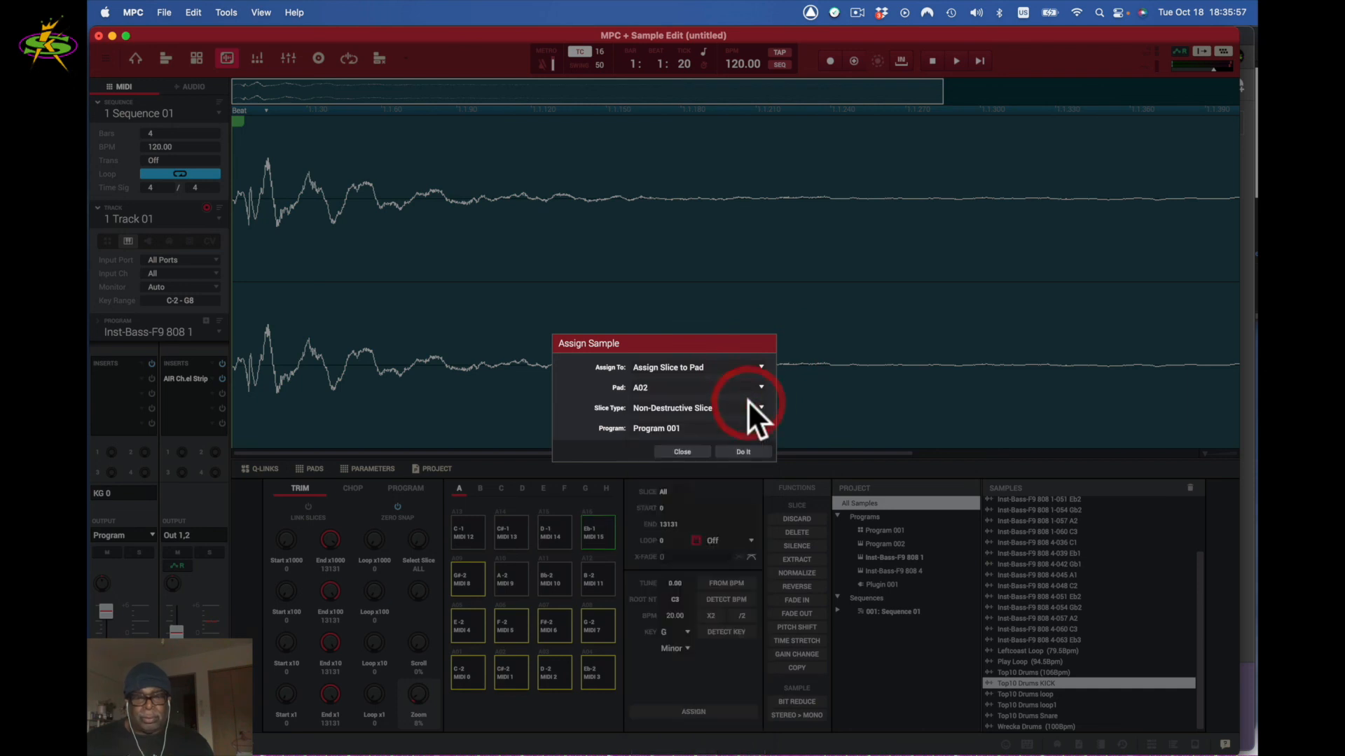
left_click(741, 450)
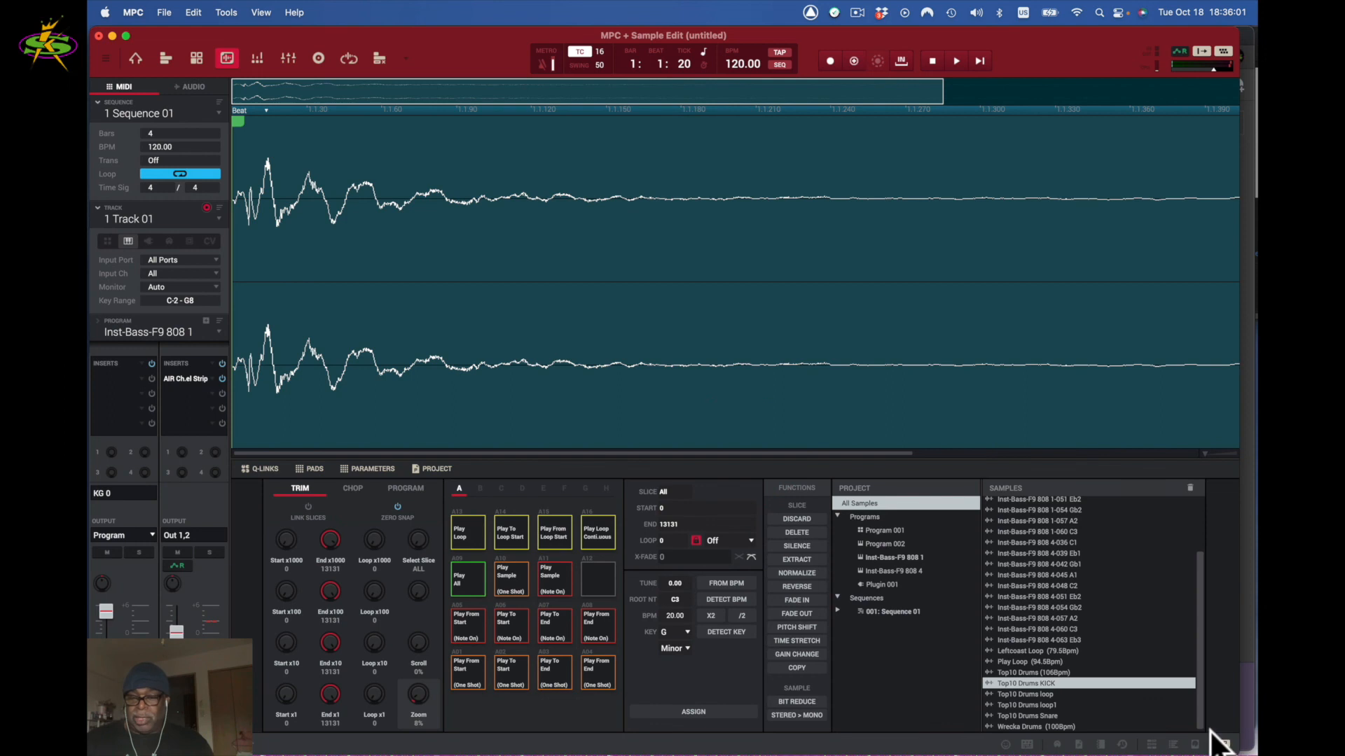
- Assign Top10 Drums Snare to pad A03 of Program 001, then return to Main Mode
left_click(1003, 714)
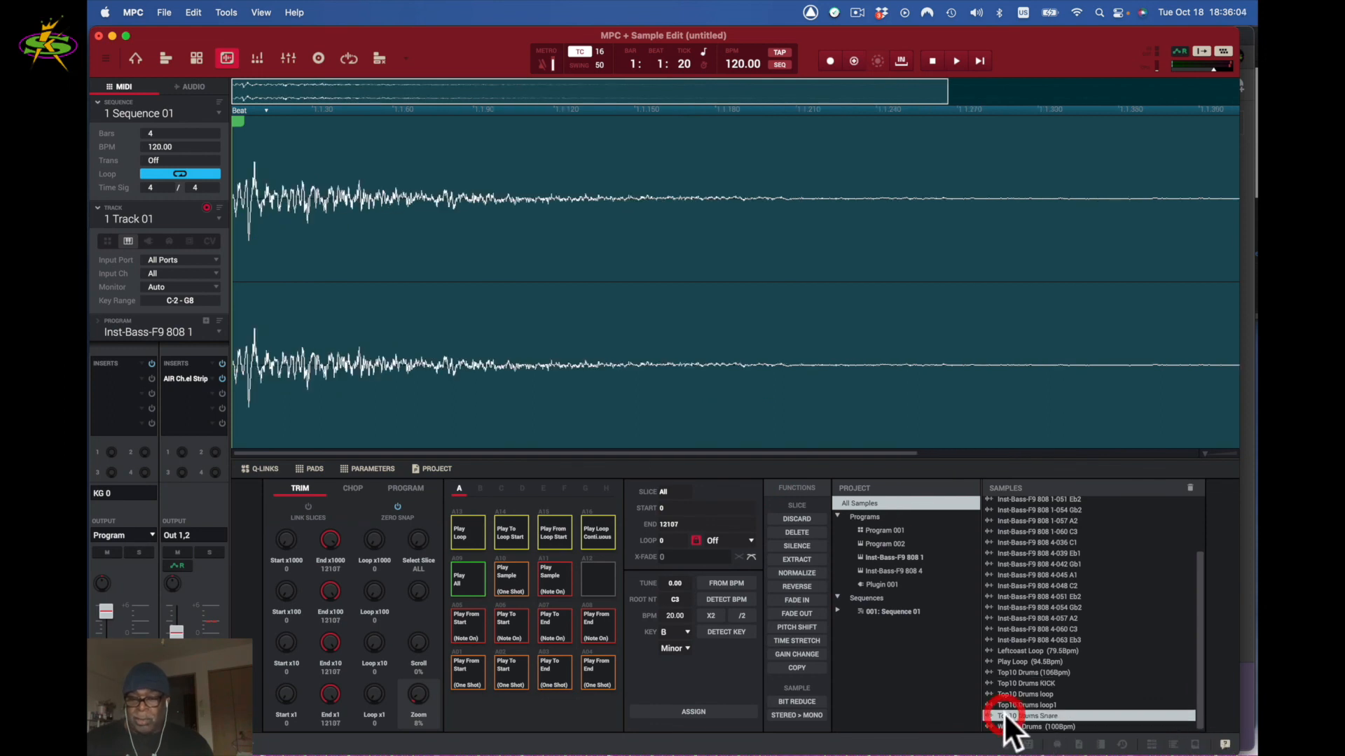
left_click(690, 711)
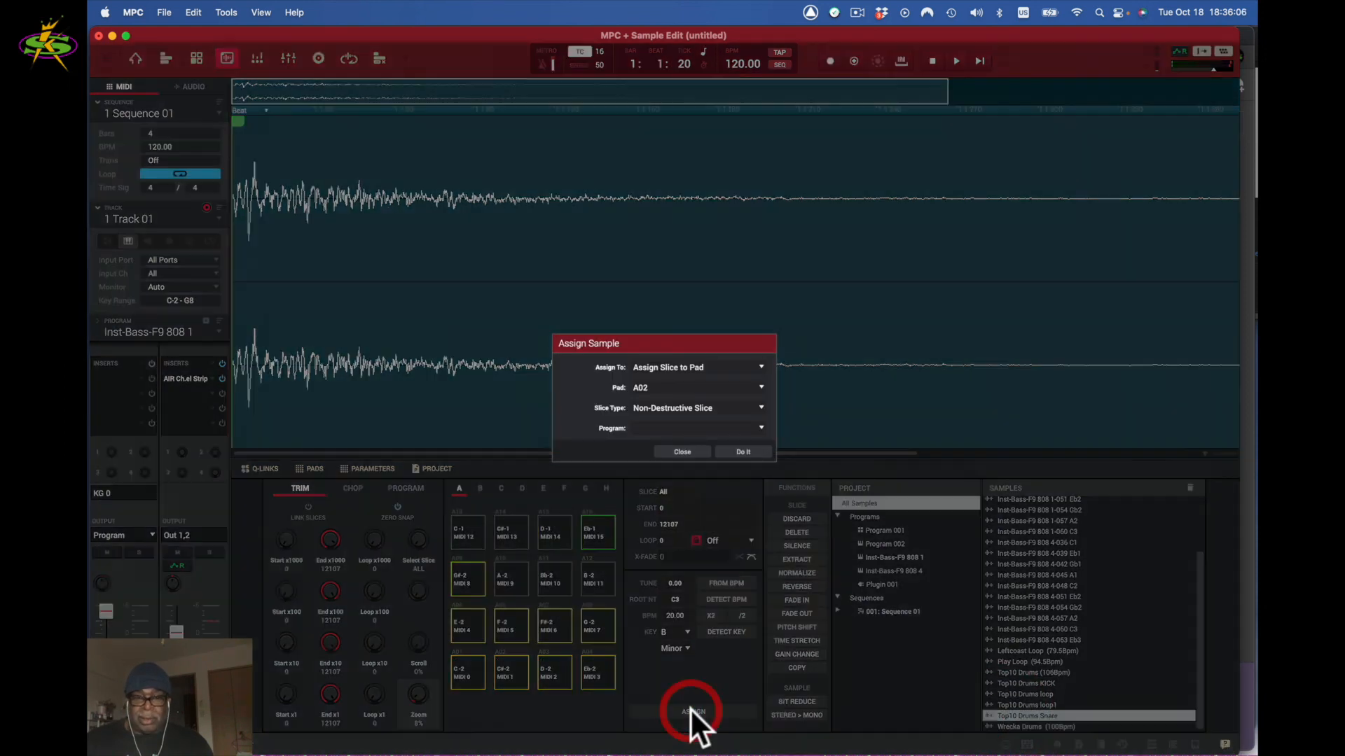
left_click(760, 387)
left_click(757, 400)
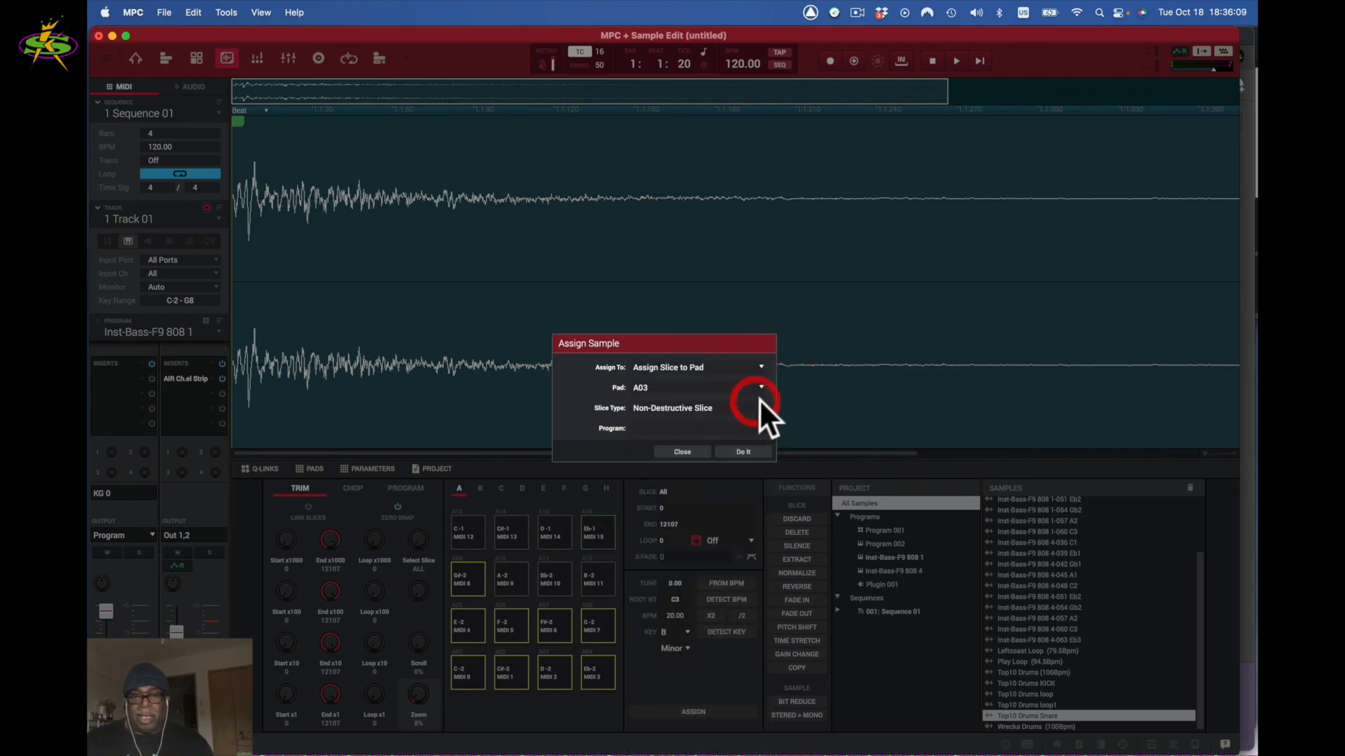
left_click(760, 427)
left_click(740, 438)
left_click(738, 440)
left_click(754, 449)
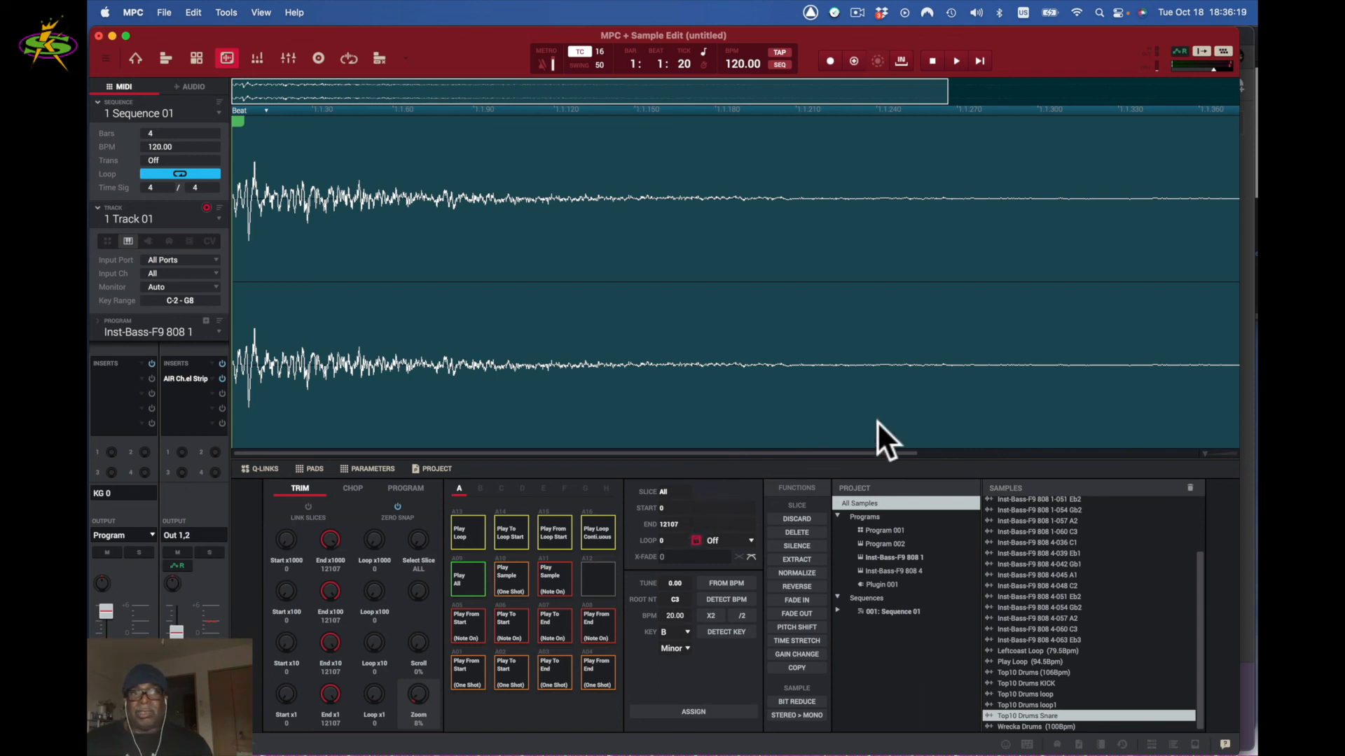
left_click(133, 58)
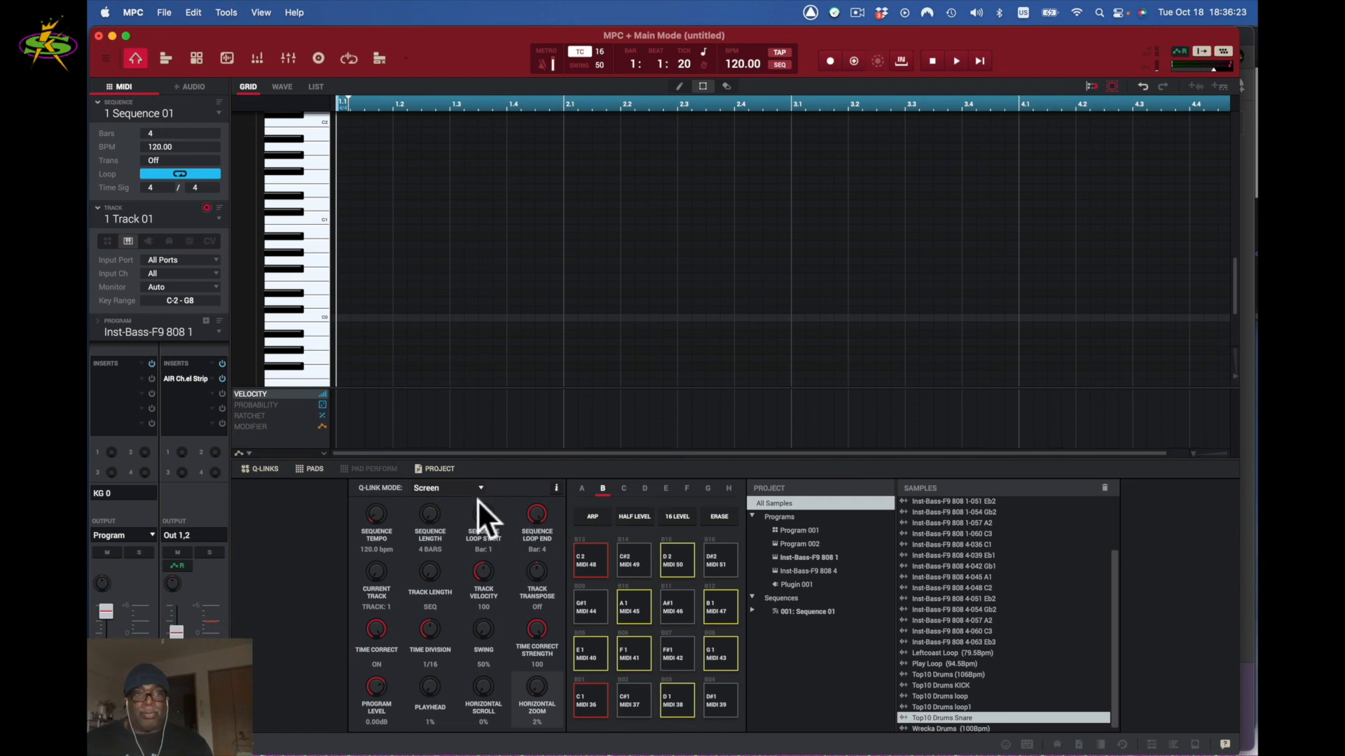
- Set Track 01 to play Program 001 as drums and audition pads A01, A02 and A03
left_click(107, 239)
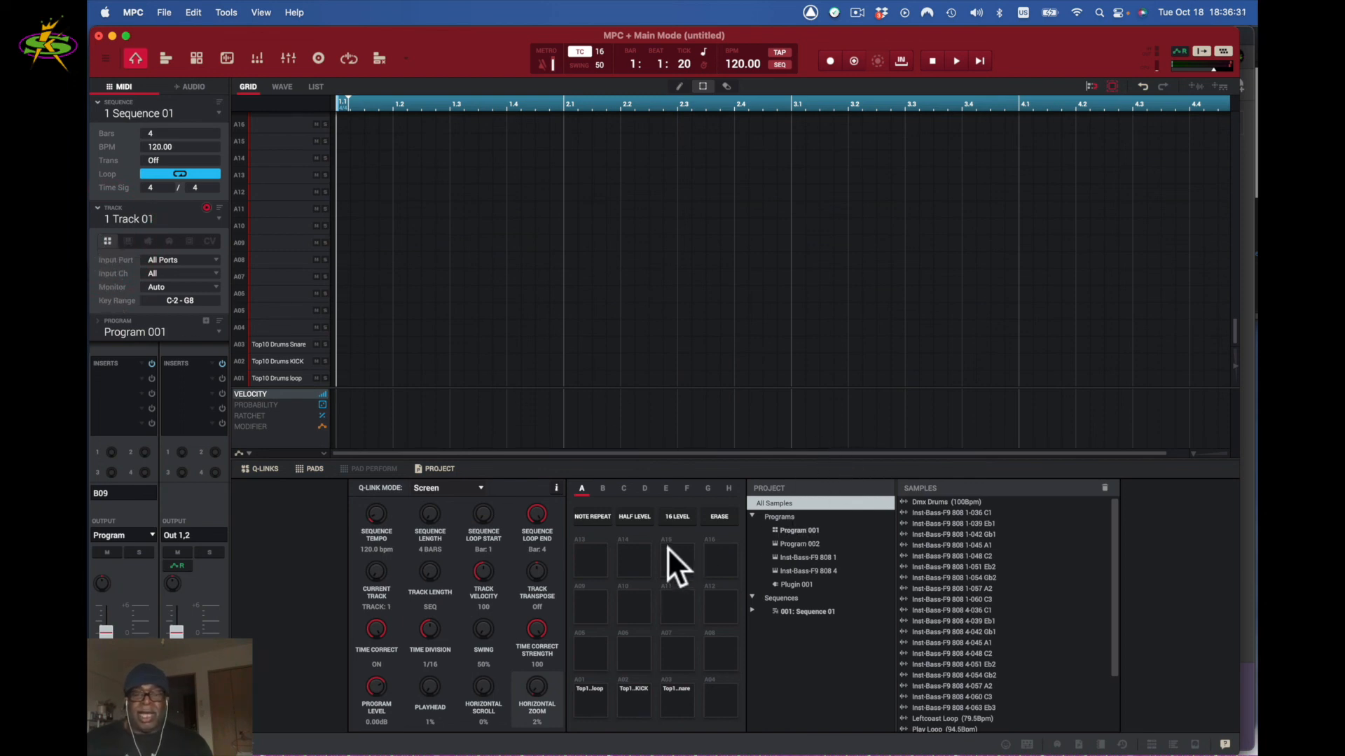
left_click(588, 700)
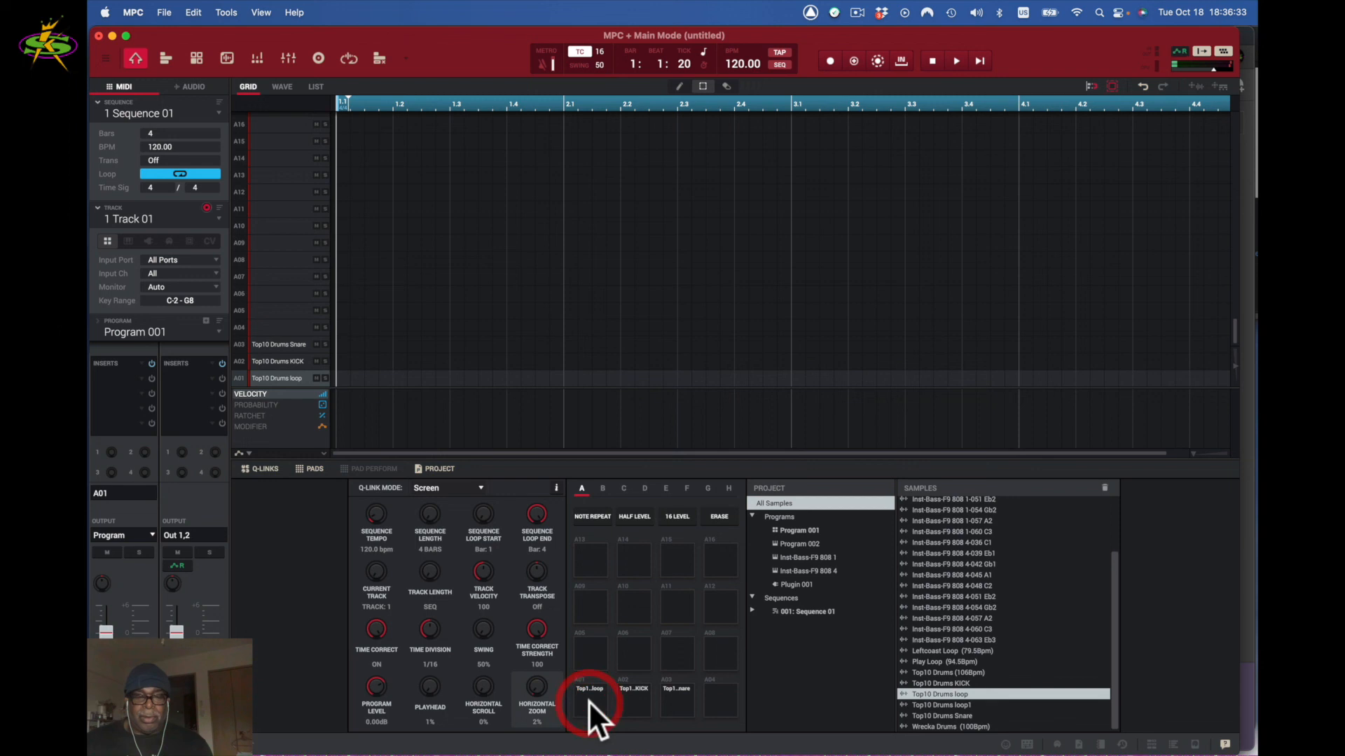
left_click(633, 699)
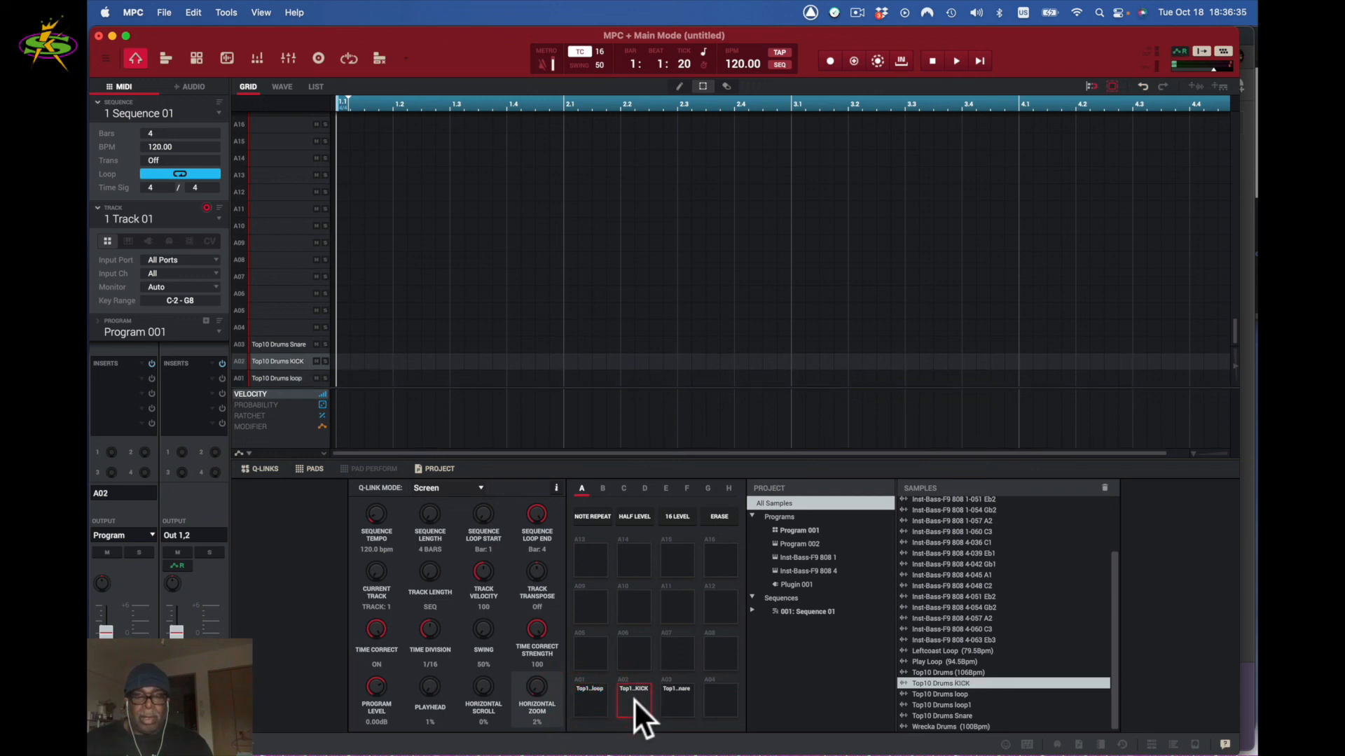
left_click(670, 696)
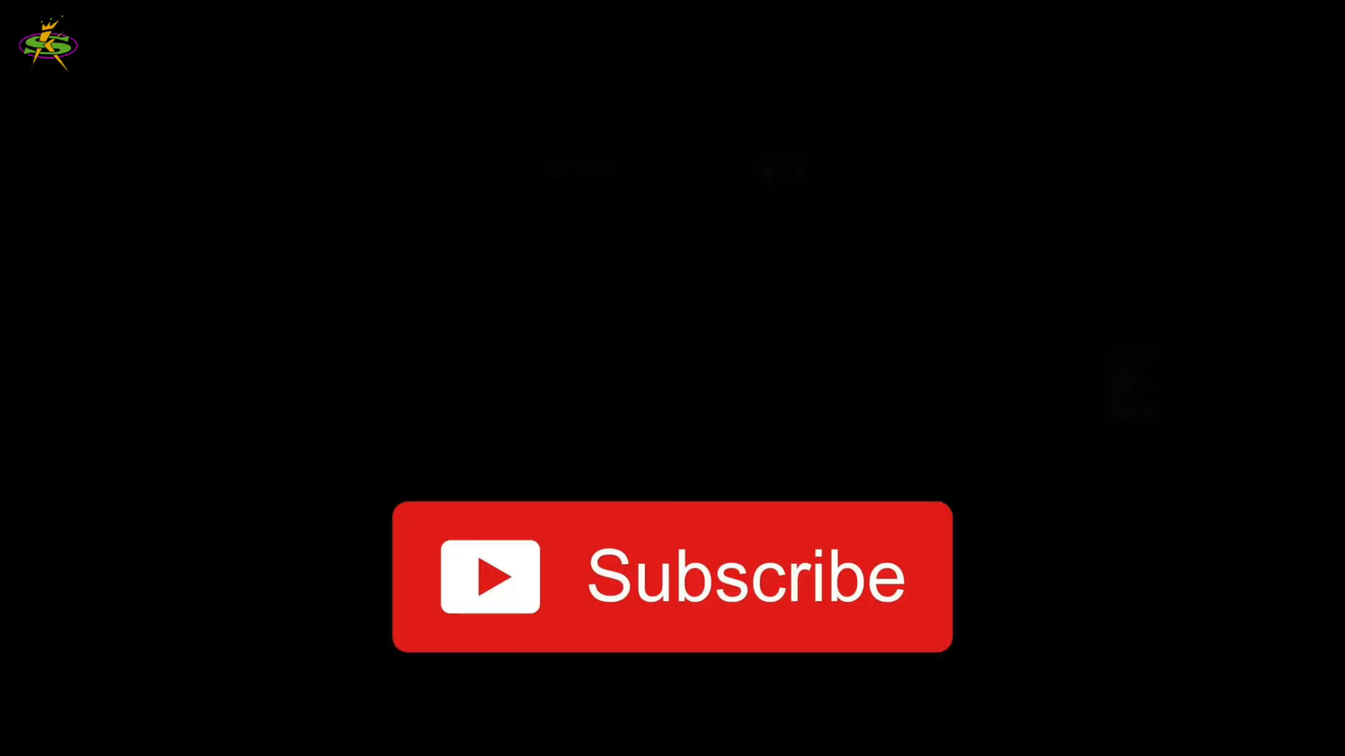